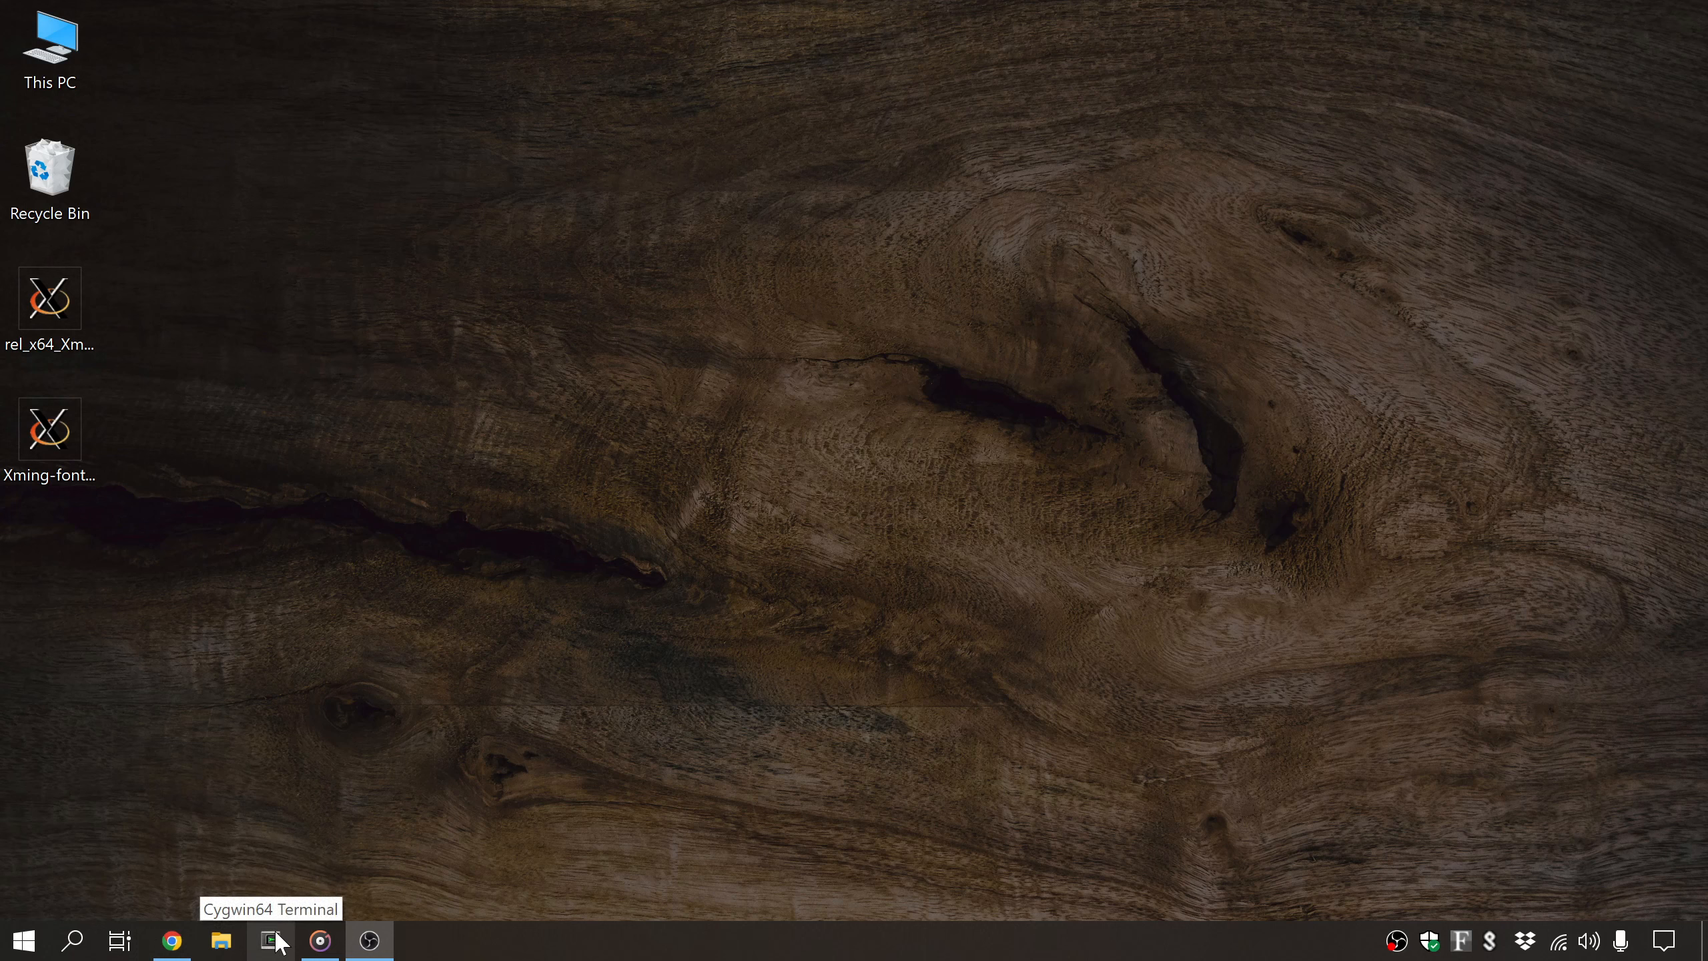
# - Open the Cygwin64 Terminal and briefly view the folders and drives in This PC
pyautogui.click(279, 942)
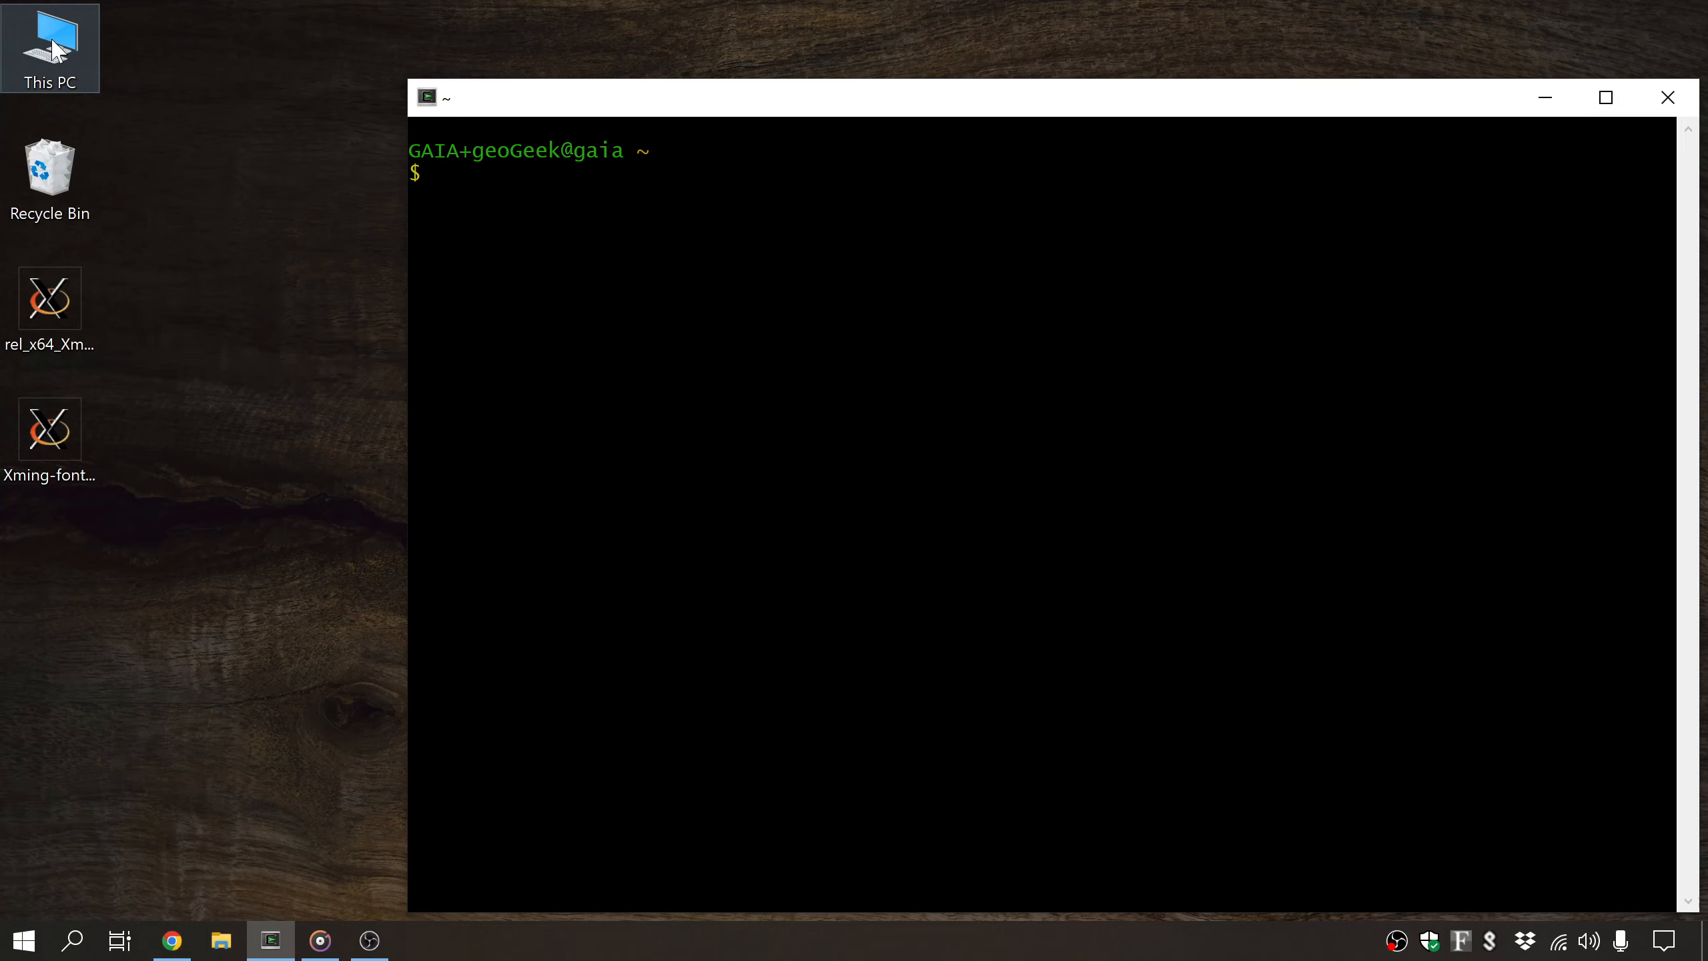
pyautogui.doubleClick(54, 48)
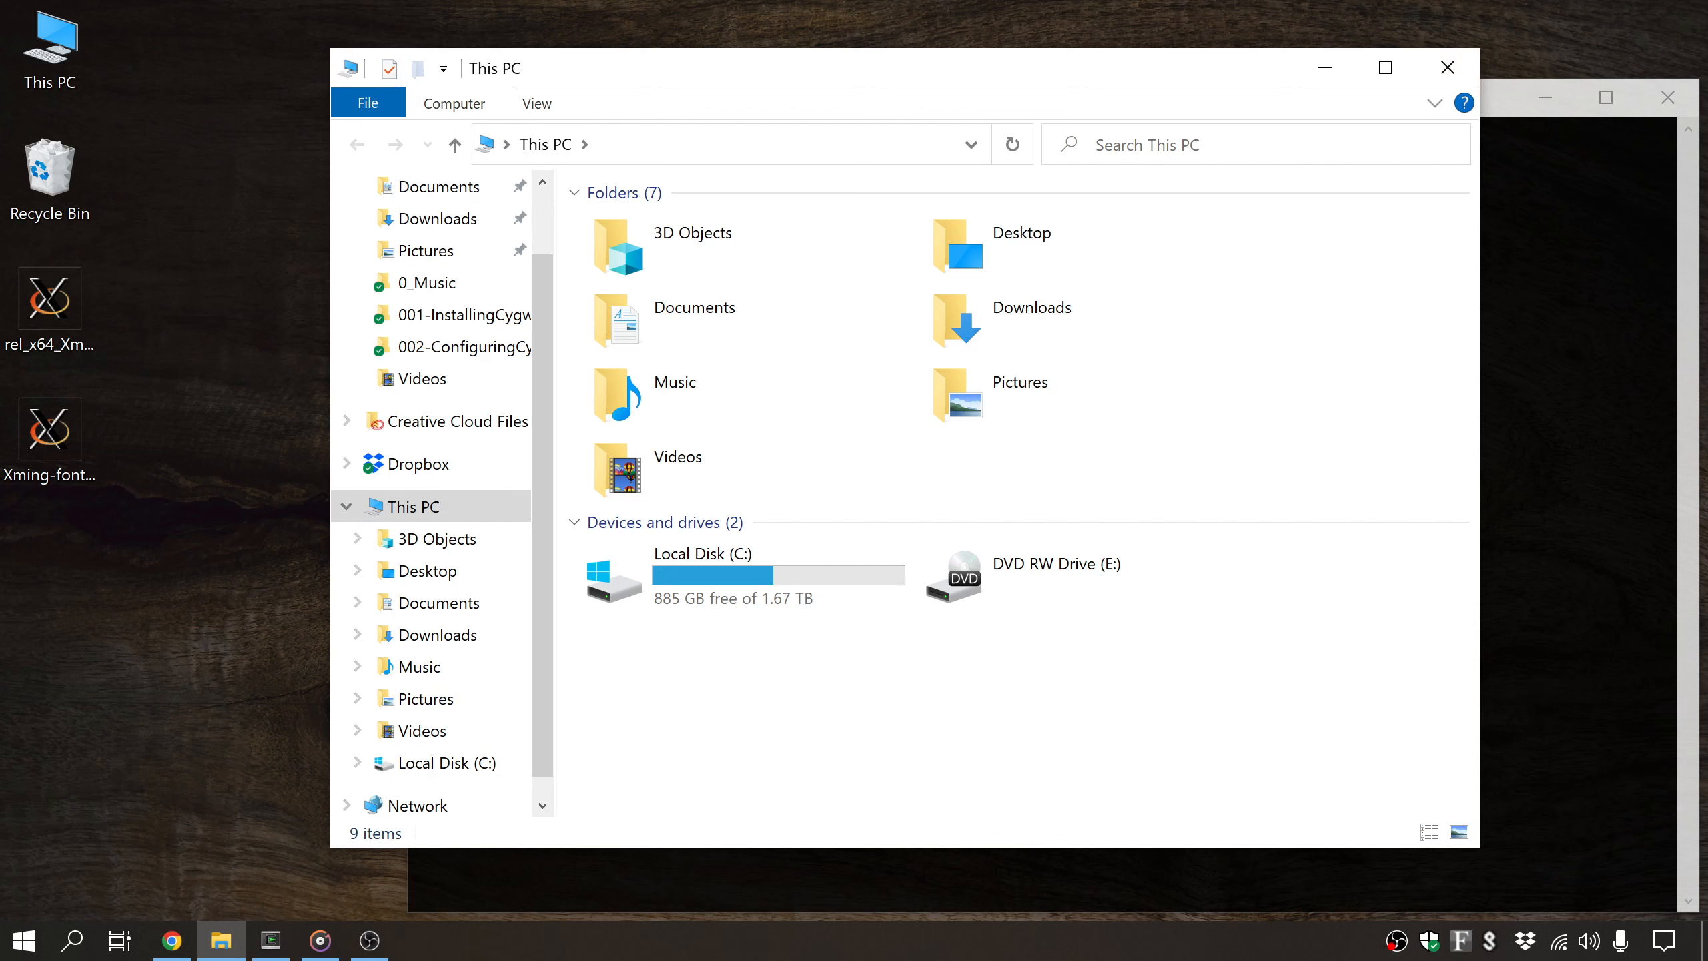
pyautogui.scroll(-1, 541, 450)
pyautogui.scroll(3, 541, 451)
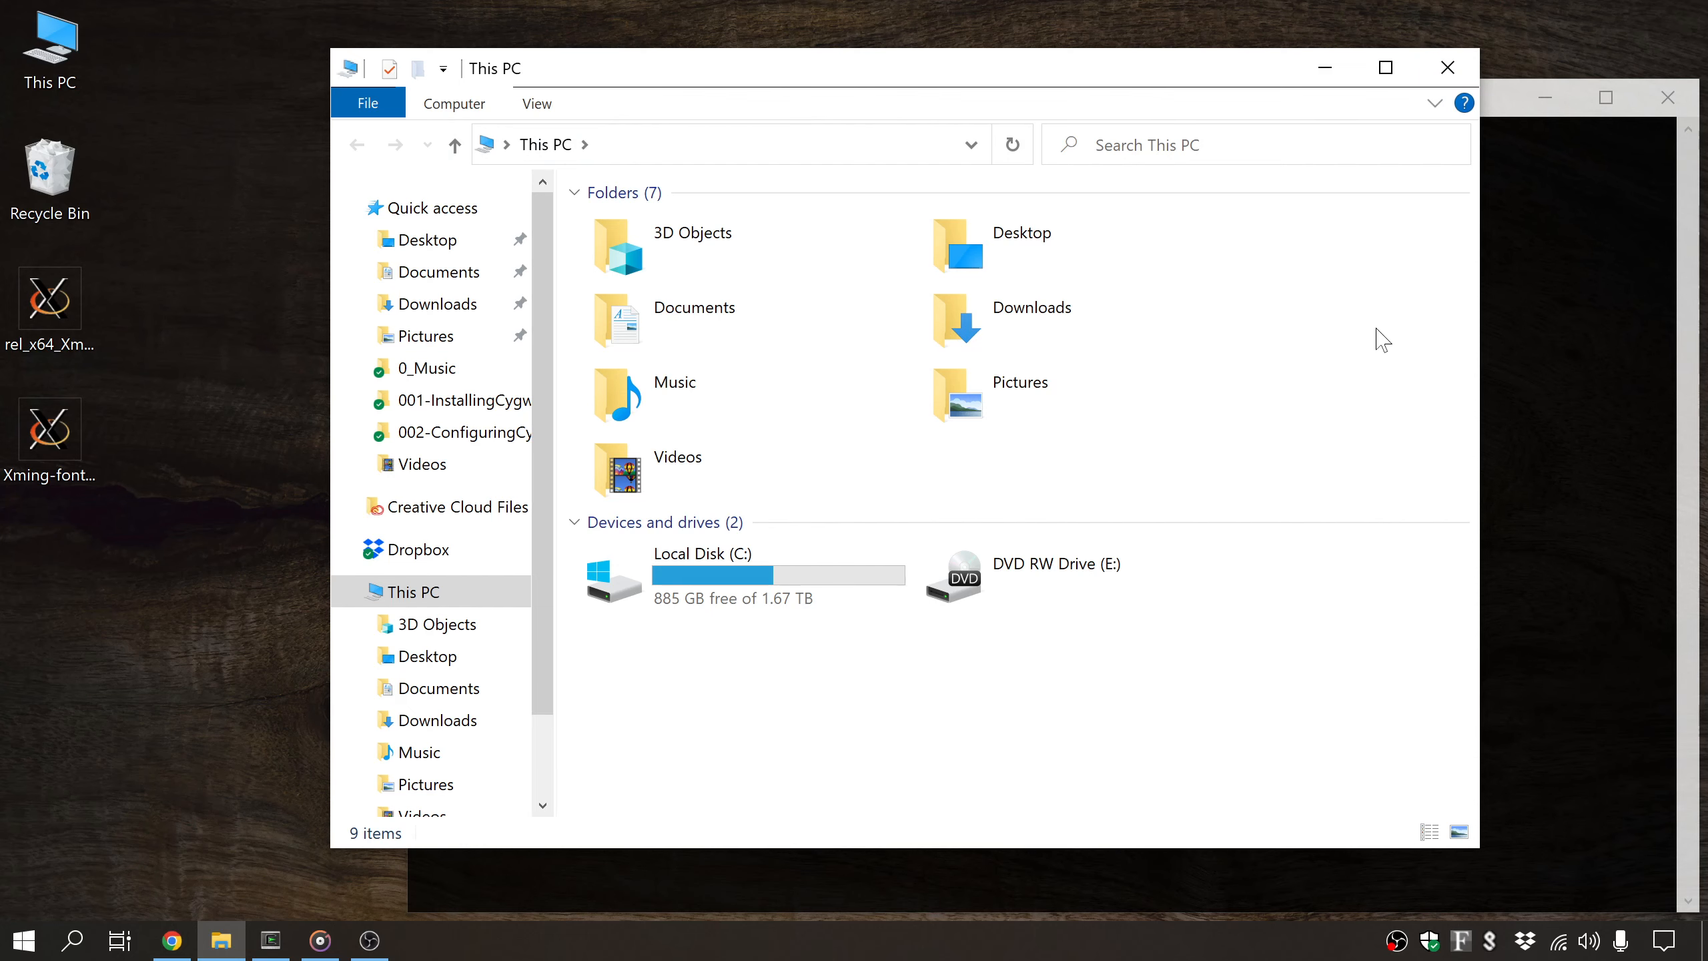
pyautogui.click(1439, 70)
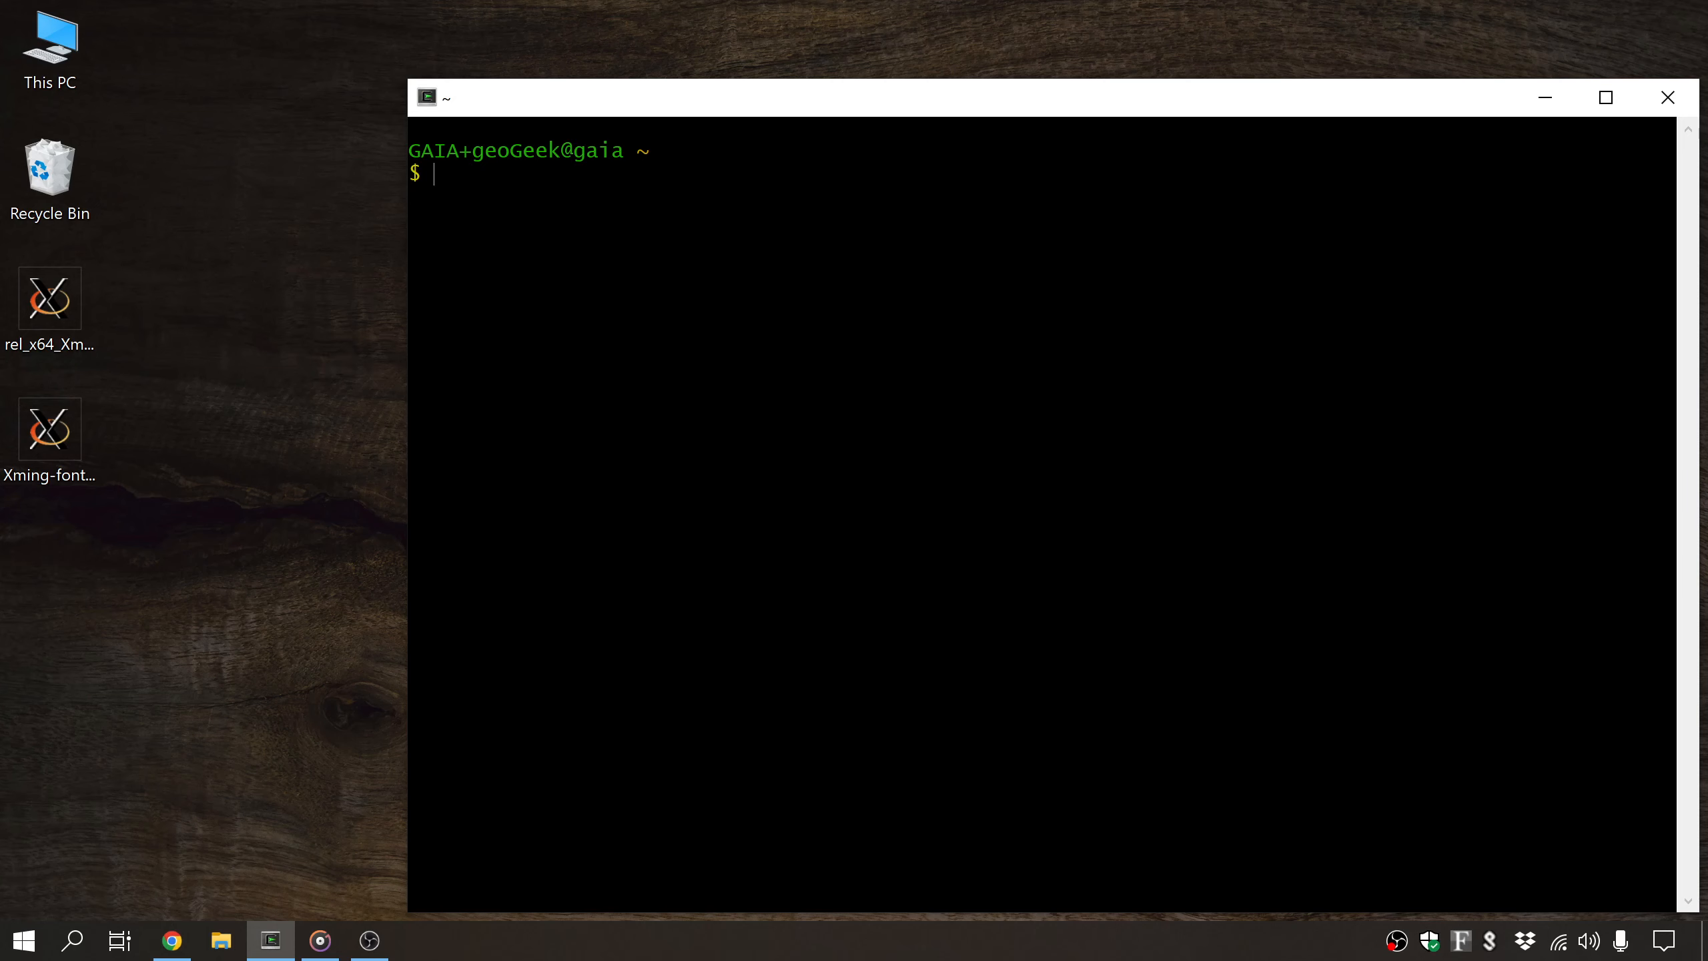
# - List all files in the Cygwin home directory, including hidden ones, with ls -a
pyautogui.write('ls -sa')
pyautogui.press('BackSpace')
pyautogui.press('BackSpace')
pyautogui.write('a')
pyautogui.press('Return')
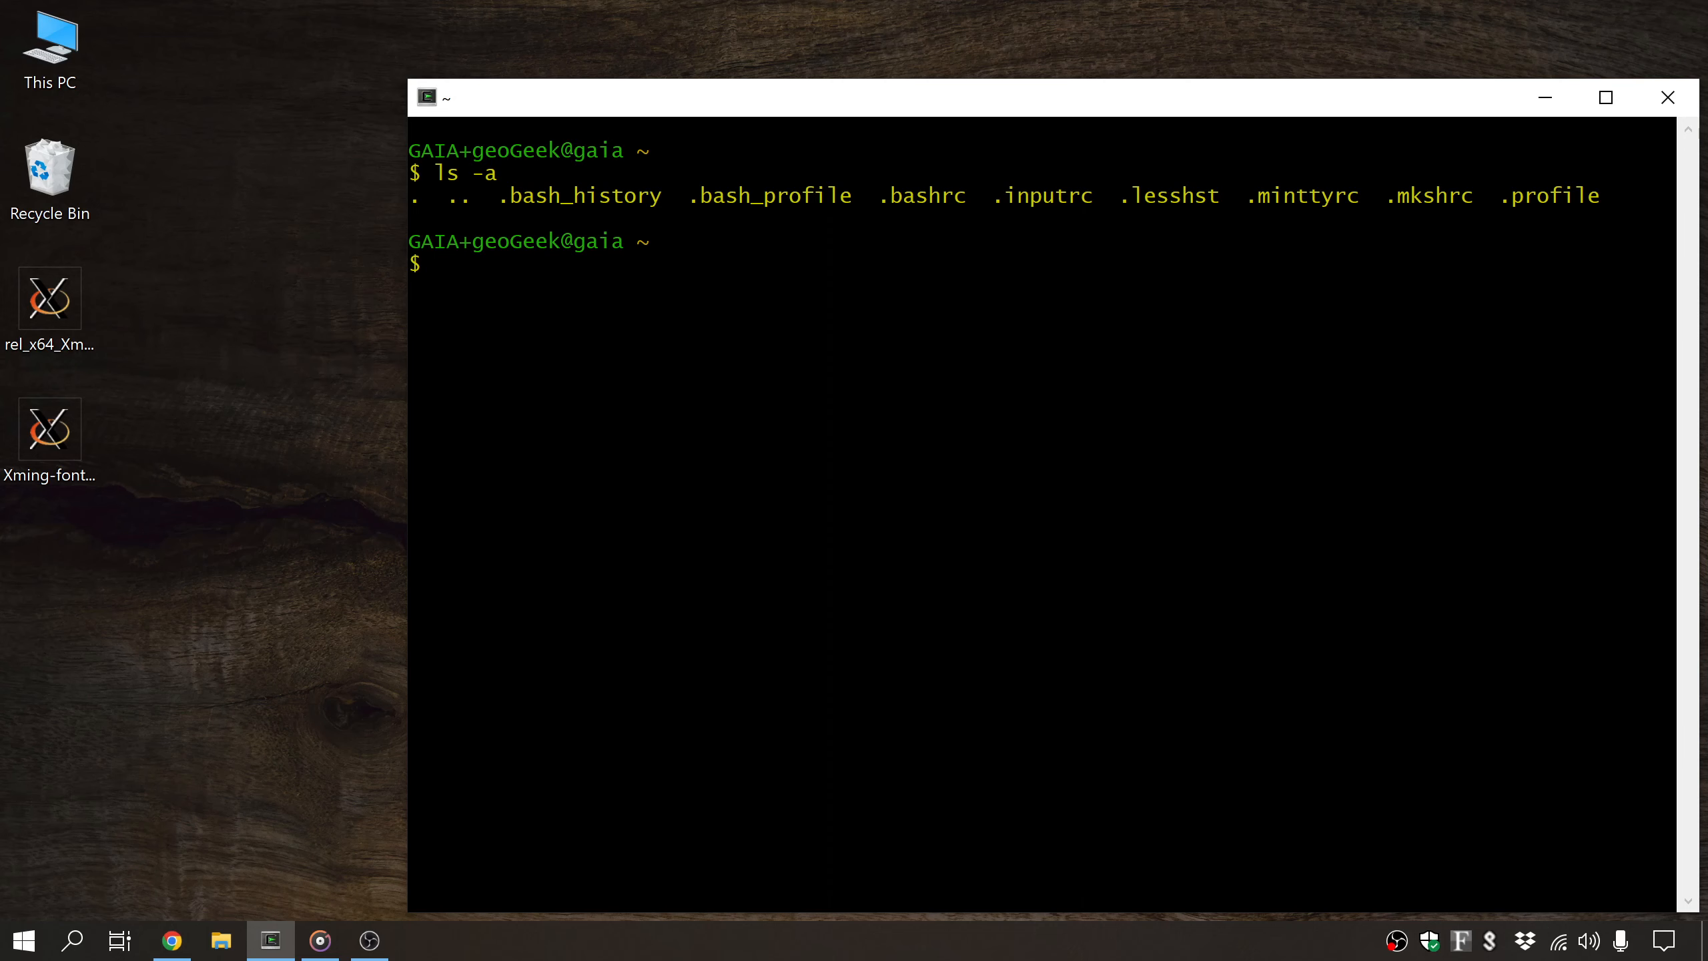
# - Try to open .bash_profile in the graphical editor with nedit .bash_profile
pyautogui.write('nedit .bash_pr')
pyautogui.press('Tab')
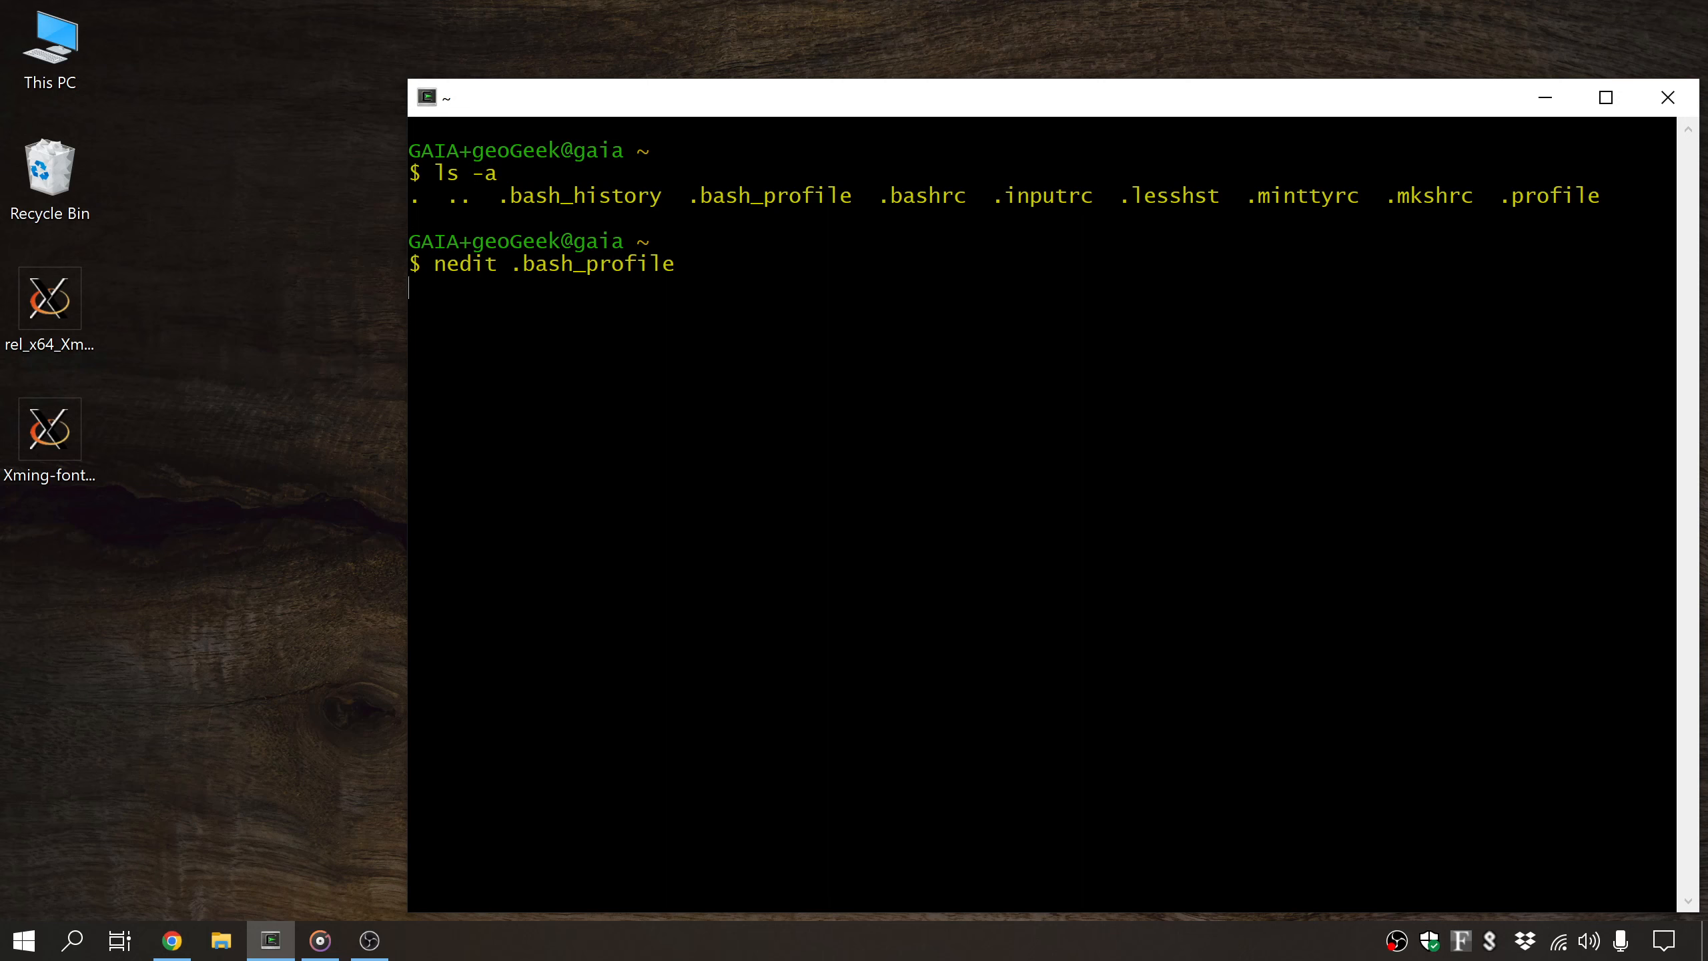
pyautogui.press('Return')
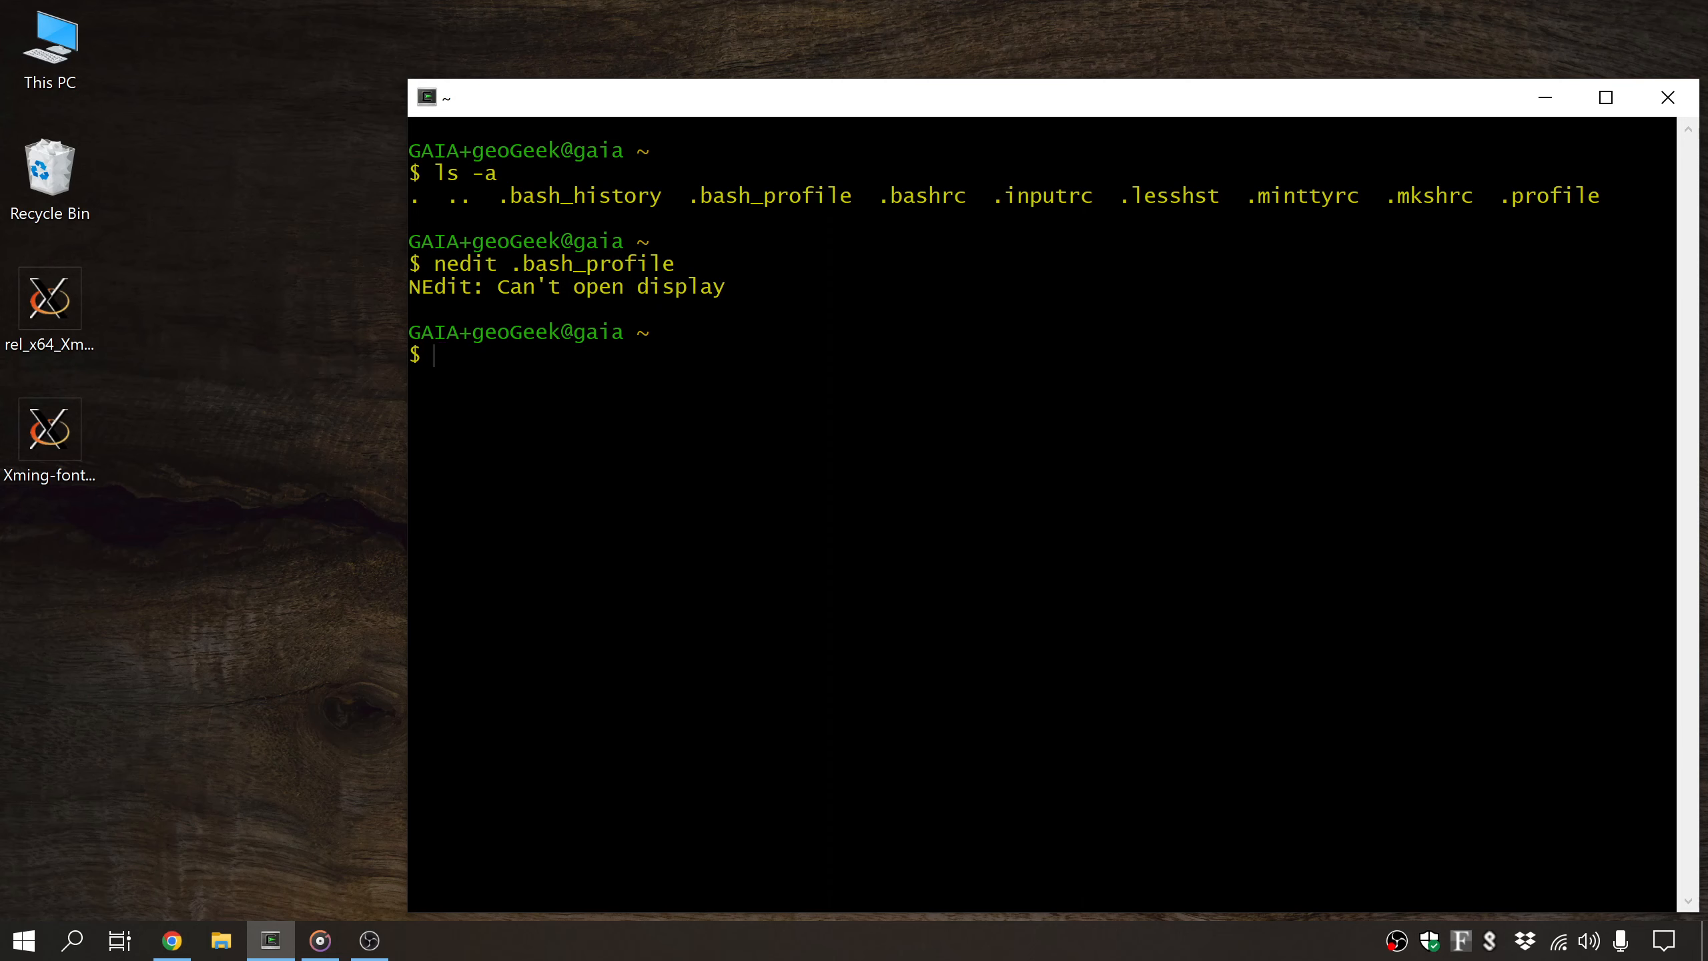
# - Read through .bash_profile in the nano editor and exit without editing it
pyautogui.write('nano .bash_p')
pyautogui.press('Tab')
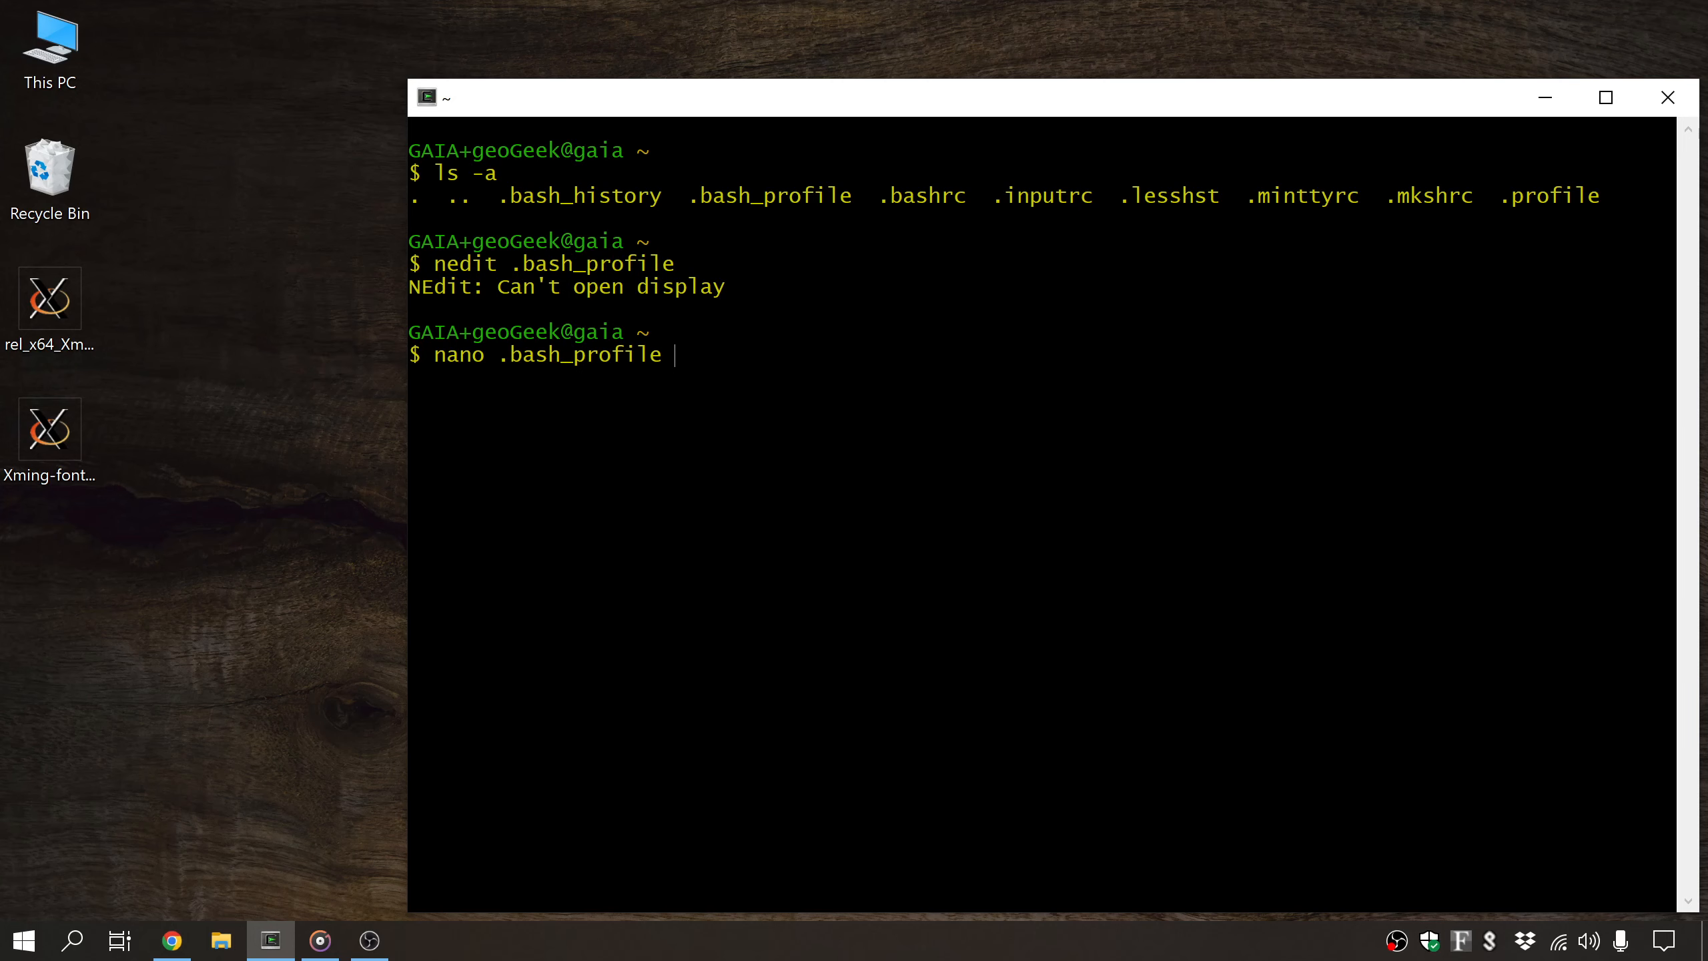
pyautogui.press('Return')
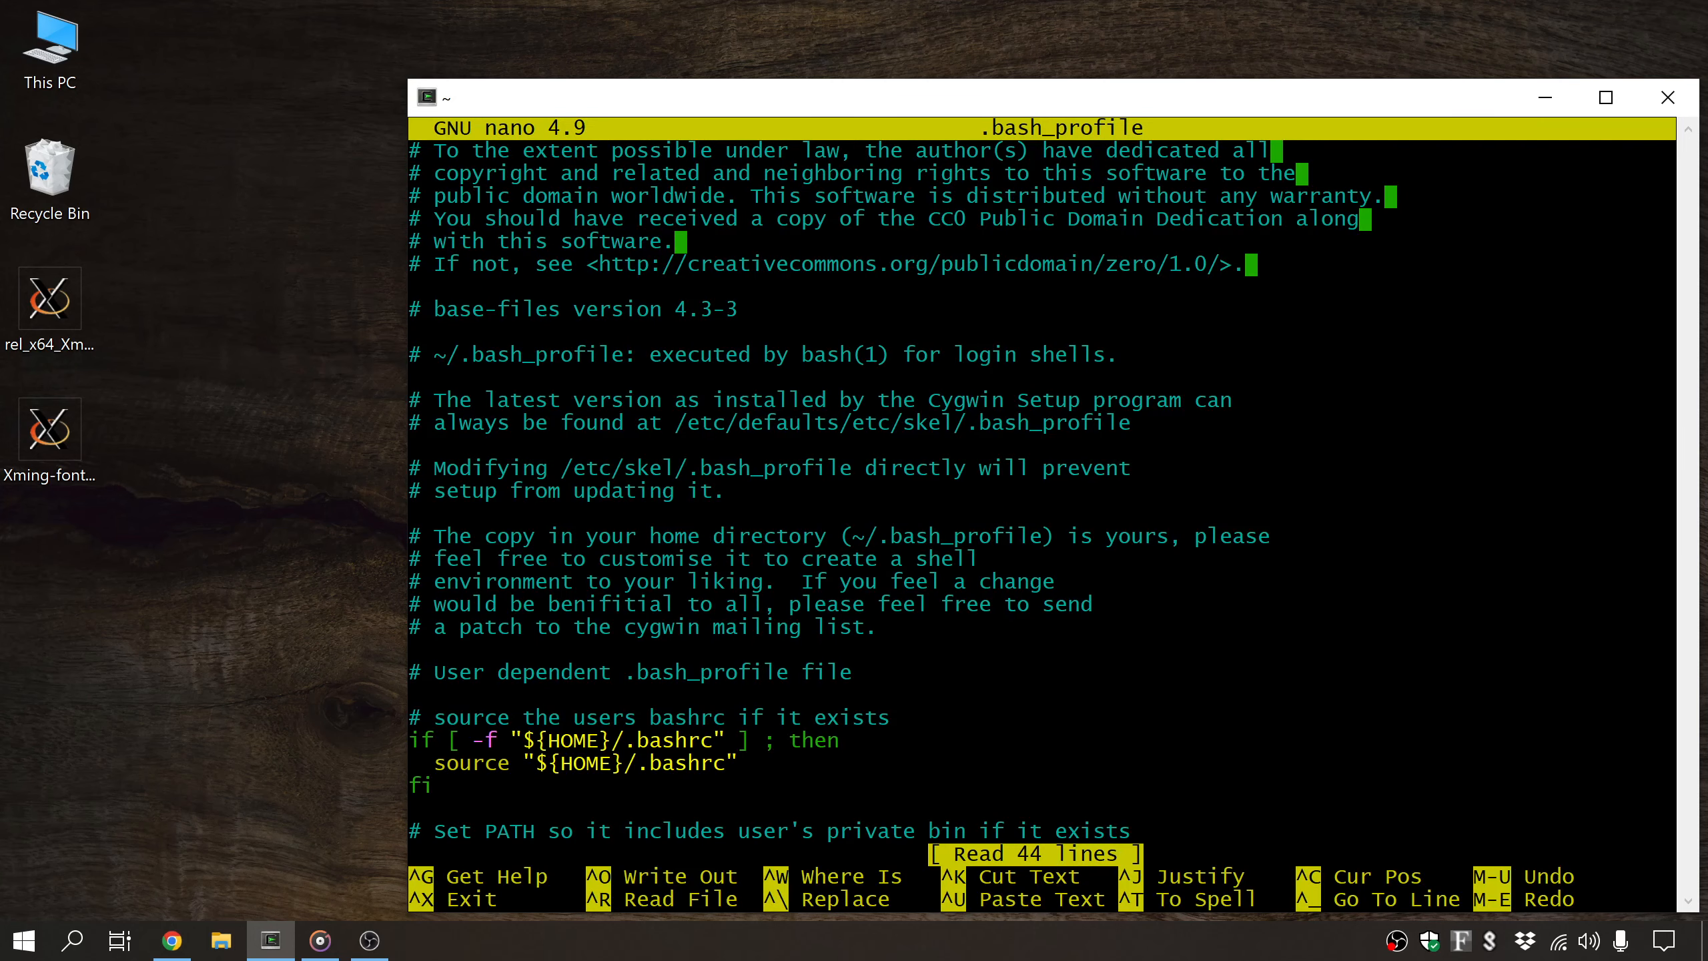
pyautogui.scroll(-5, 409, 832)
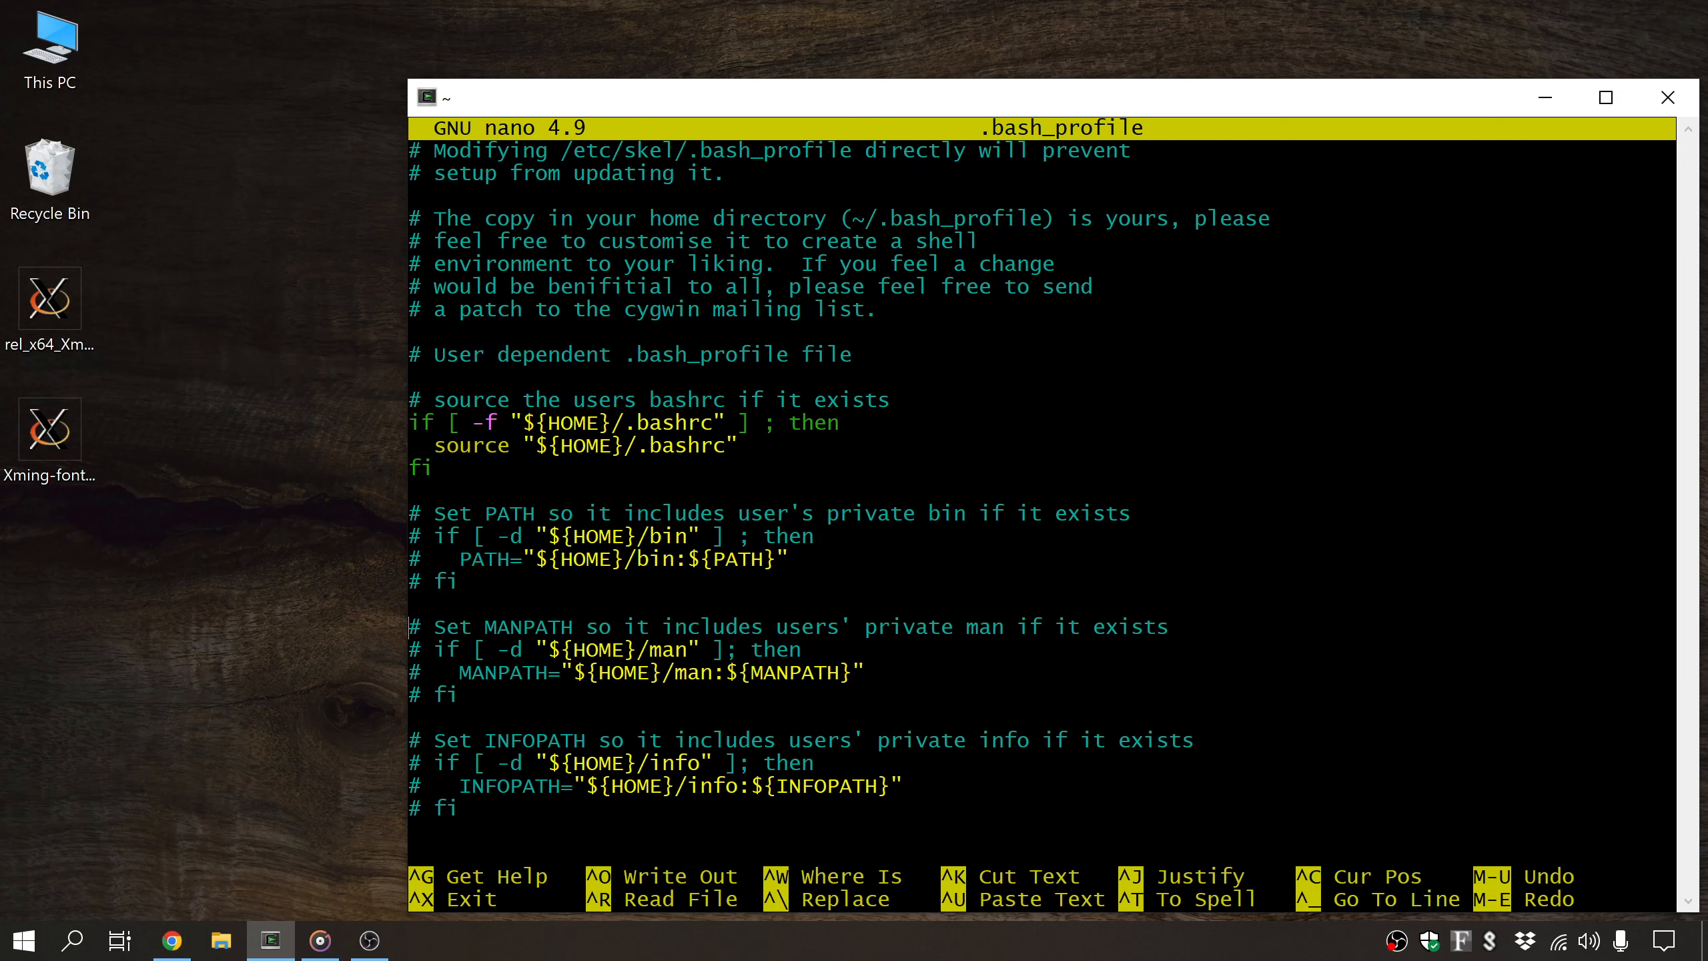
pyautogui.scroll(5, 410, 219)
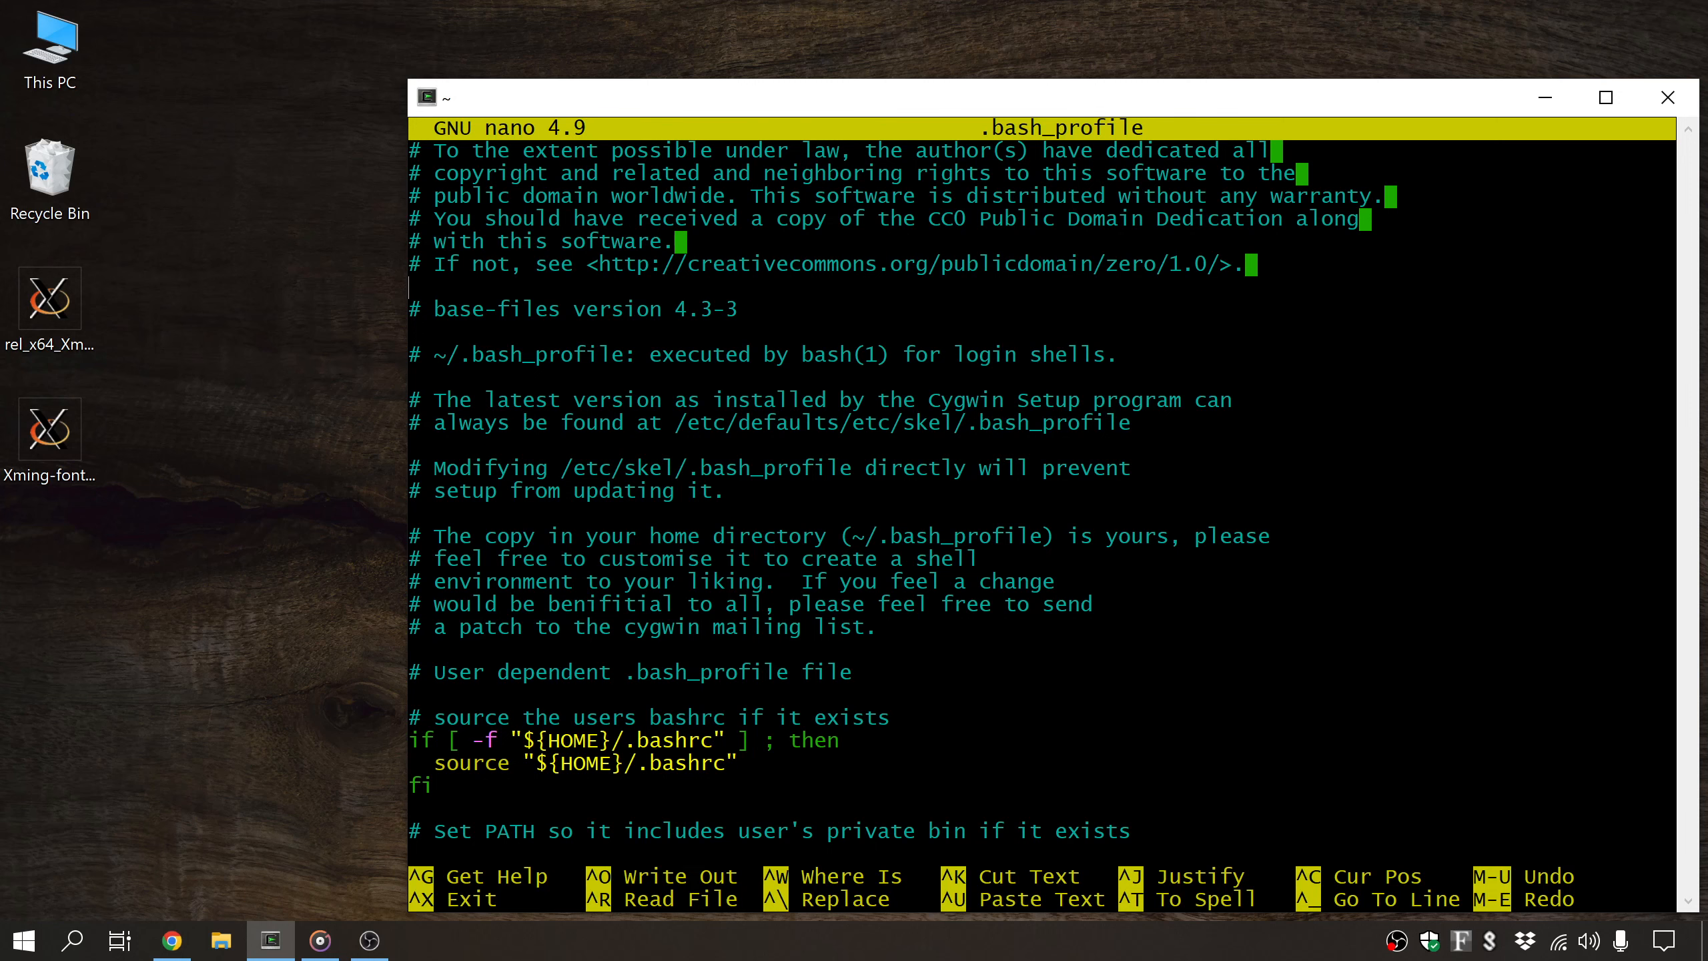
pyautogui.hotkey('ctrl', 'x')
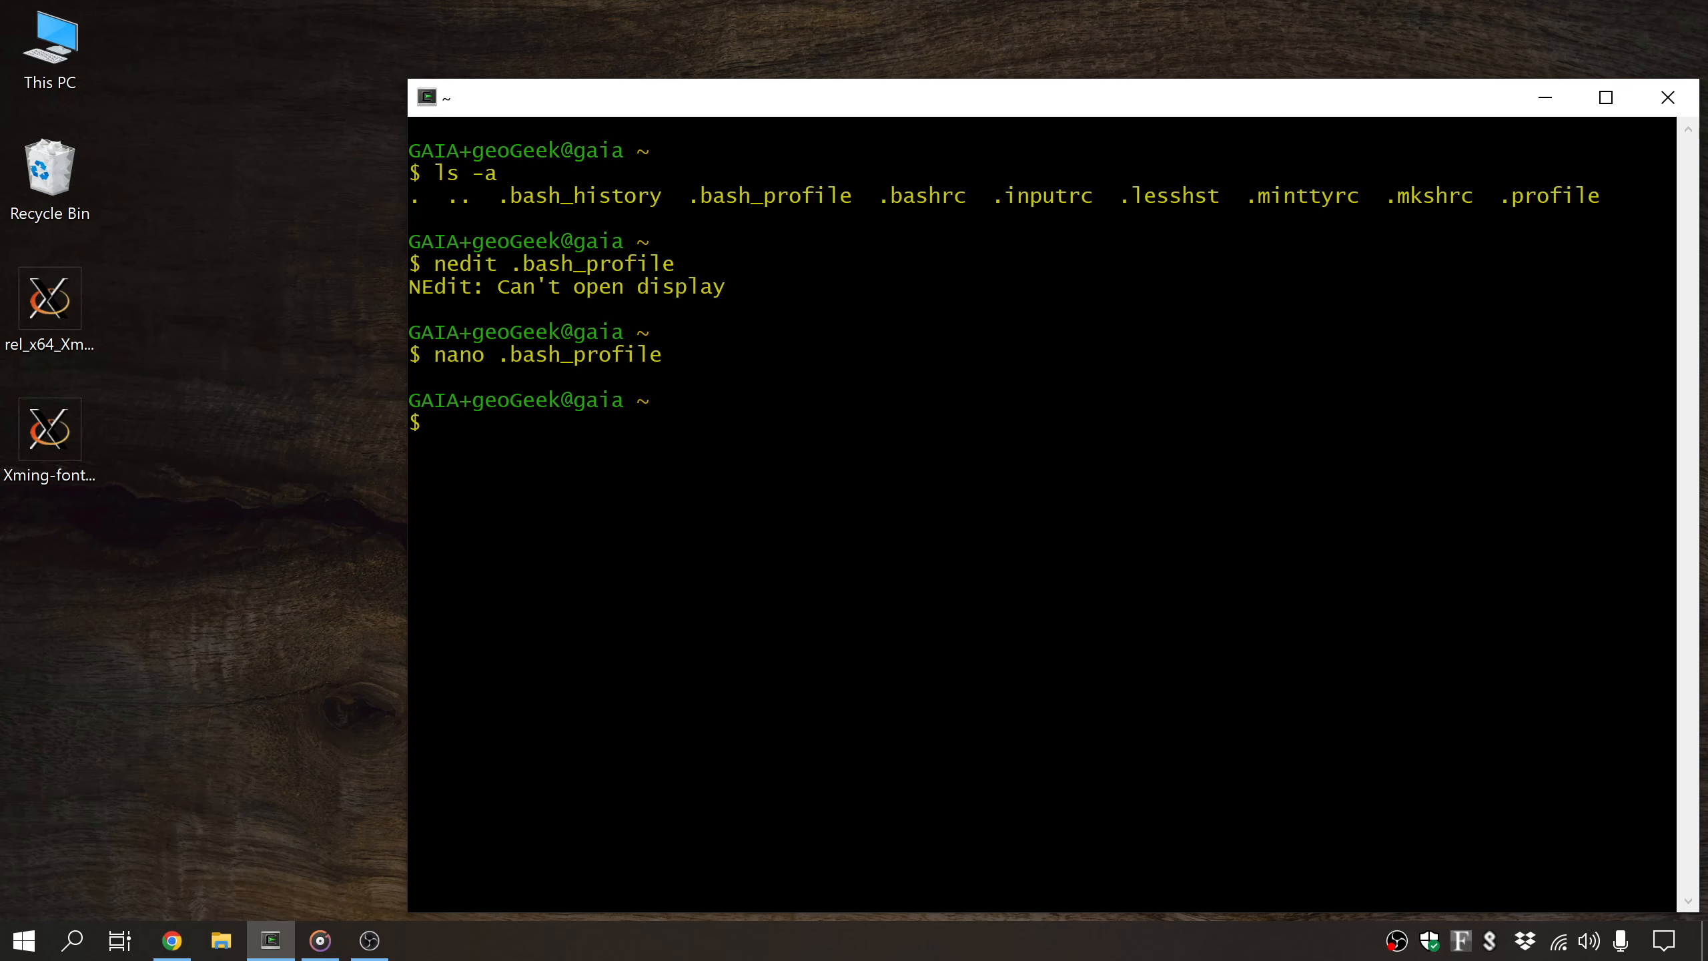
# - Switch to Chrome and examine the project activity and download option on the SourceForge page for Xming X Server for Windows
pyautogui.click(172, 940)
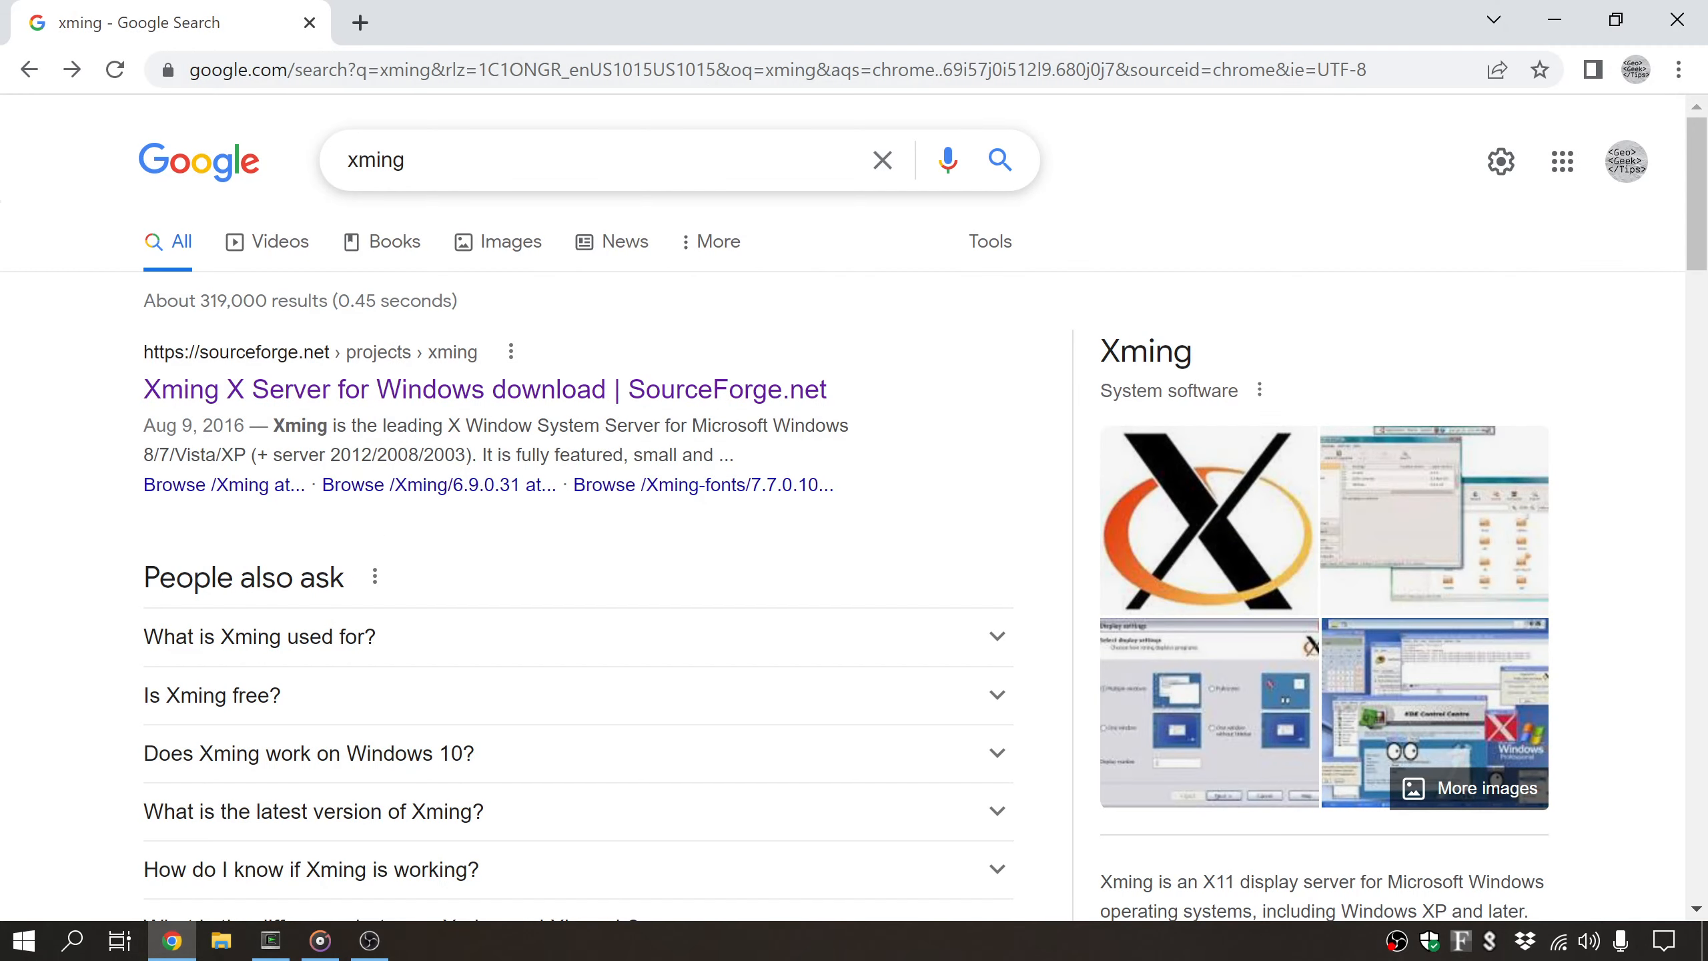
pyautogui.click(276, 381)
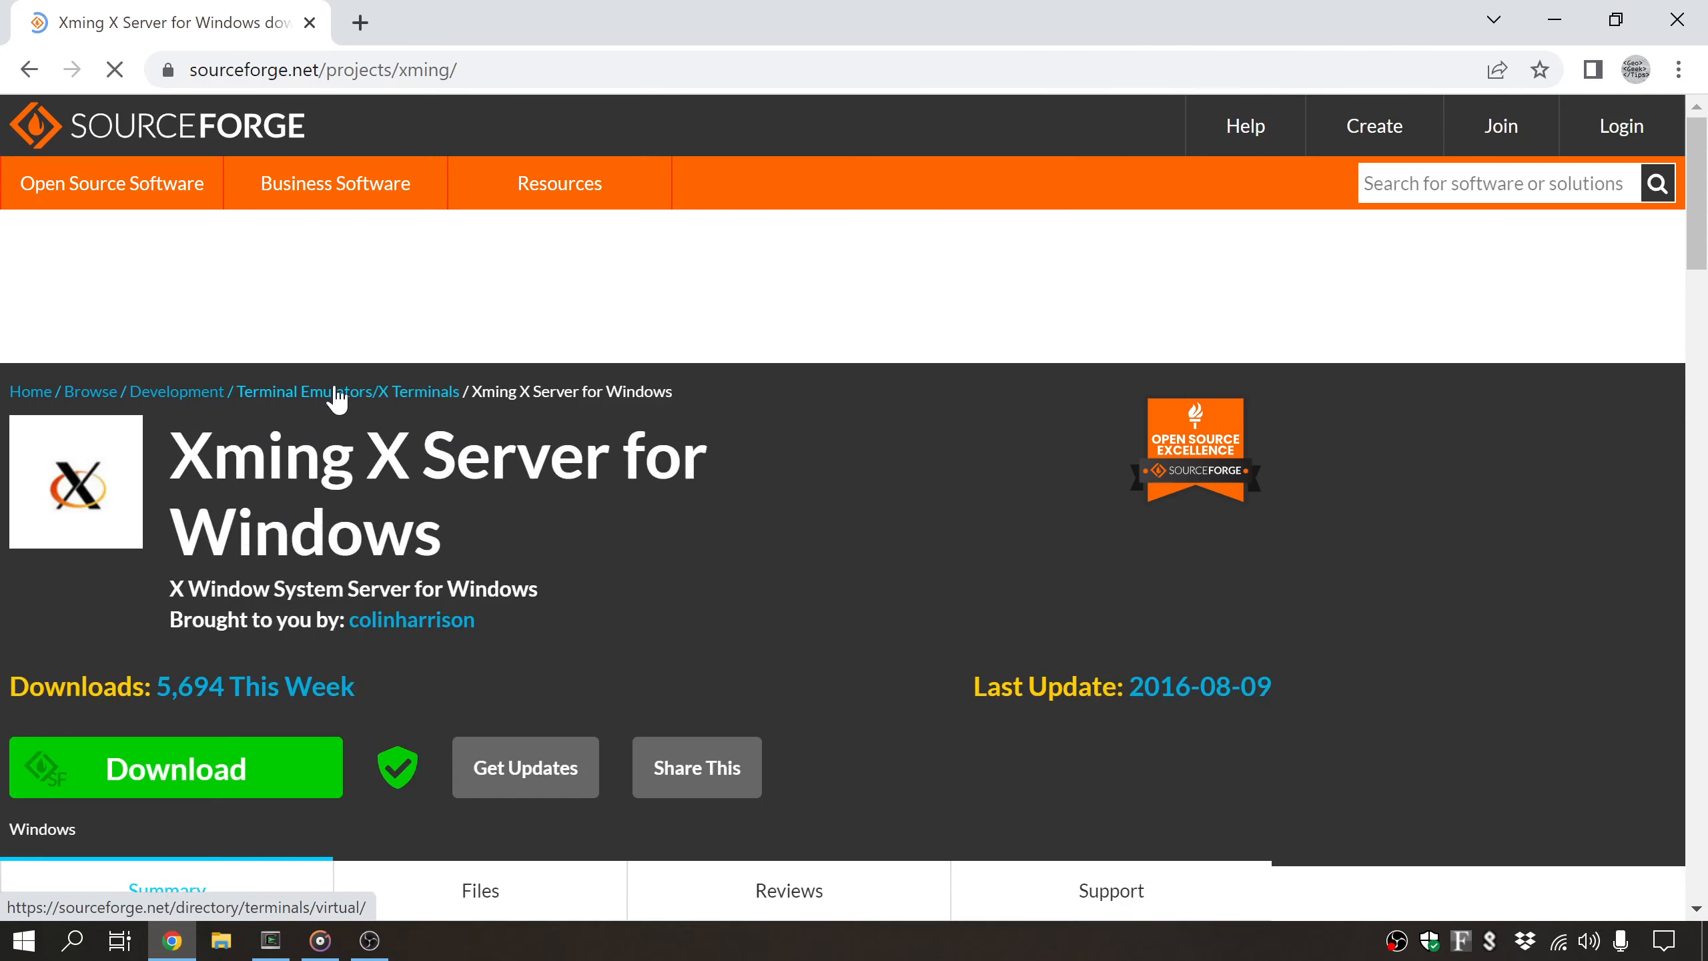
pyautogui.scroll(-5, 404, 408)
pyautogui.scroll(-5, 404, 409)
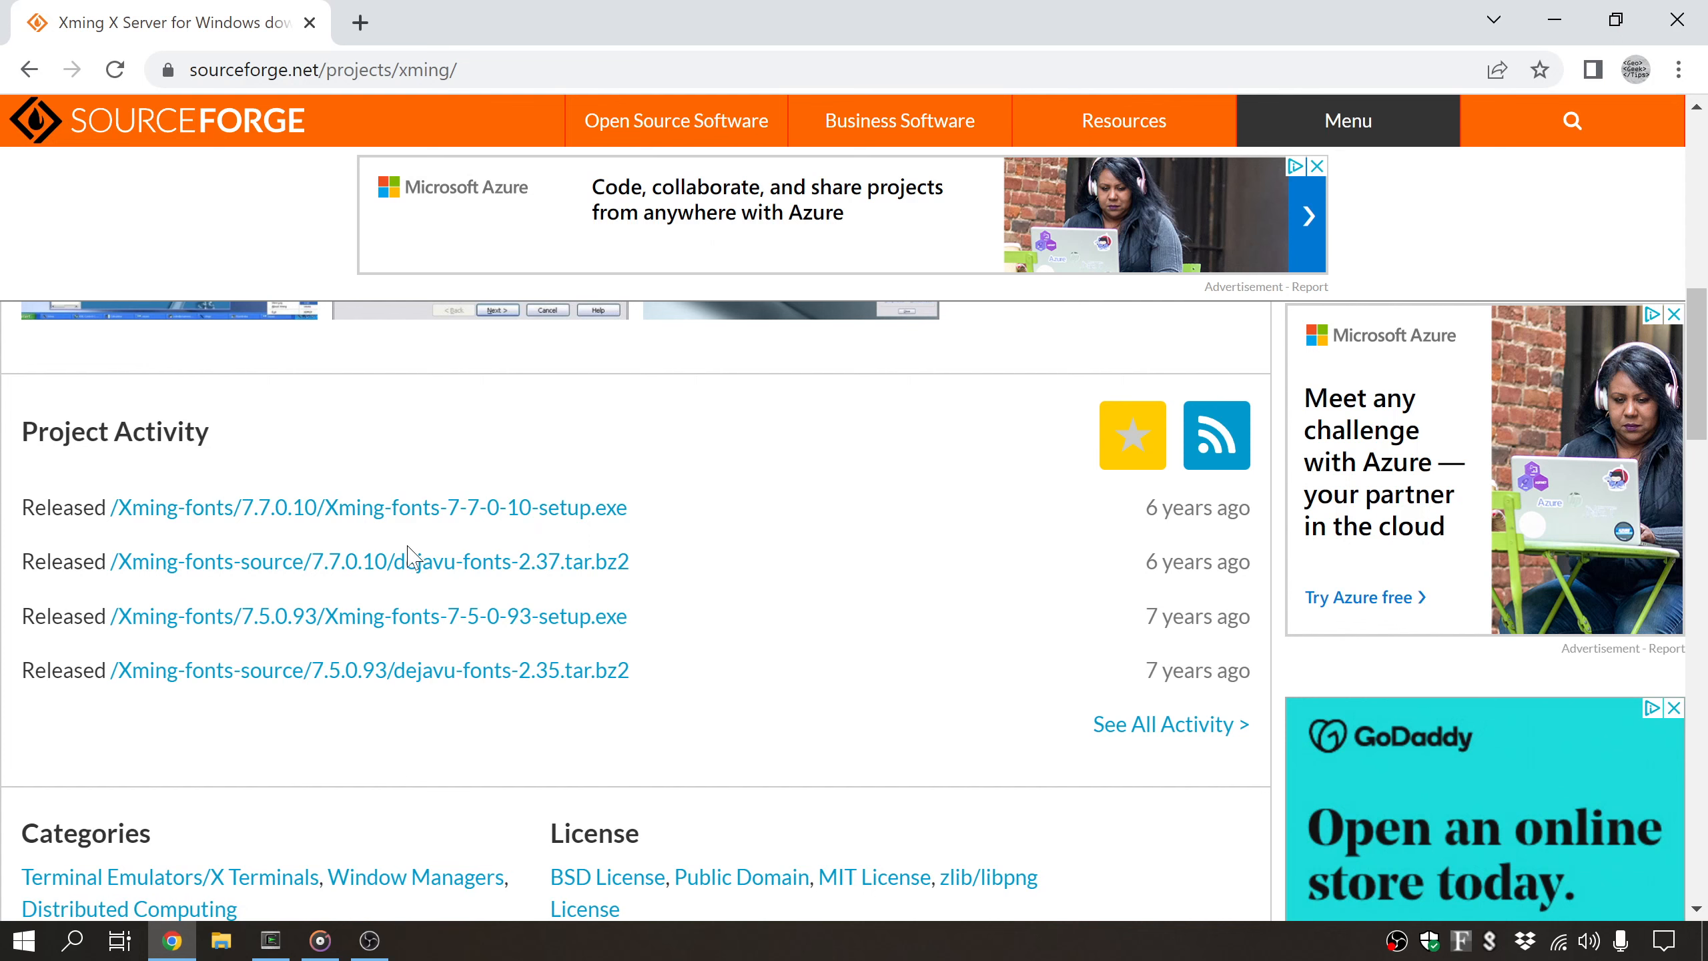
pyautogui.scroll(-3, 274, 649)
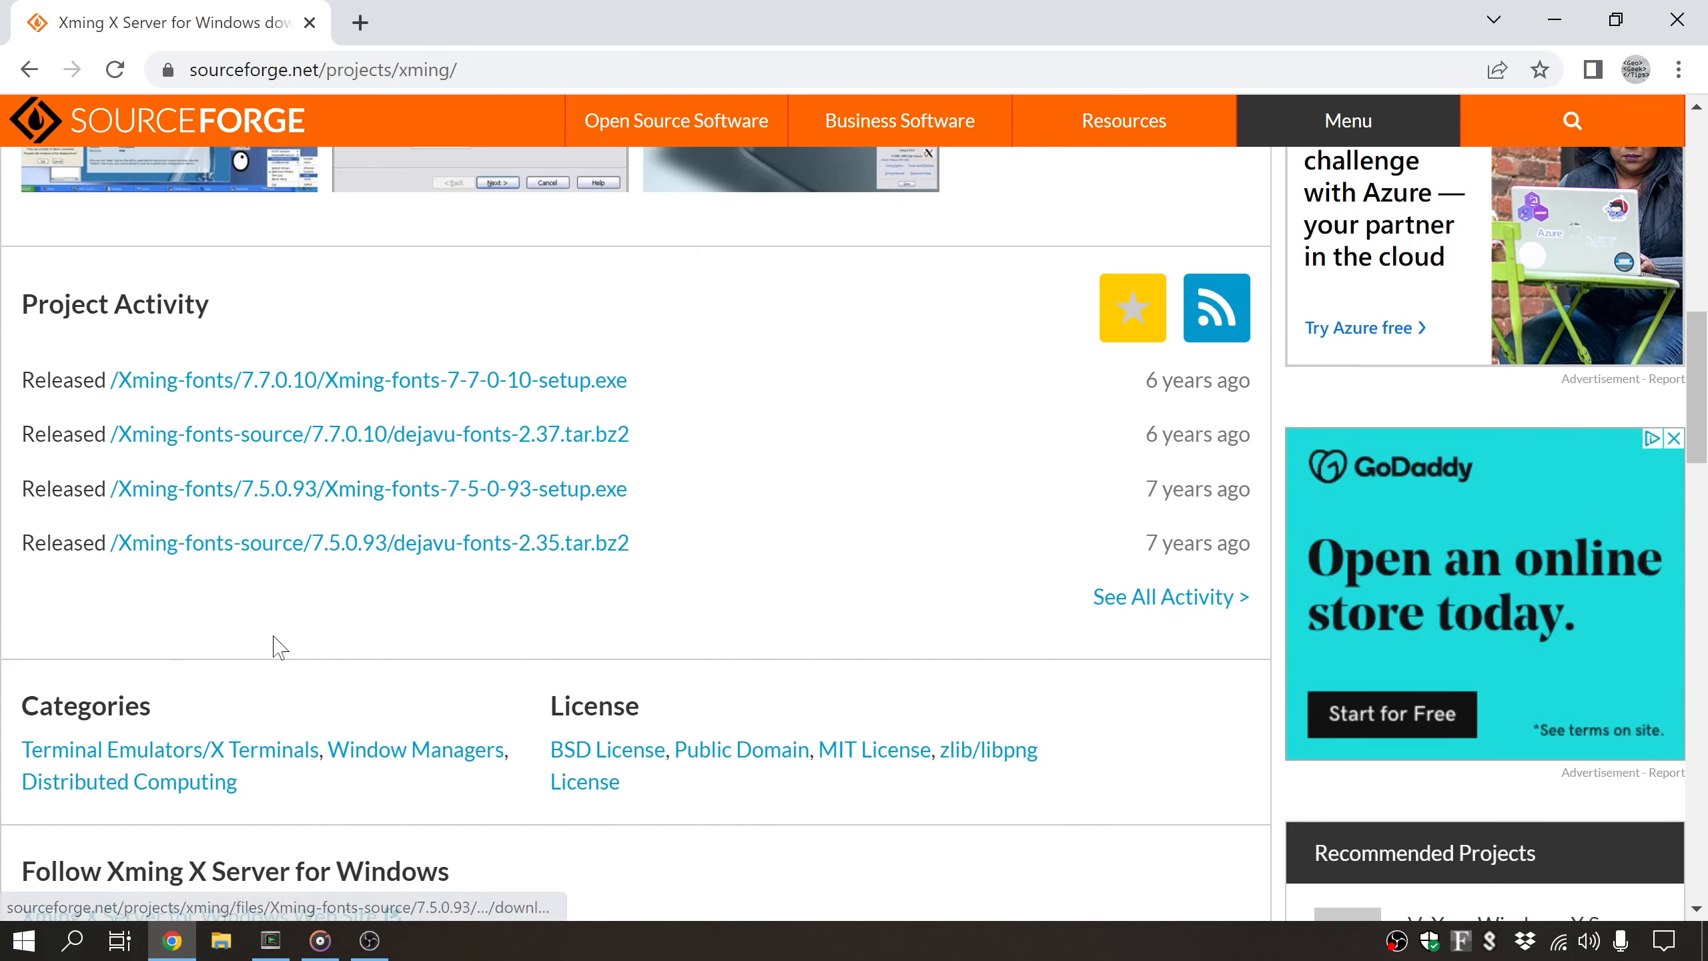
pyautogui.scroll(8, 274, 649)
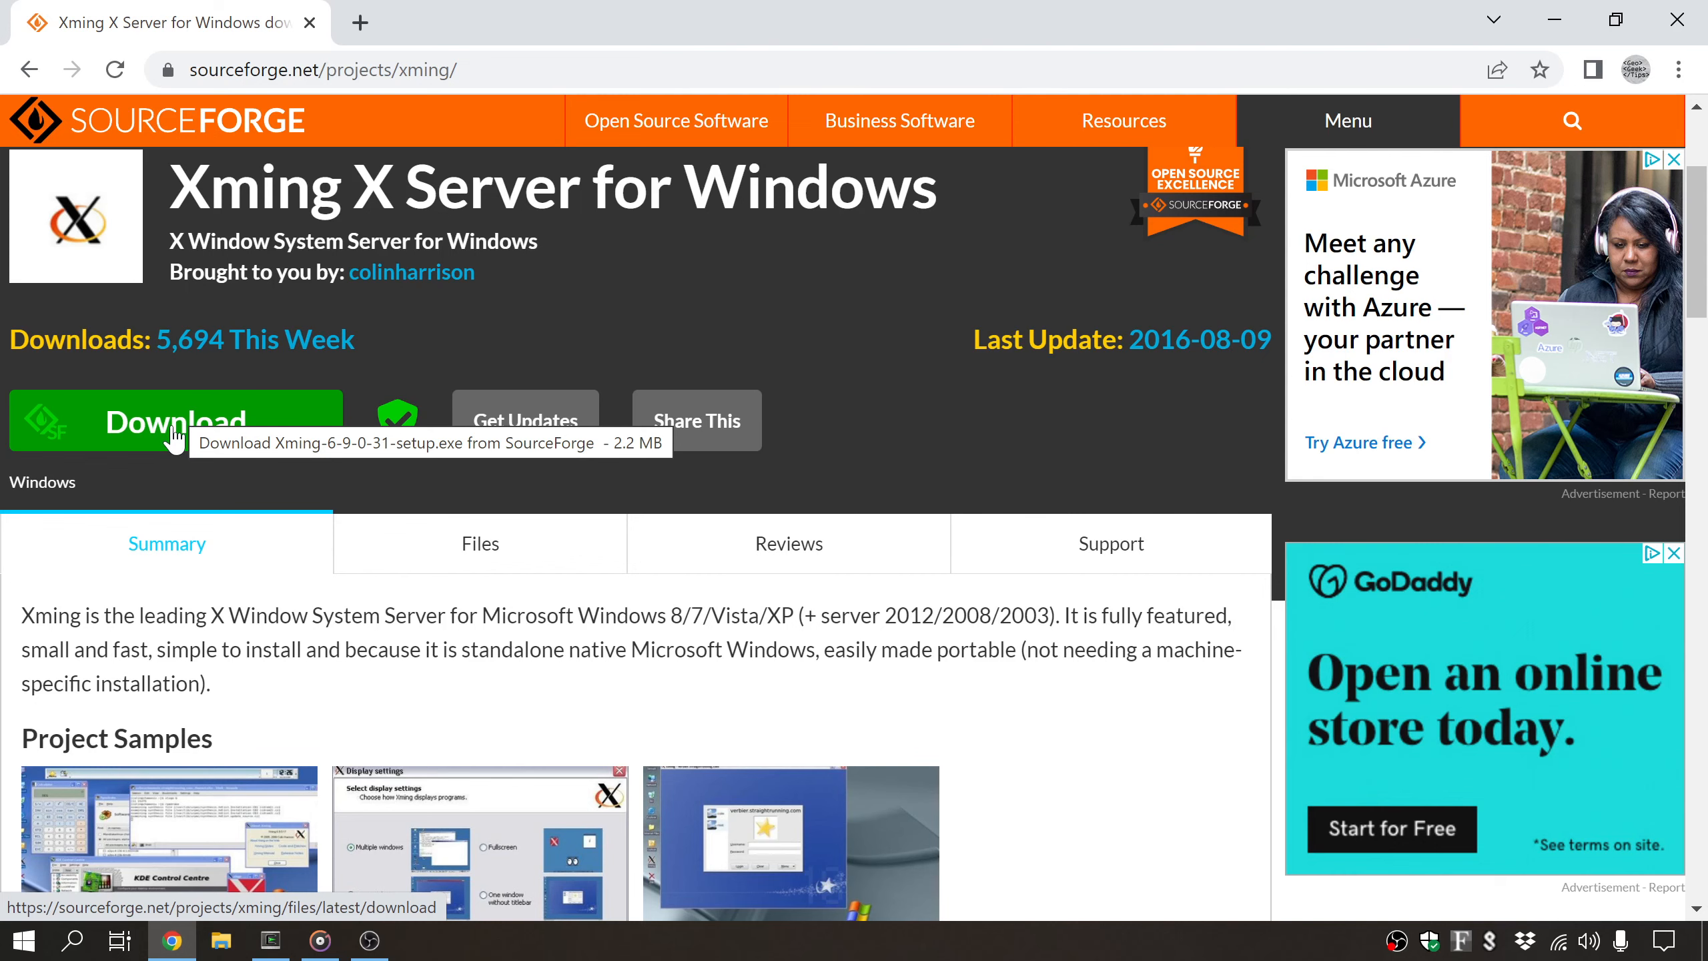
pyautogui.hotkey('alt', 'Left')
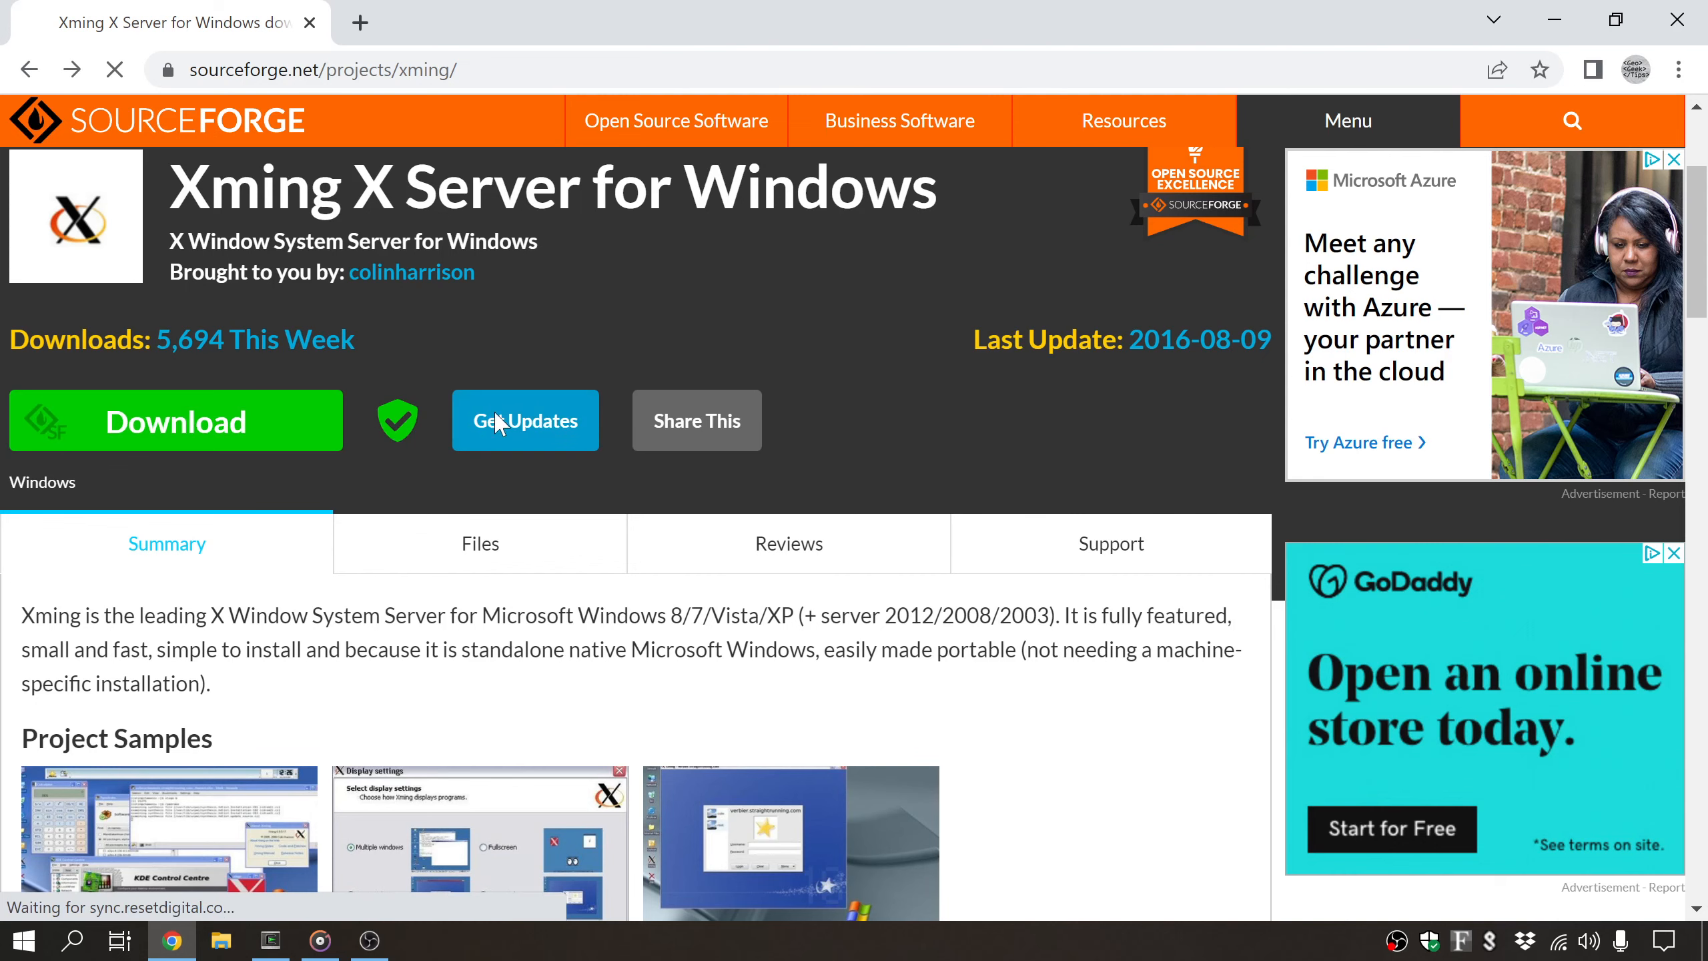
# - Examine the introduction and the Releases tables on the official Xming website, and minimize the browser
pyautogui.scroll(-3, 485, 419)
pyautogui.scroll(-3, 482, 424)
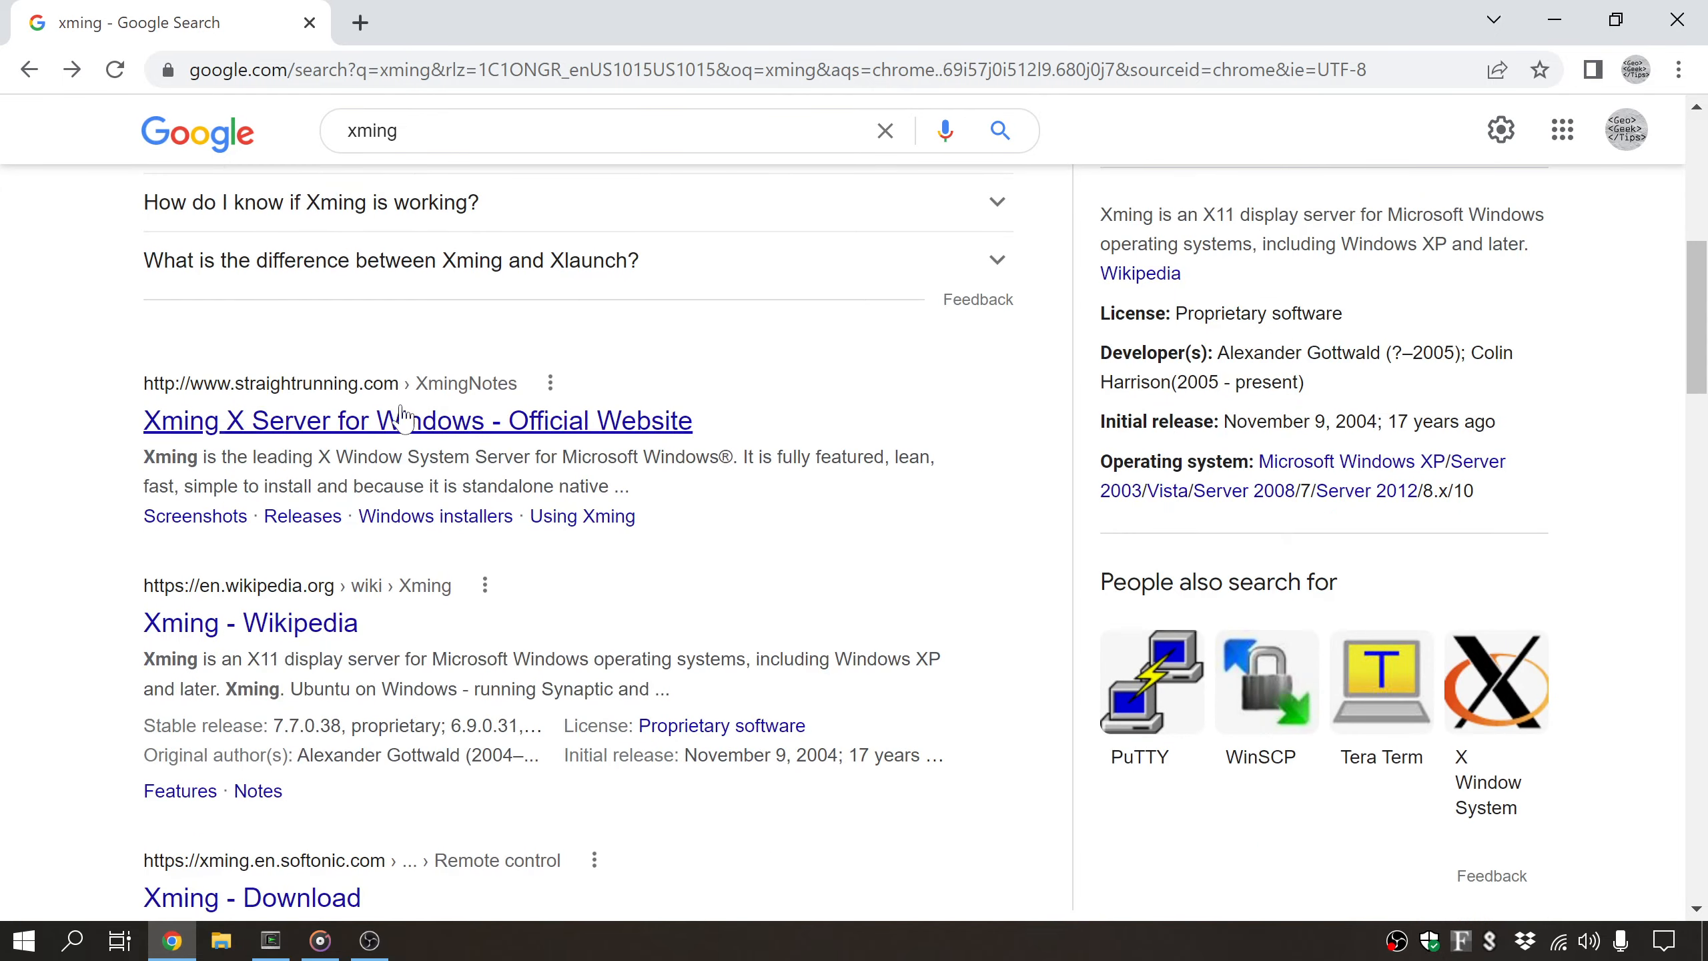
pyautogui.click(328, 424)
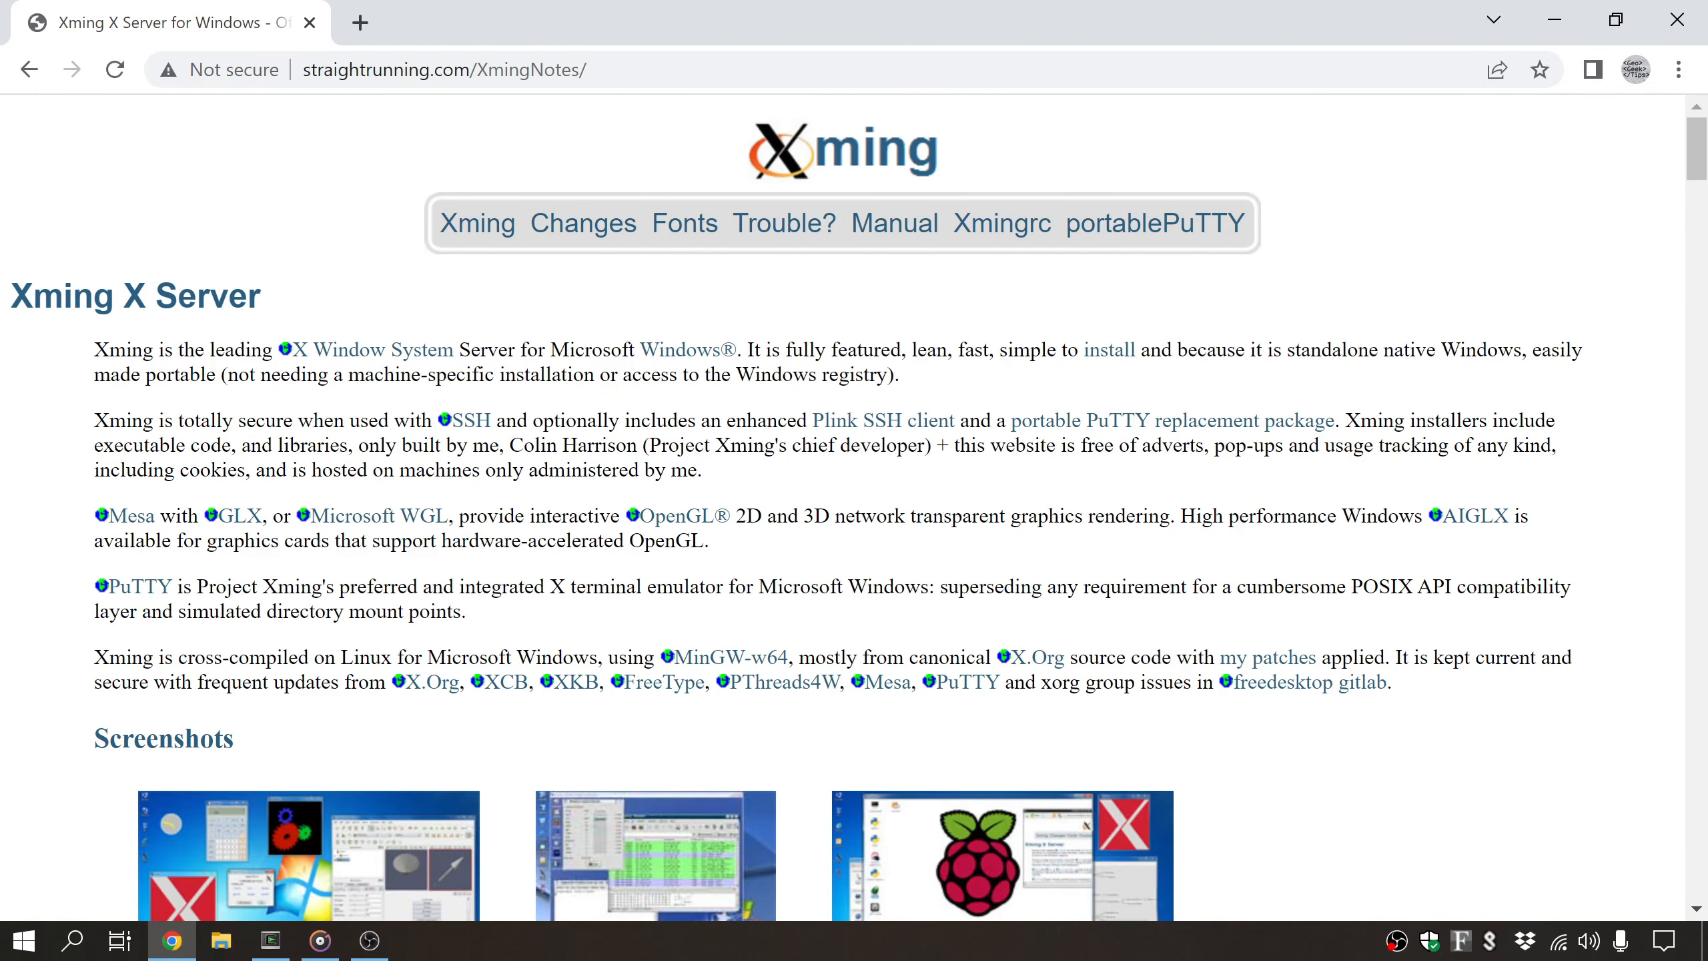
pyautogui.moveTo(506, 446); pyautogui.dragTo(643, 445)
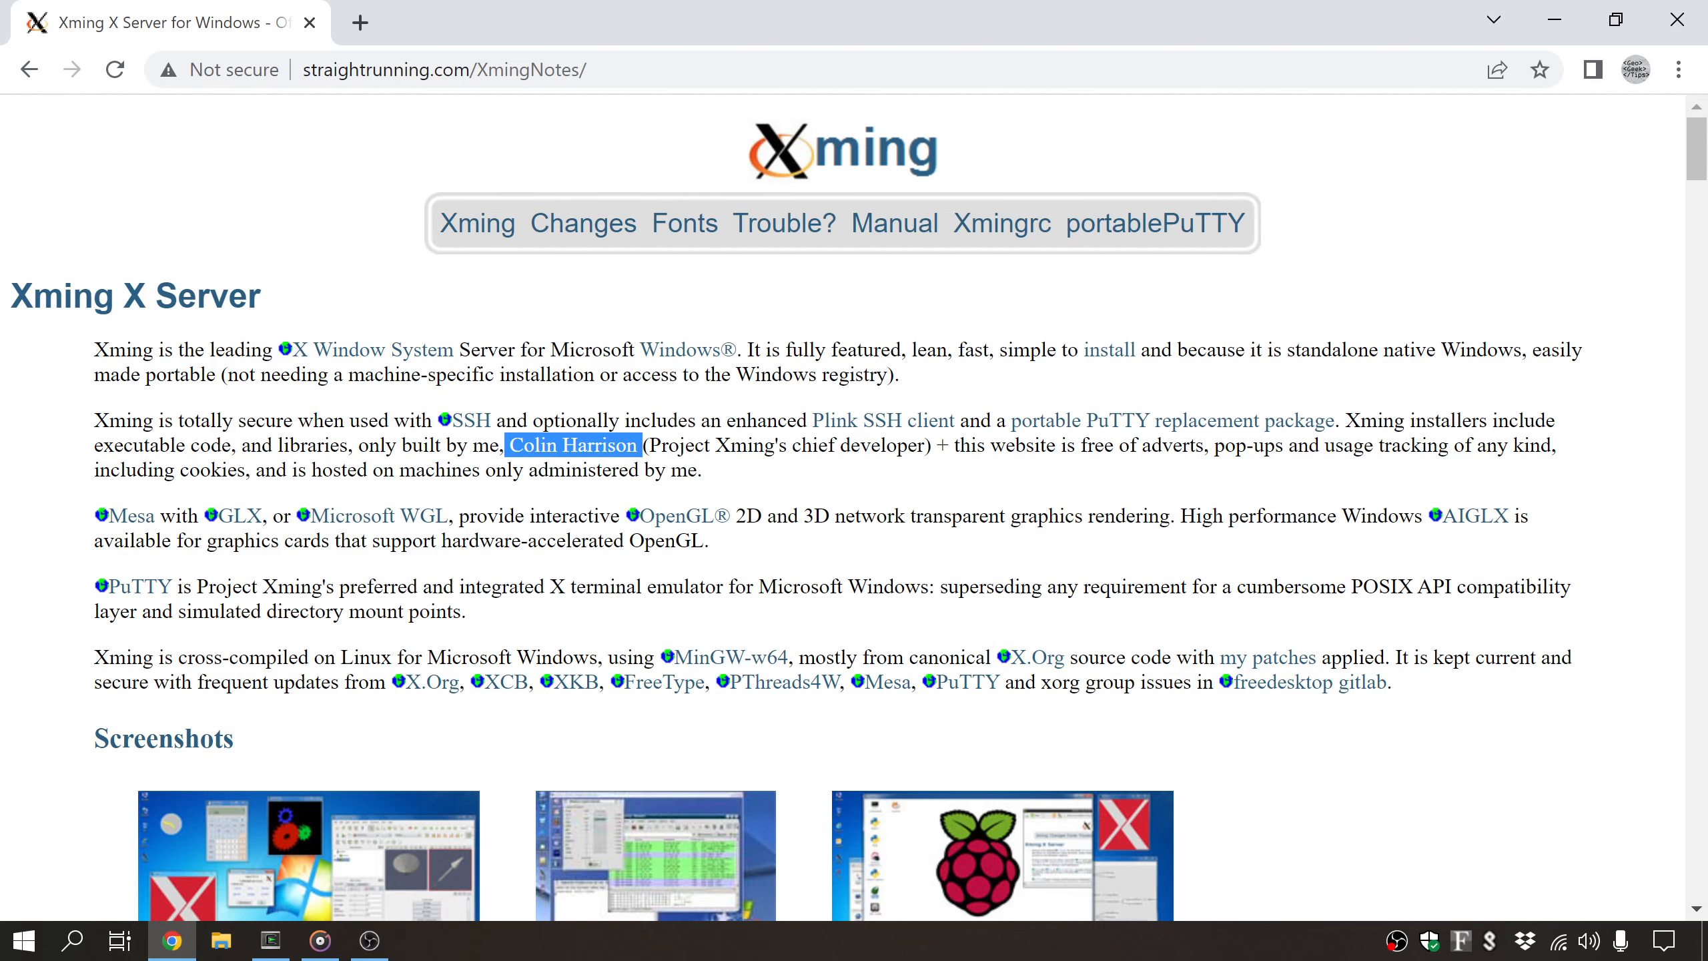
pyautogui.scroll(-8, 500, 518)
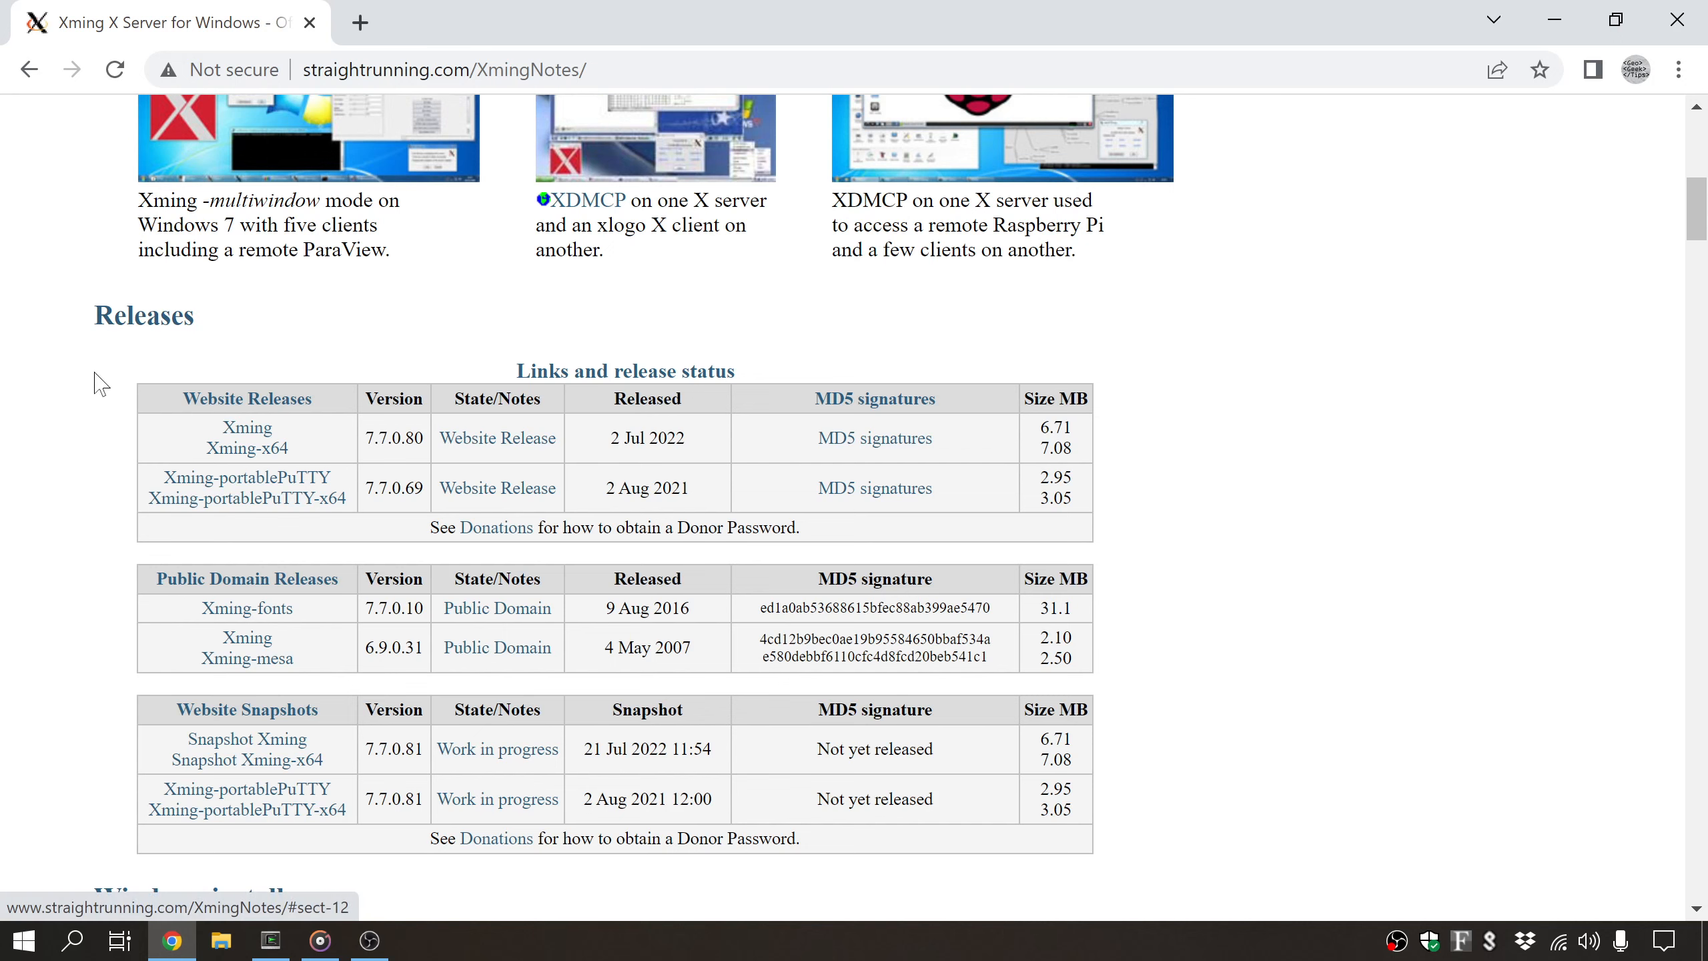
pyautogui.hotkey('alt', 'Left')
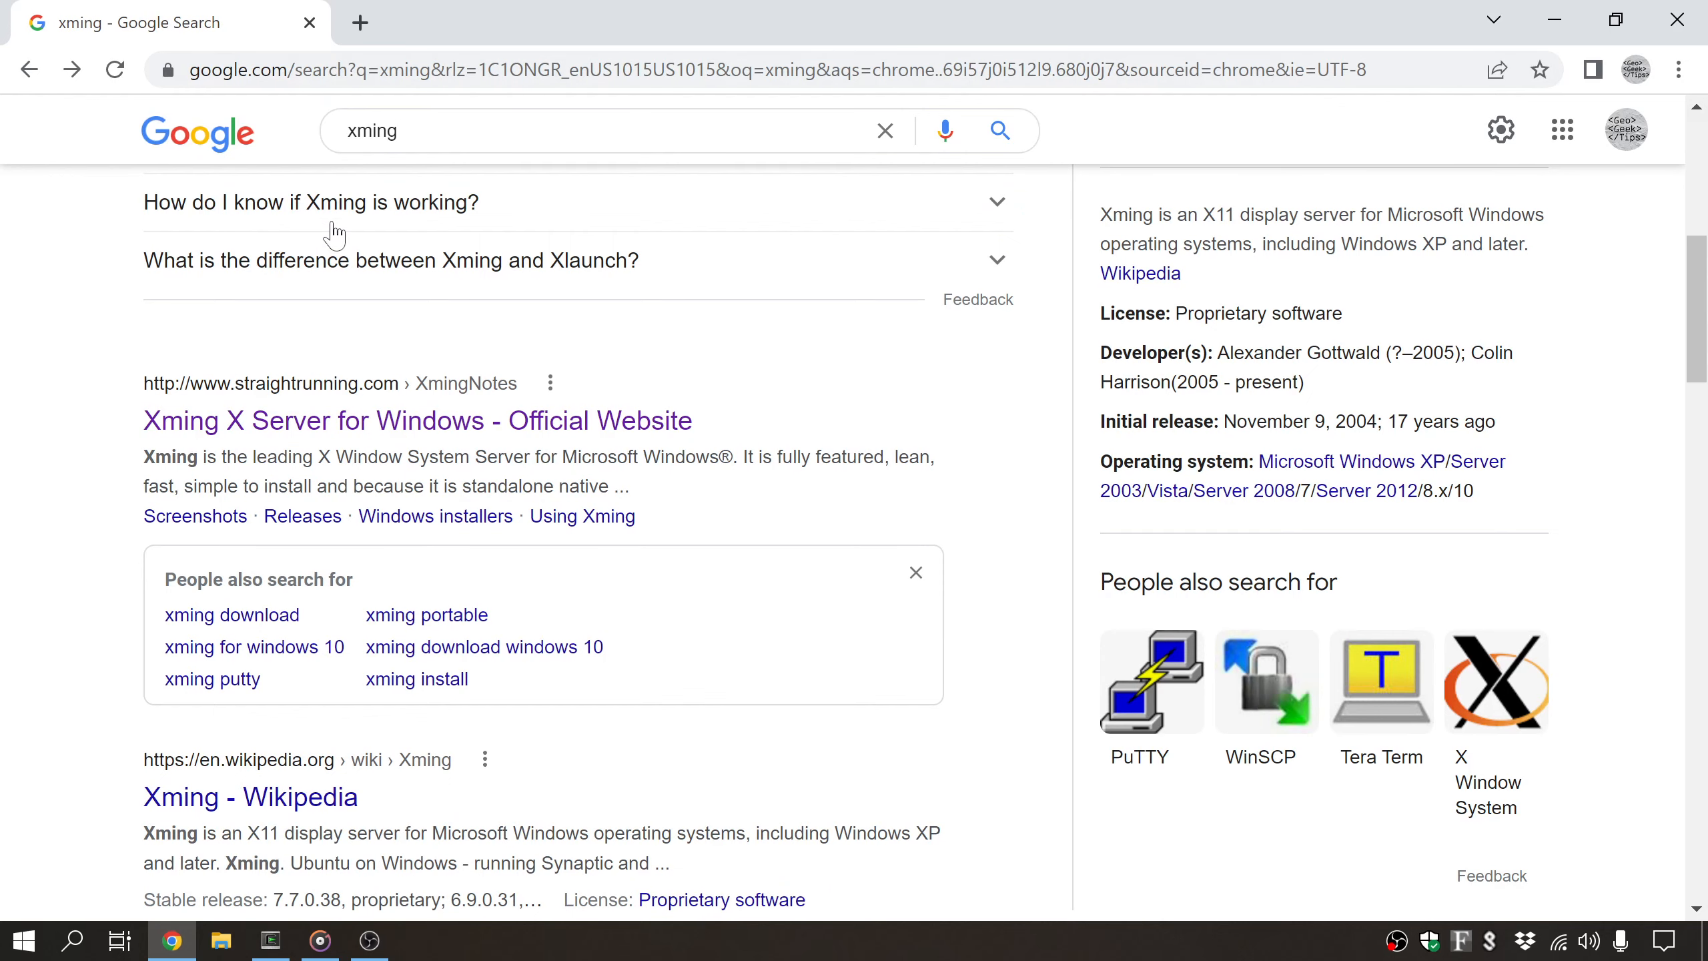
pyautogui.click(1554, 18)
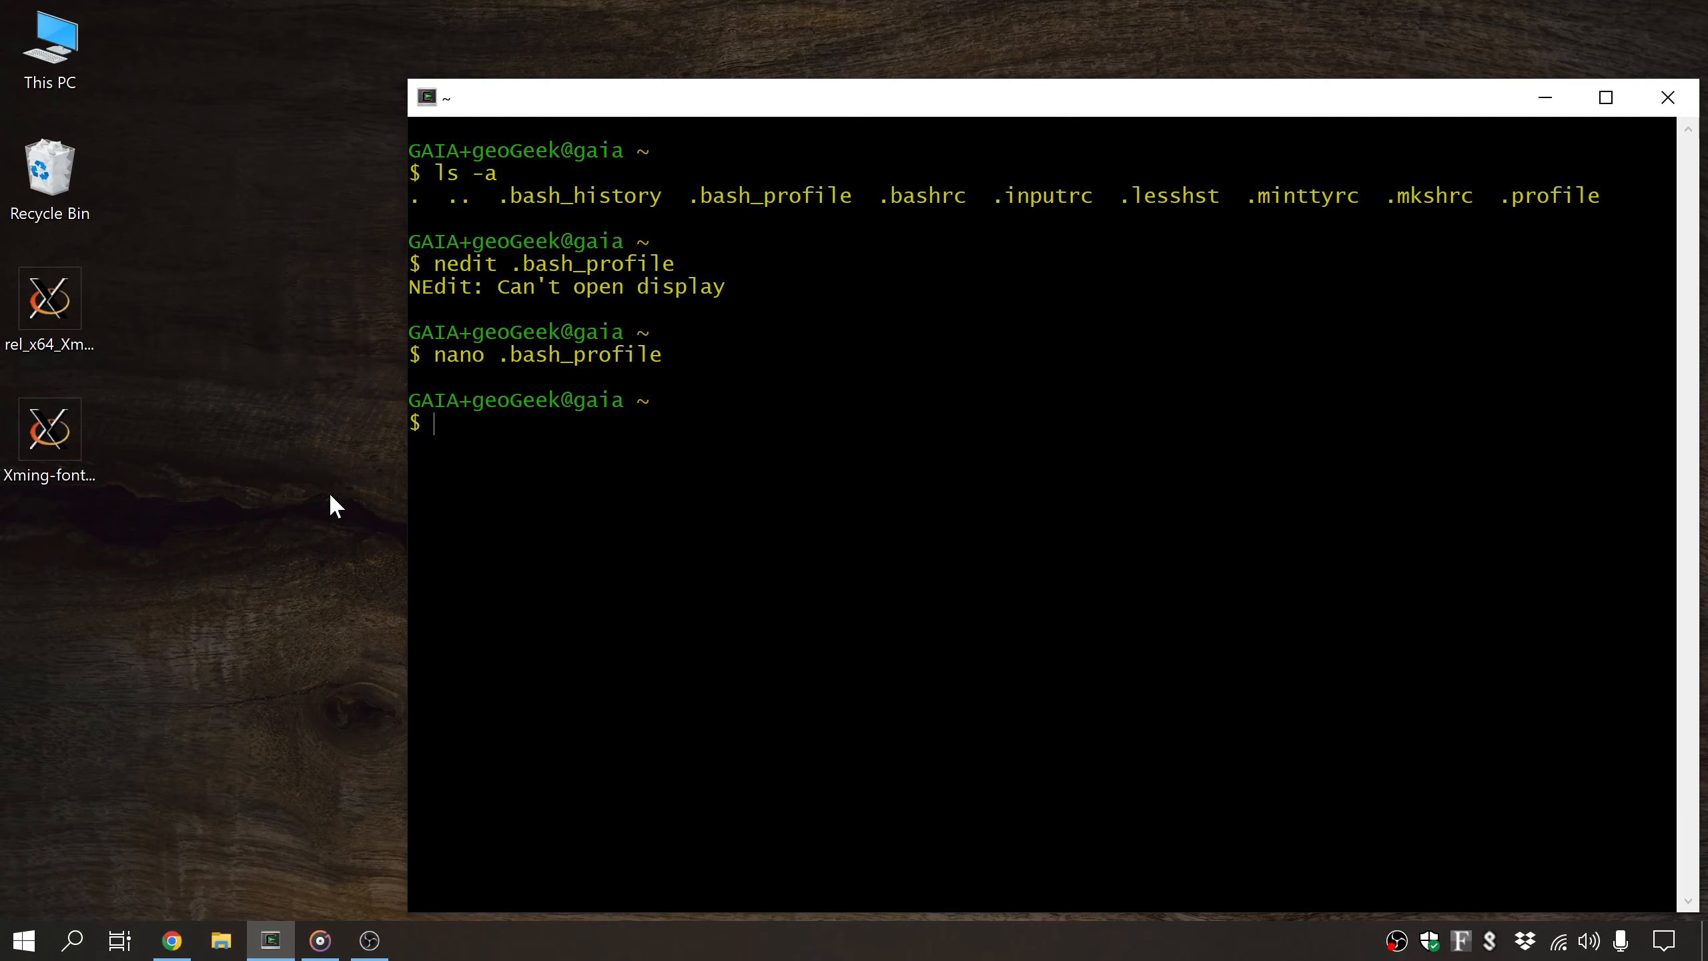
# - Close the terminal and accept the license agreement in the desktop's rel_x64 Xming 7-7-0-79 installer
pyautogui.click(1668, 97)
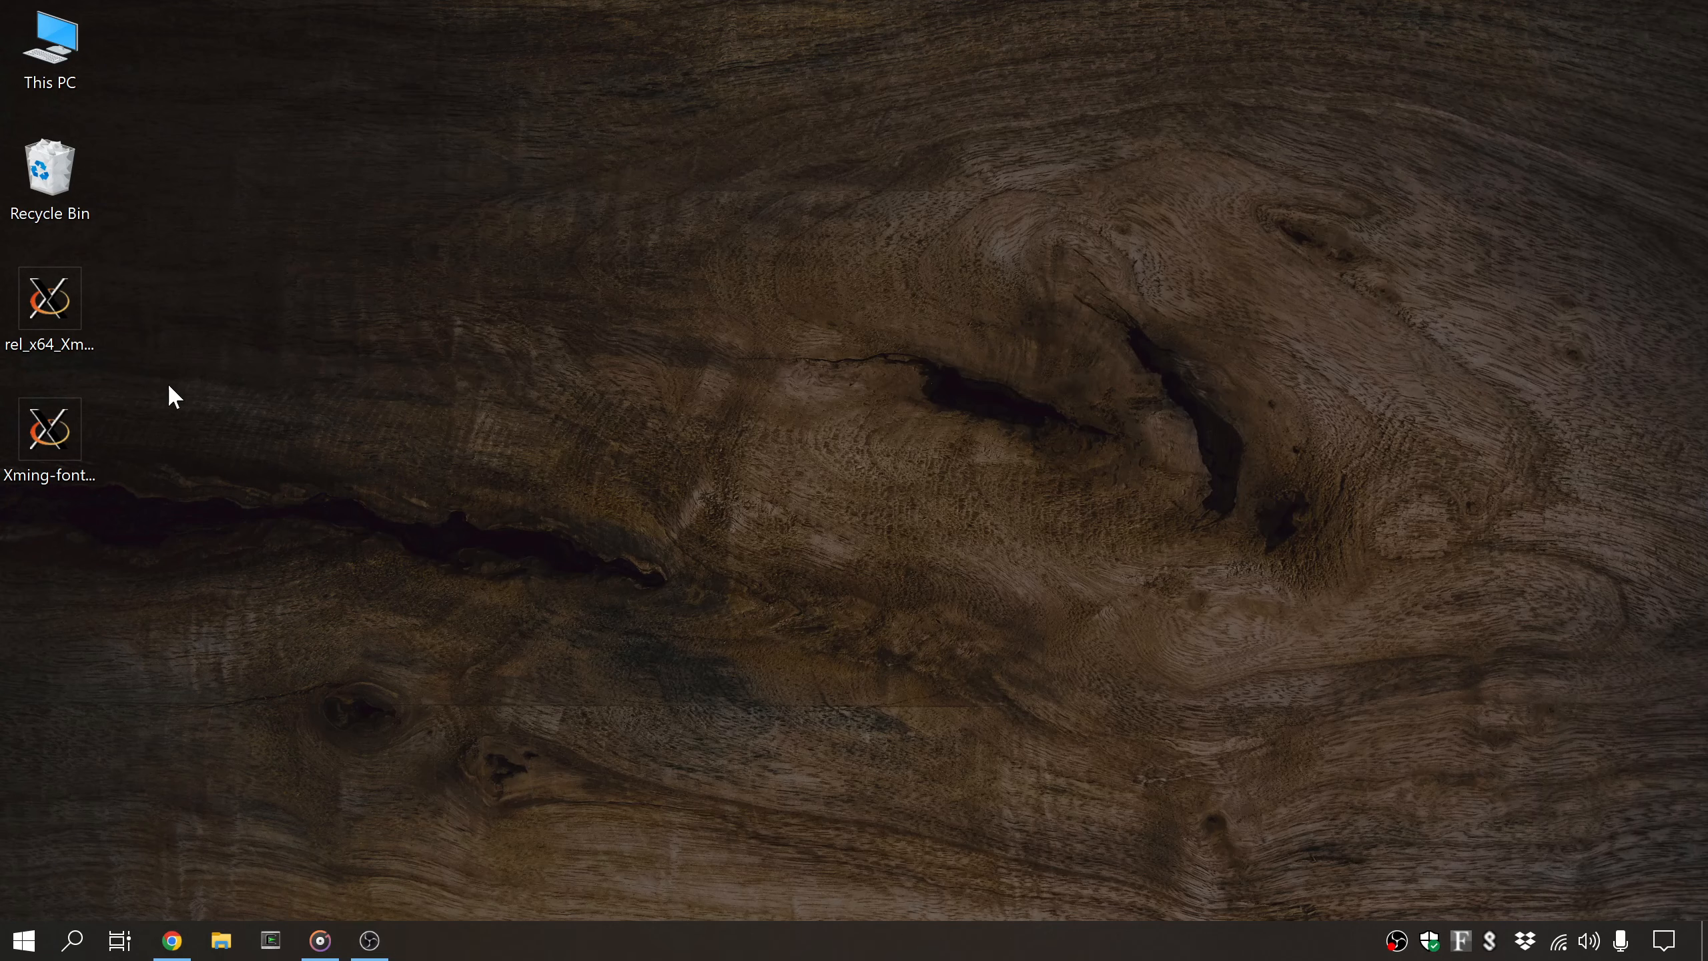
pyautogui.click(51, 294)
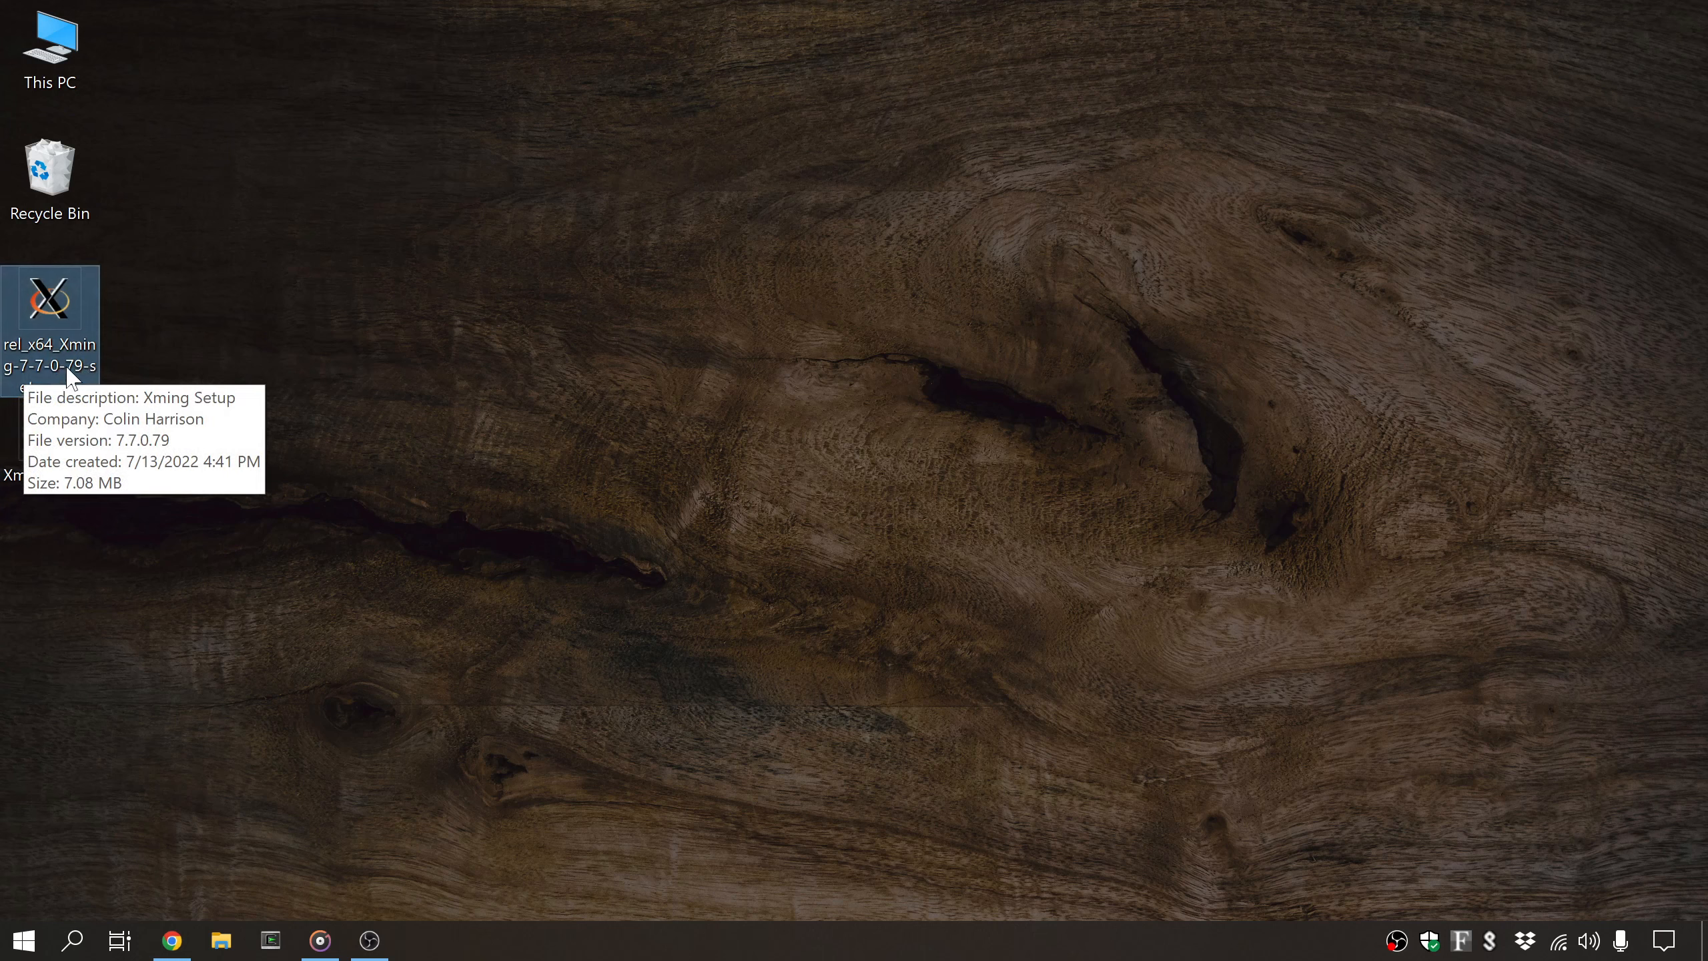
pyautogui.doubleClick(37, 297)
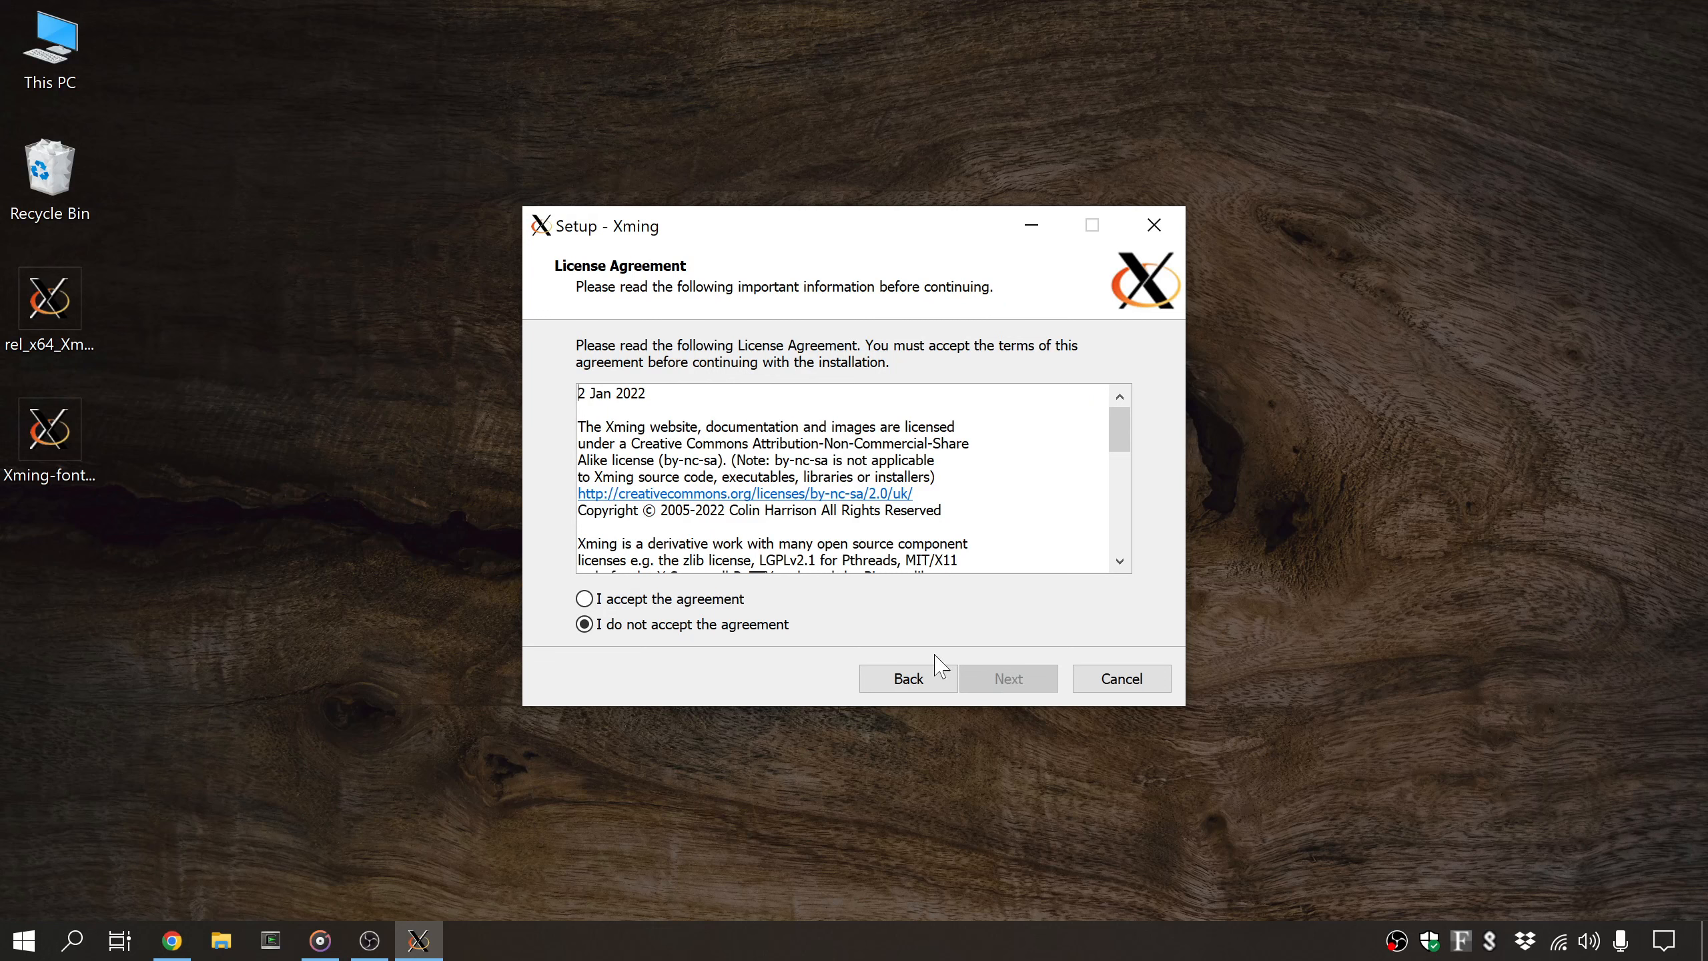
pyautogui.click(683, 606)
pyautogui.click(1005, 678)
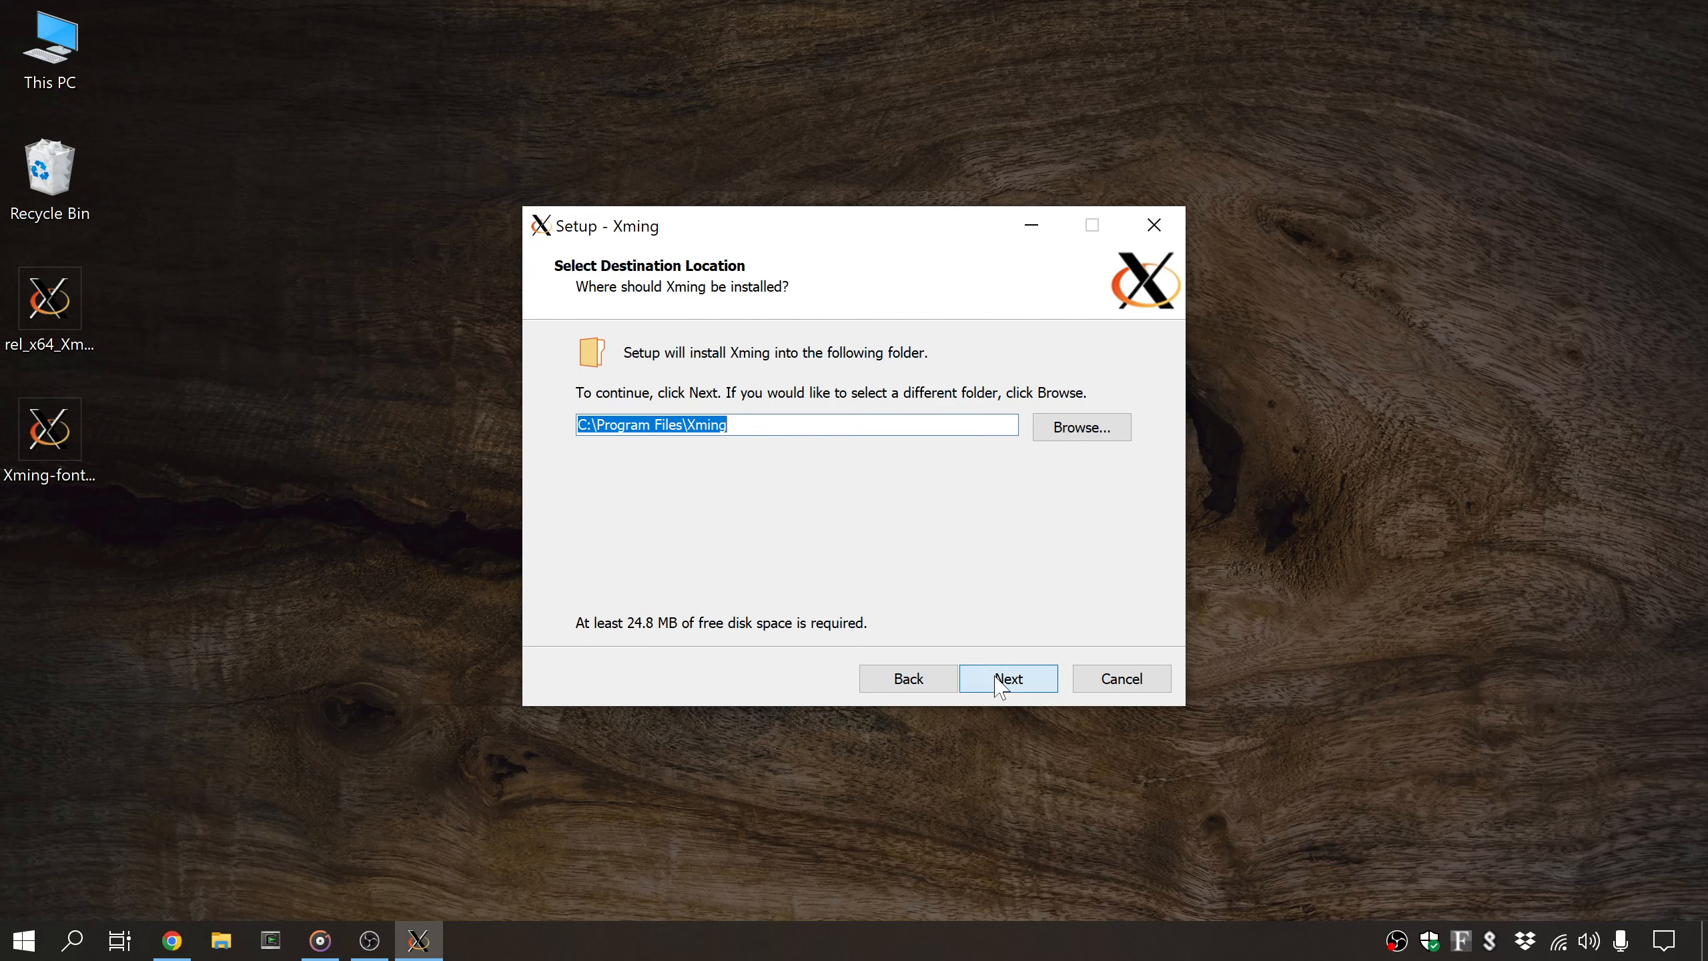
# - Keep C:\Program Files\Xming as the destination, the full installation components and Xming as the Start Menu folder
pyautogui.click(1007, 679)
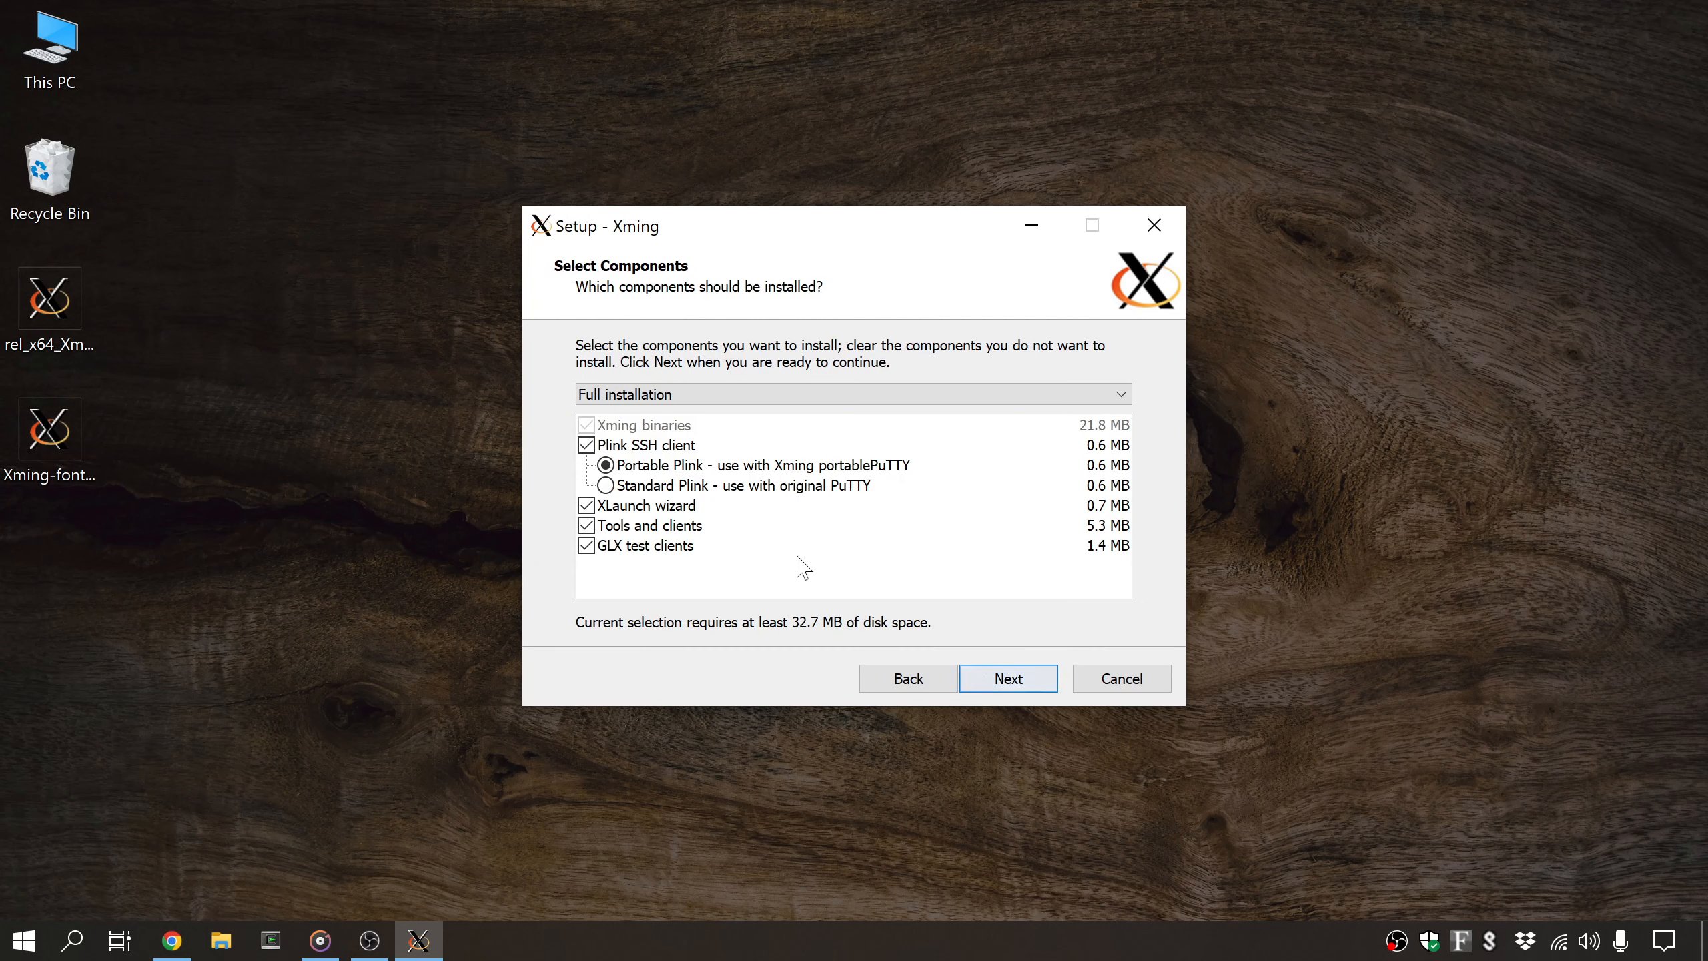
pyautogui.click(912, 686)
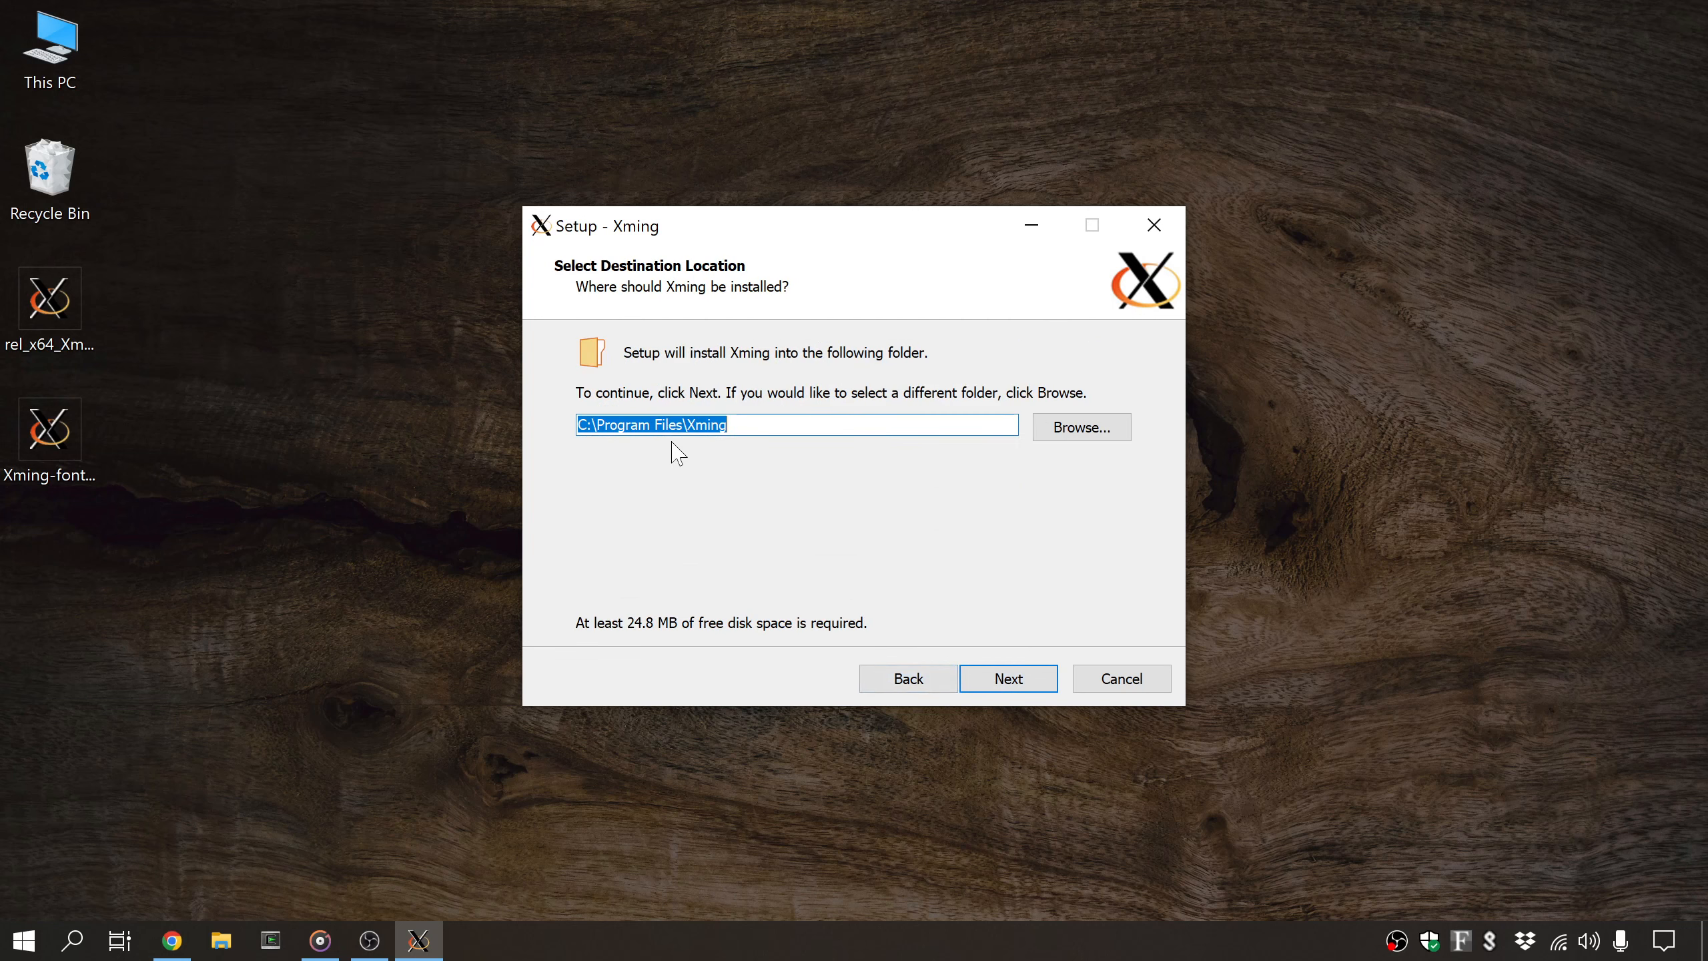
pyautogui.click(1000, 678)
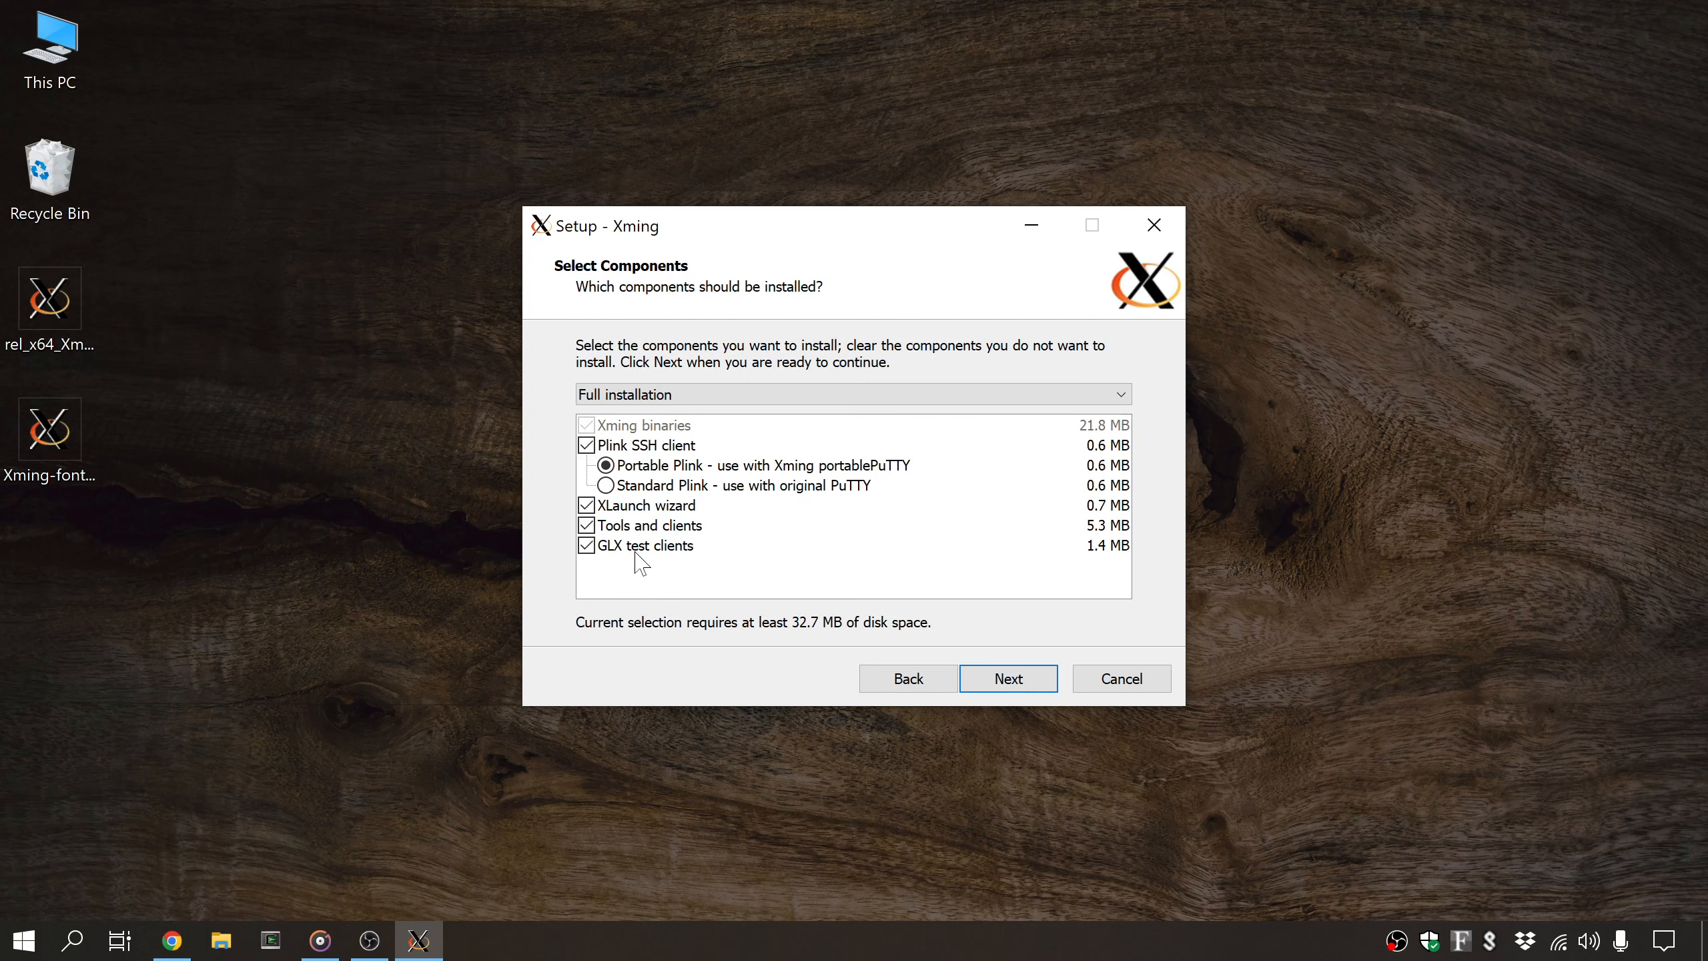
pyautogui.click(1000, 681)
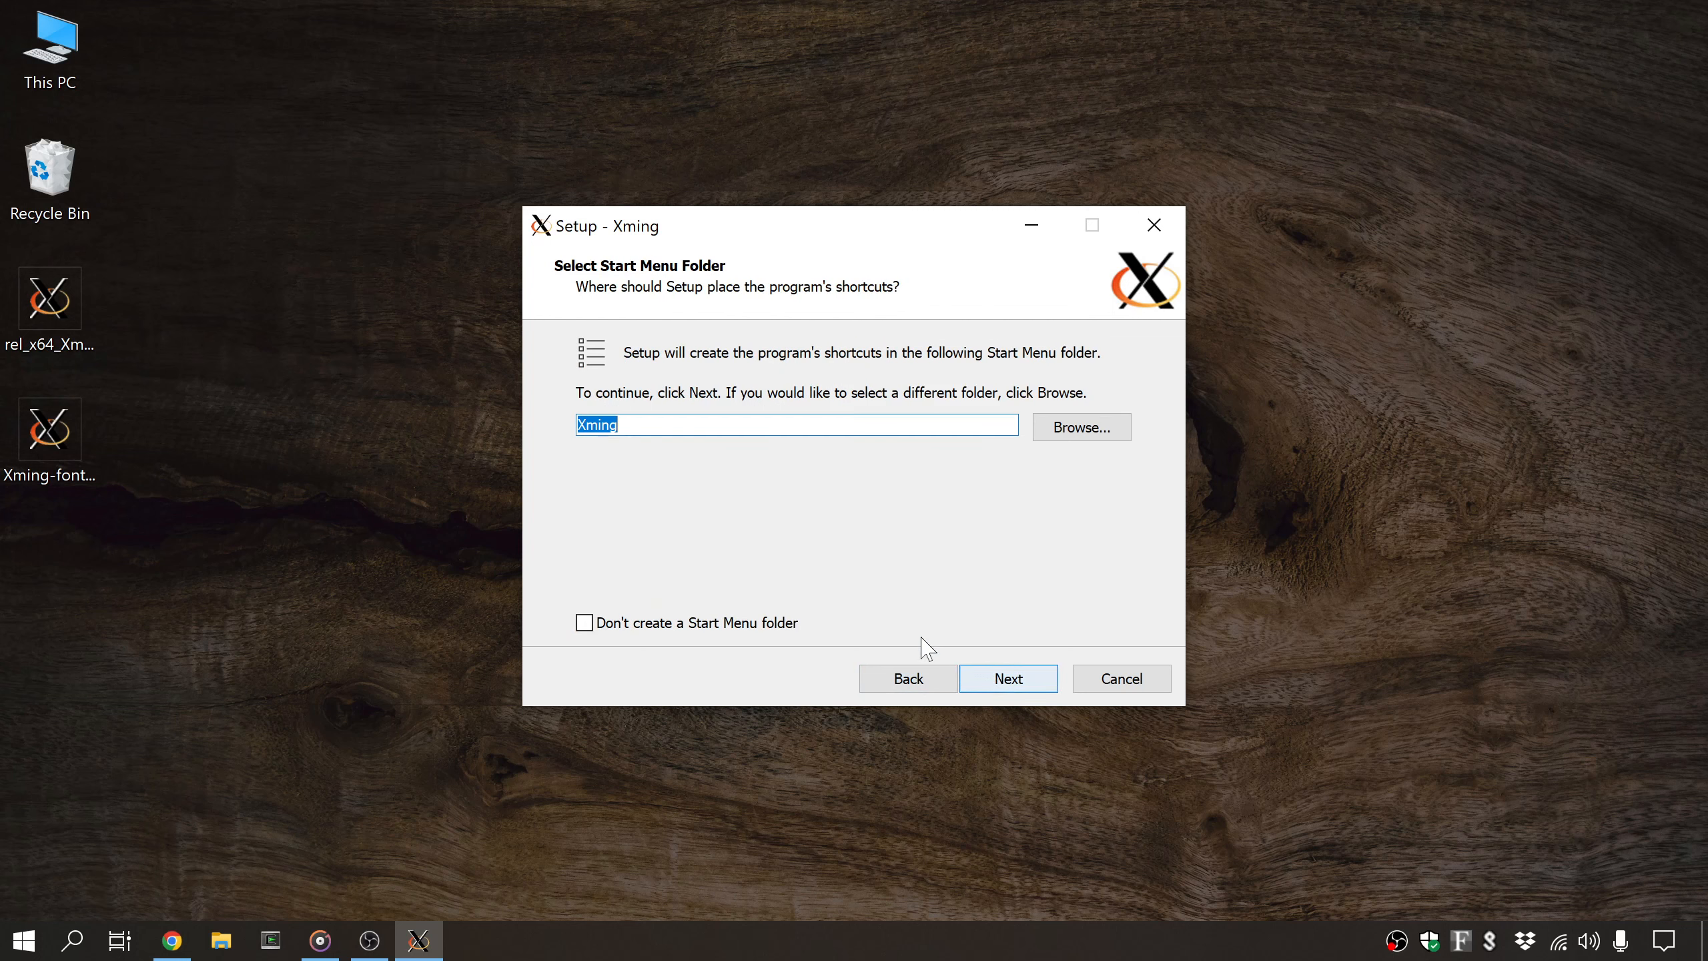
pyautogui.click(1007, 683)
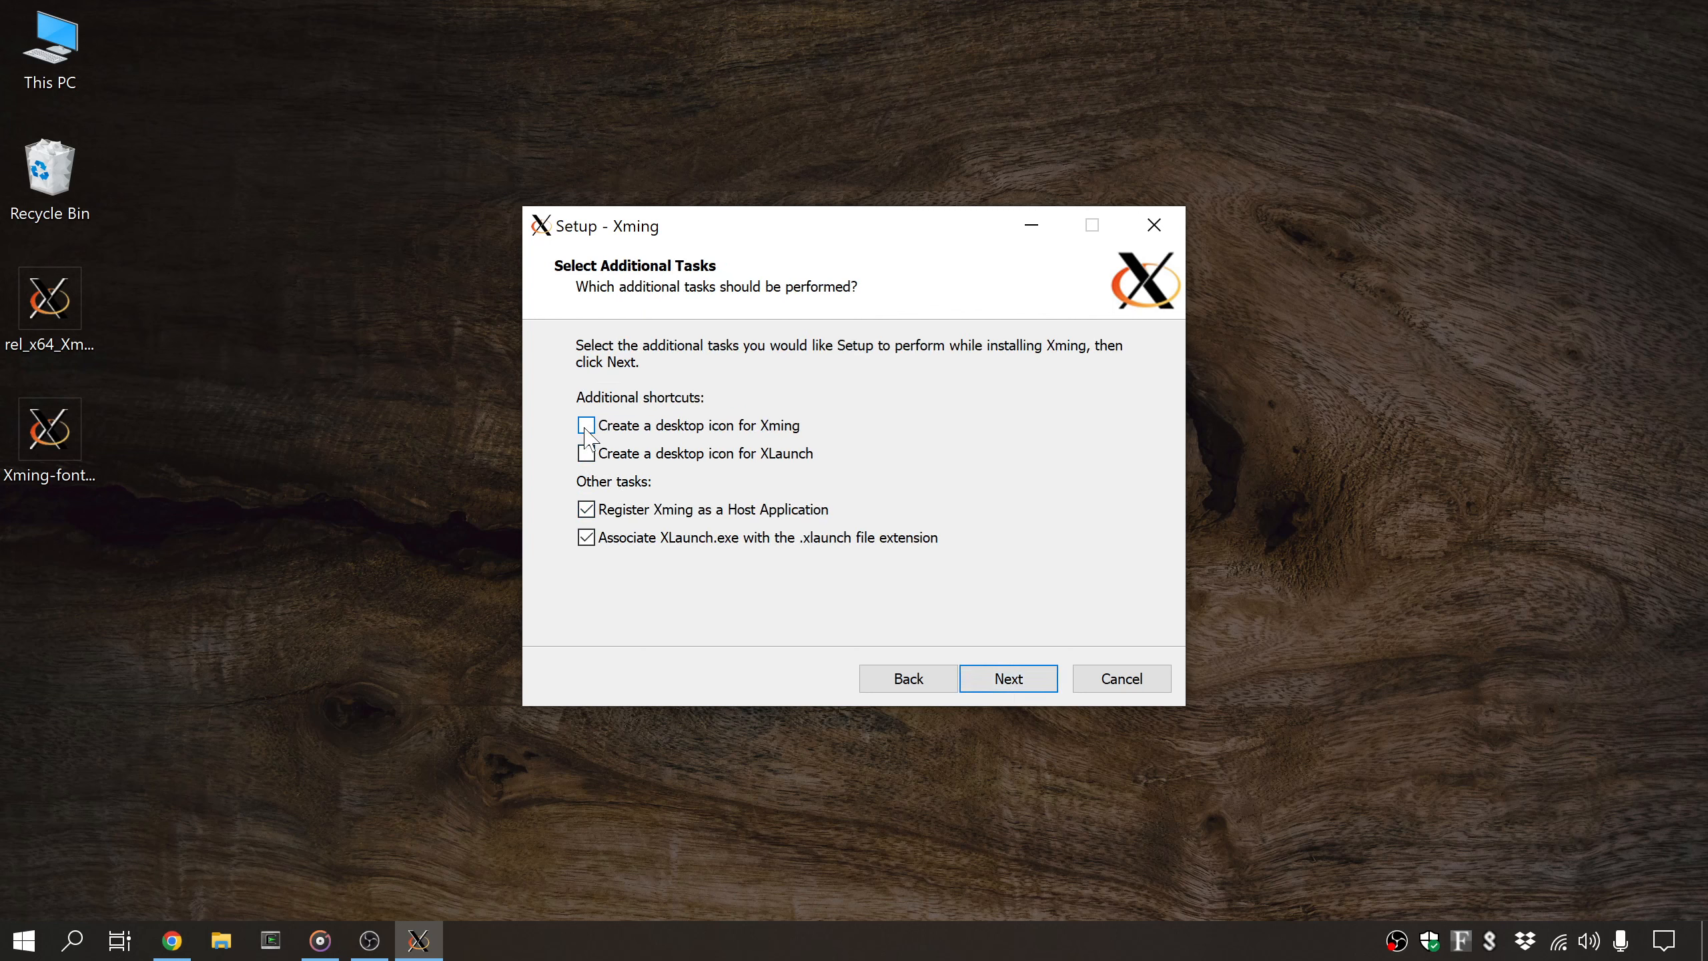
# - Install Xming with the default additional tasks and no desktop icons, and finish the setup with Launch Xming enabled
pyautogui.click(1023, 675)
pyautogui.click(1023, 675)
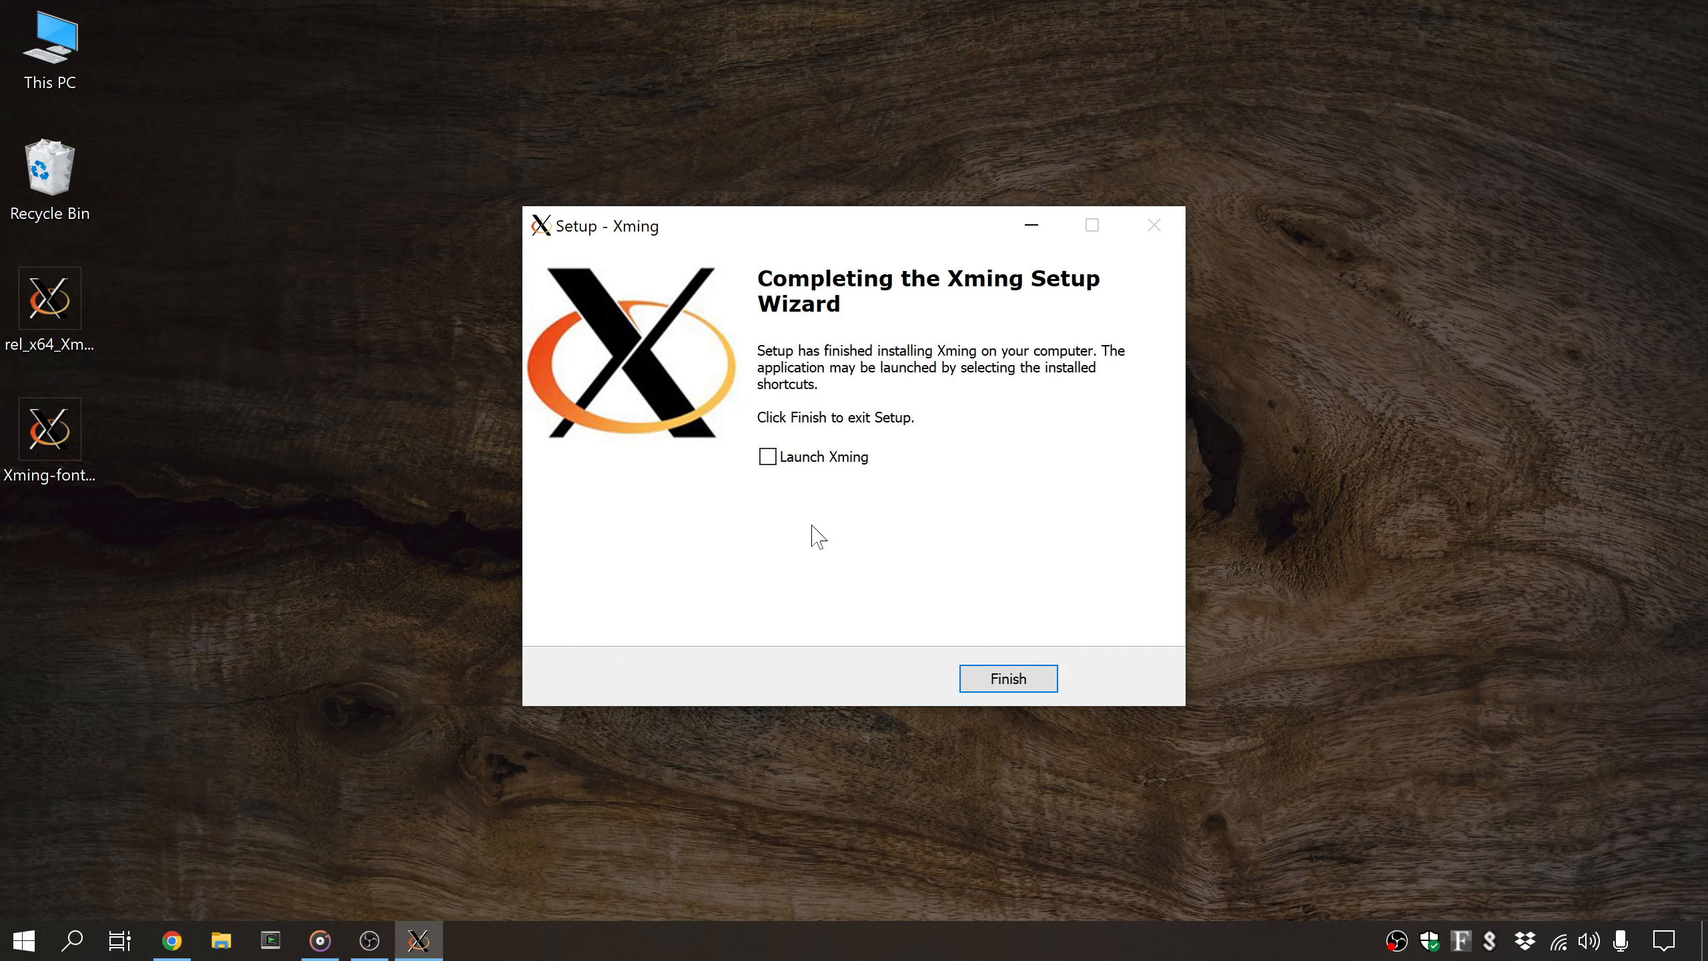
pyautogui.click(770, 462)
pyautogui.click(1017, 676)
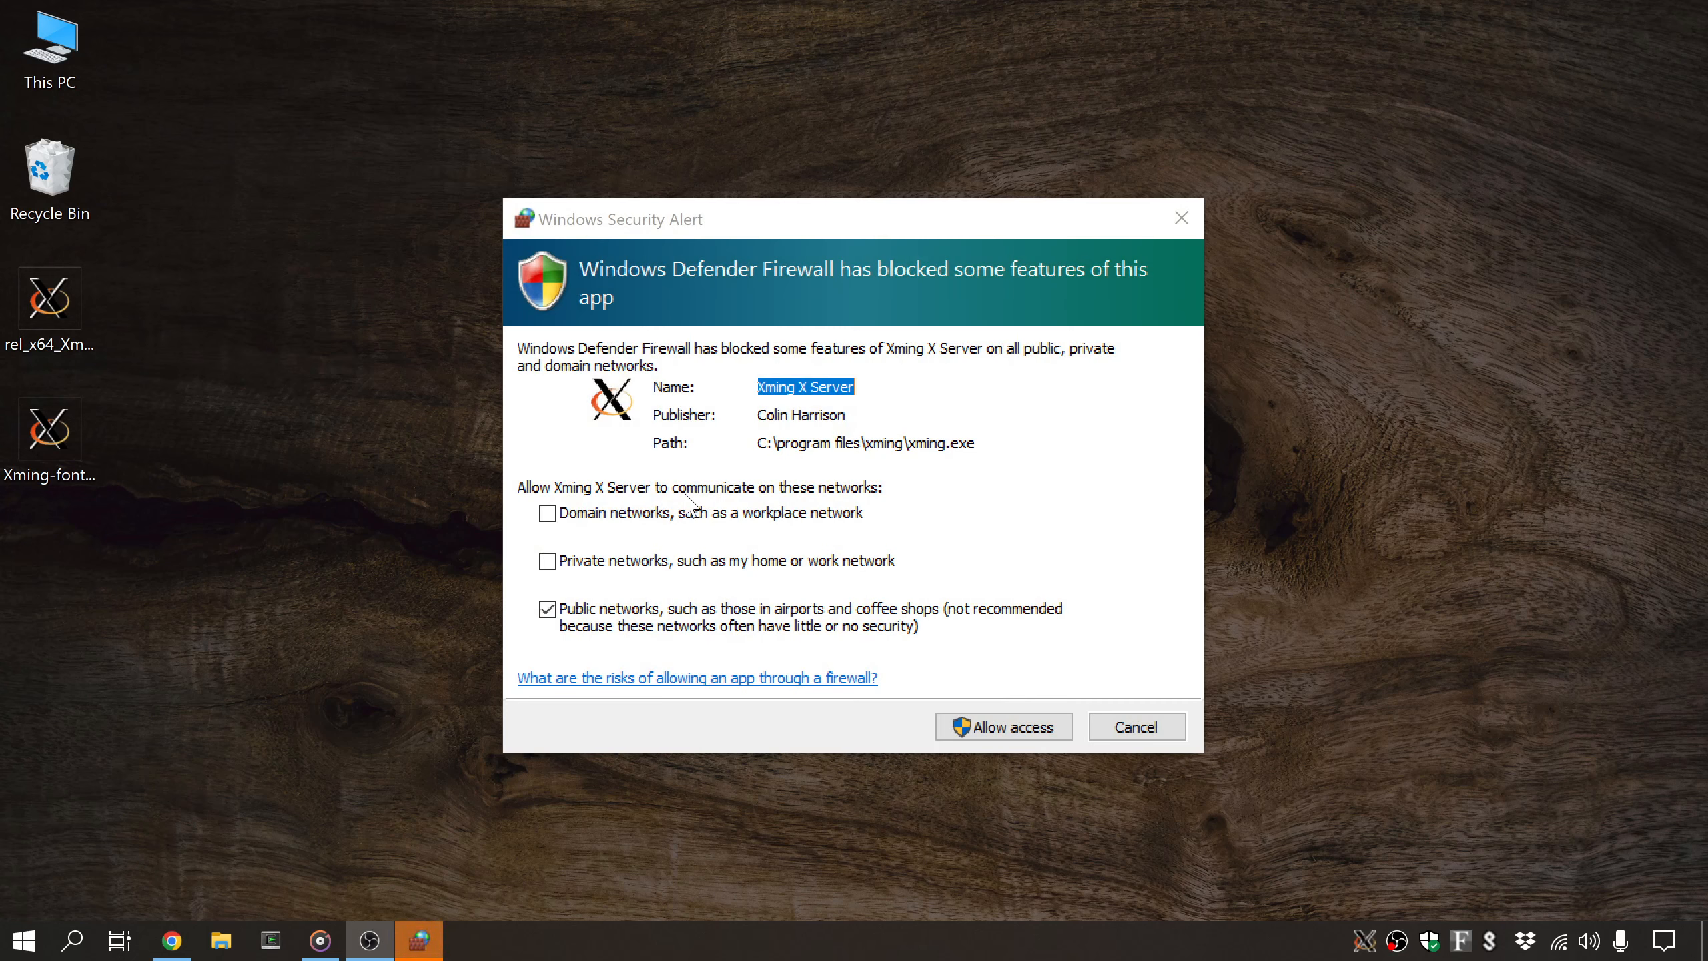
# - Allow Xming X Server through Windows Defender Firewall on domain, private and public networks
pyautogui.click(547, 512)
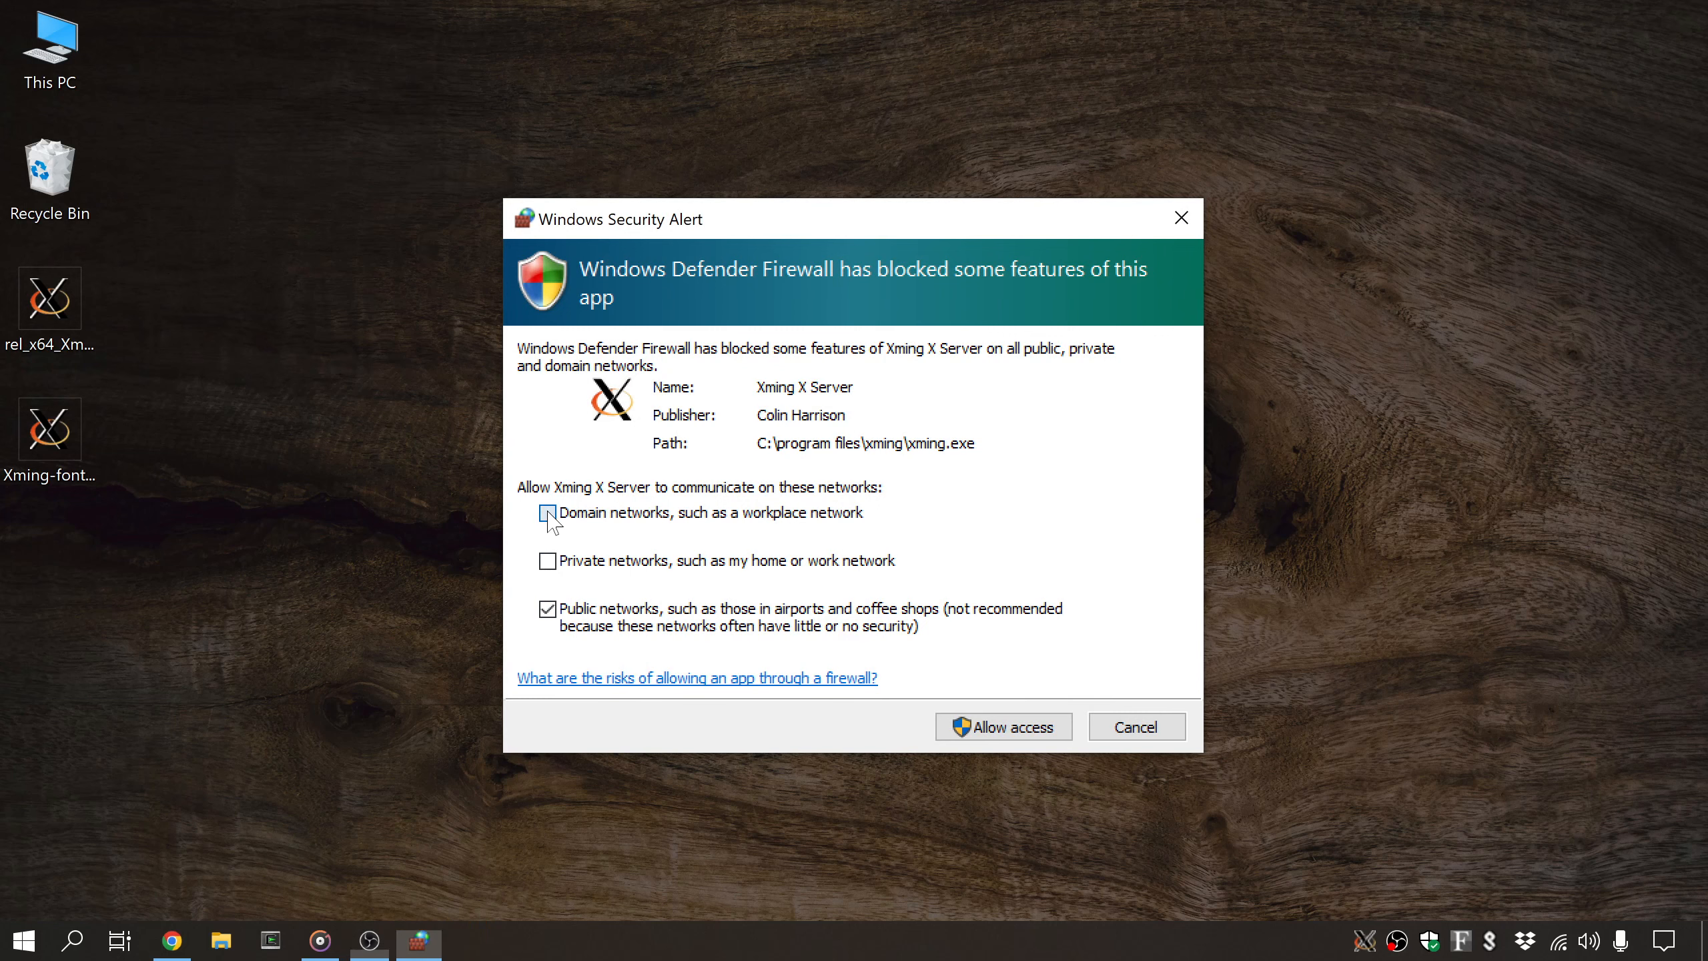
pyautogui.click(547, 561)
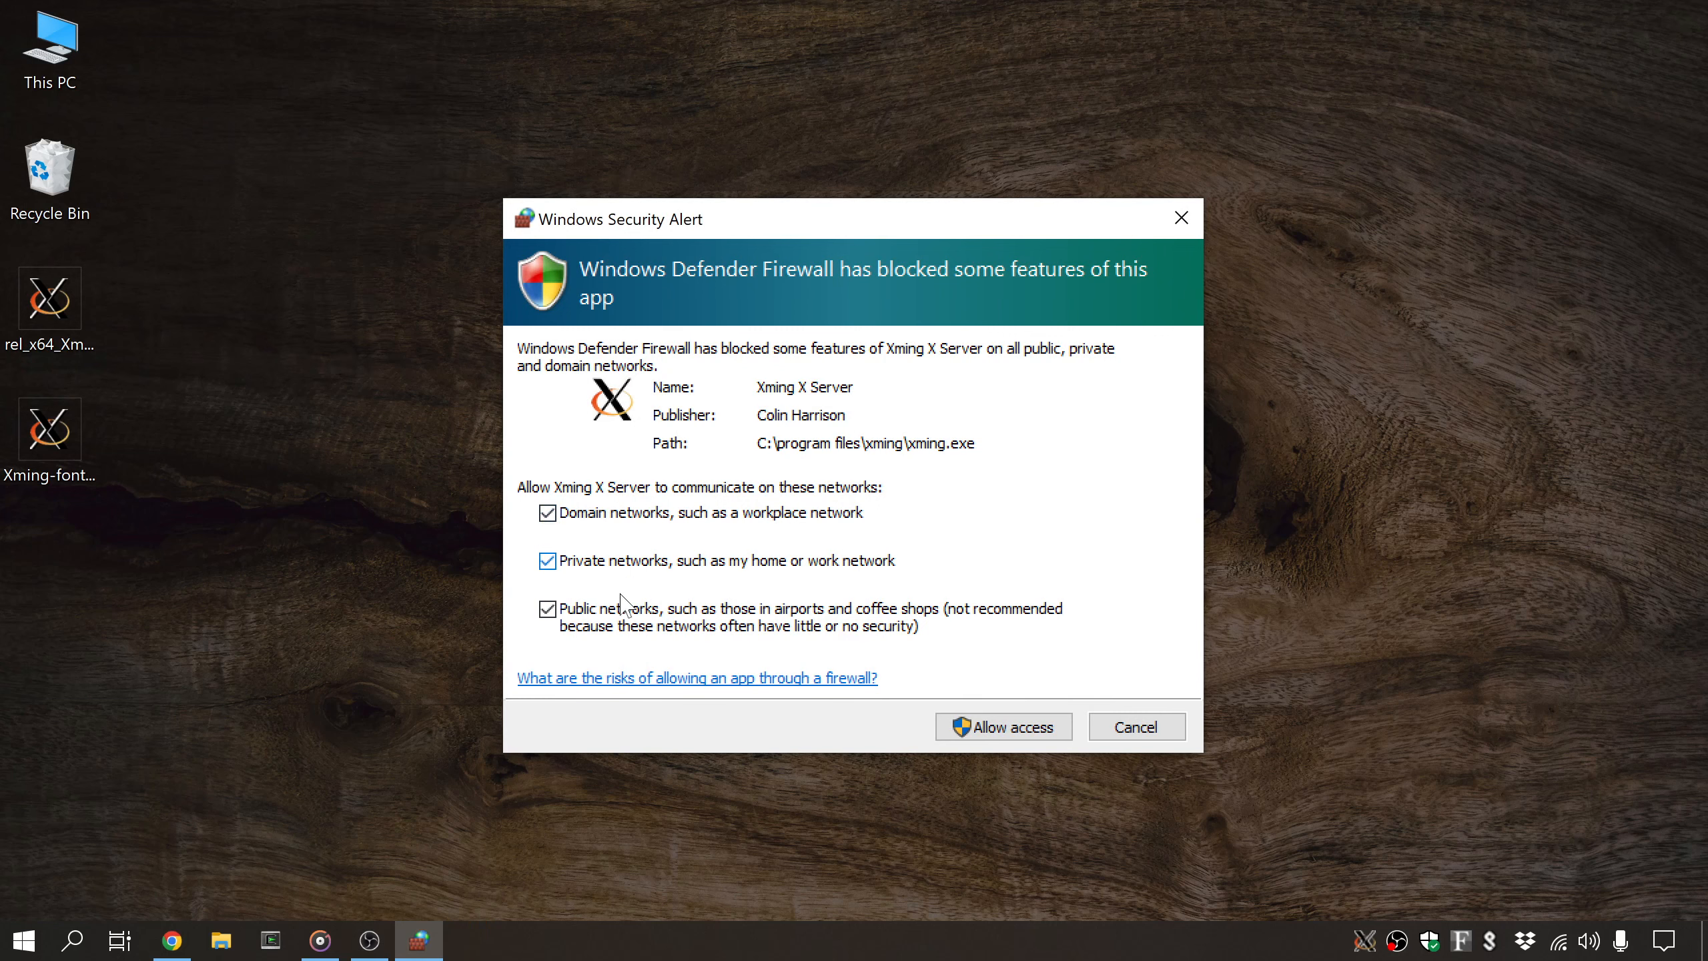
pyautogui.click(1008, 728)
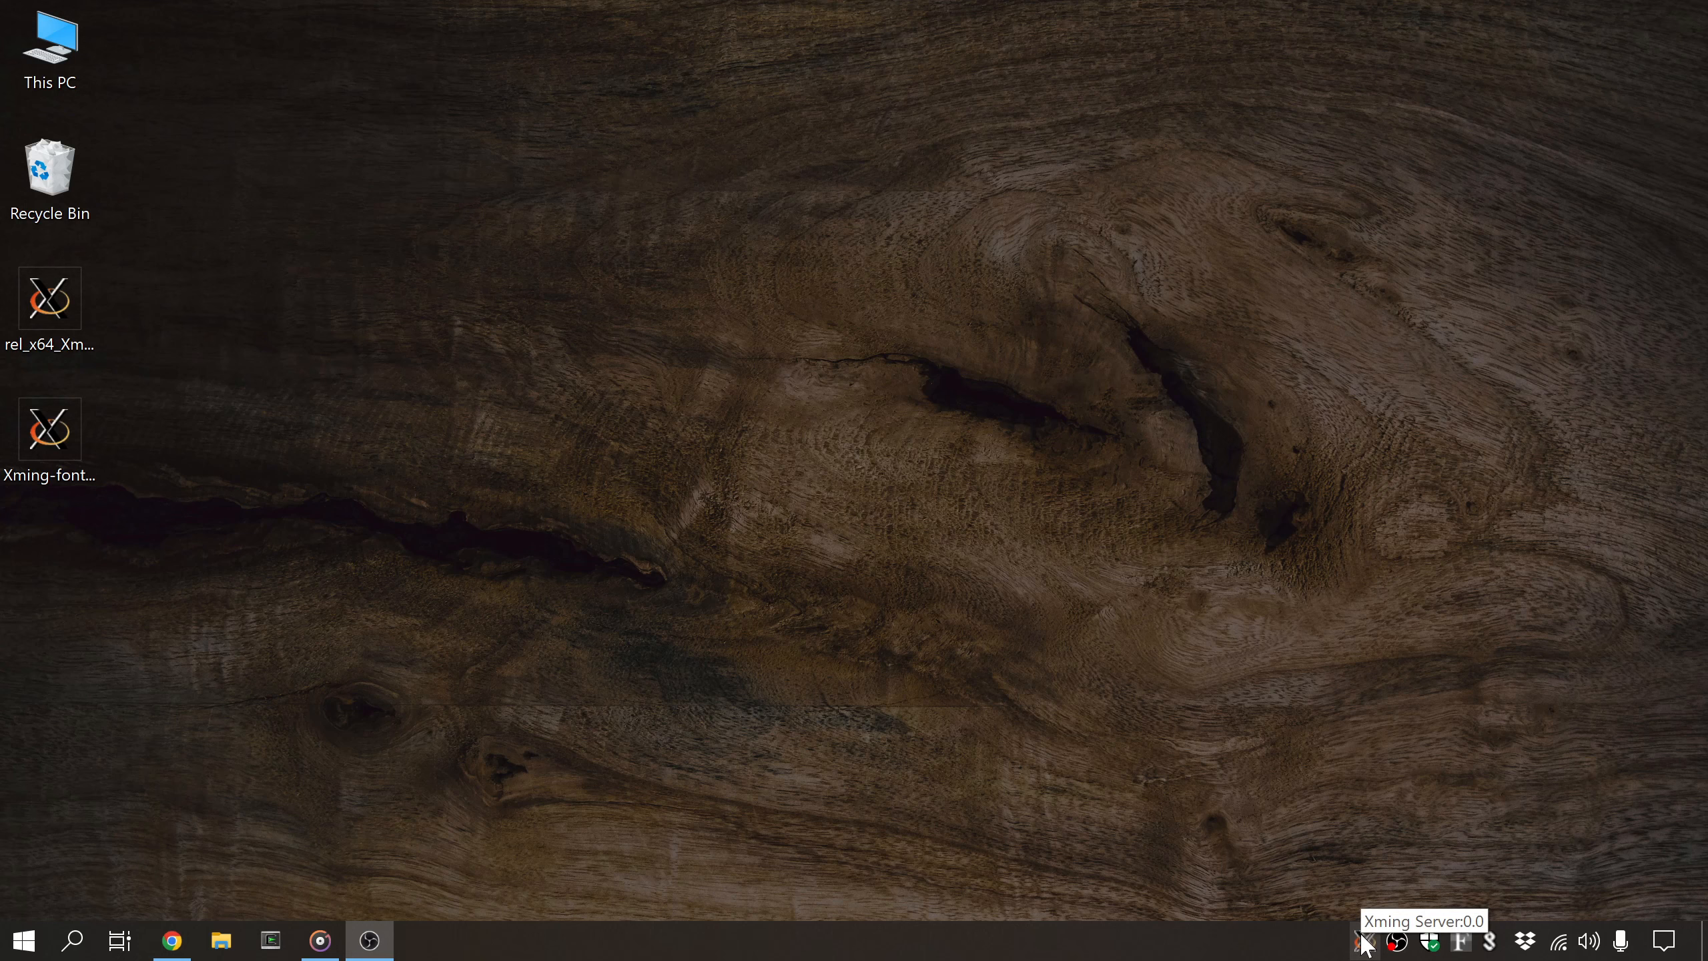
# - Check the running processes in Task Manager for Xming X Server, and close Task Manager
pyautogui.rightClick(1305, 952)
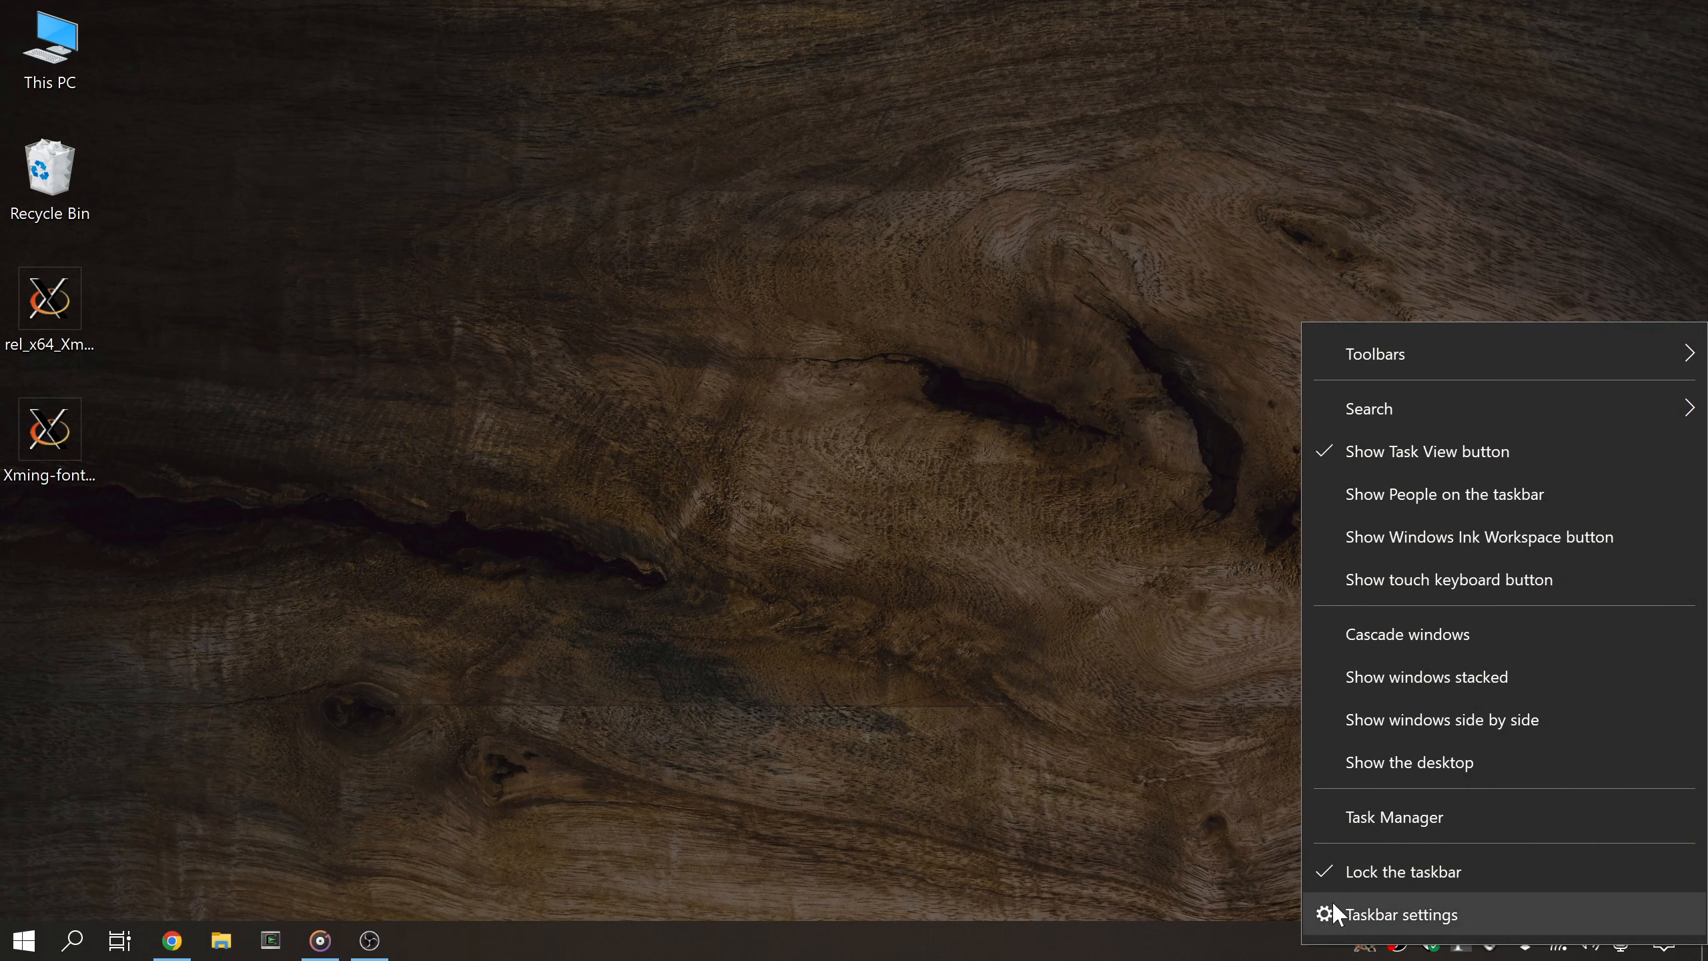
pyautogui.click(1341, 815)
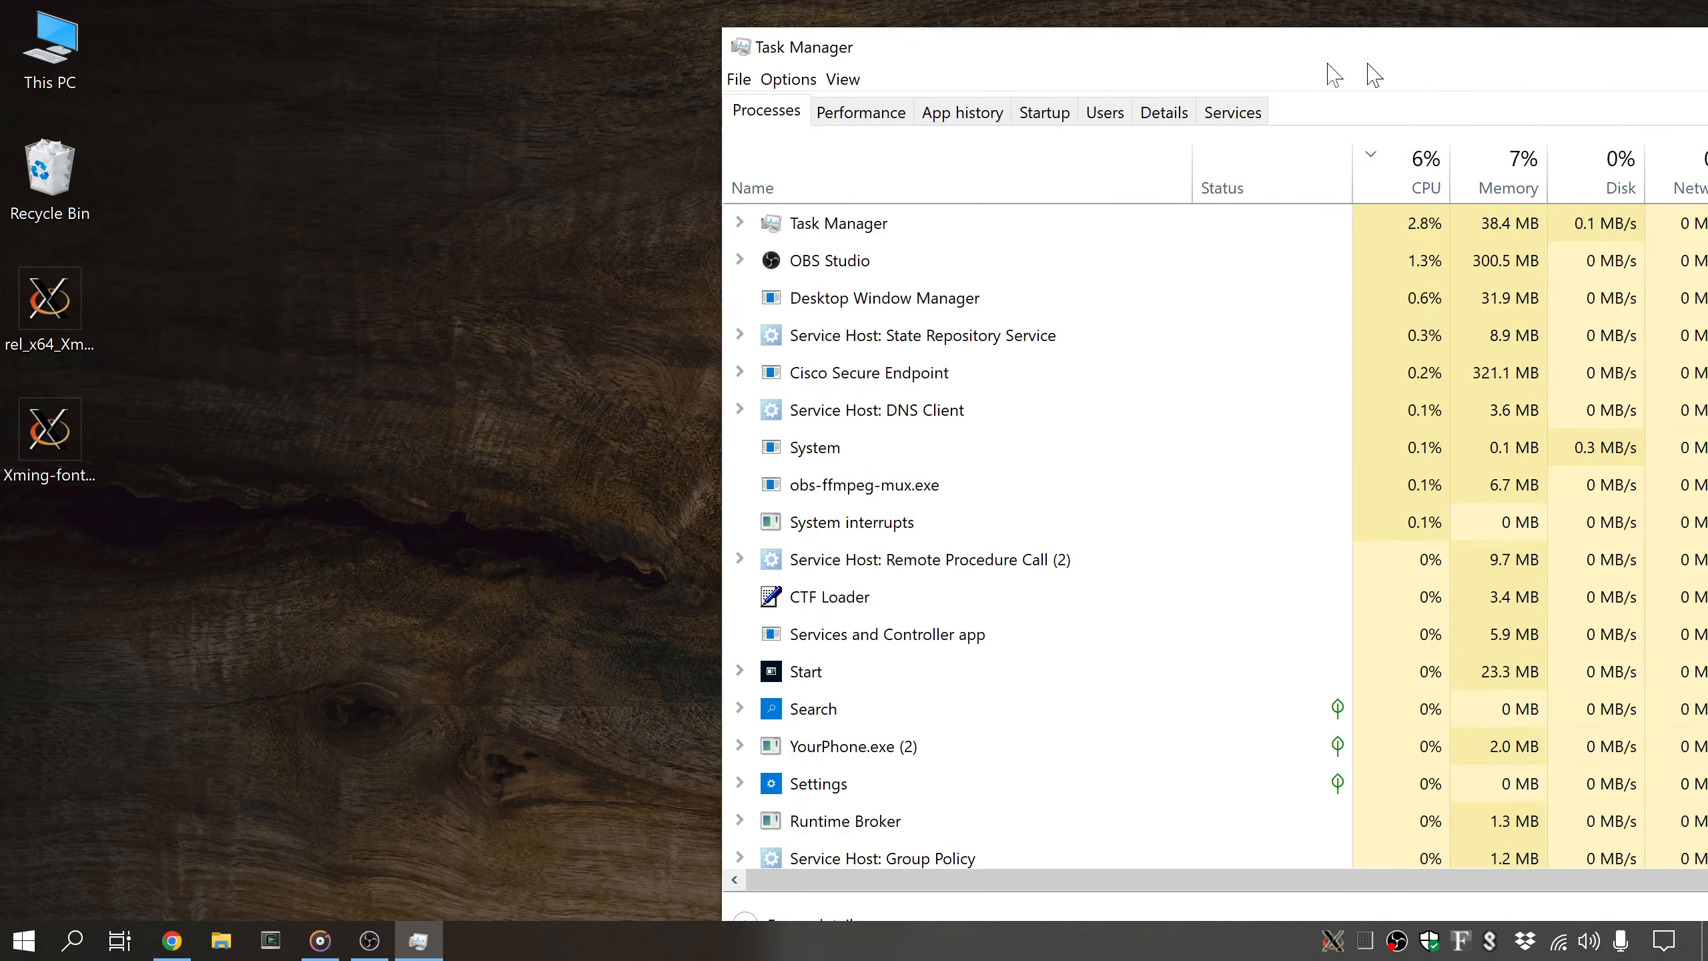
pyautogui.moveTo(1332, 69); pyautogui.dragTo(976, 99)
pyautogui.click(536, 410)
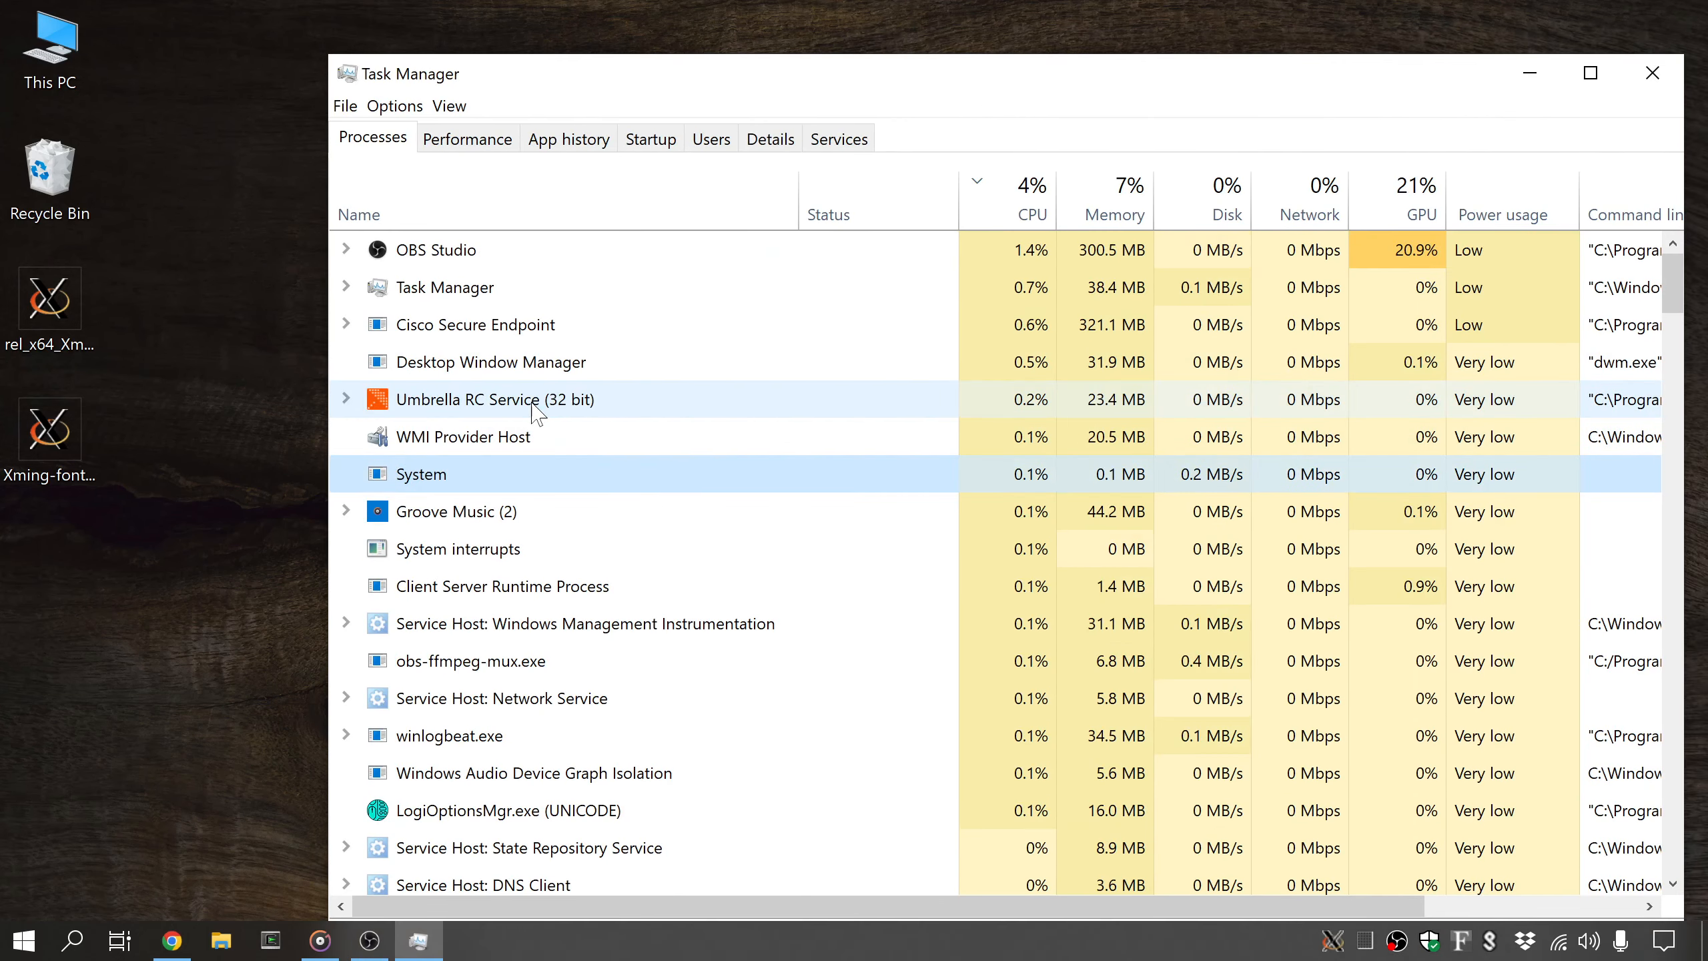
pyautogui.press('x')
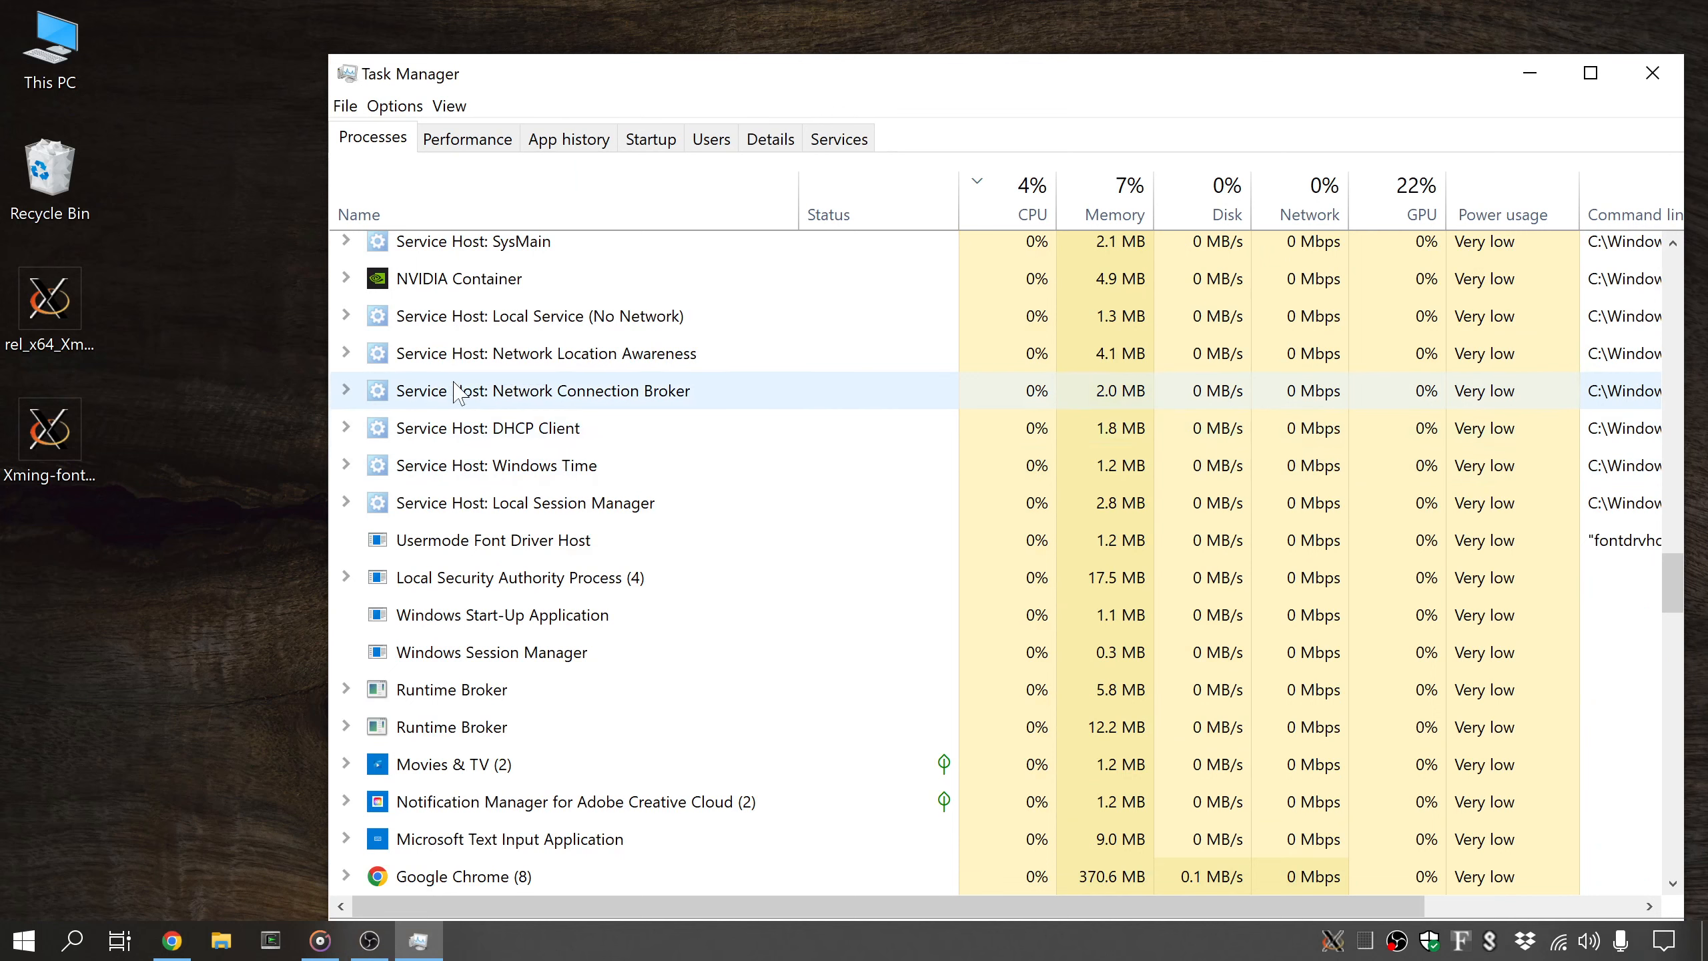
pyautogui.scroll(-1, 452, 461)
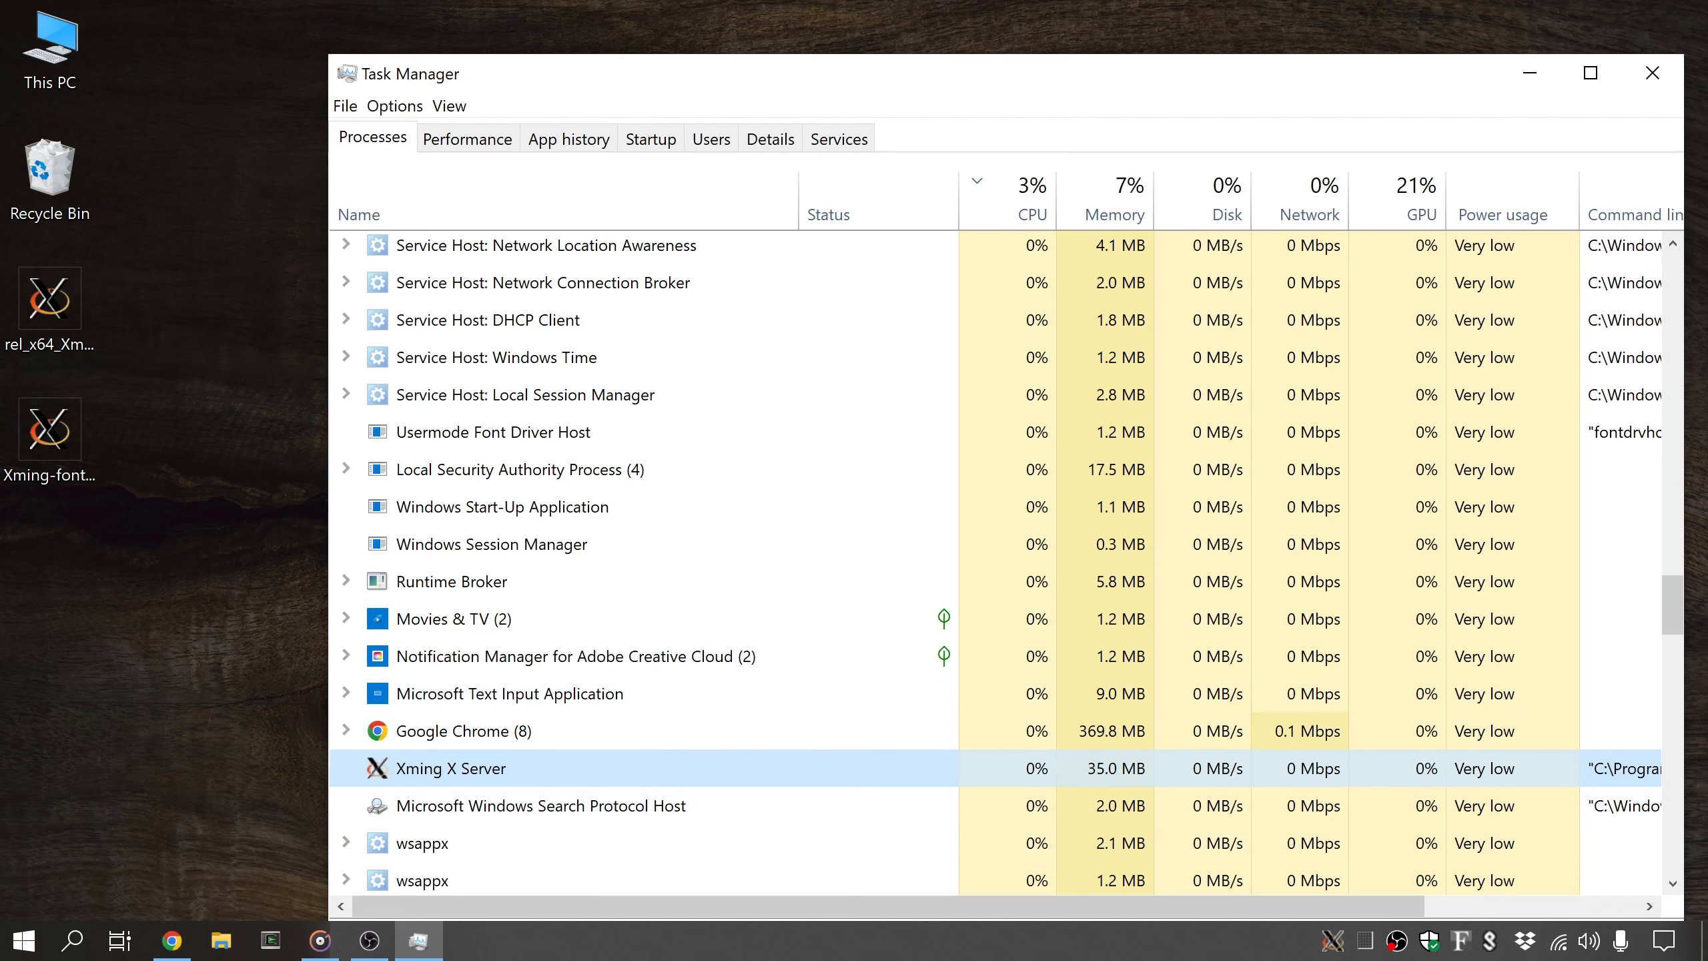
pyautogui.click(1658, 73)
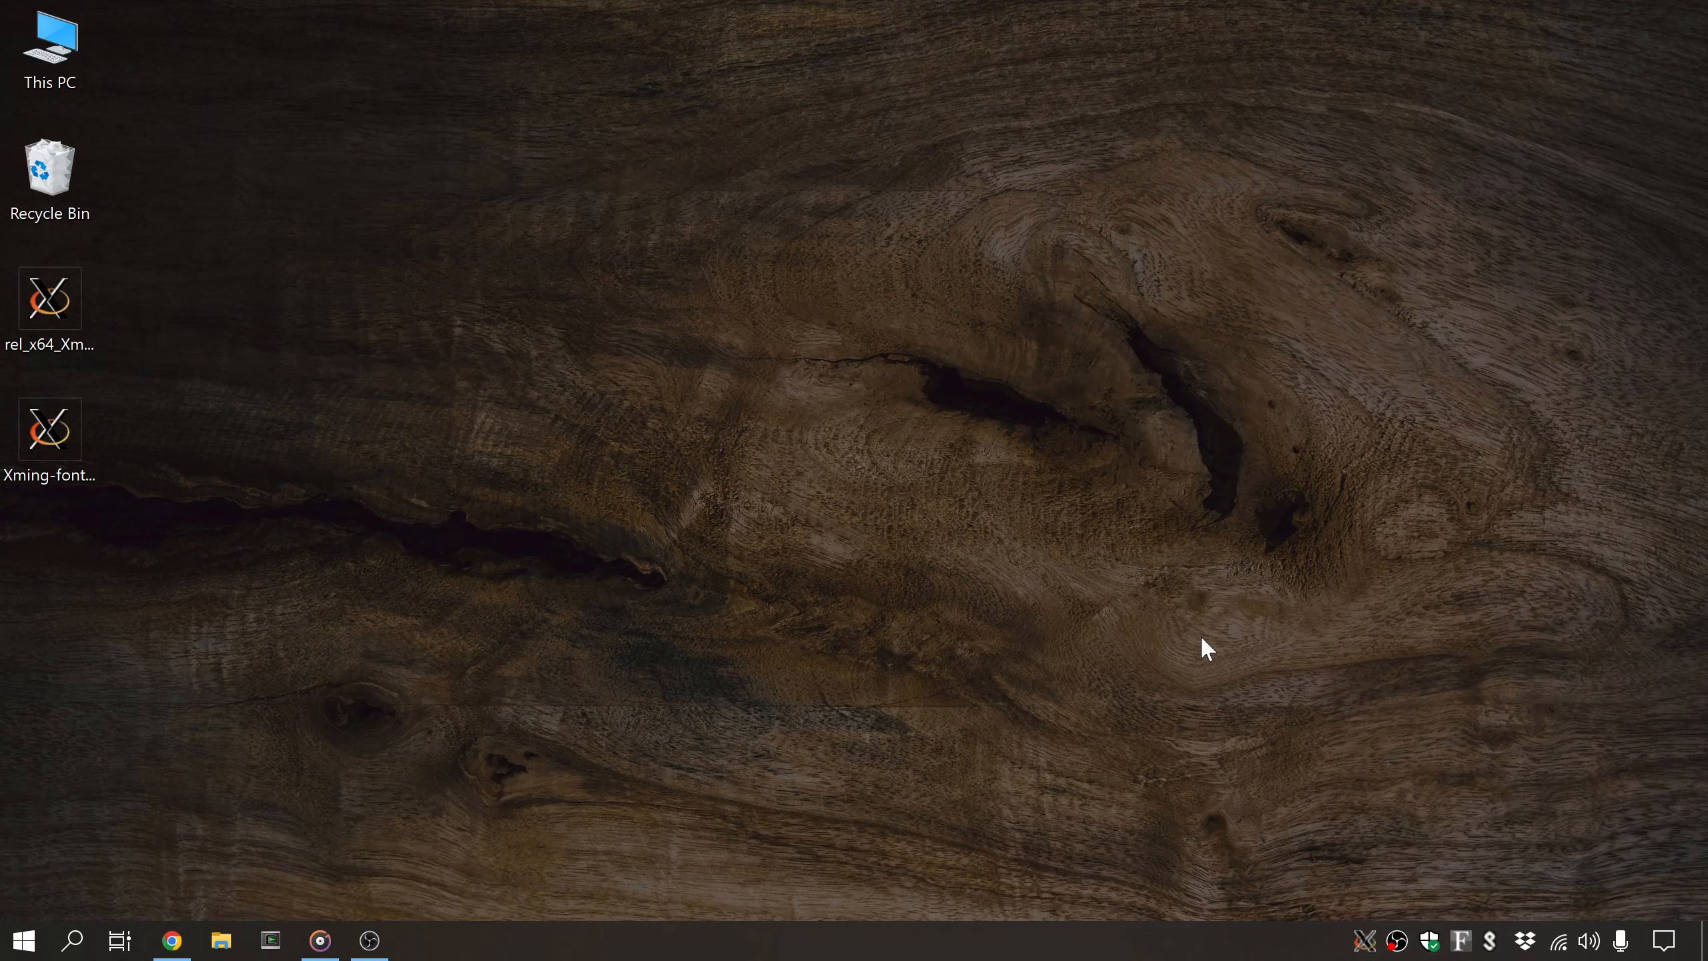
# - Review the options offered by the running Xming server's notification icon, and exit Xming
pyautogui.rightClick(1363, 941)
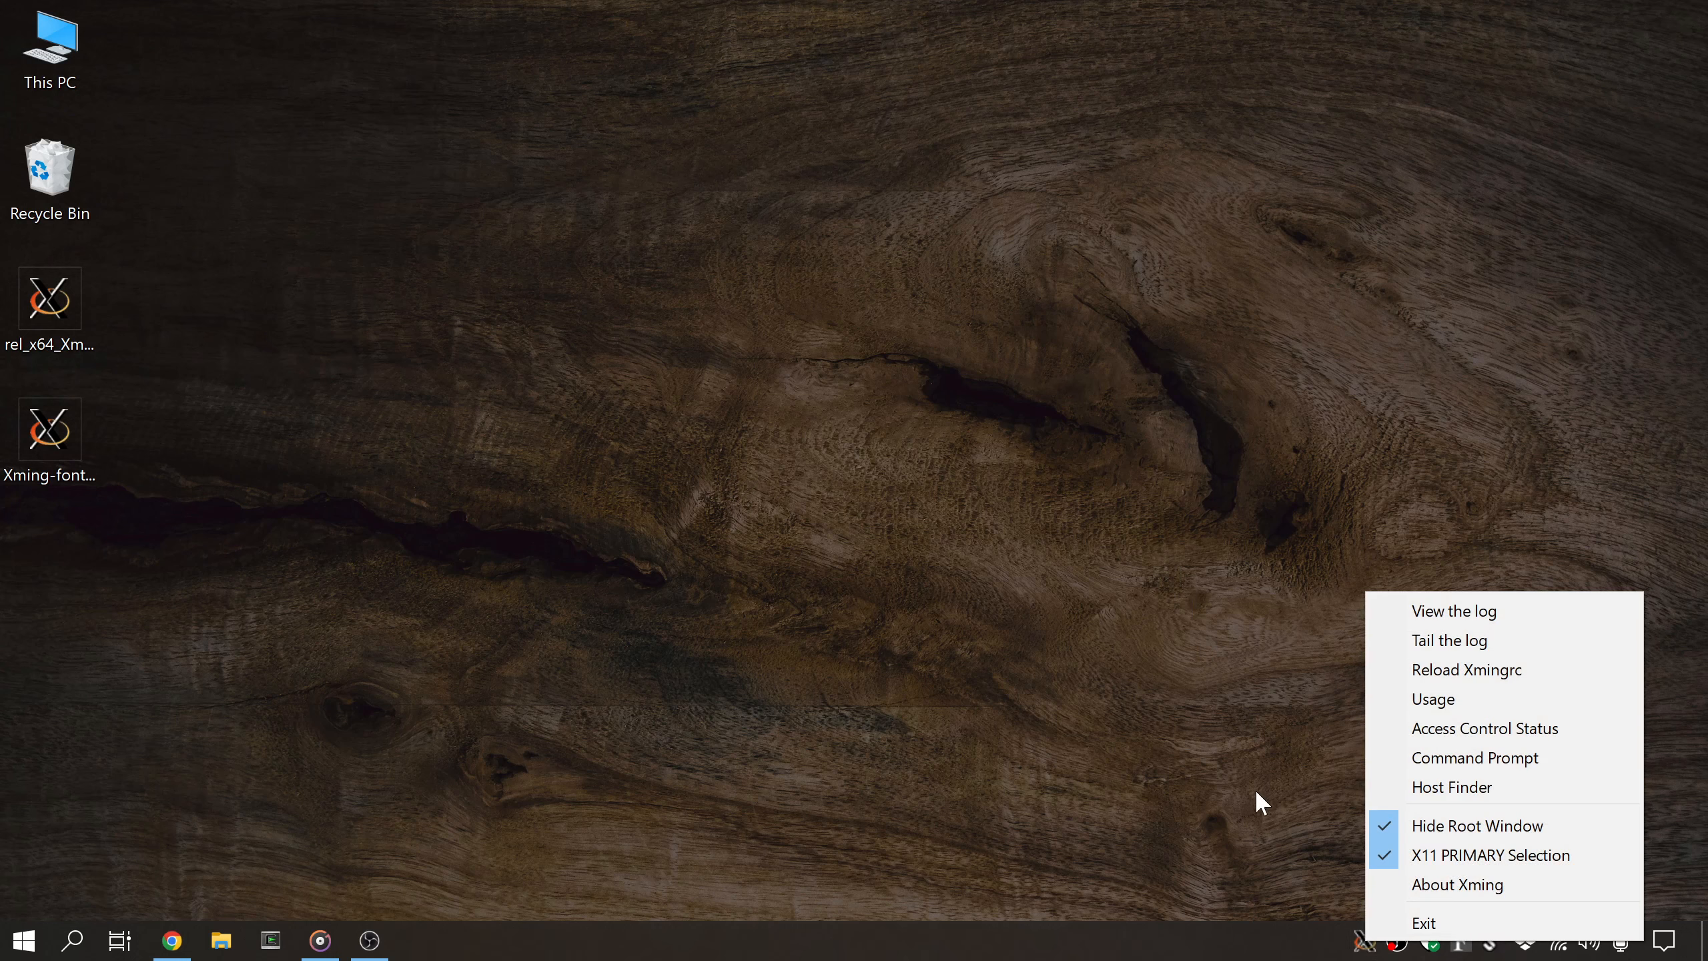
pyautogui.click(1265, 810)
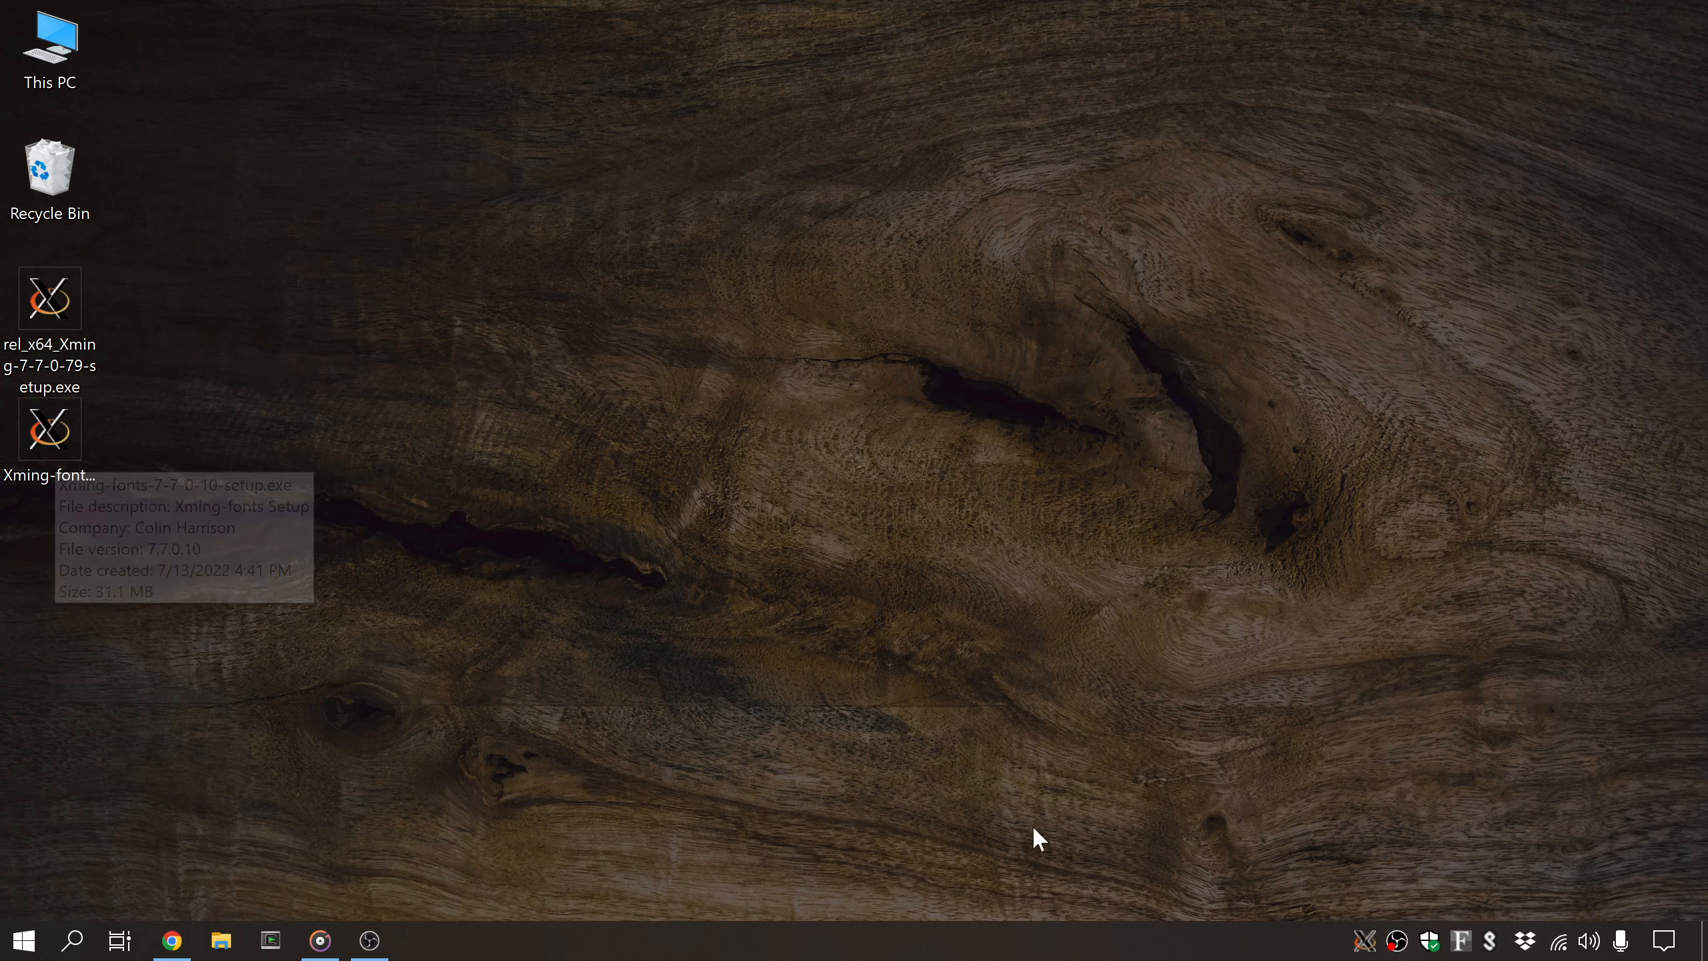
pyautogui.rightClick(1365, 942)
pyautogui.click(1413, 915)
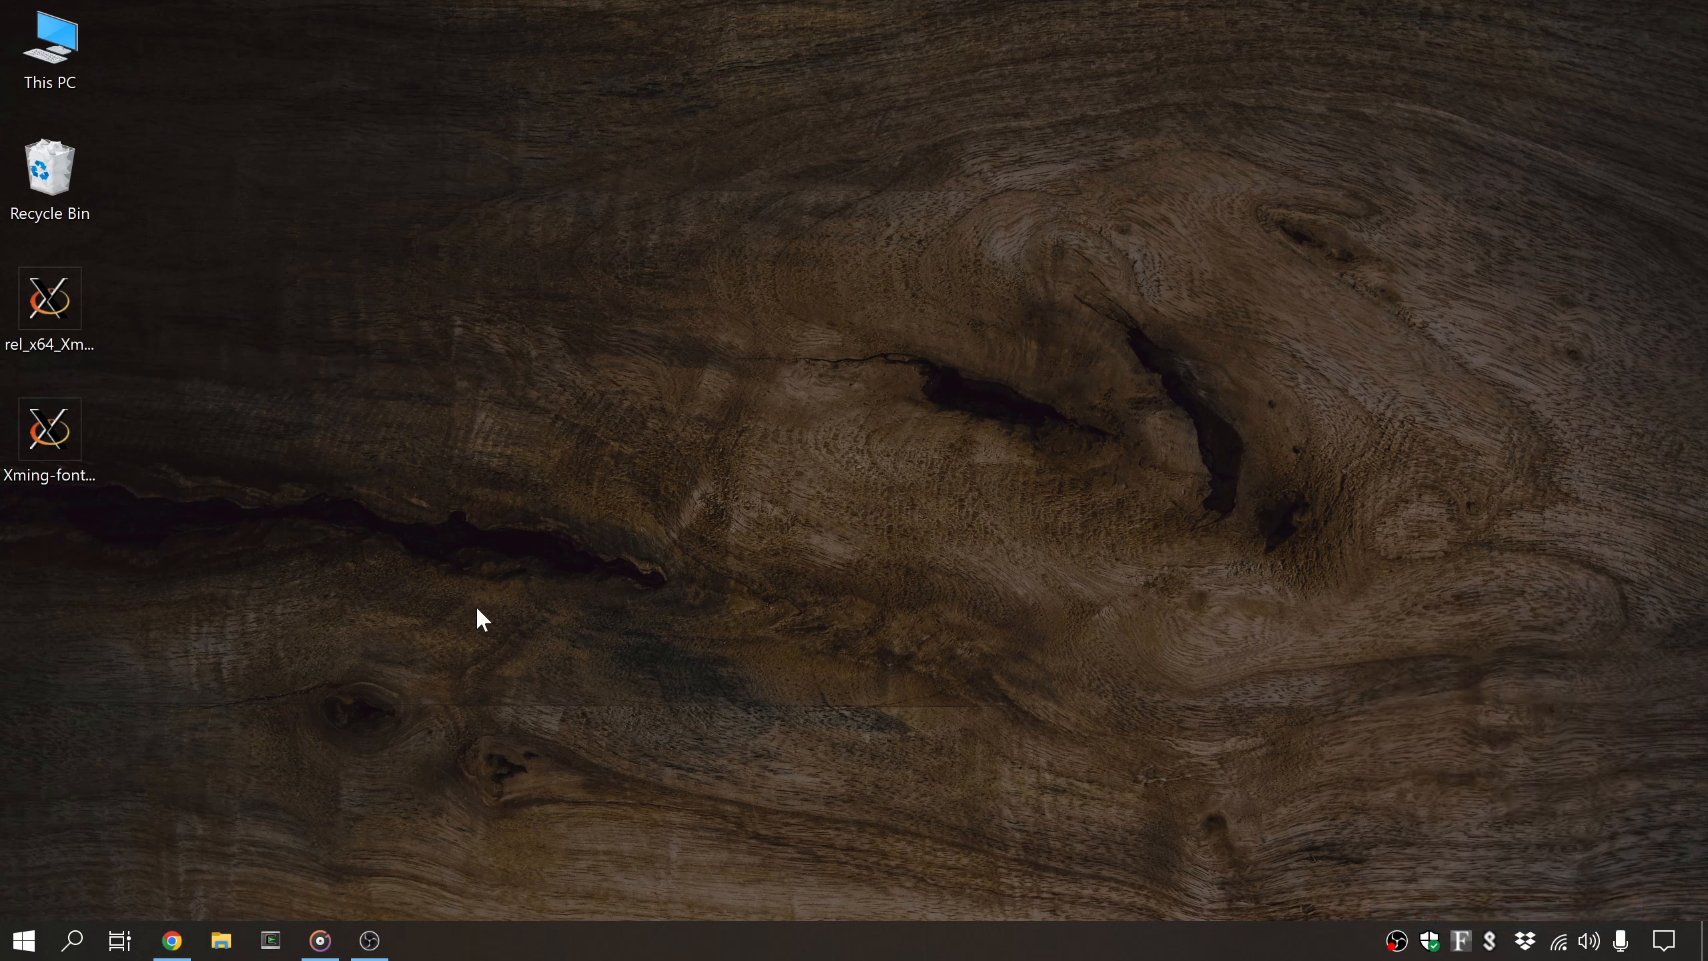
# - Start the desktop's Xming-fonts installer and accept the existing C:\Program Files\Xming folder as the destination
pyautogui.doubleClick(38, 433)
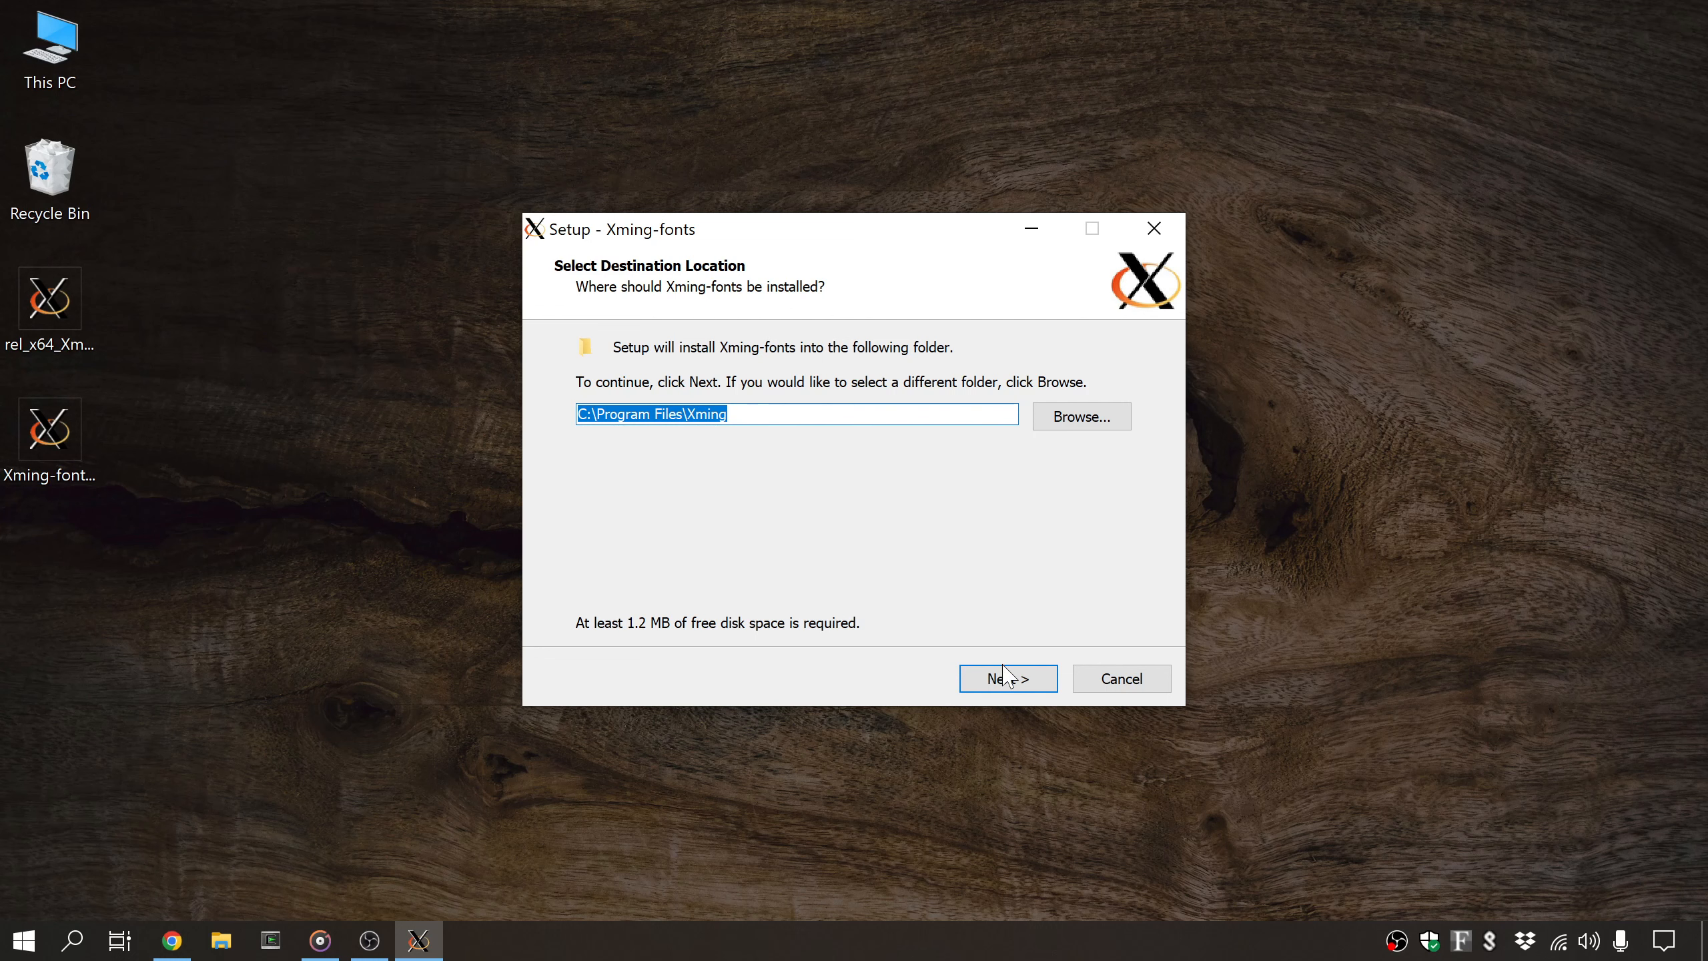
pyautogui.click(1009, 679)
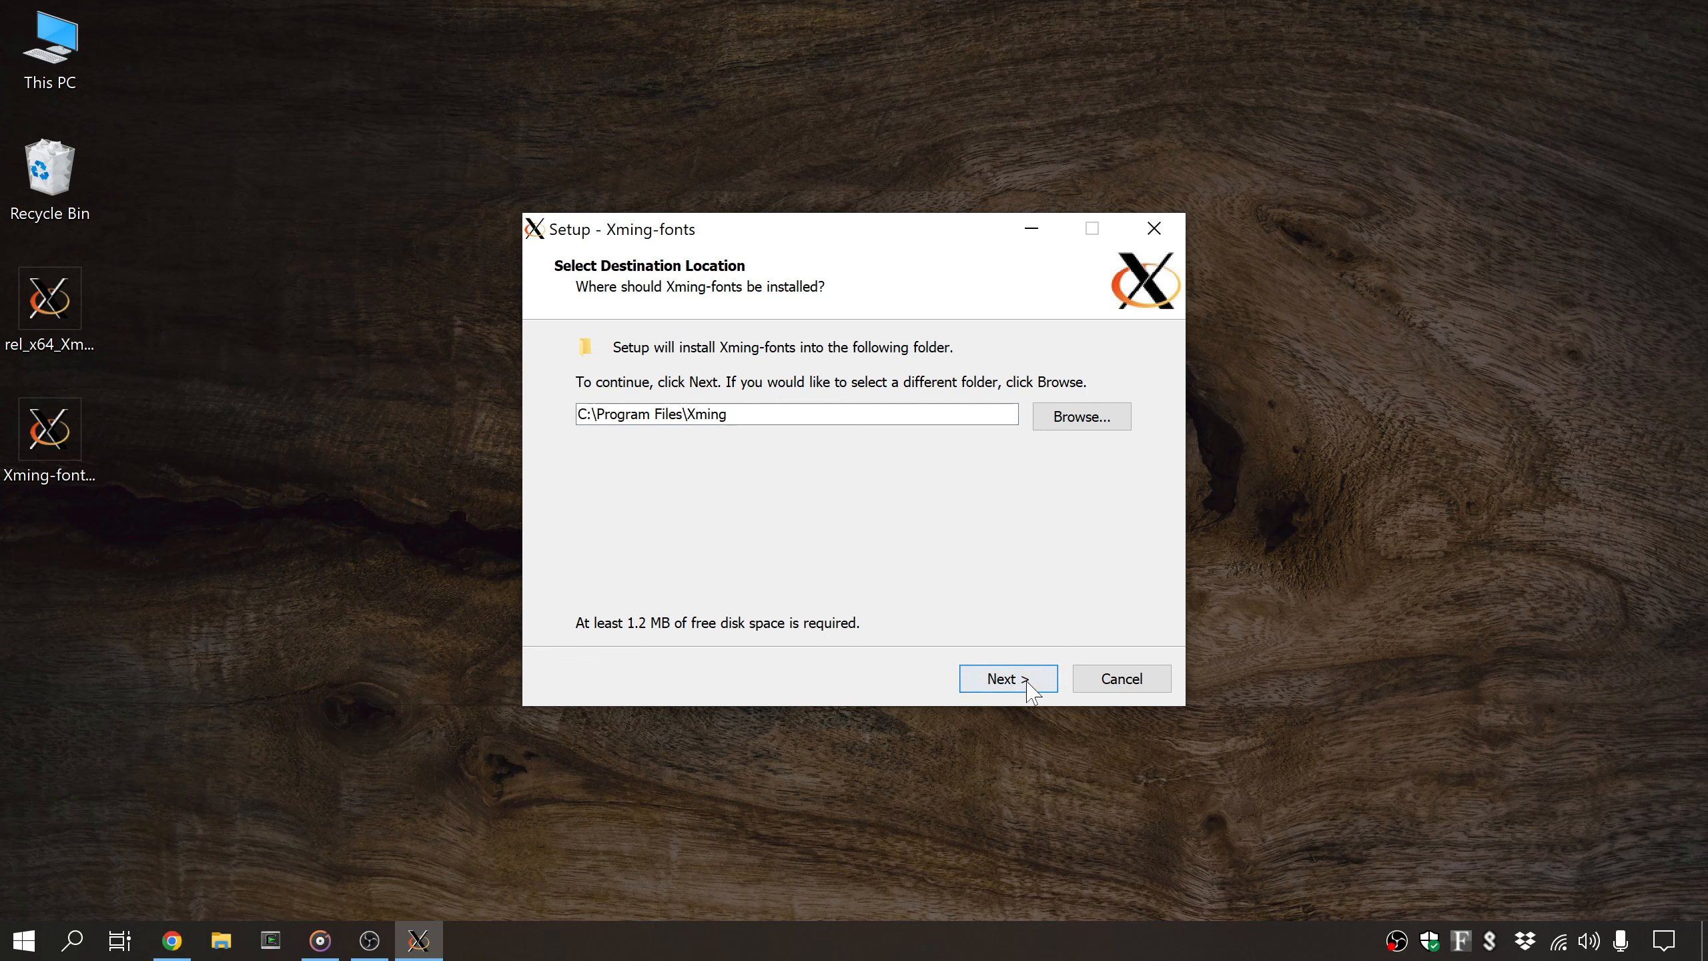
pyautogui.click(1029, 690)
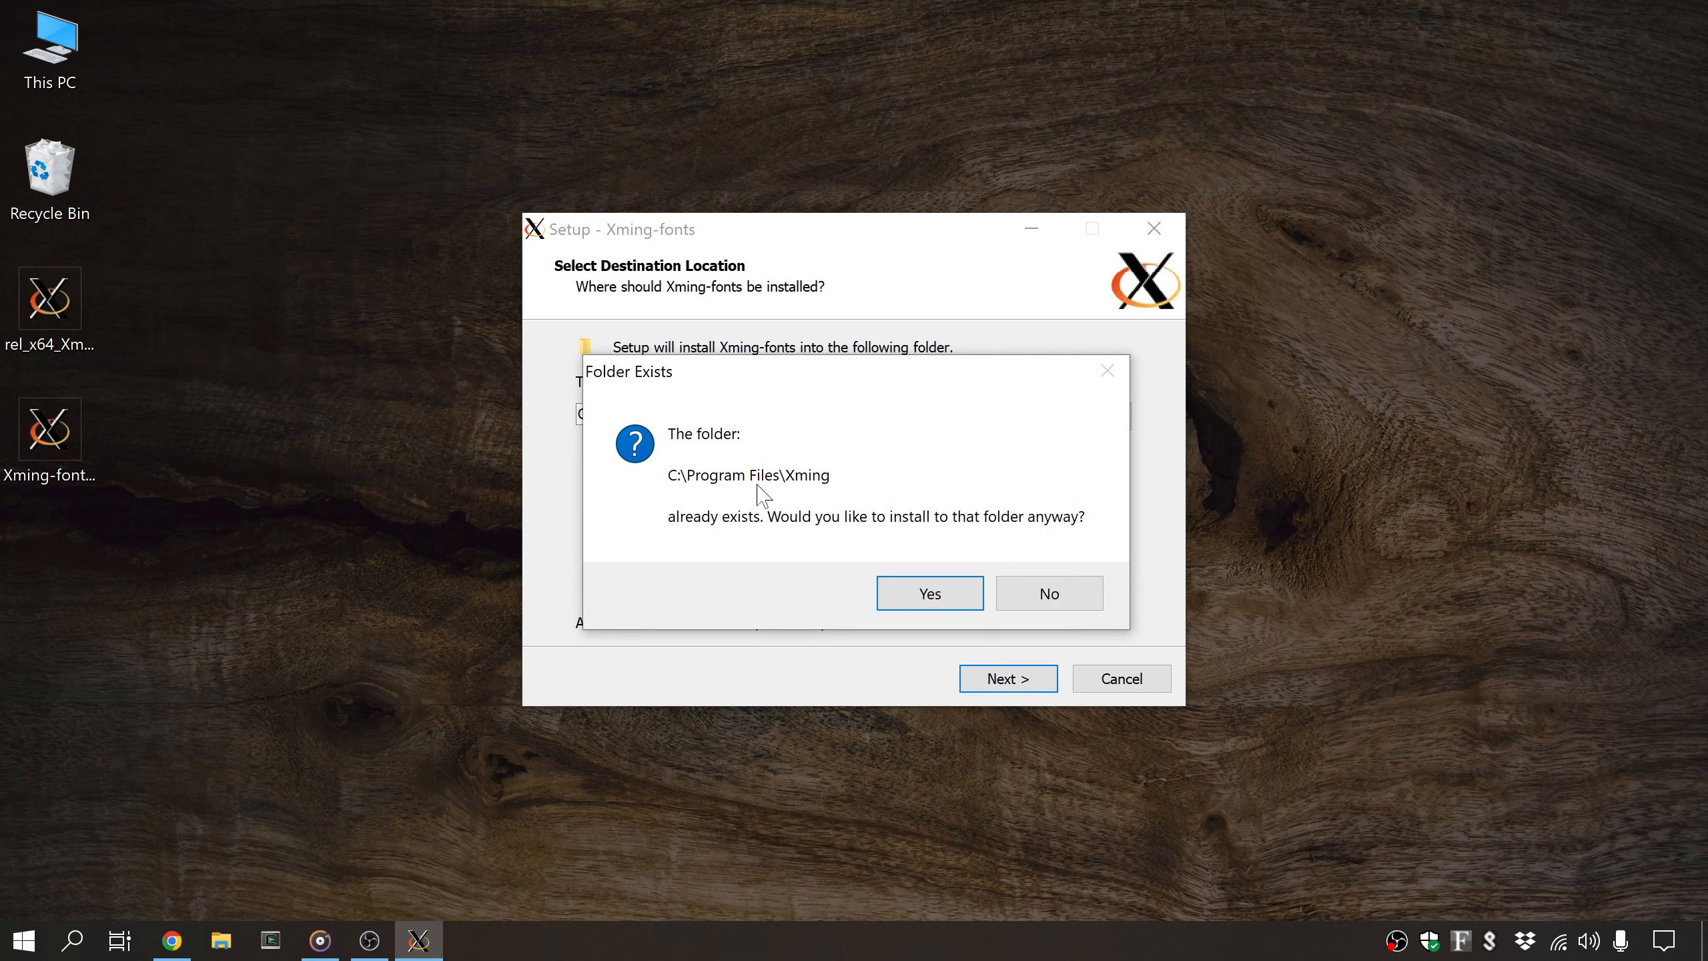
pyautogui.click(927, 592)
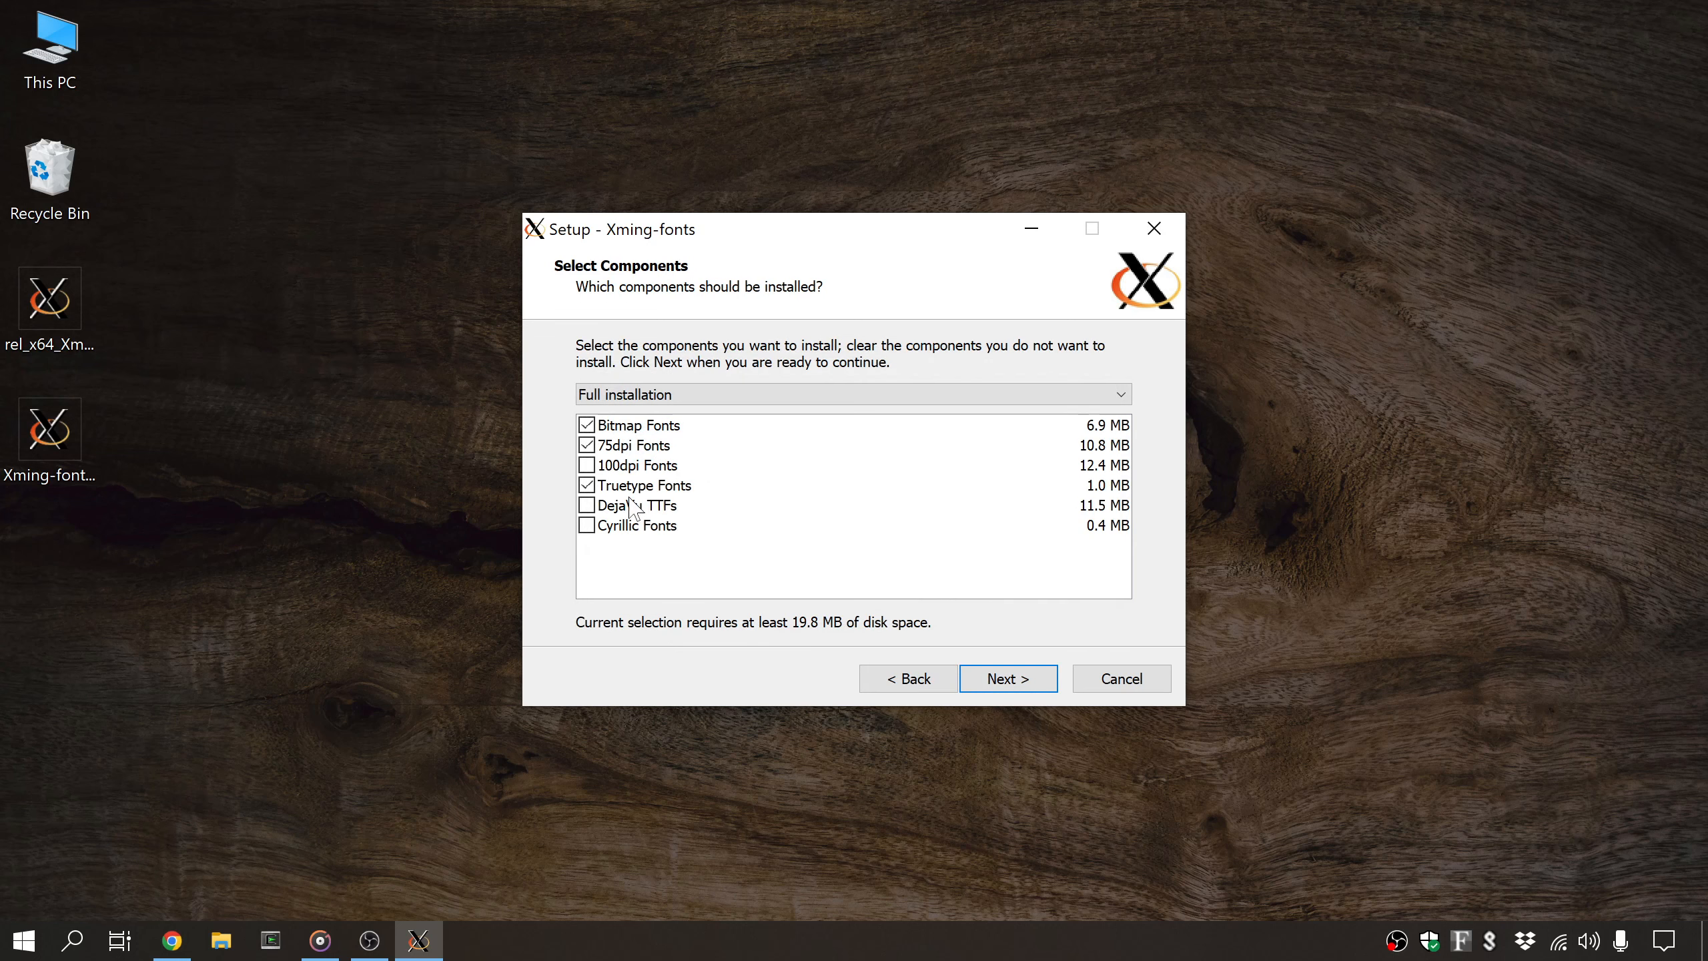
# - Add 100dpi Fonts to the selected components, keep Xming as the Start Menu folder, and complete the Xming-fonts installation
pyautogui.click(587, 465)
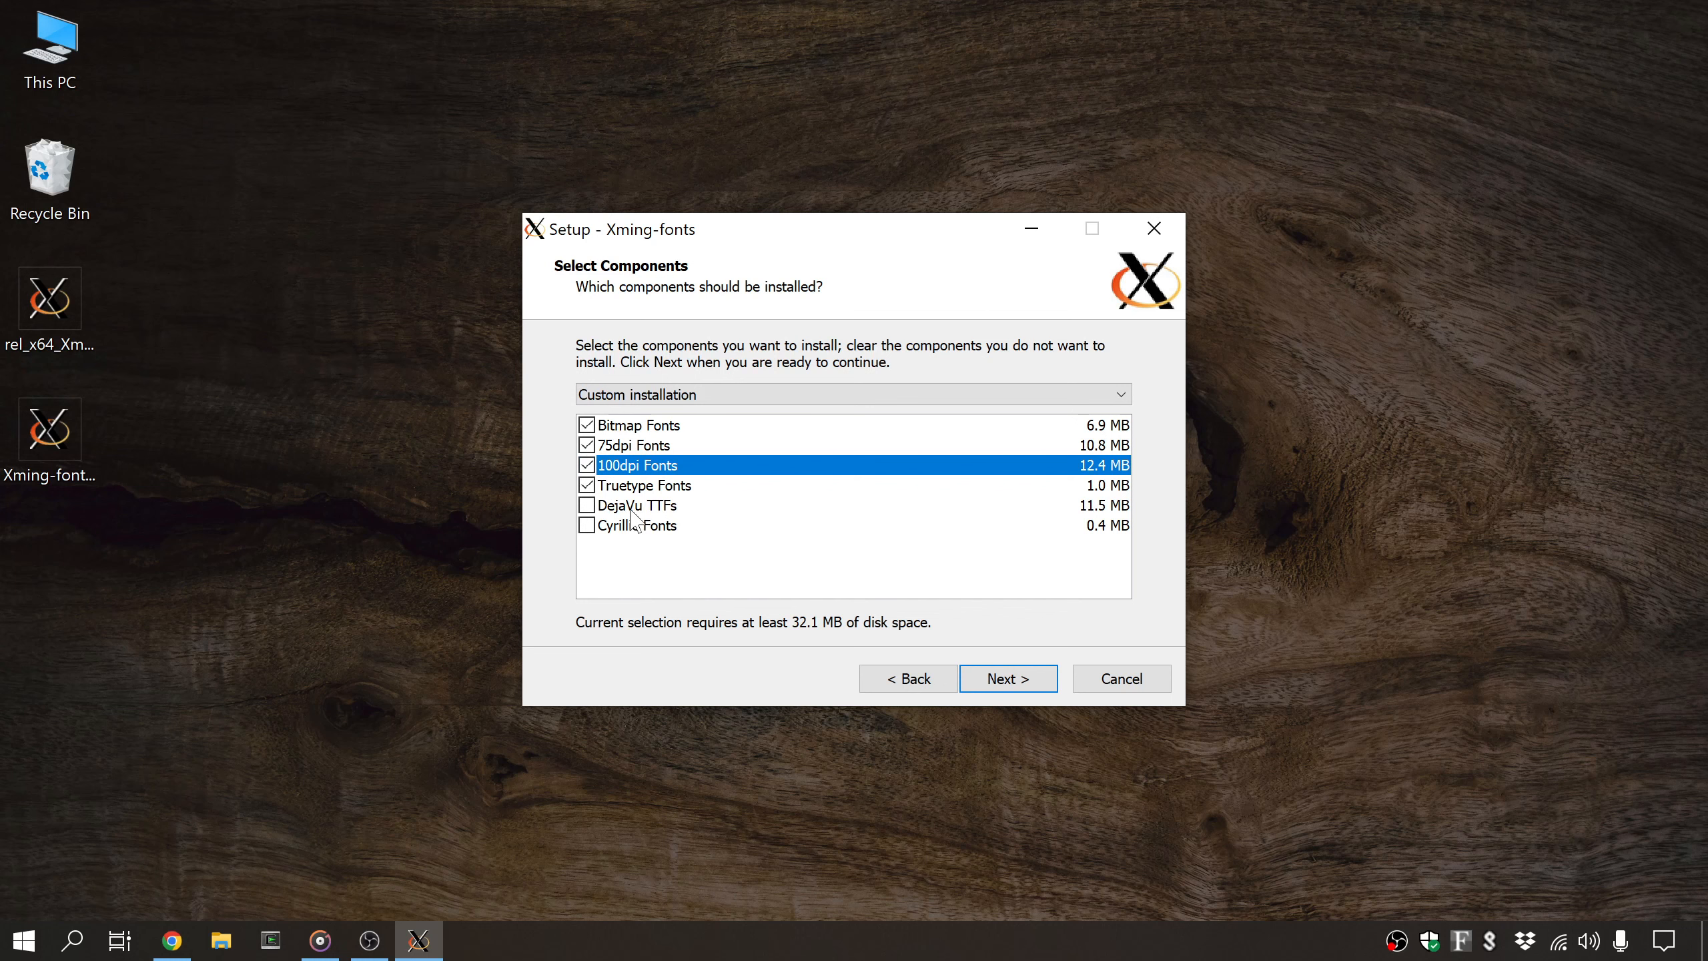
pyautogui.click(1007, 680)
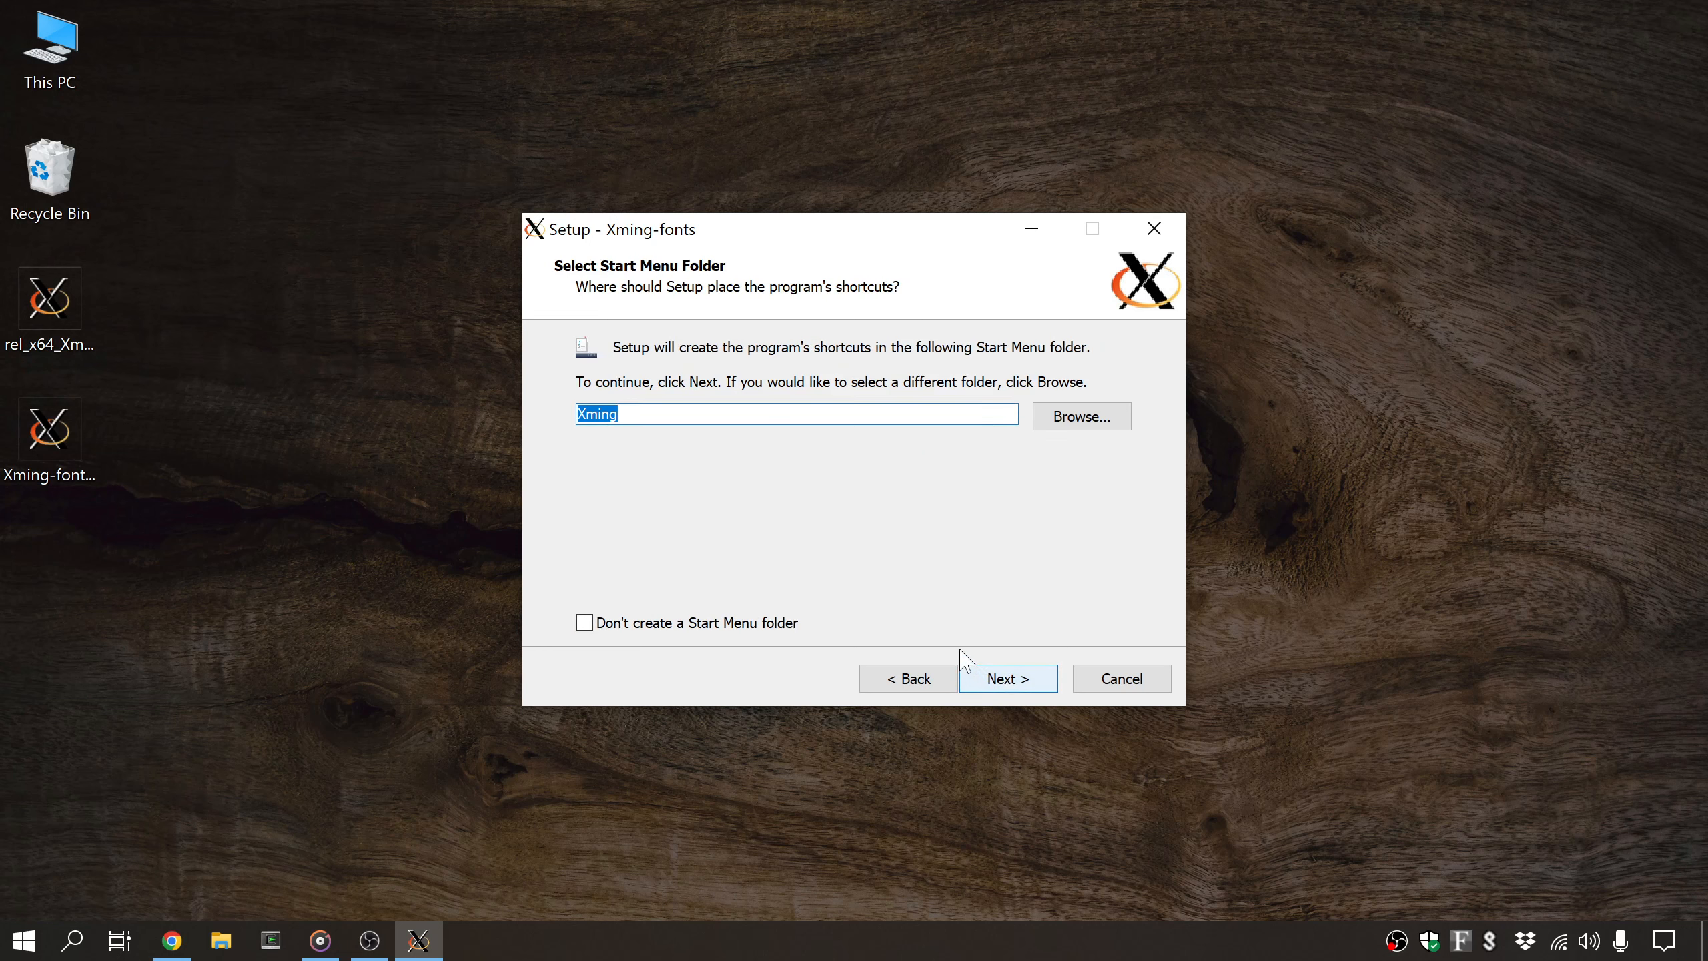
pyautogui.click(1000, 679)
pyautogui.click(999, 677)
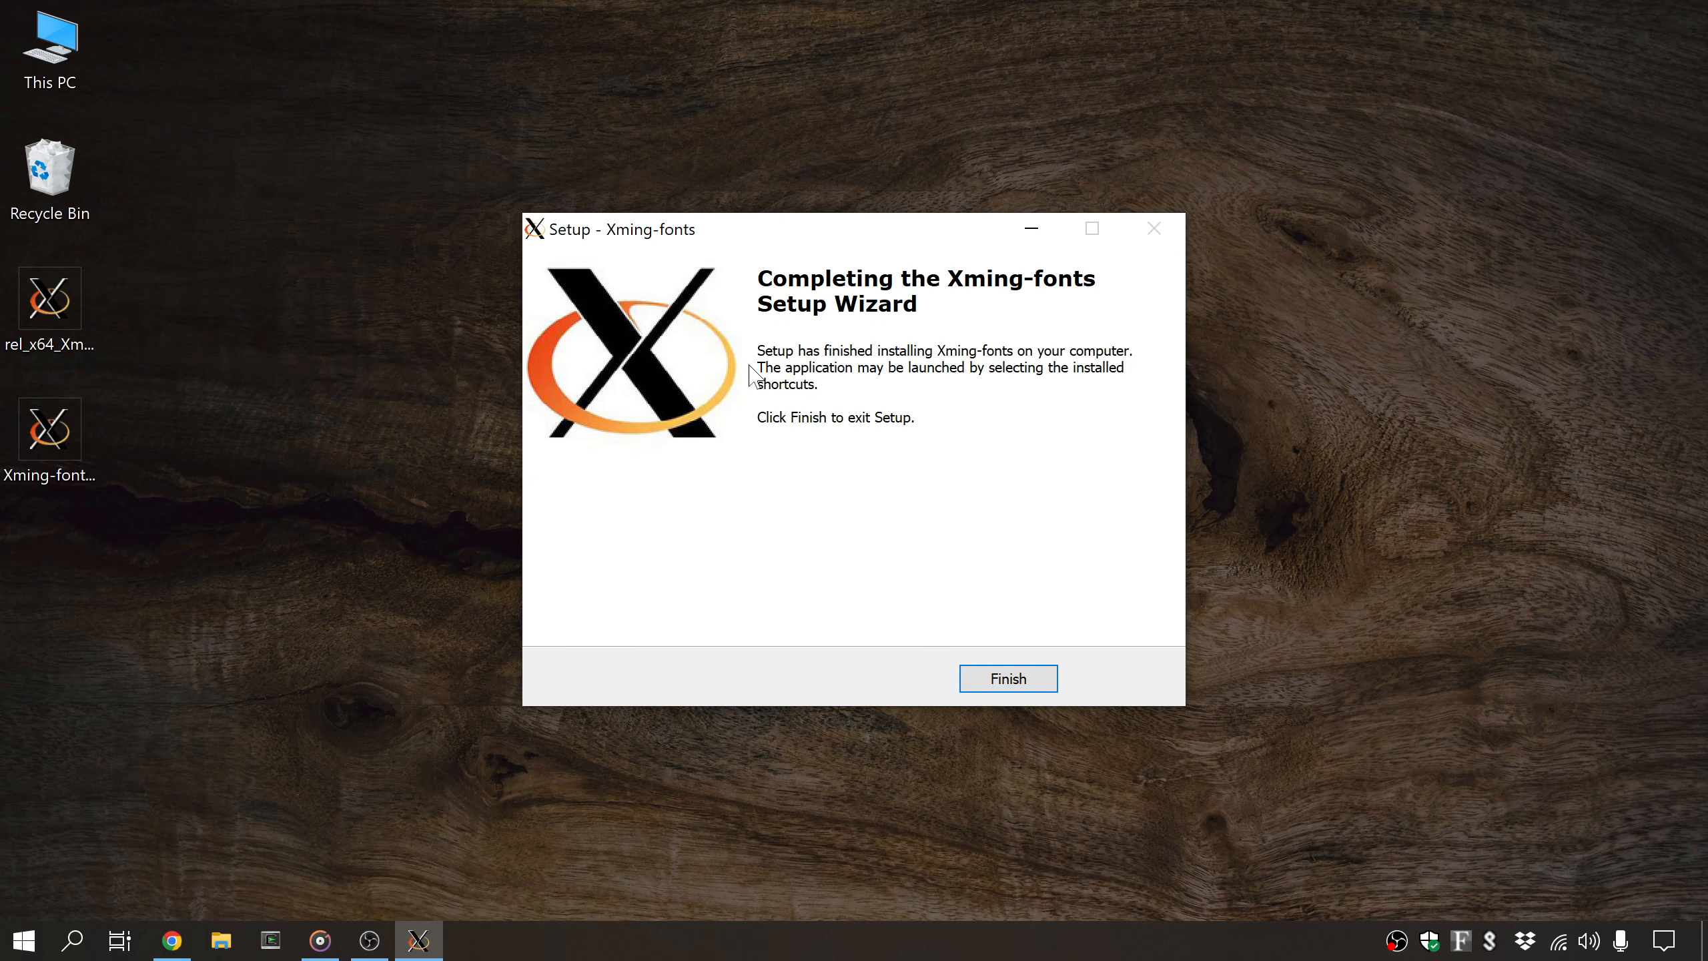
pyautogui.click(1019, 678)
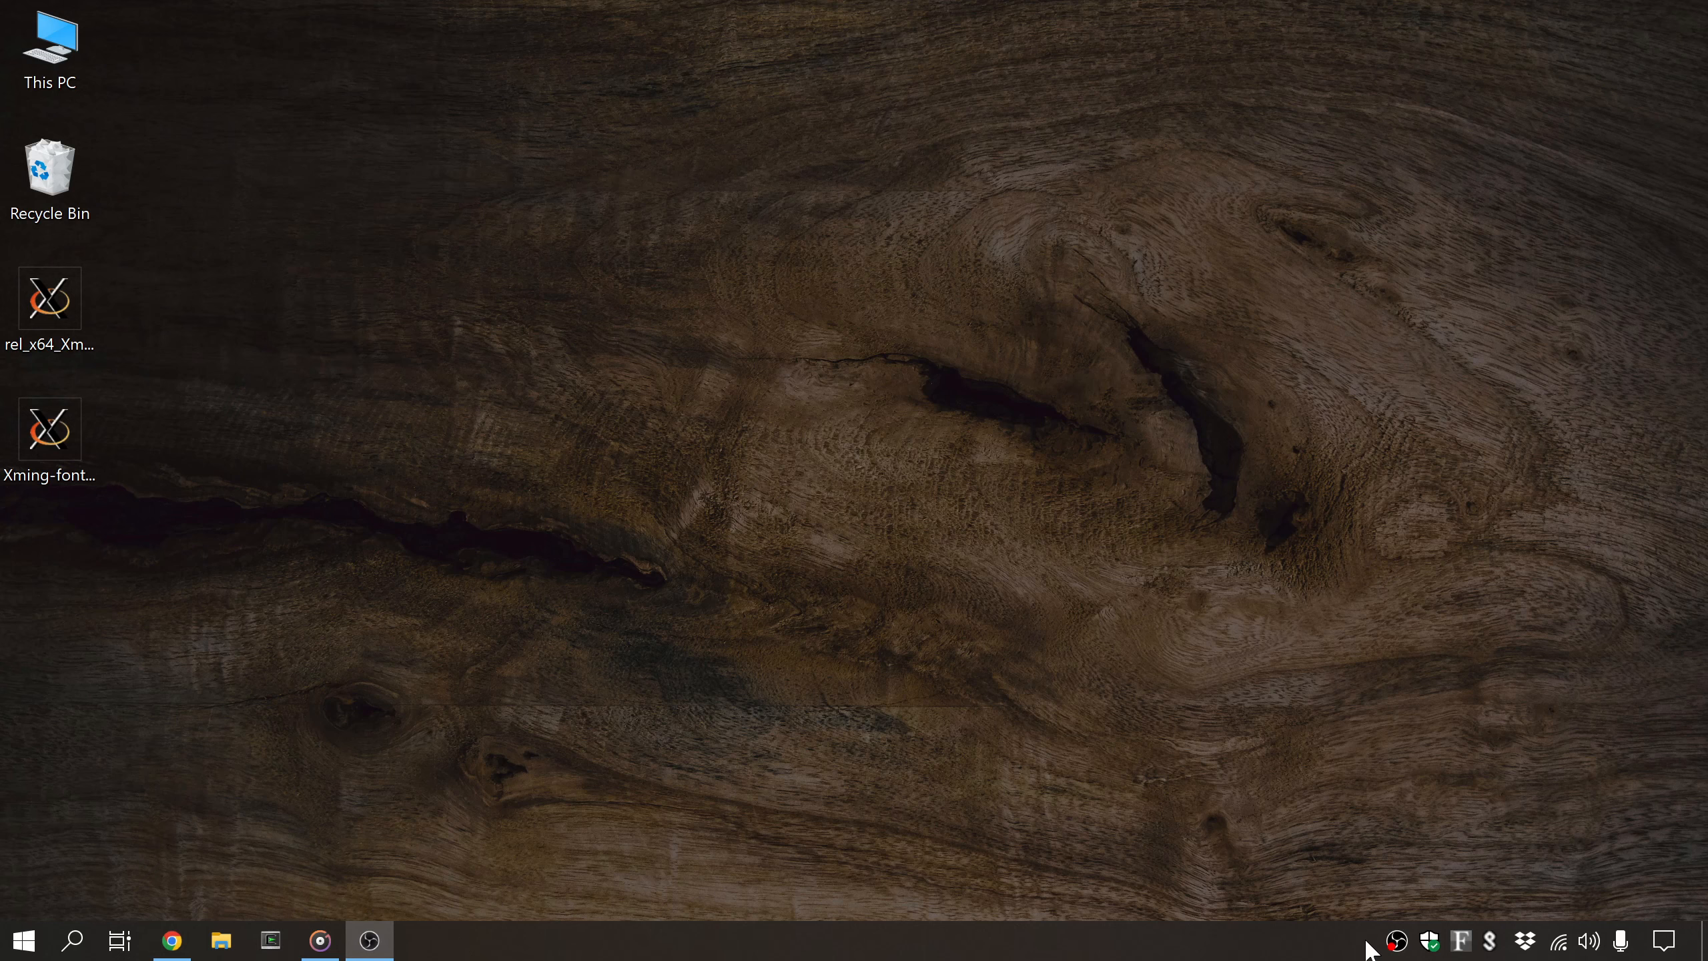
# - Test nedit from a new Cygwin terminal while Xming is not running, and close the terminal
pyautogui.click(270, 940)
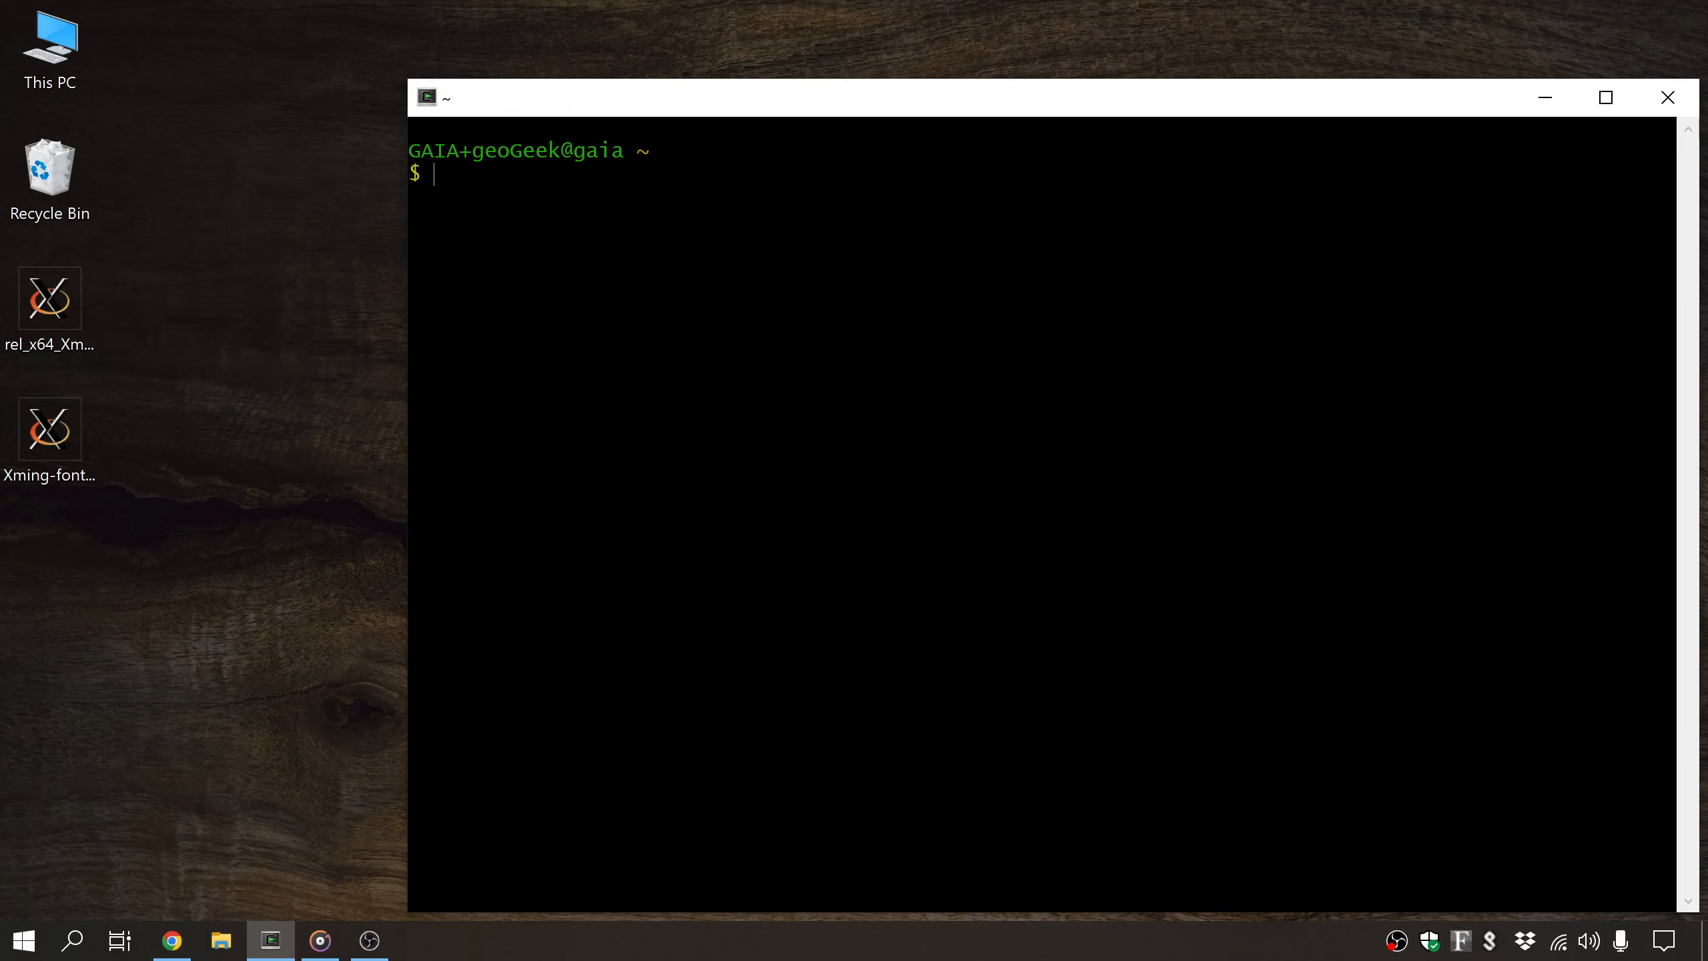
pyautogui.write('nedit')
pyautogui.press('Return')
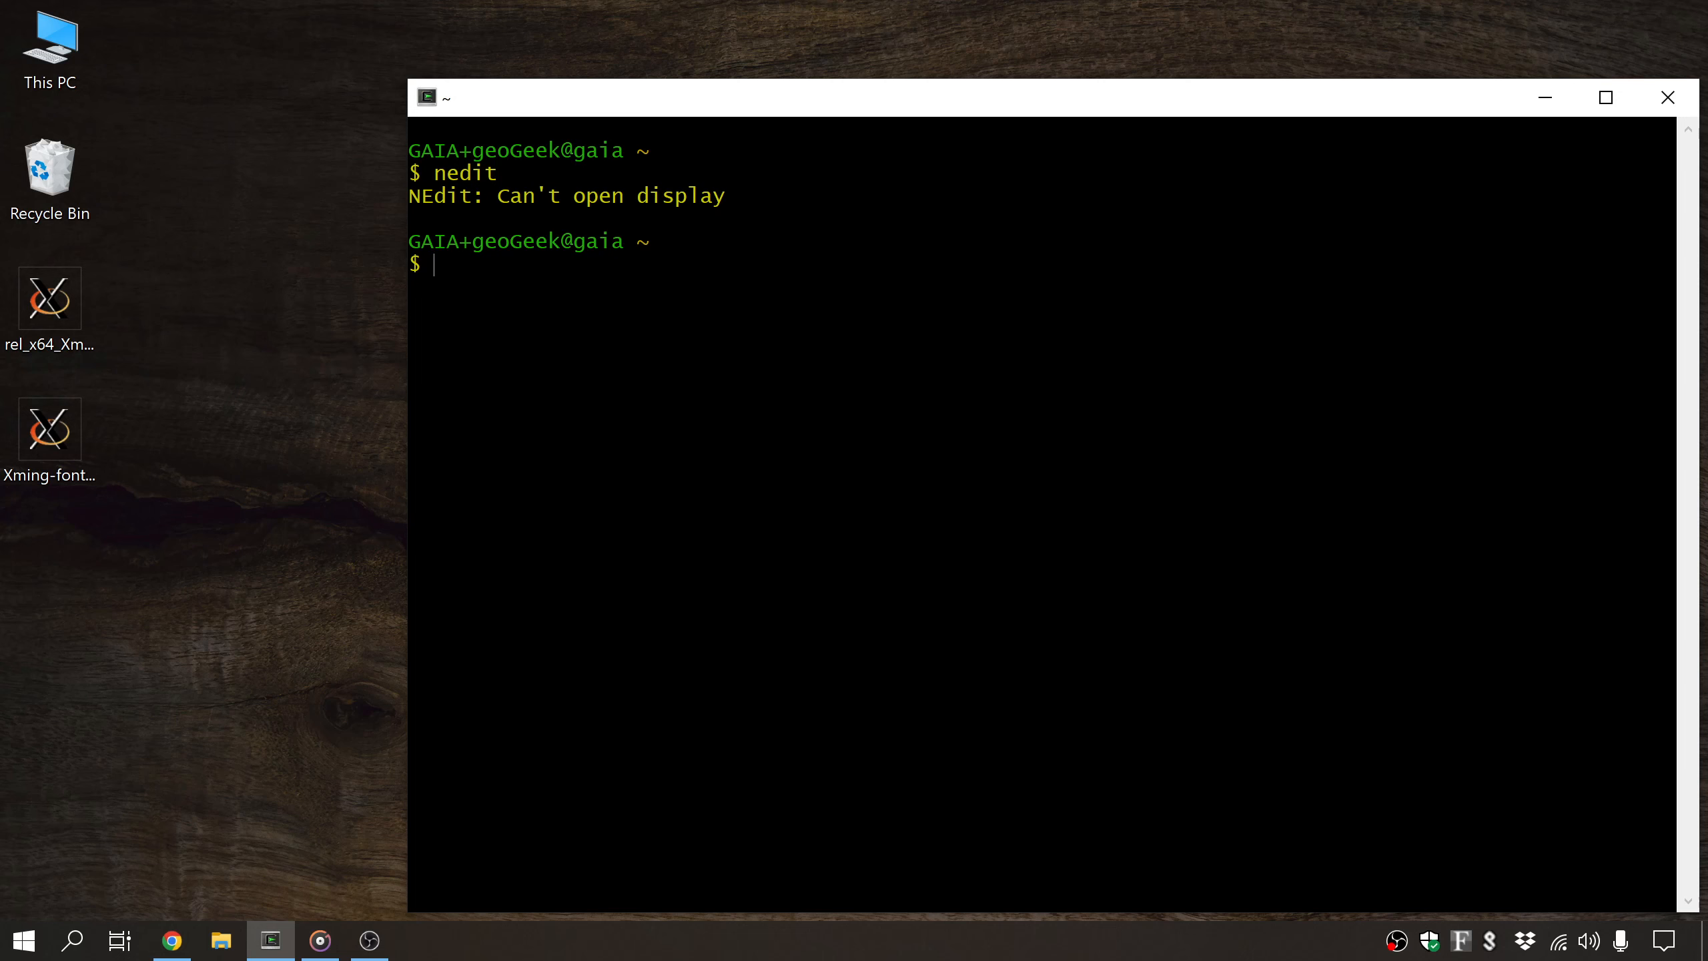
pyautogui.click(1667, 98)
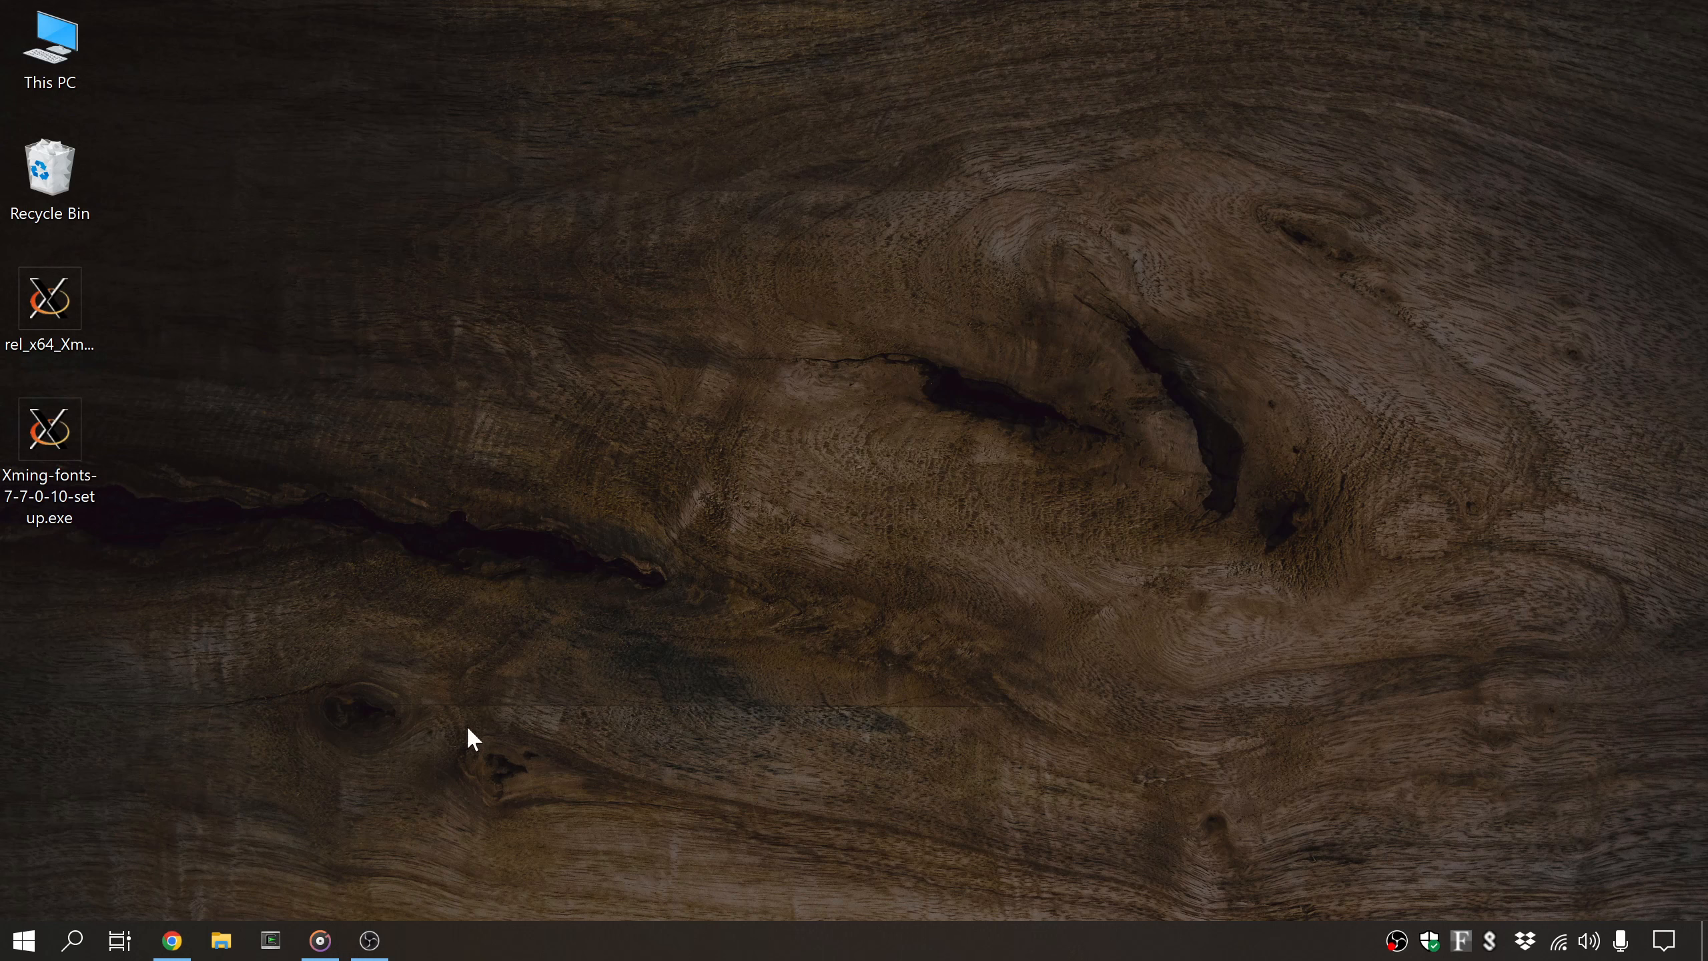
# - Open the file location of the Xming shortcut found in the Start menu's Xming folder
pyautogui.click(20, 952)
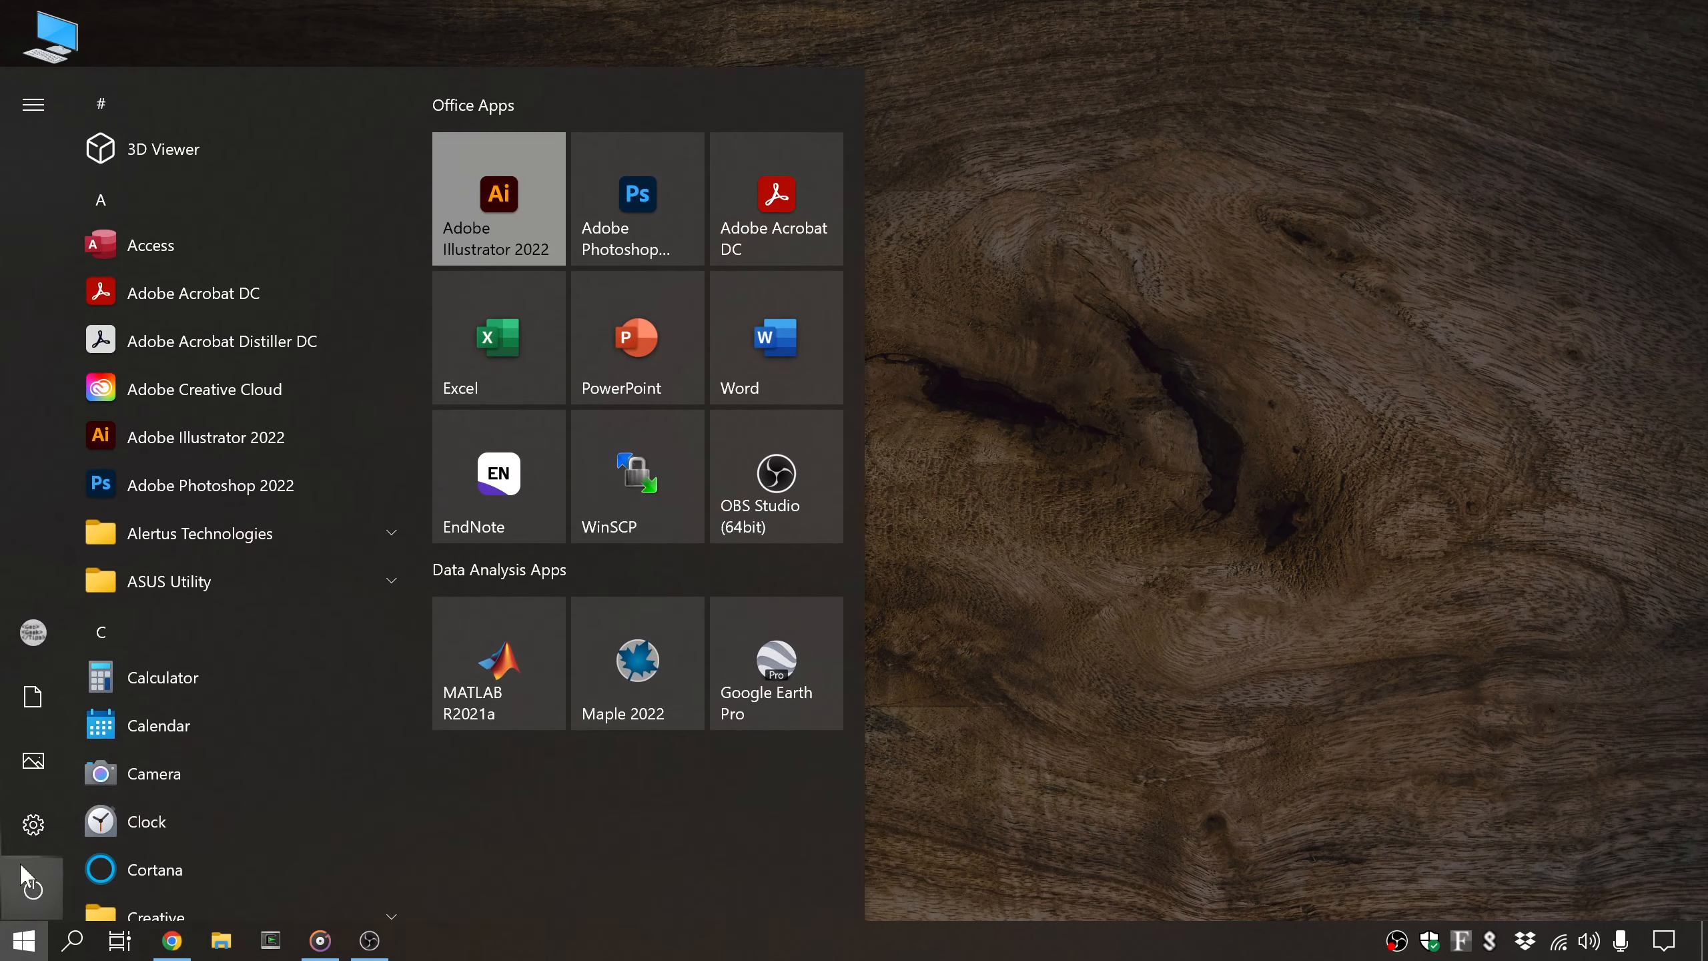
pyautogui.scroll(-10, 122, 532)
pyautogui.scroll(-20, 122, 532)
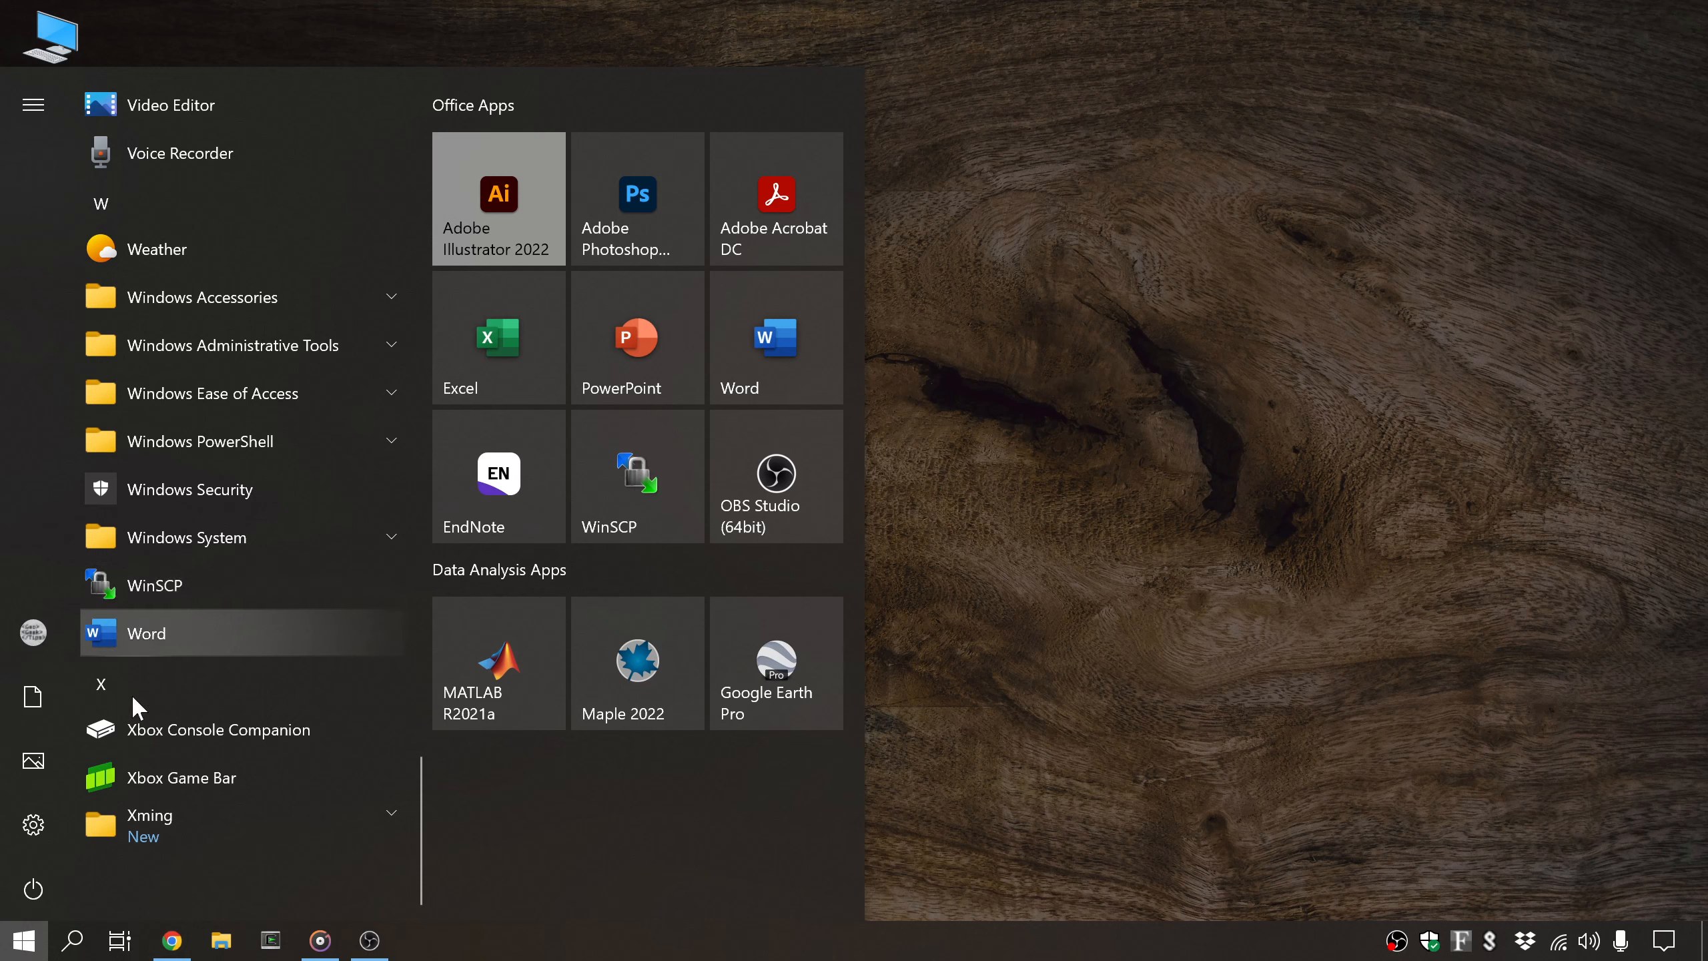
pyautogui.click(130, 828)
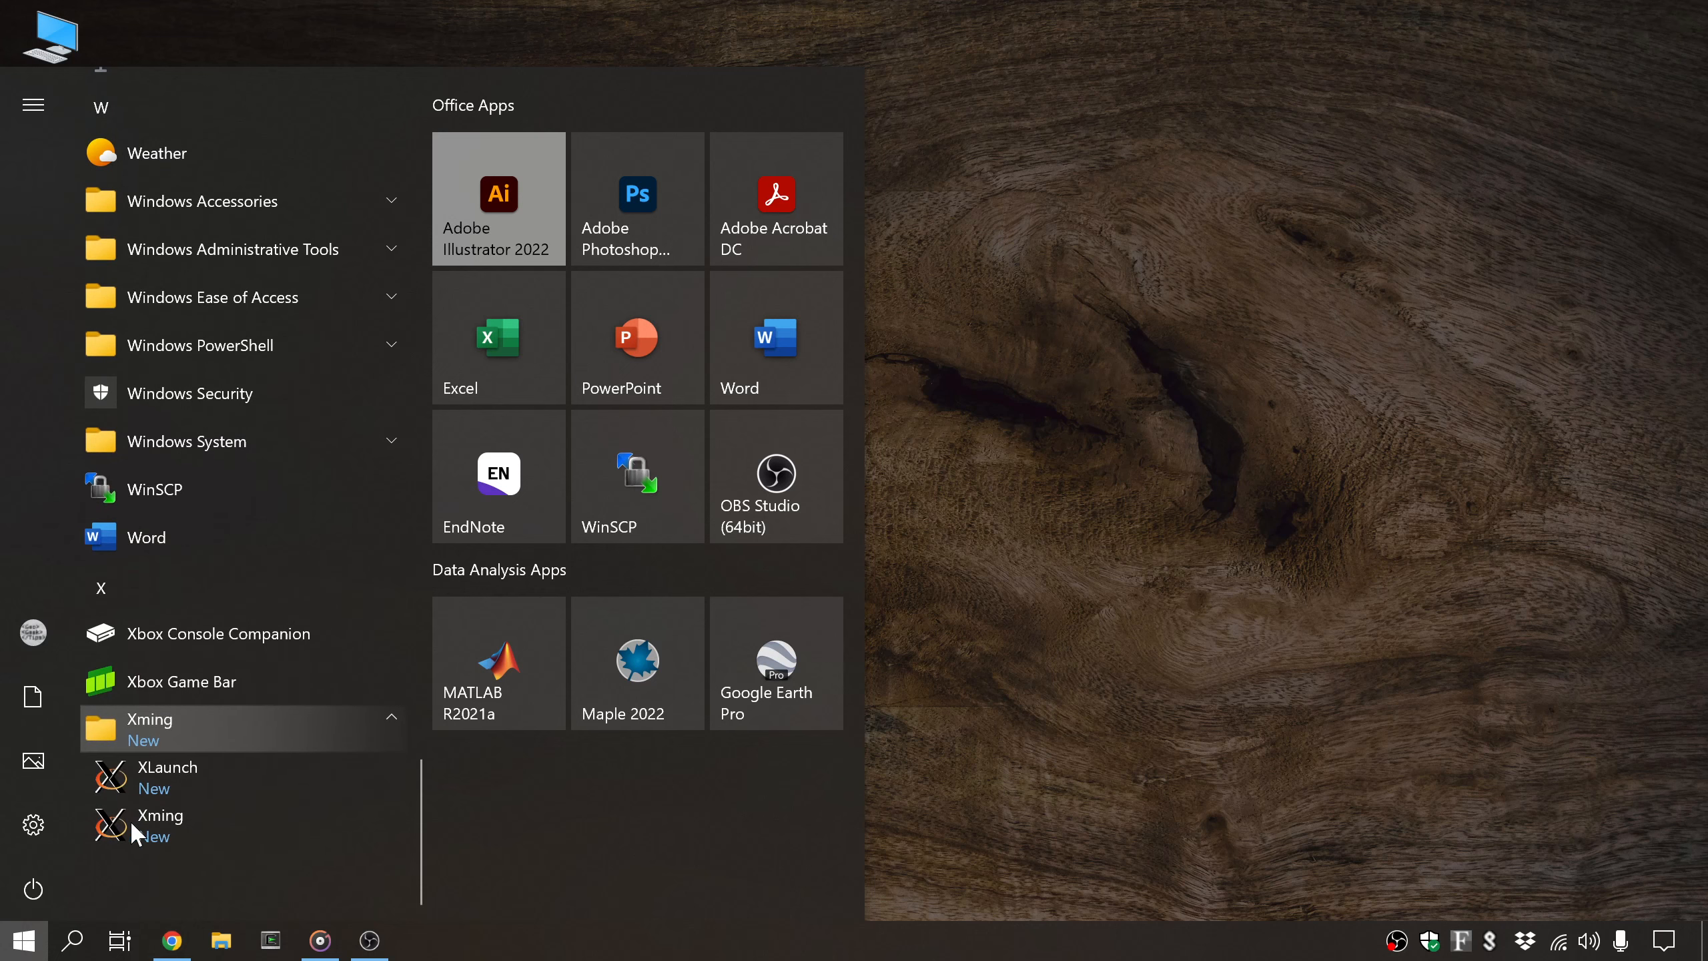
pyautogui.rightClick(139, 825)
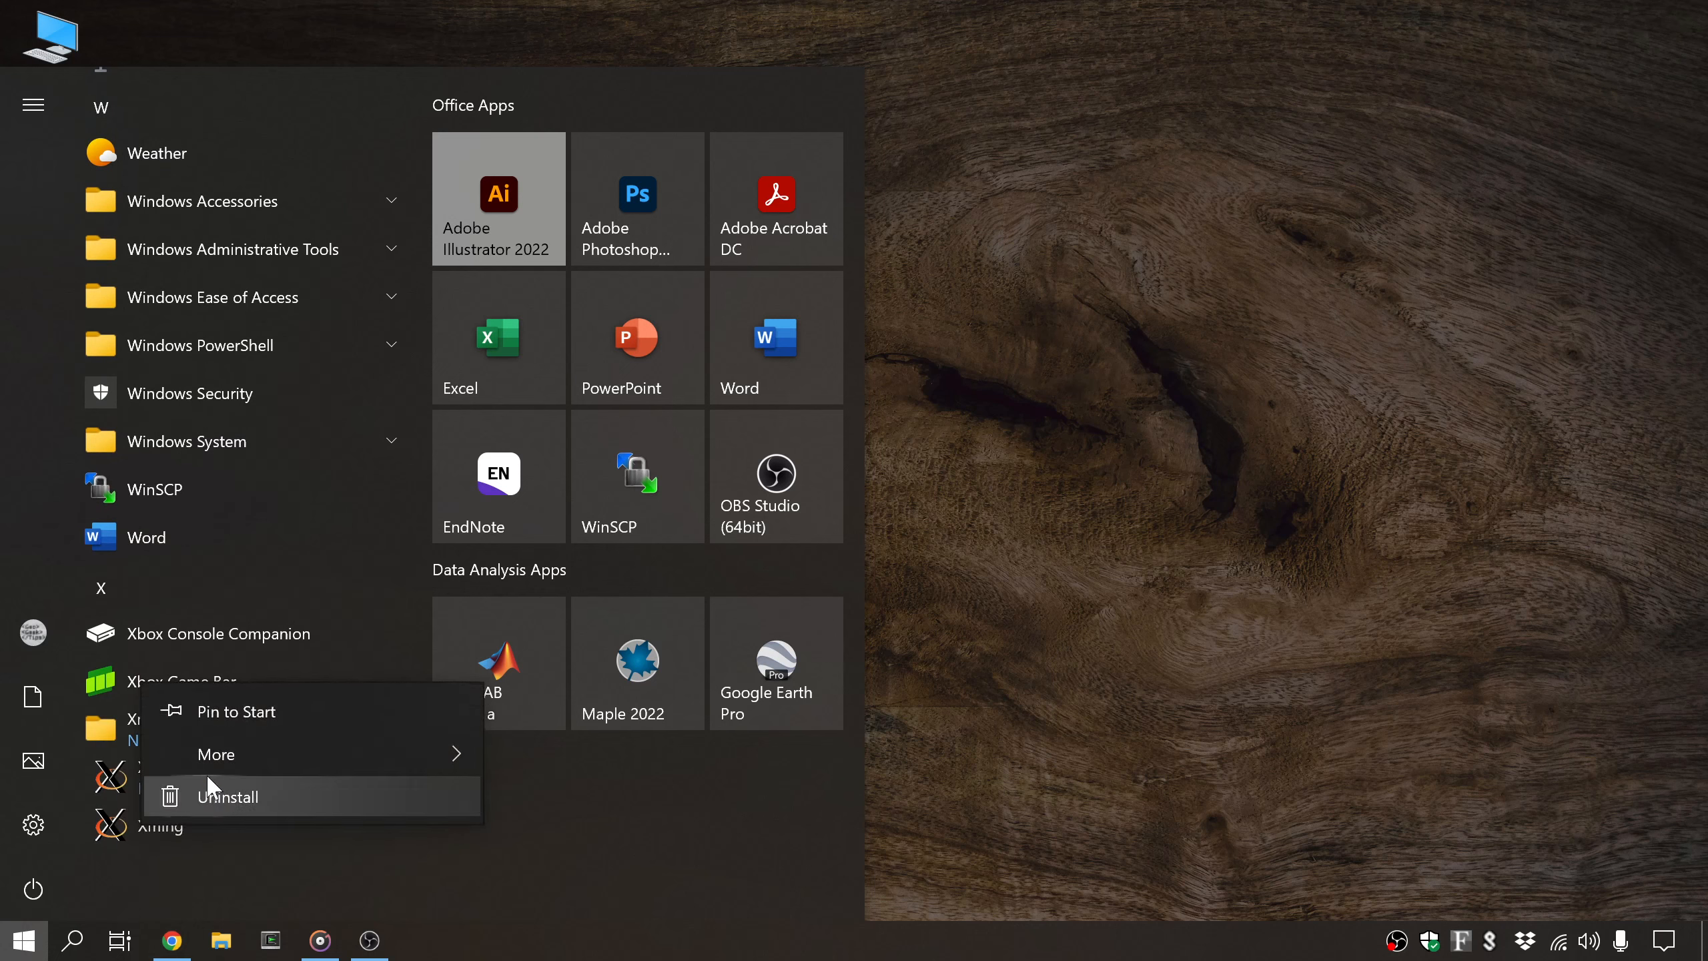
pyautogui.moveTo(210, 755)
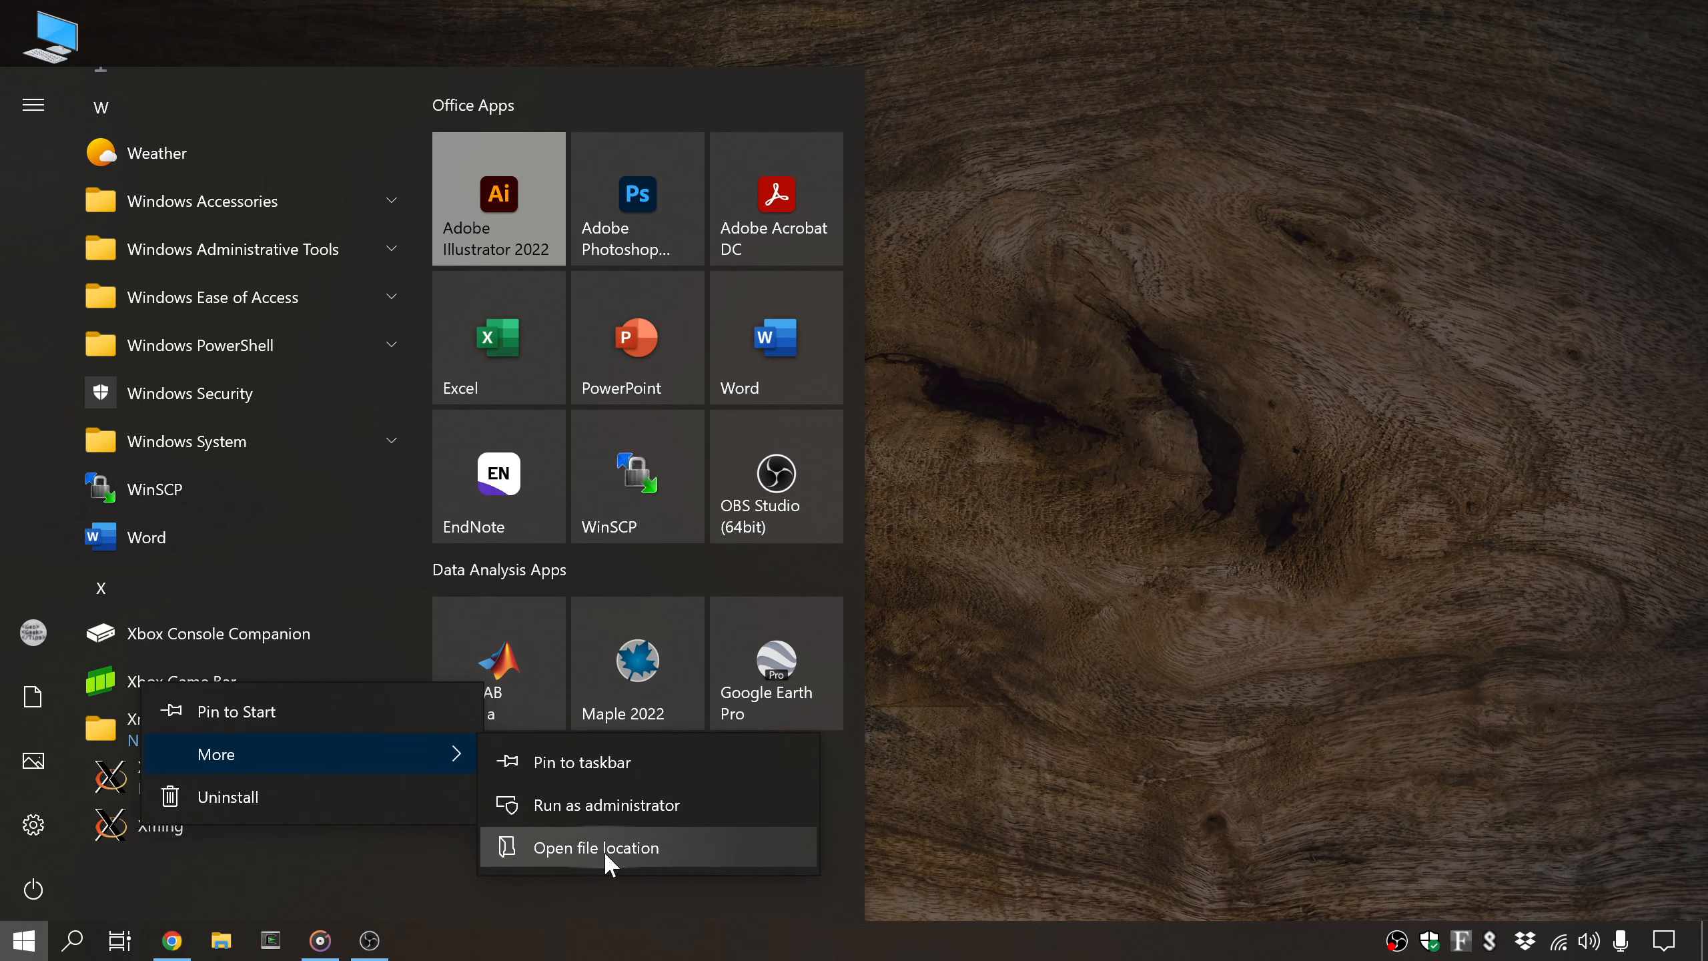
pyautogui.click(603, 849)
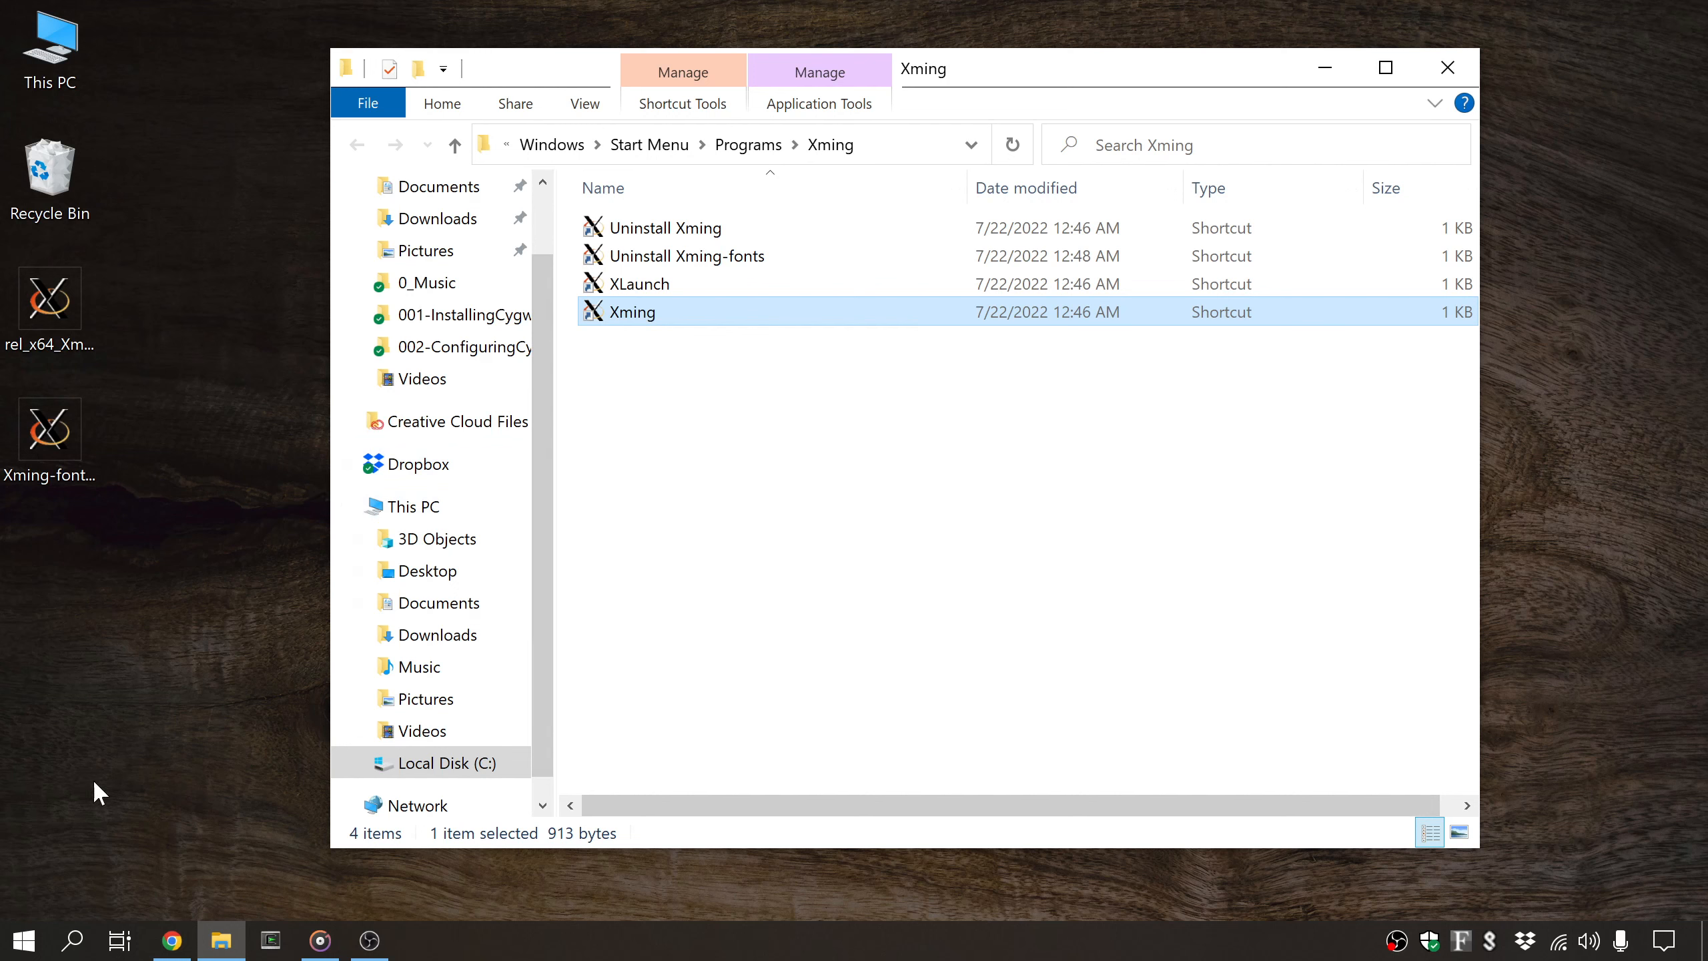
pyautogui.click(776, 538)
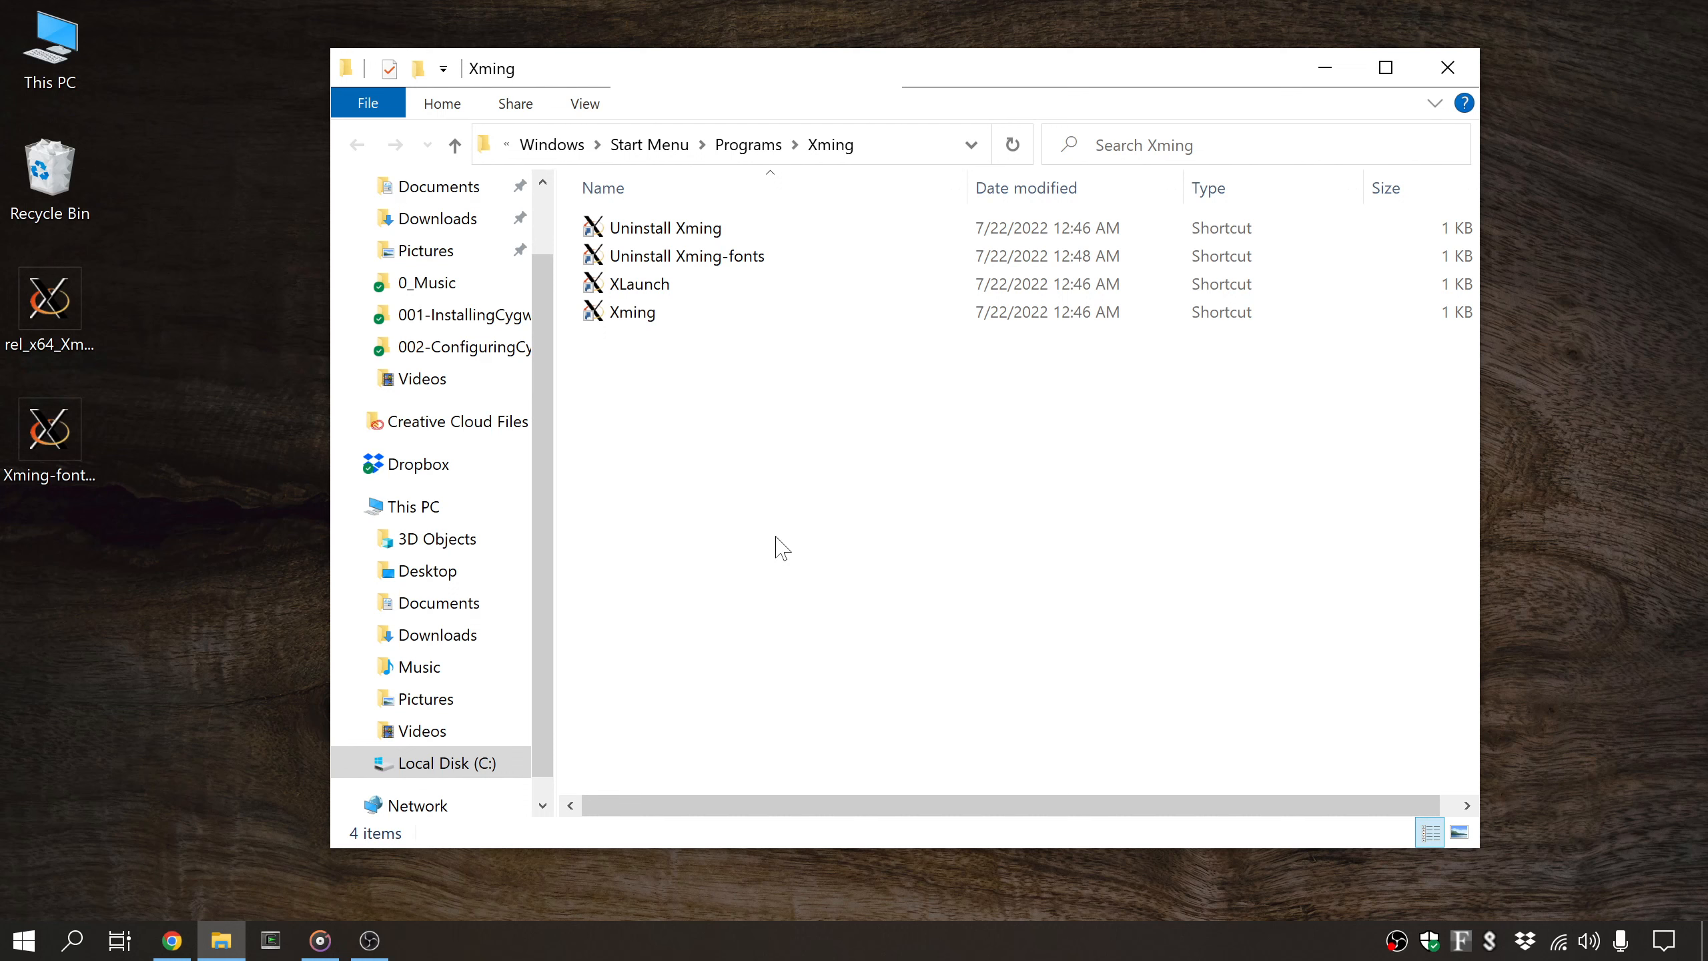
# - Open the Windows Startup folder with the Run command shell:startup, and move its window clear of the Xming folder window
pyautogui.press('super+r')
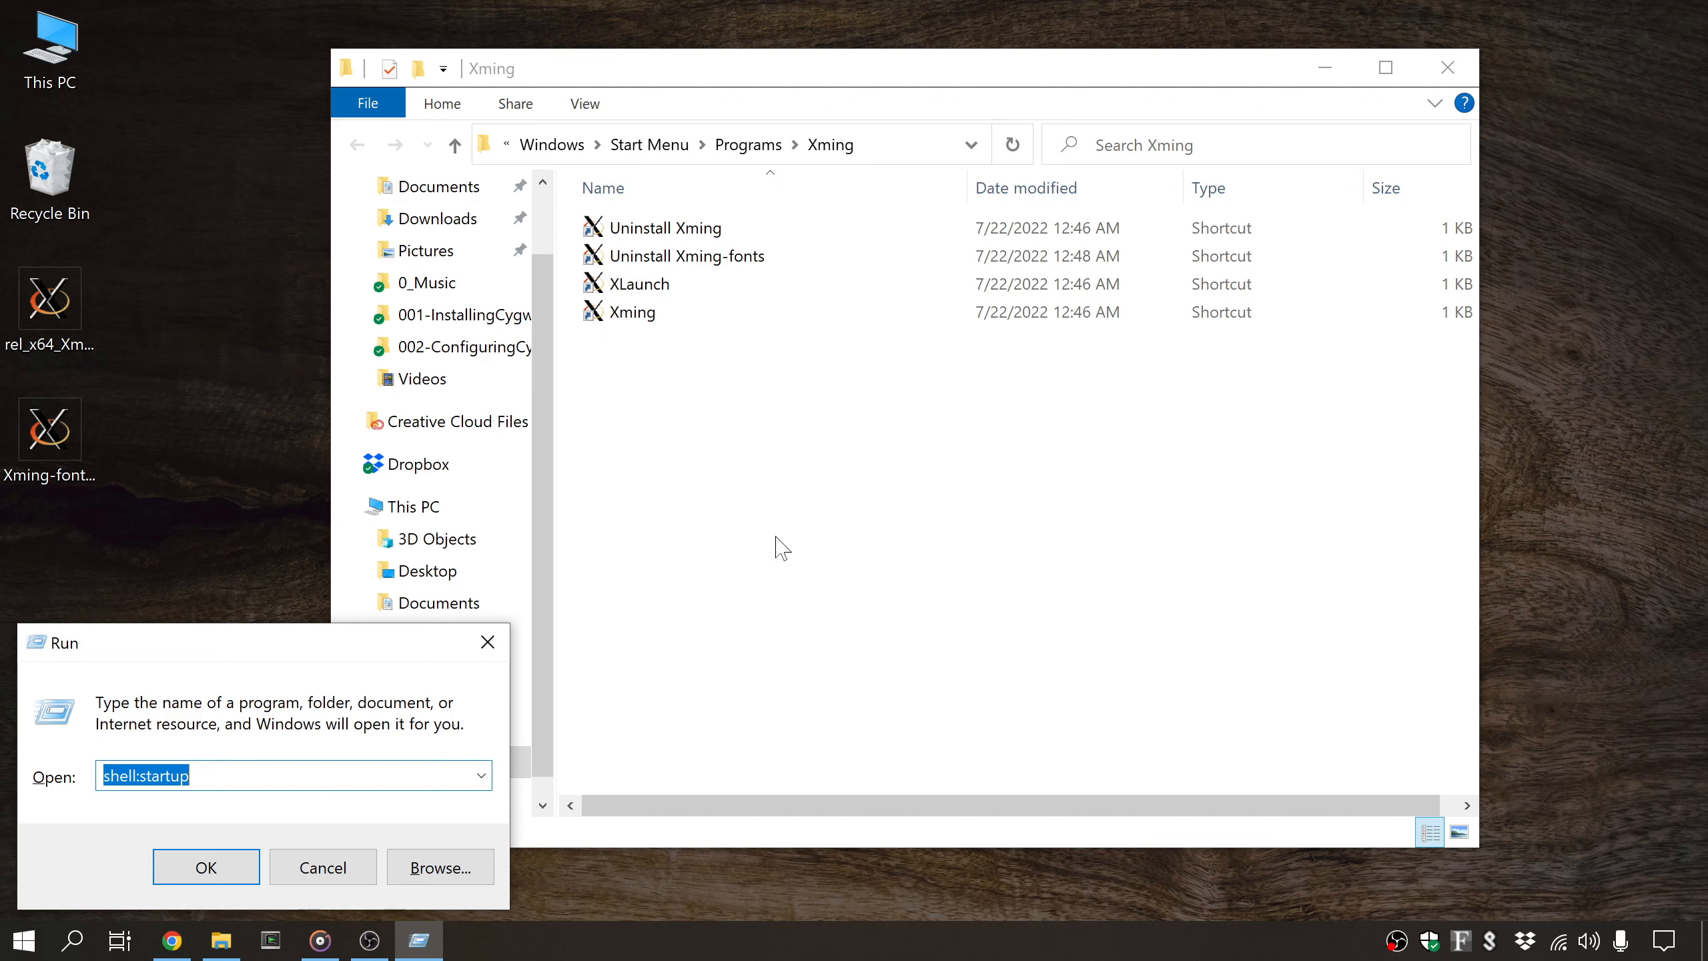
pyautogui.press('End')
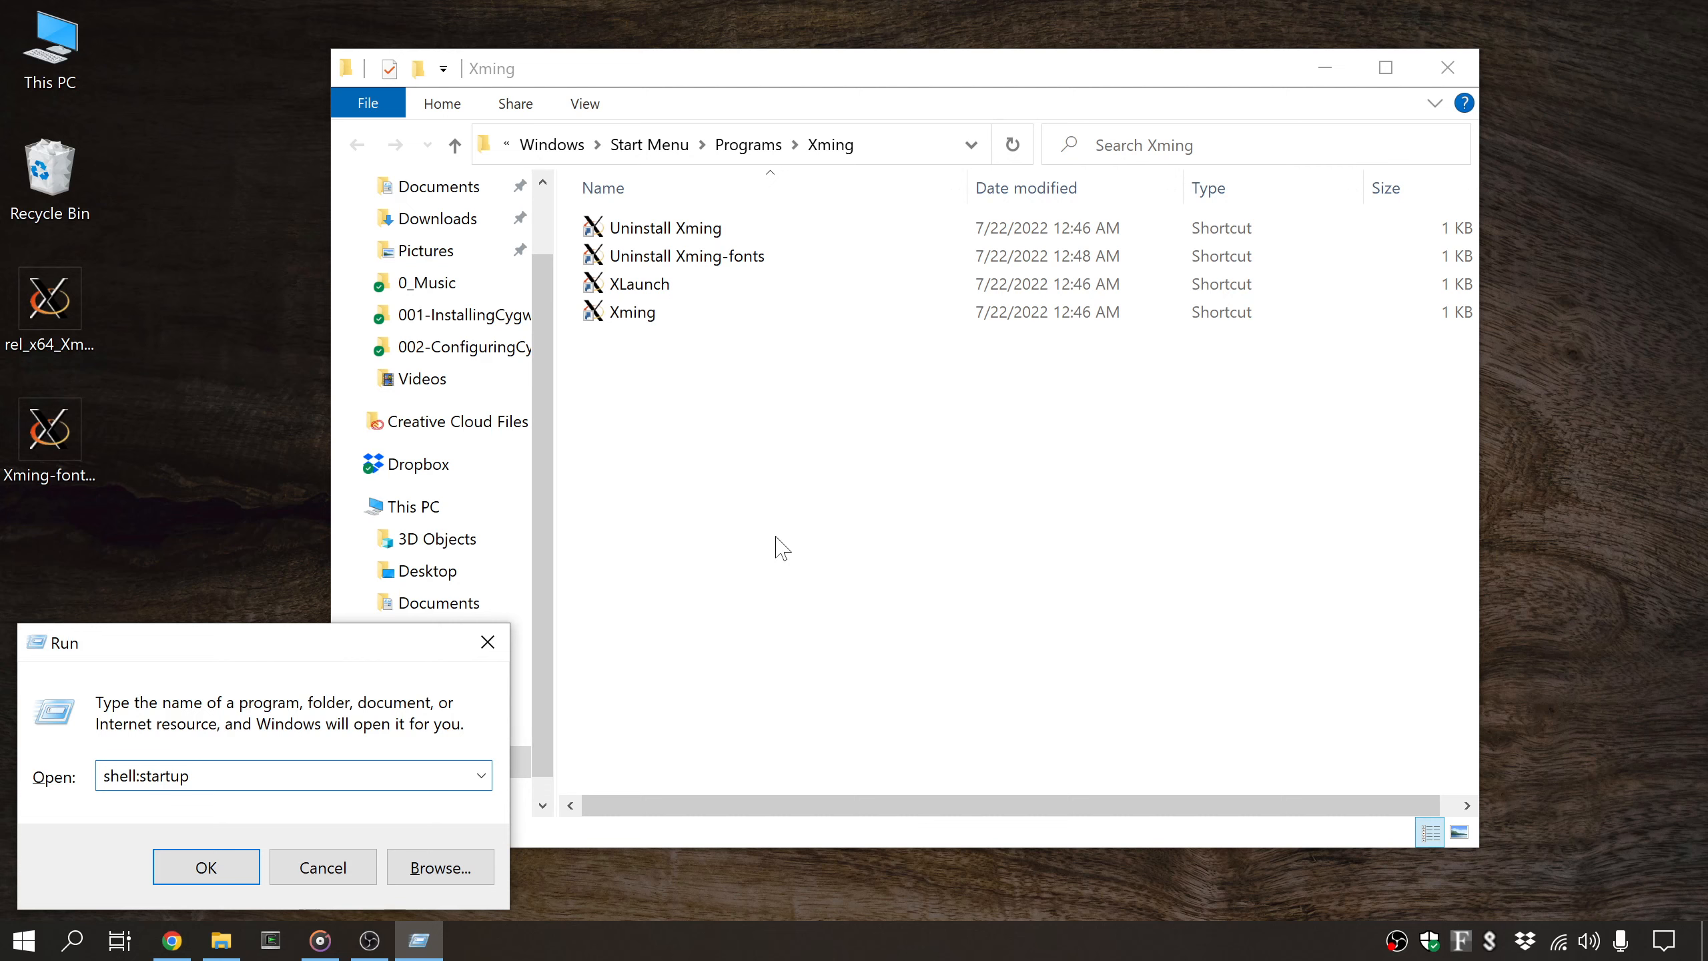
pyautogui.press('Return')
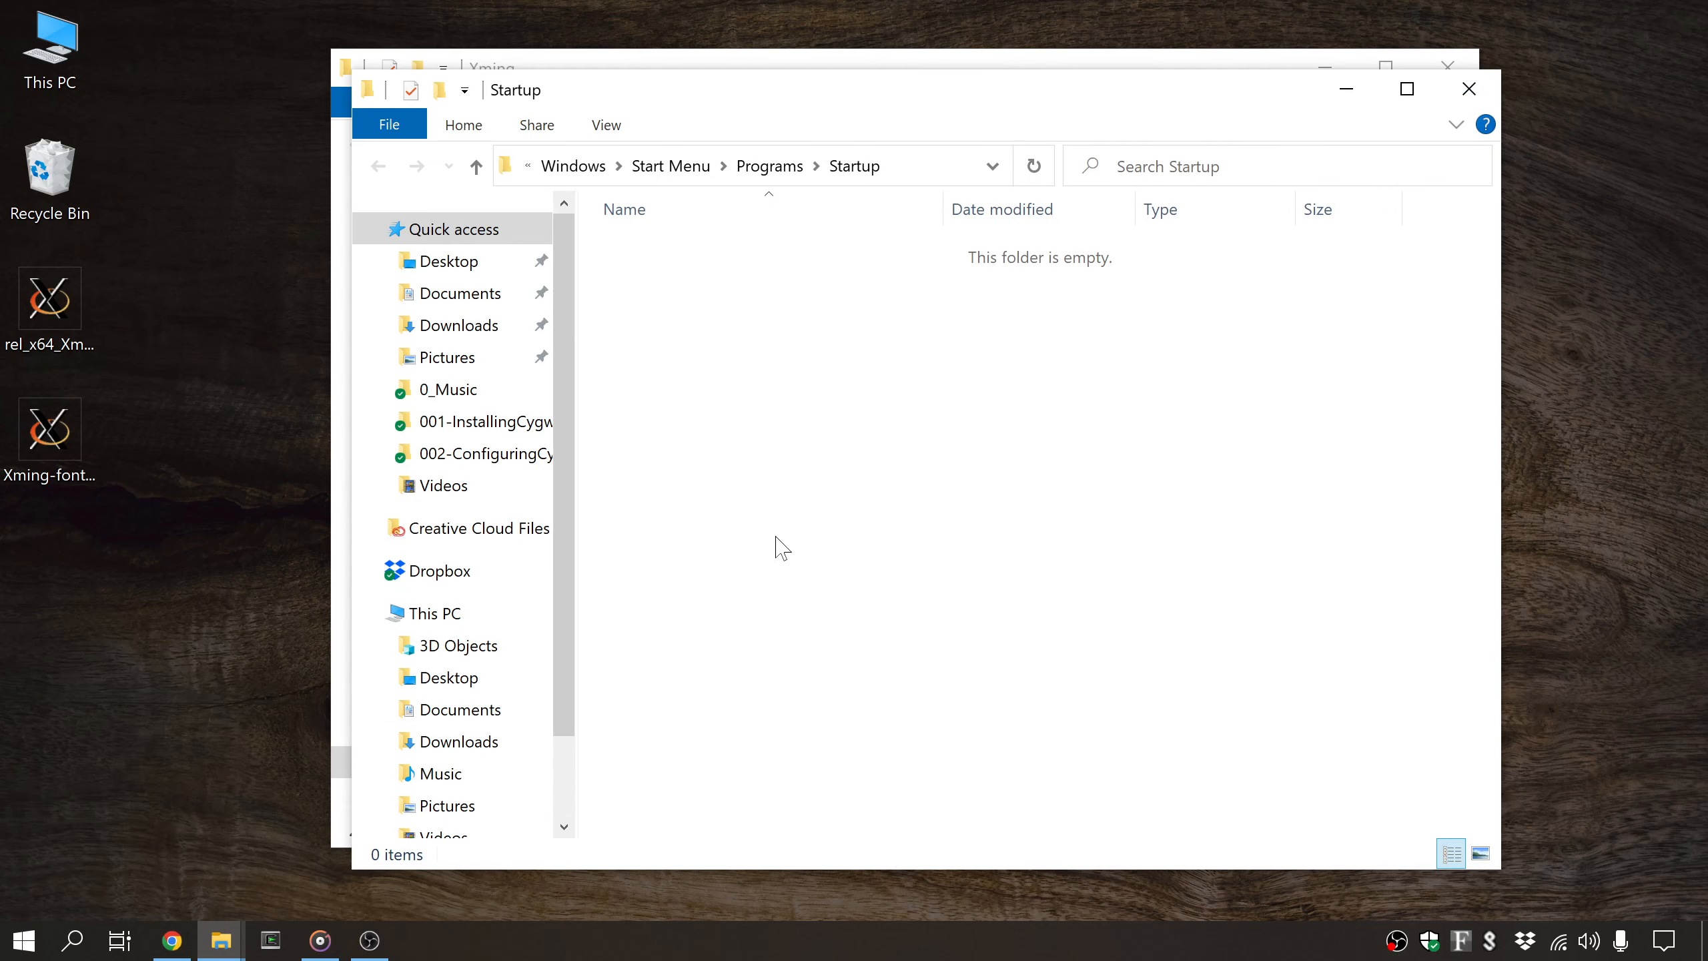
pyautogui.moveTo(851, 80); pyautogui.dragTo(1024, 138)
# - Copy the Xming shortcut from the Xming programs folder into the Startup folder
pyautogui.click(995, 73)
pyautogui.click(600, 315)
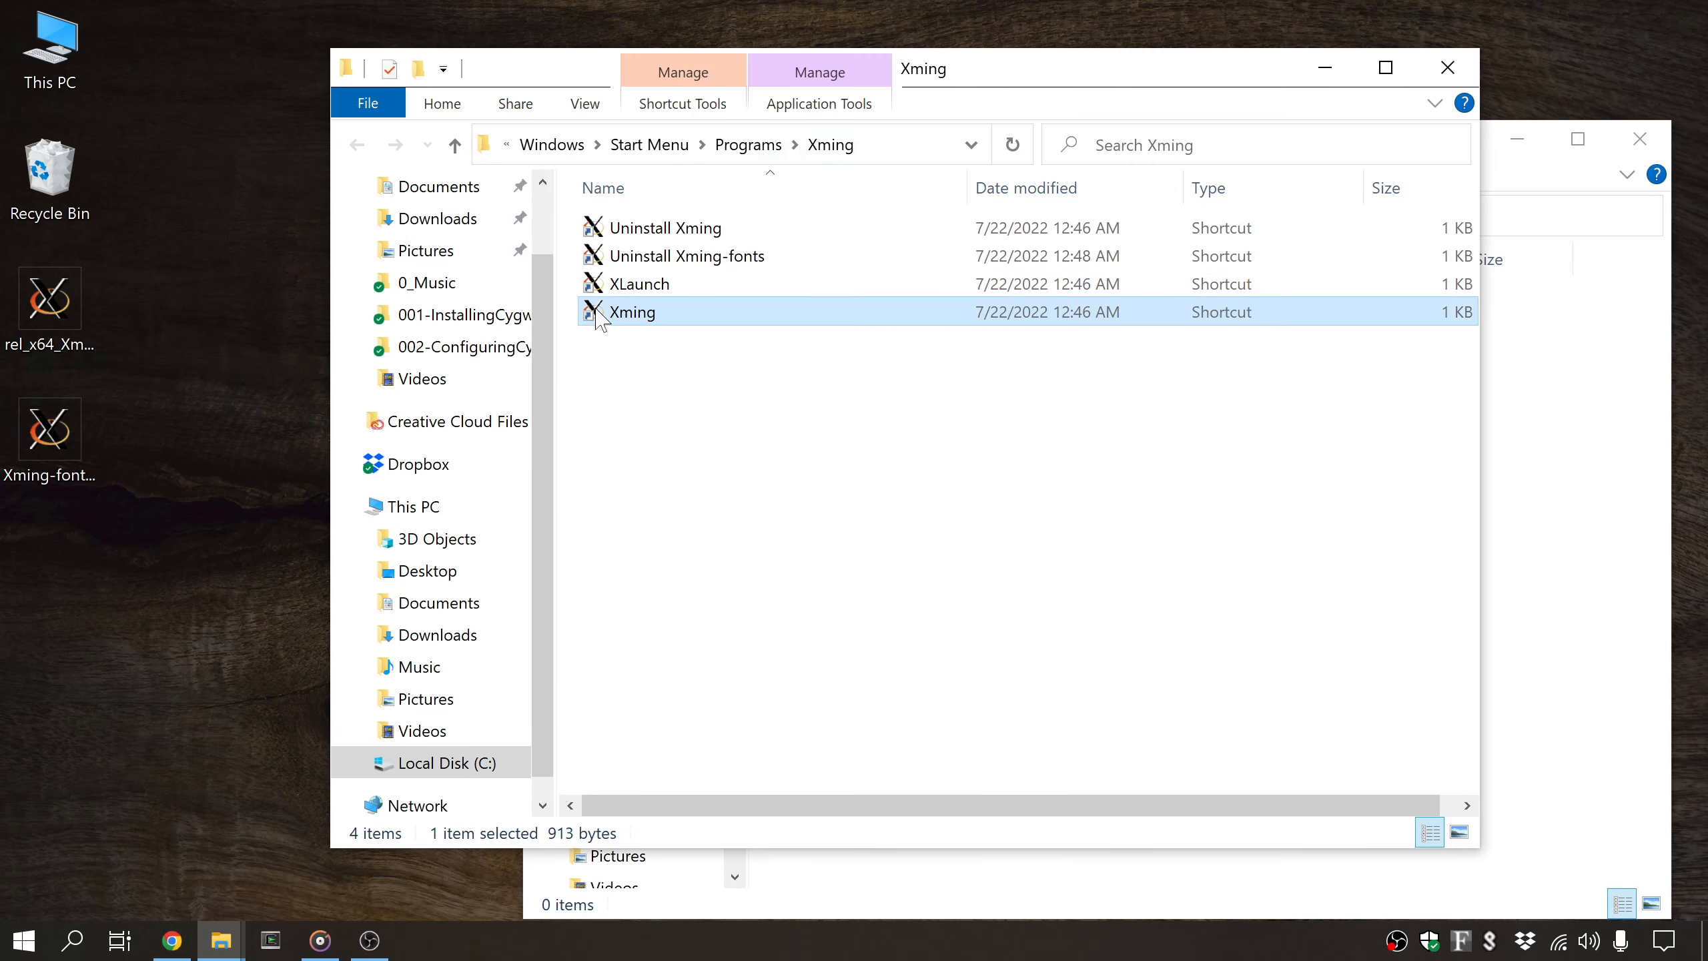
pyautogui.click(1486, 463)
pyautogui.hotkey('ctrl', 'v')
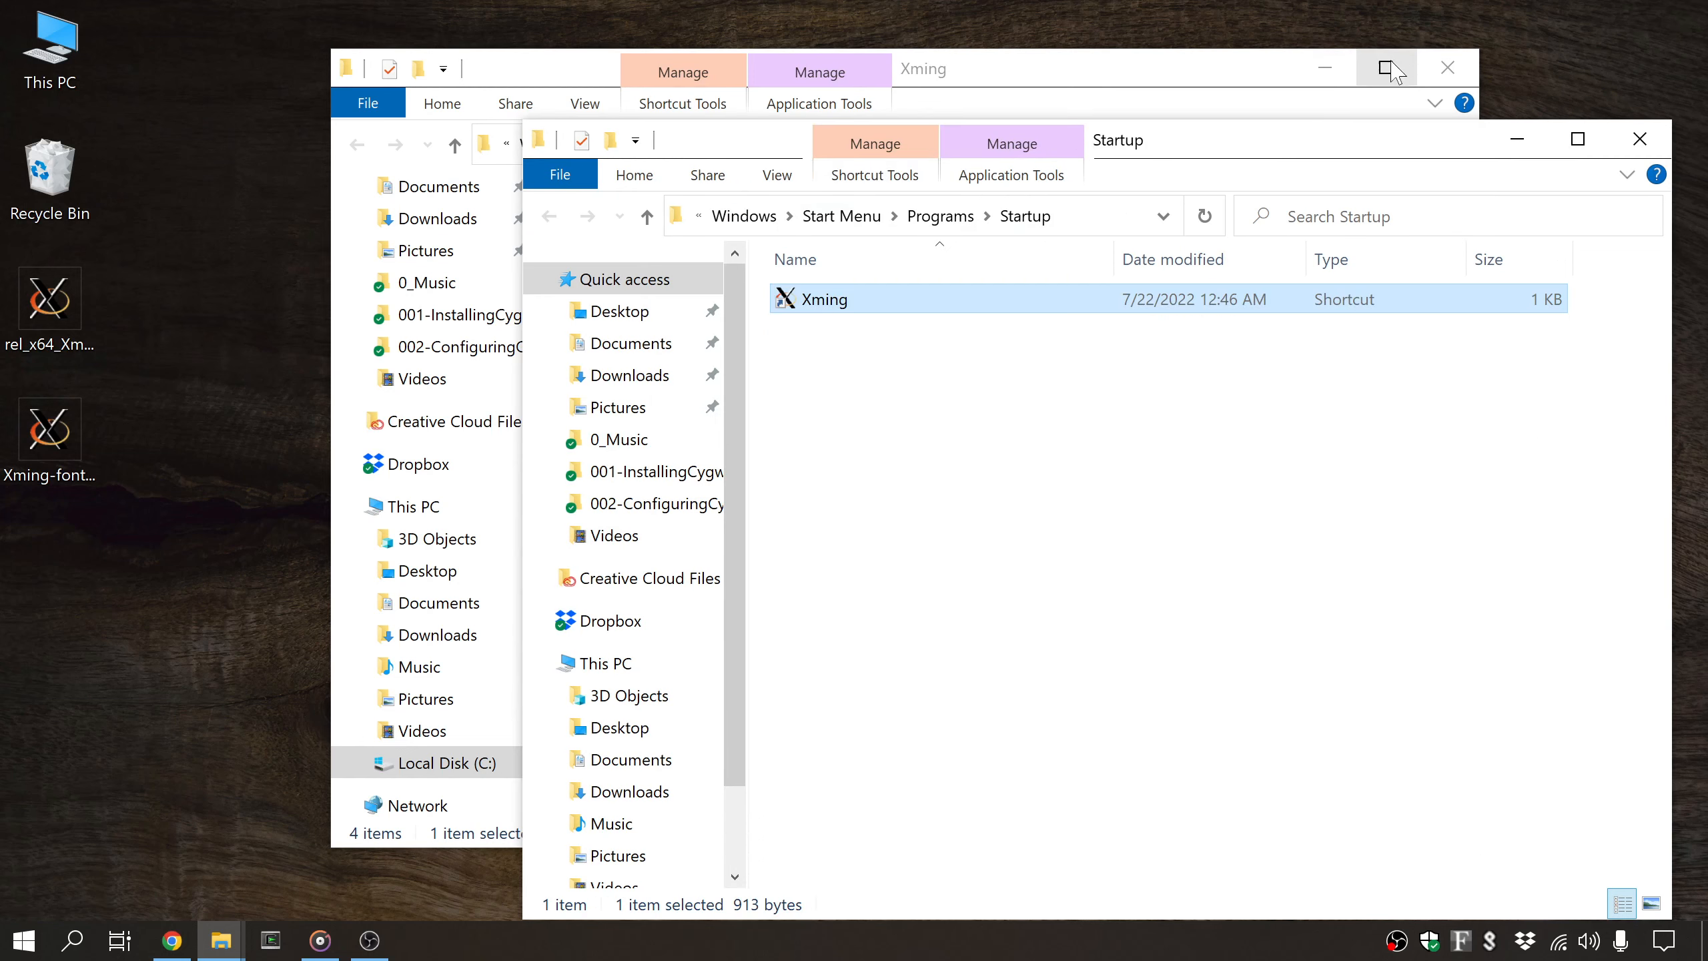
# - Close the Startup folder, launch Xming from its shortcut in the Xming folder, and close that folder window
pyautogui.click(1639, 142)
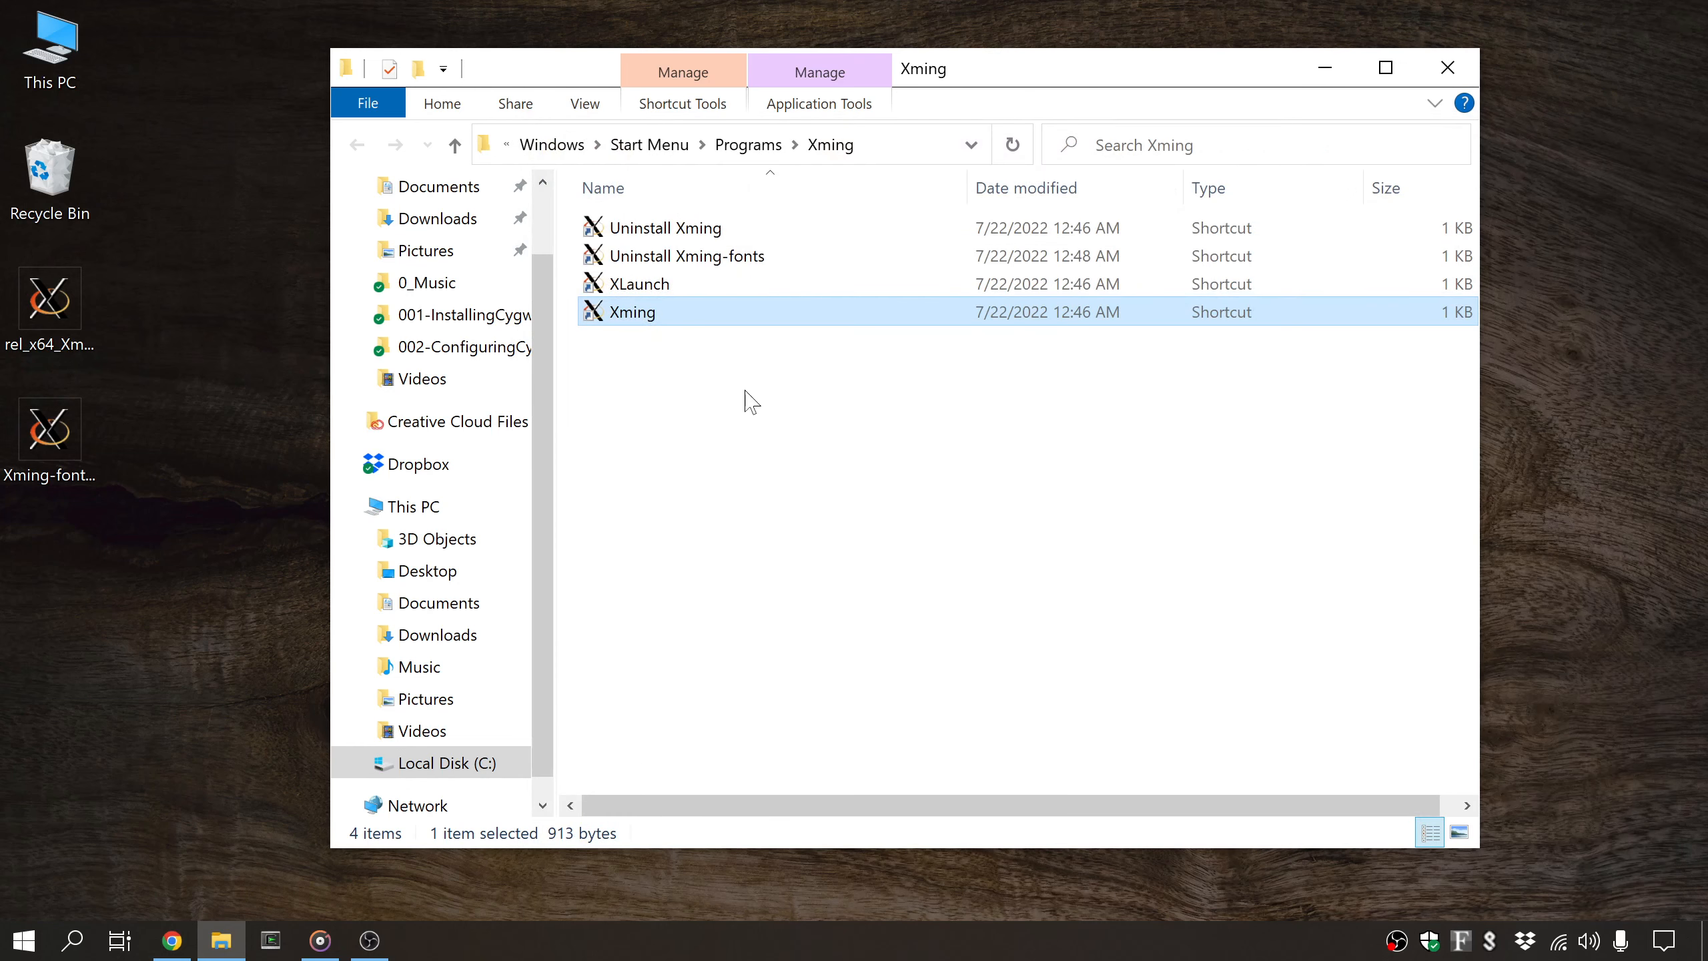
pyautogui.doubleClick(624, 315)
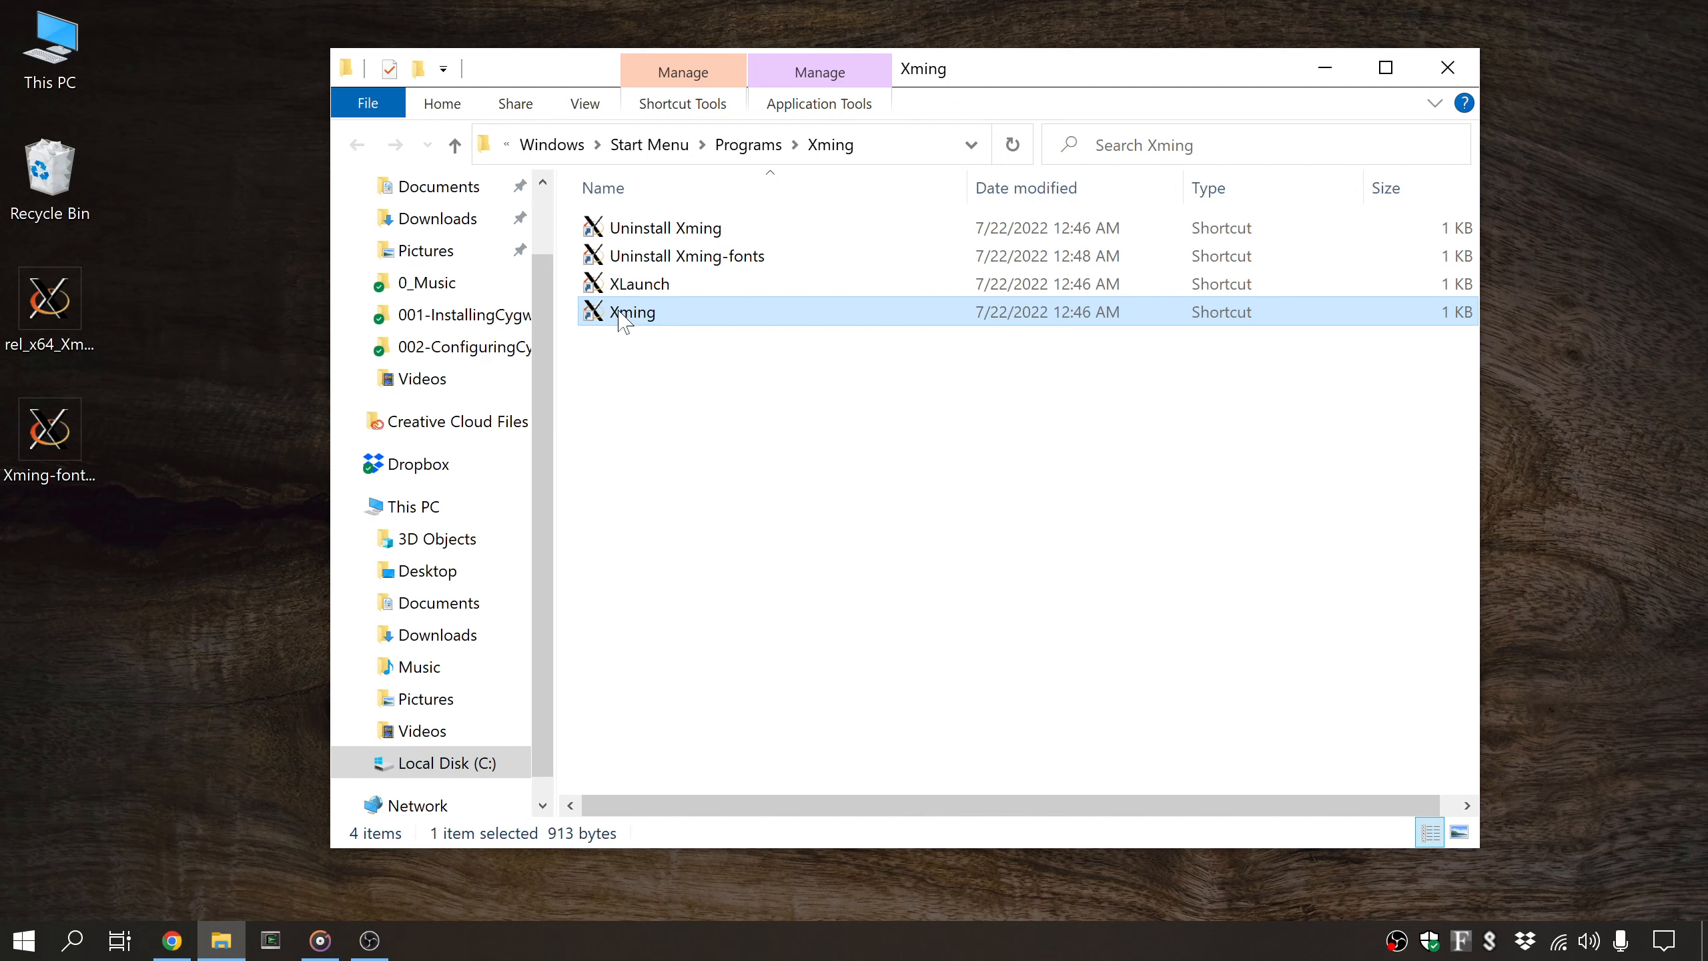
pyautogui.click(1456, 70)
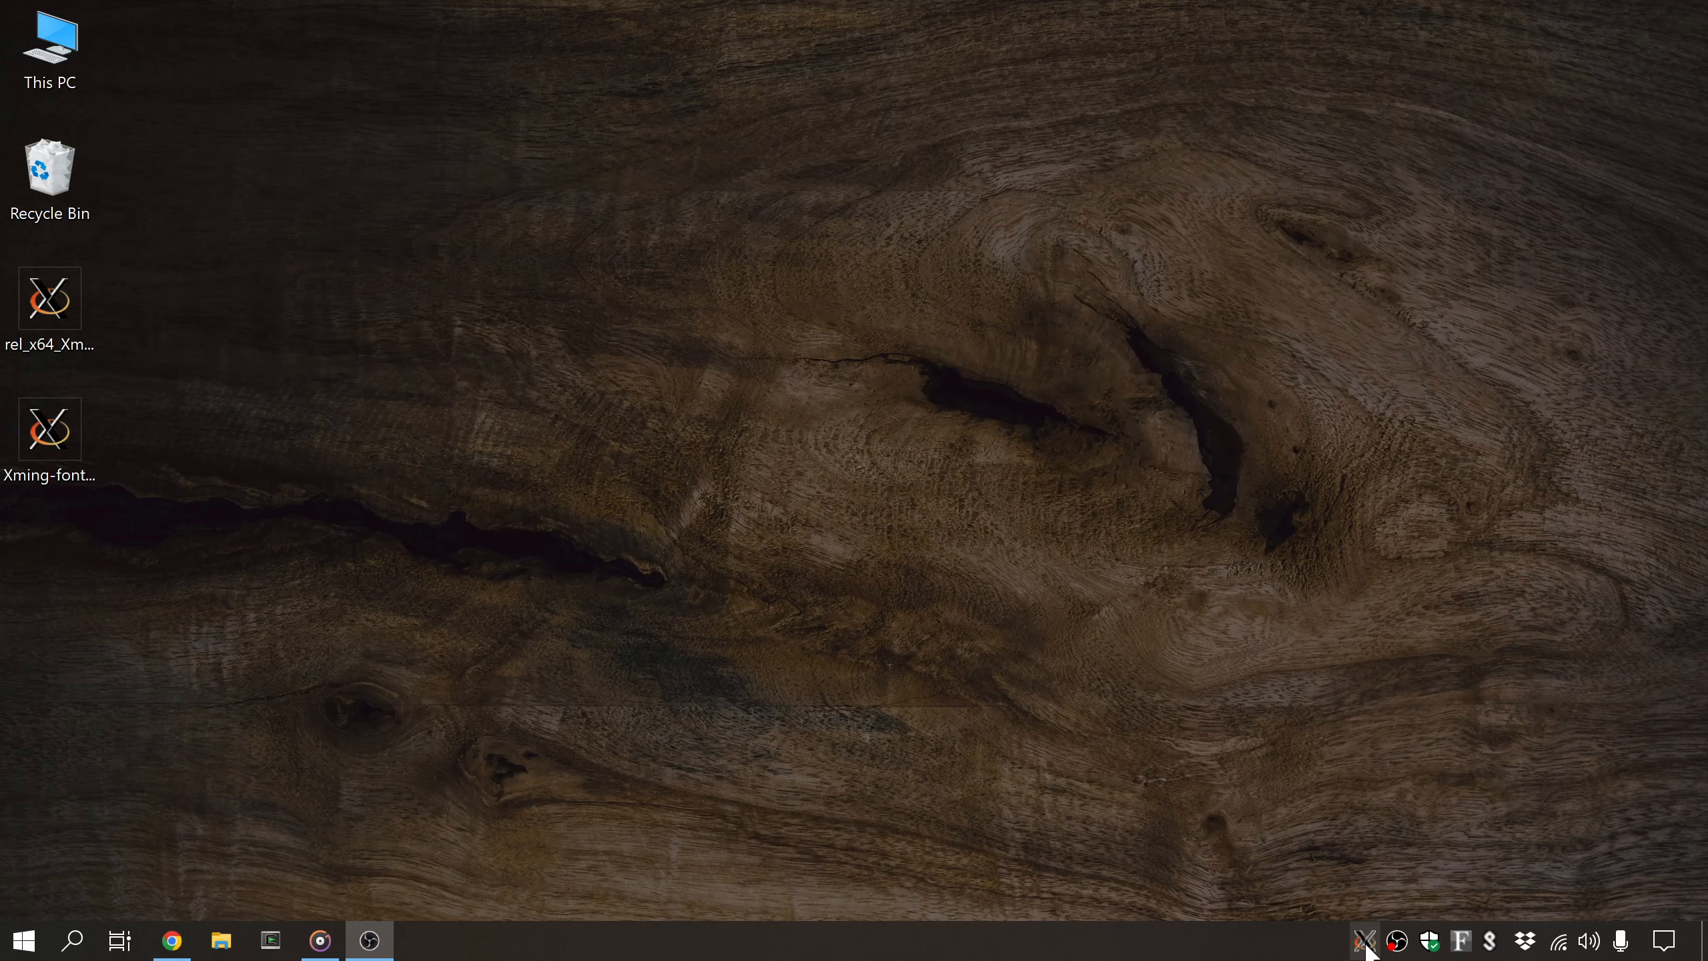
# - Run nedit in a new Cygwin terminal, and bring its window in front of the terminal near the top of the desktop
pyautogui.click(270, 940)
pyautogui.press('super+3')
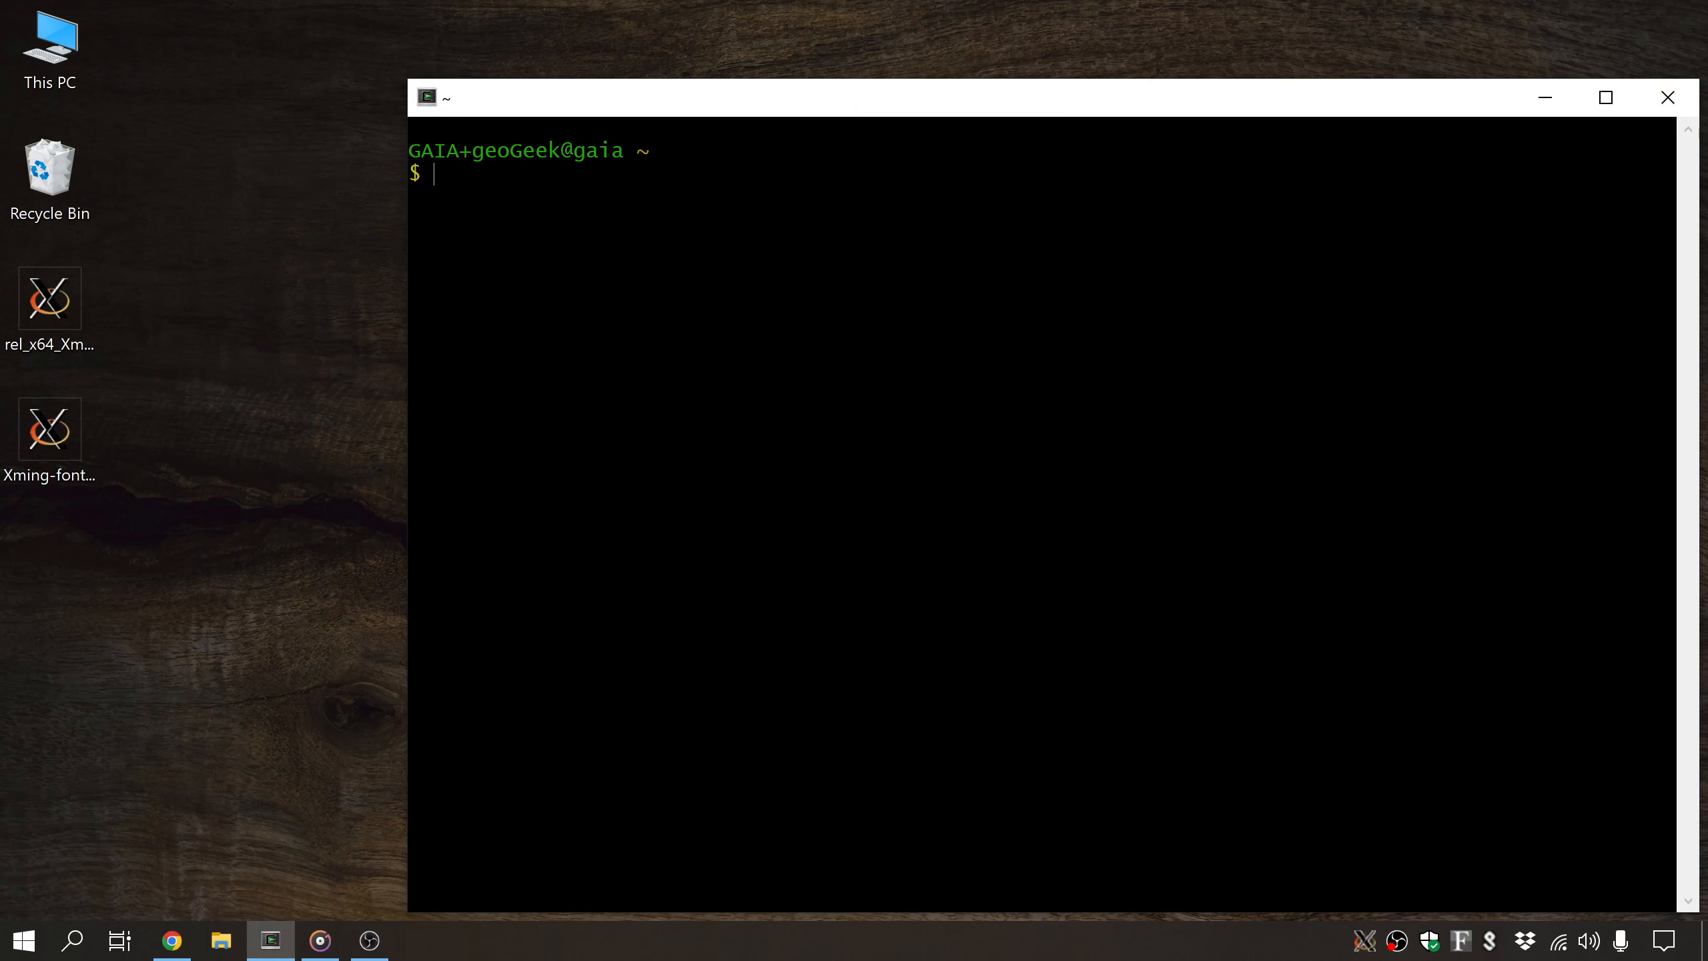
pyautogui.write('nedit')
pyautogui.press('Return')
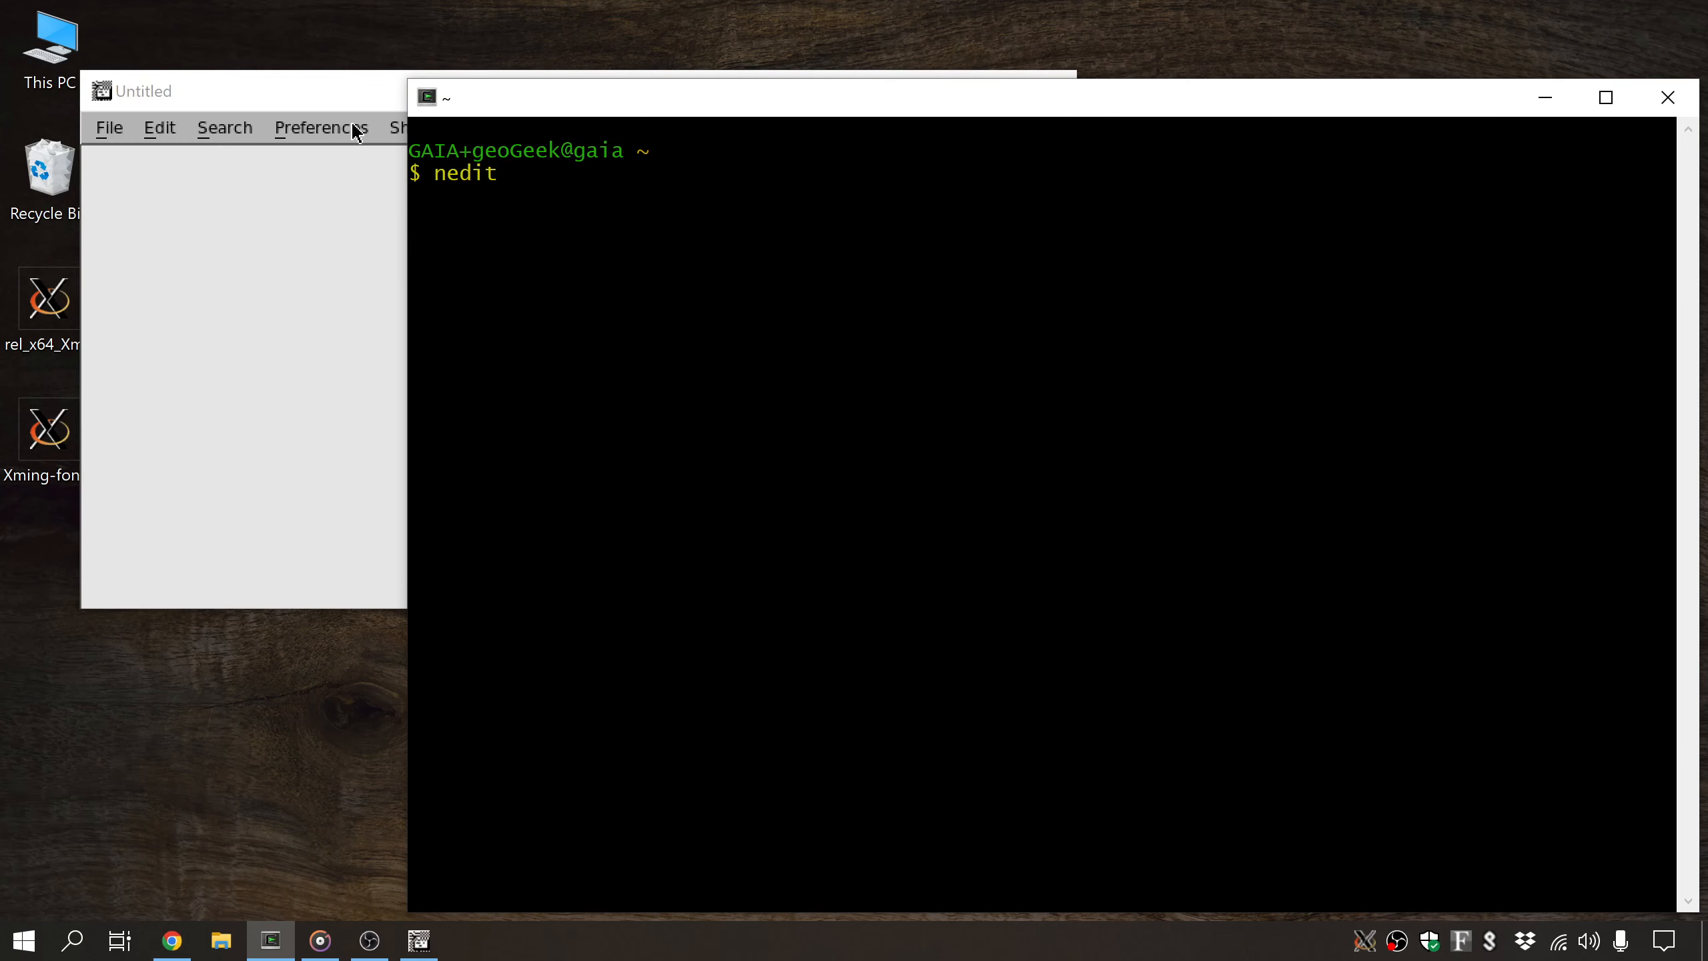
pyautogui.click(340, 104)
pyautogui.moveTo(333, 94); pyautogui.dragTo(348, 36)
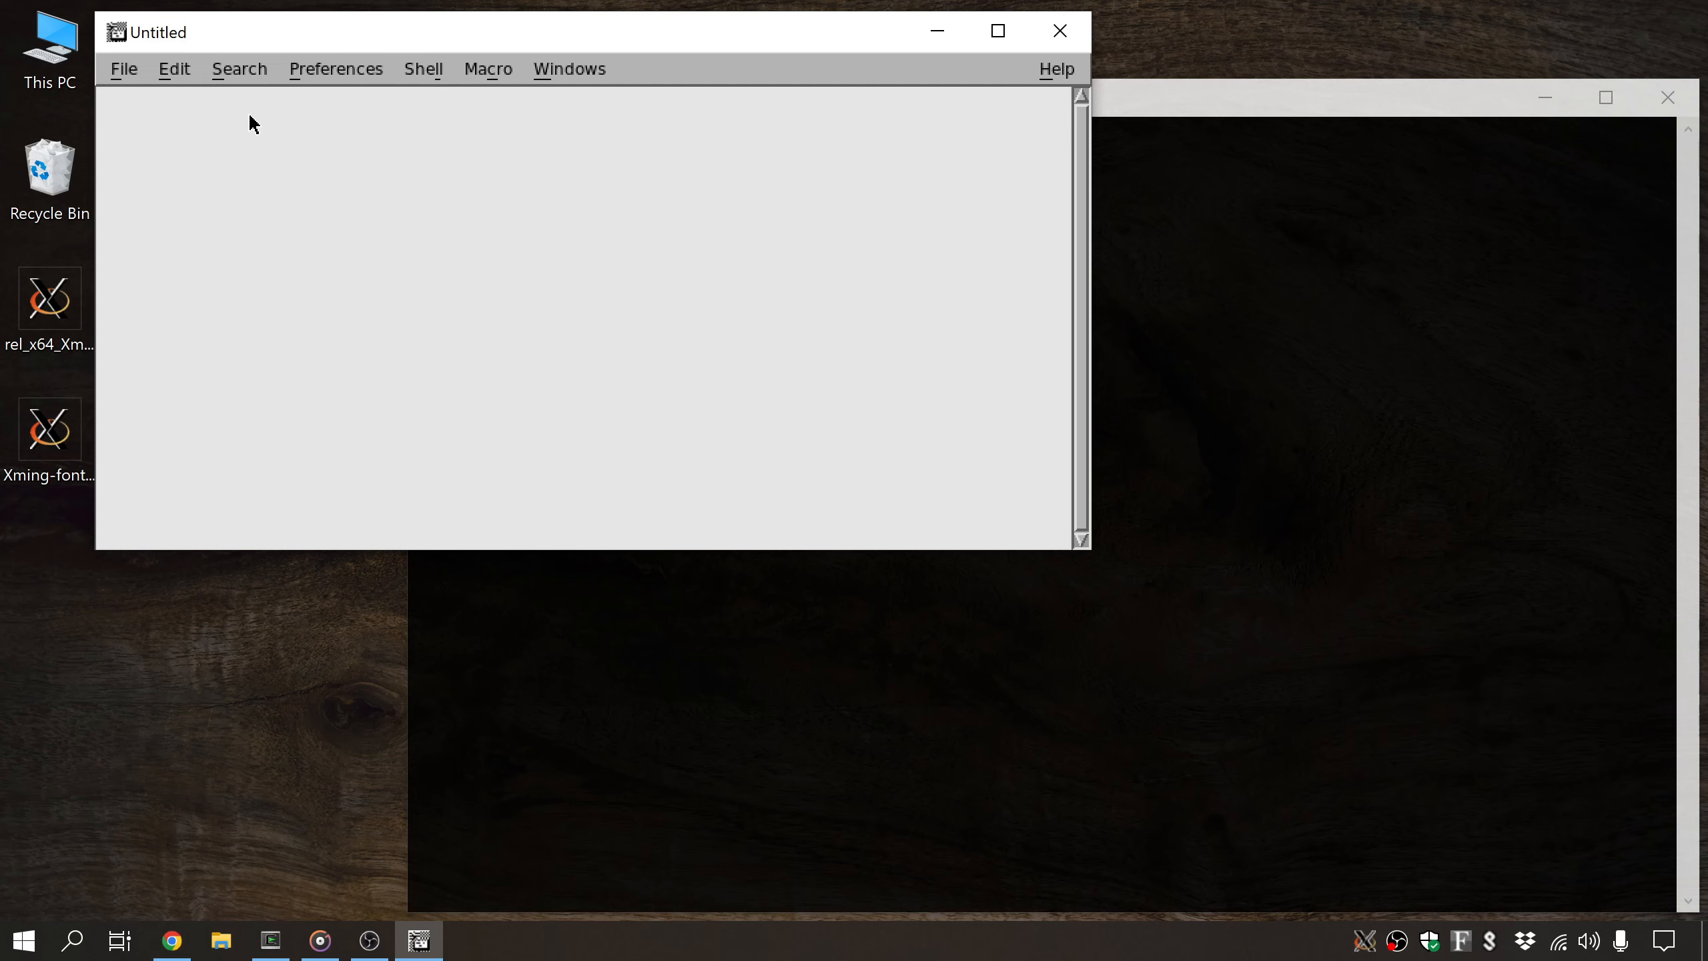
# - Enter some random test characters in the blank NEdit document and erase them
pyautogui.write('fhdjkdshhkjds')
pyautogui.press('BackSpace')
pyautogui.press('BackSpace')
pyautogui.press('BackSpace')
pyautogui.press('BackSpace')
pyautogui.press('BackSpace')
pyautogui.press('BackSpace')
pyautogui.press('BackSpace')
pyautogui.press('BackSpace')
pyautogui.press('BackSpace')
pyautogui.press('BackSpace')
pyautogui.press('BackSpace')
pyautogui.press('BackSpace')
# - Set NEdit's default wrap setting to None
pyautogui.click(320, 72)
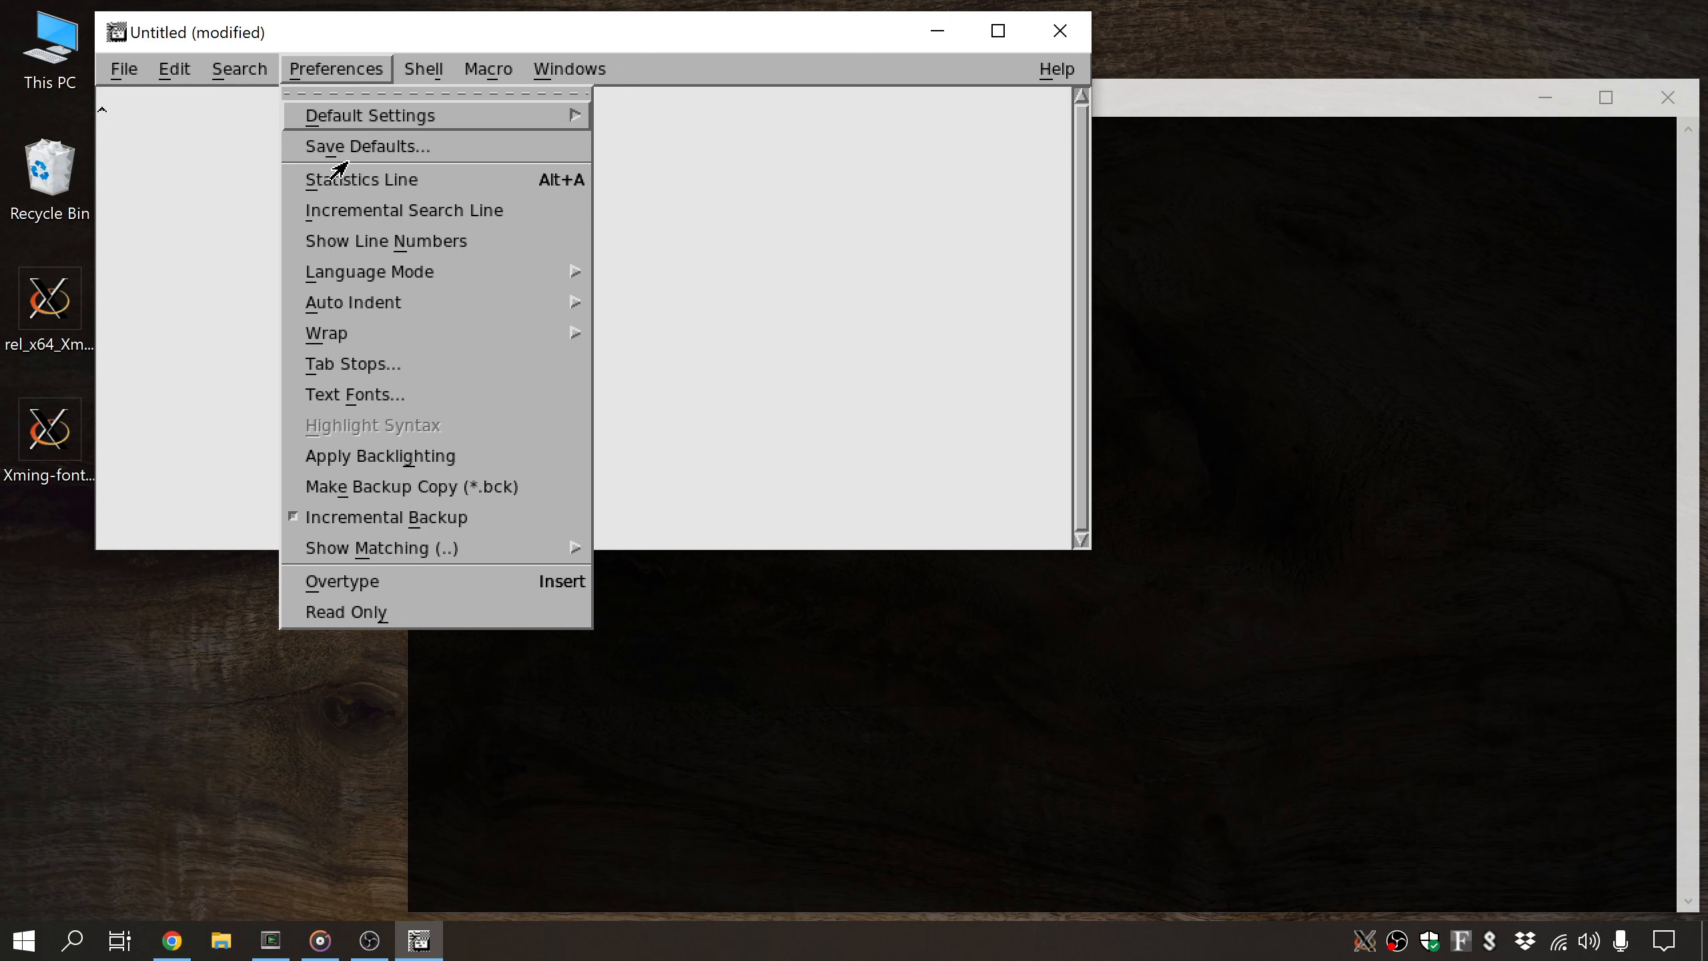
pyautogui.click(329, 115)
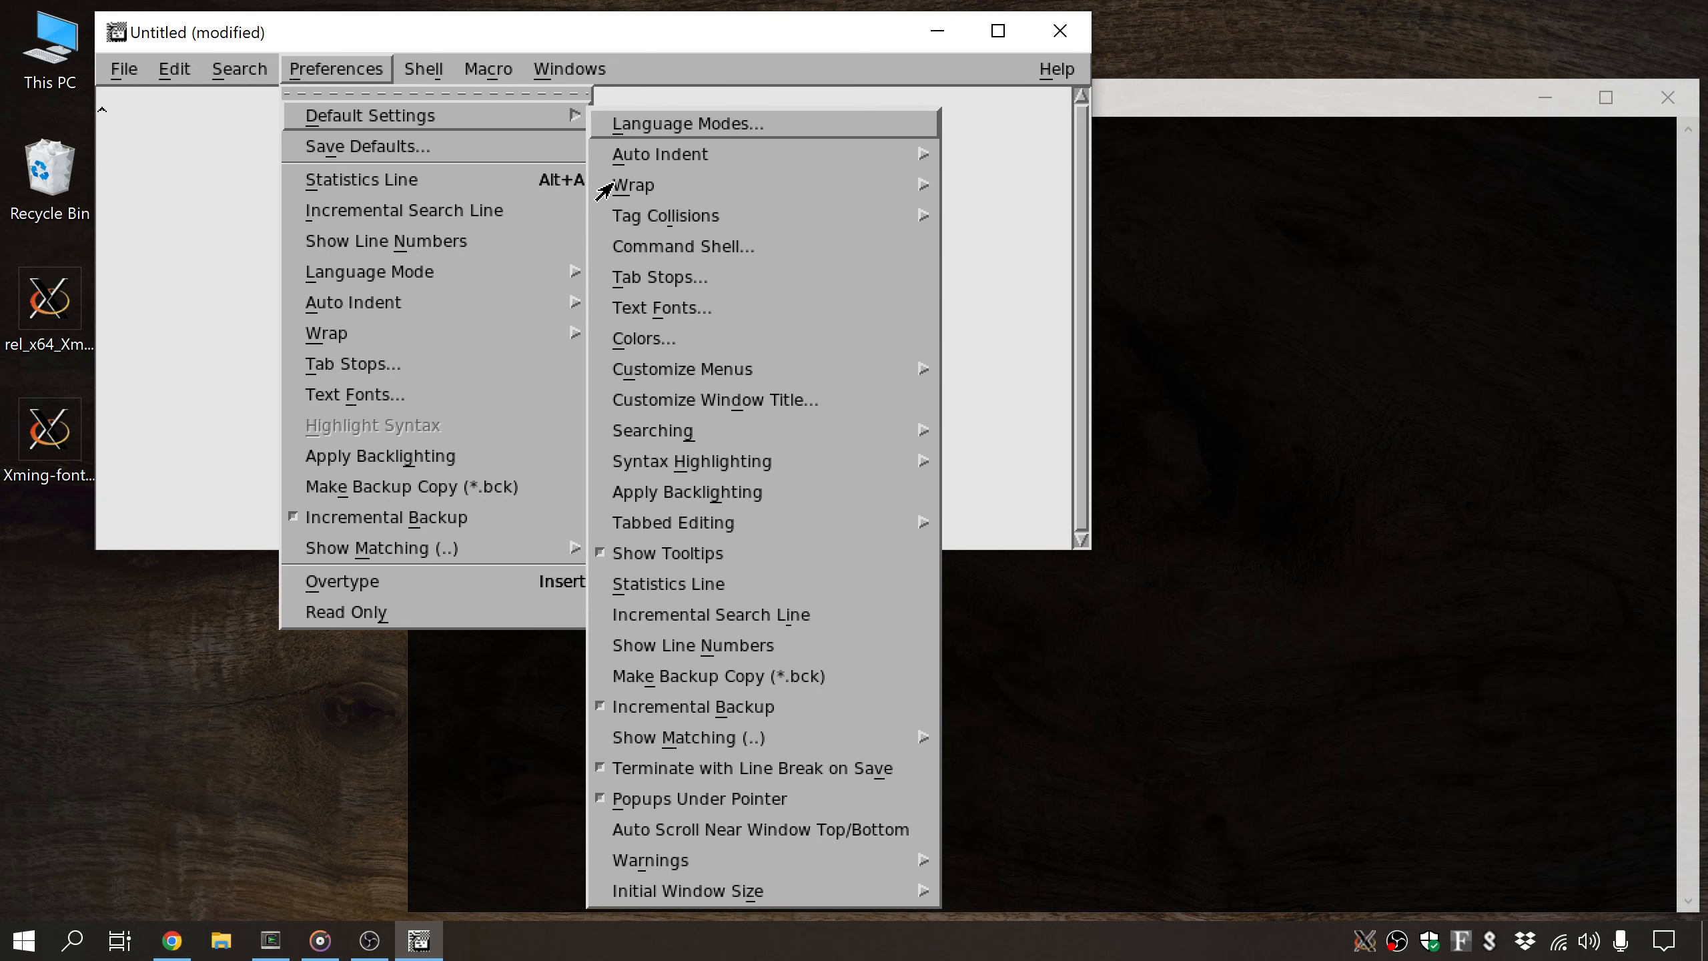
pyautogui.click(632, 194)
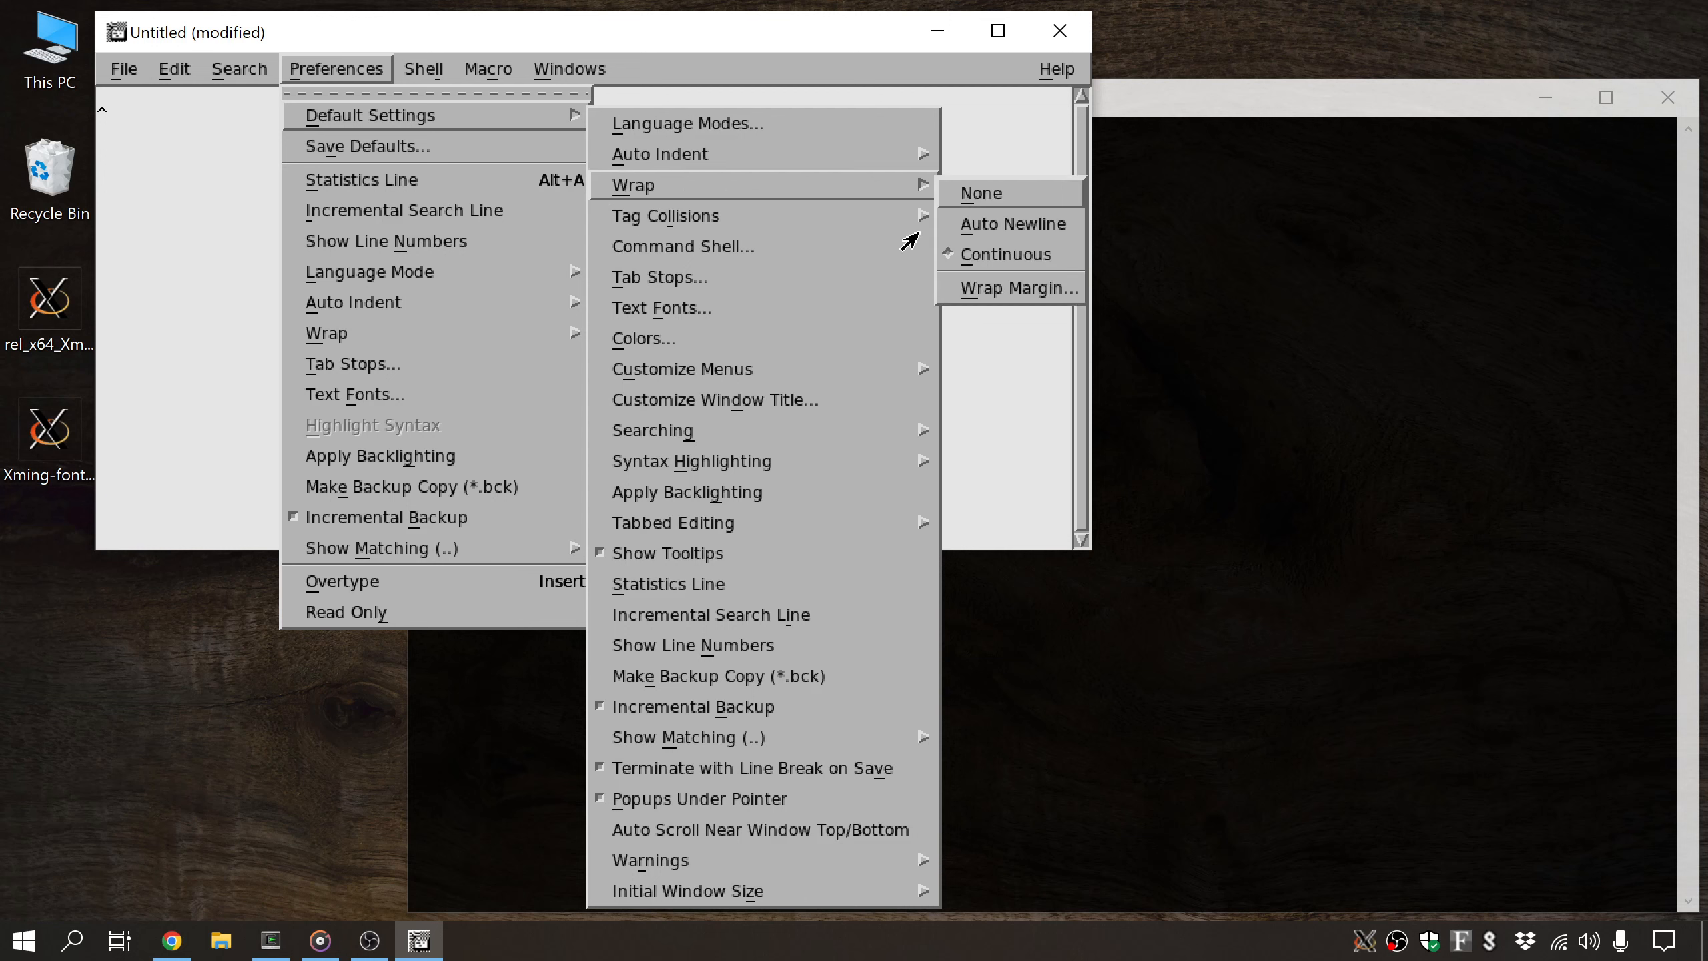
pyautogui.click(976, 195)
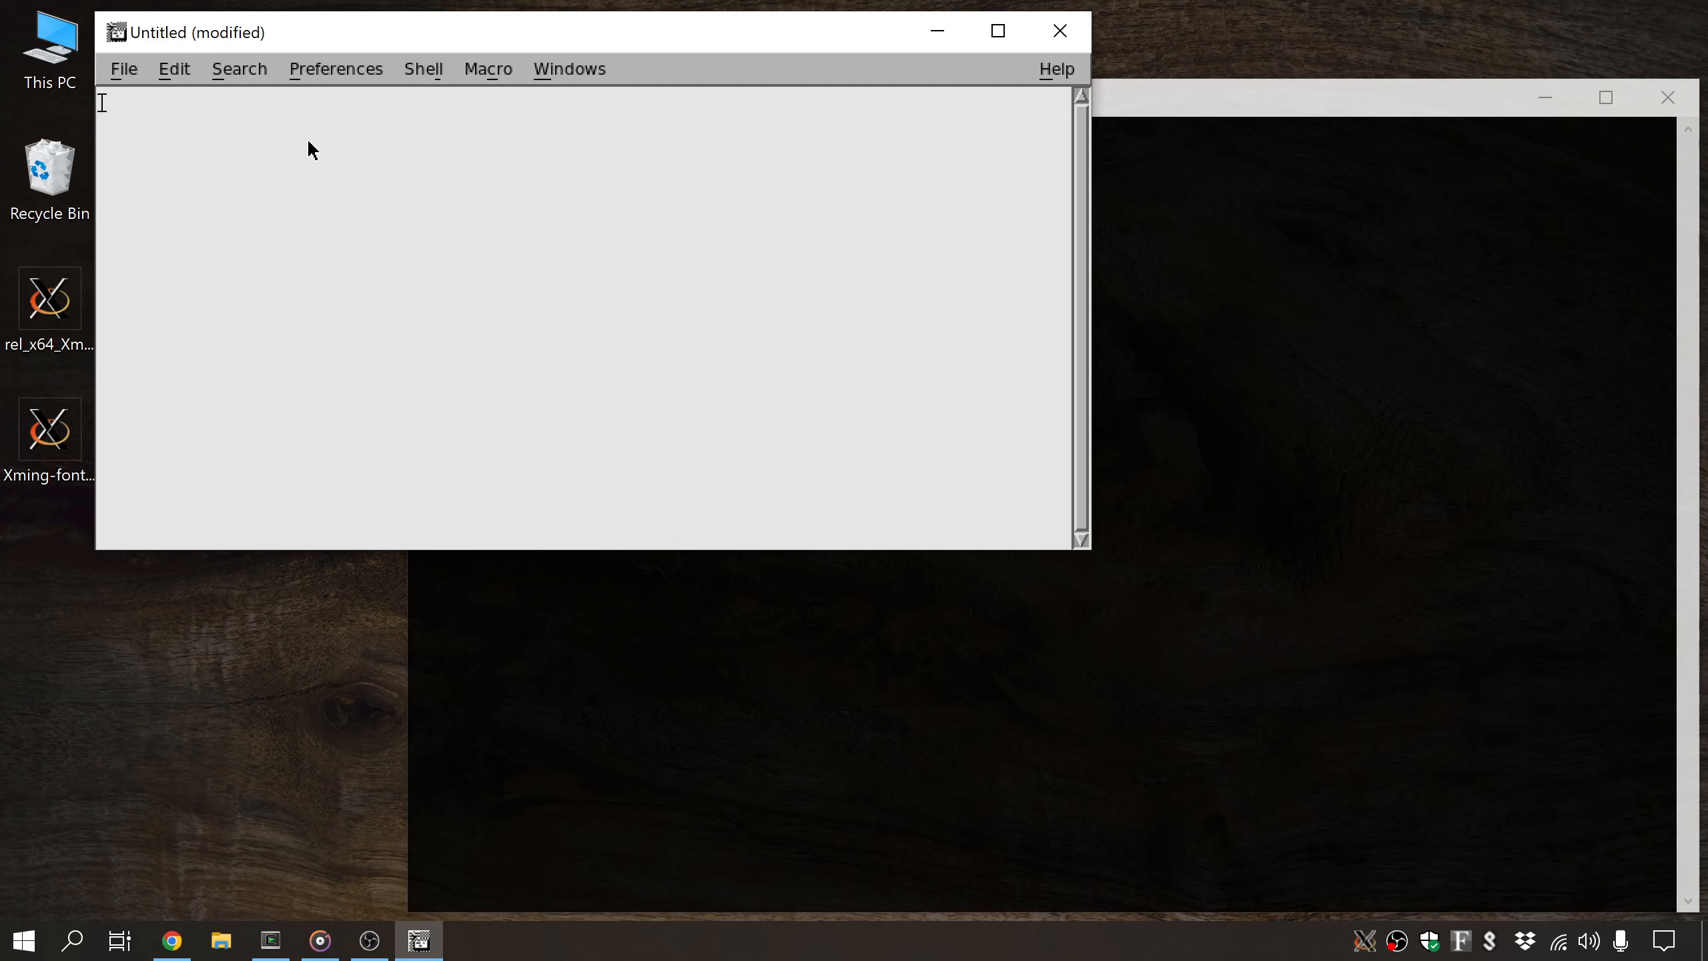
# - Set NEdit's default tab spacing for hardware tab characters to 4, leaving tab emulation off
pyautogui.click(338, 69)
pyautogui.moveTo(371, 129)
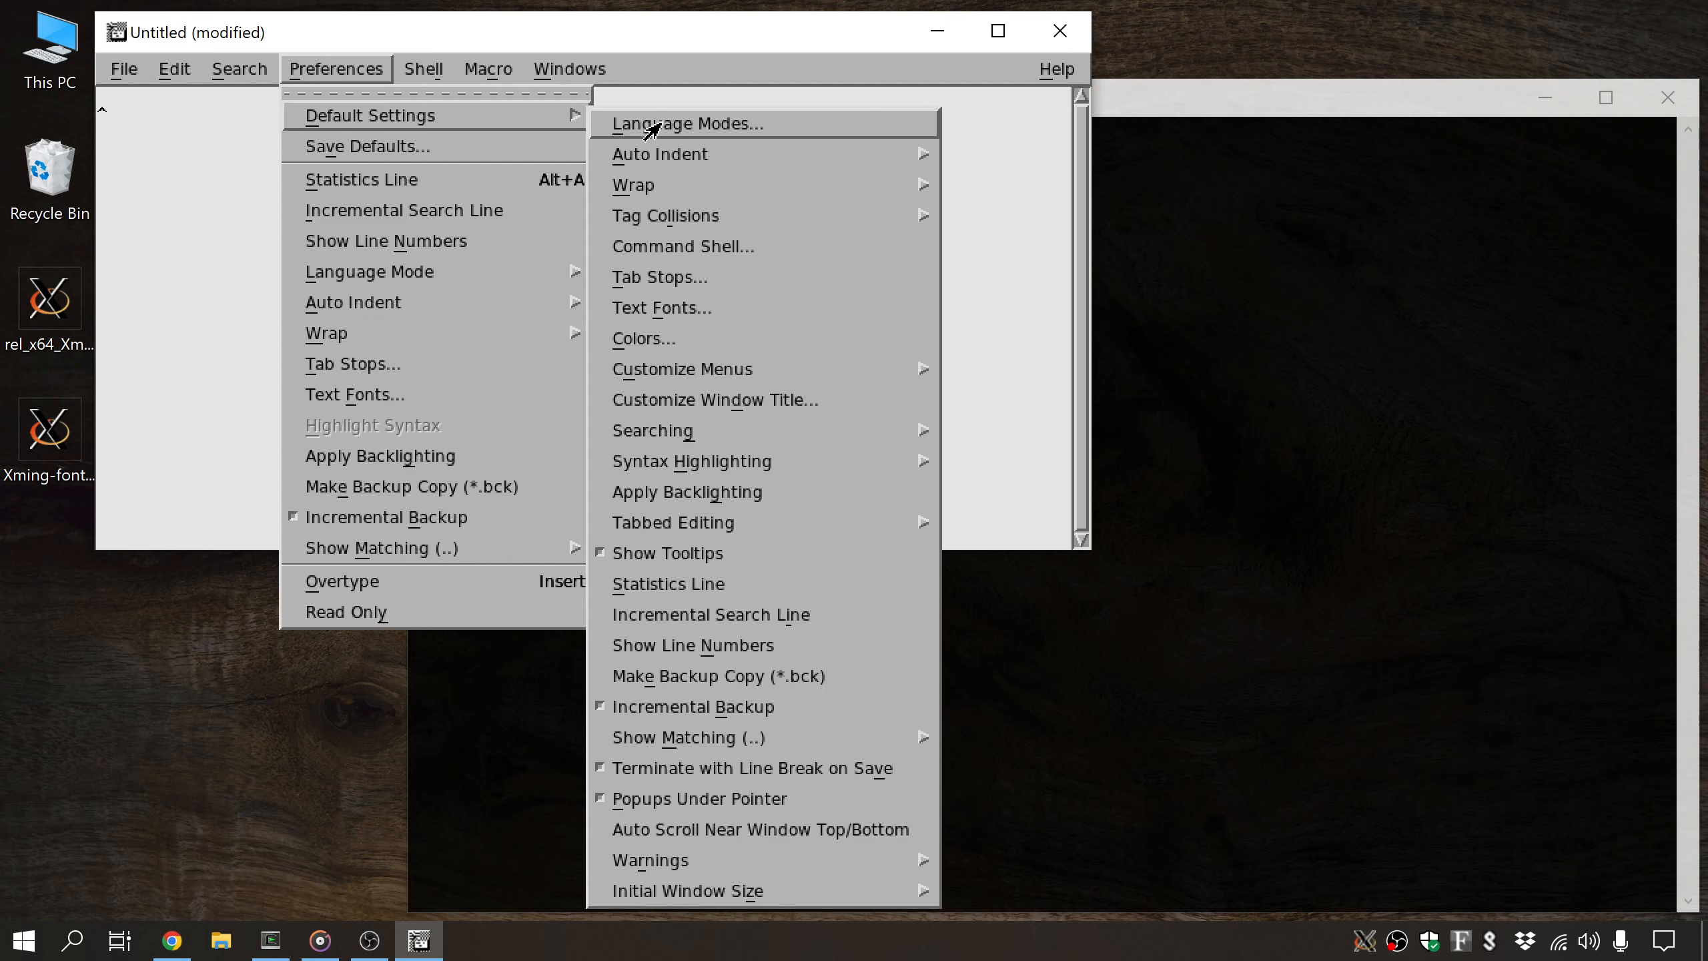
pyautogui.click(656, 277)
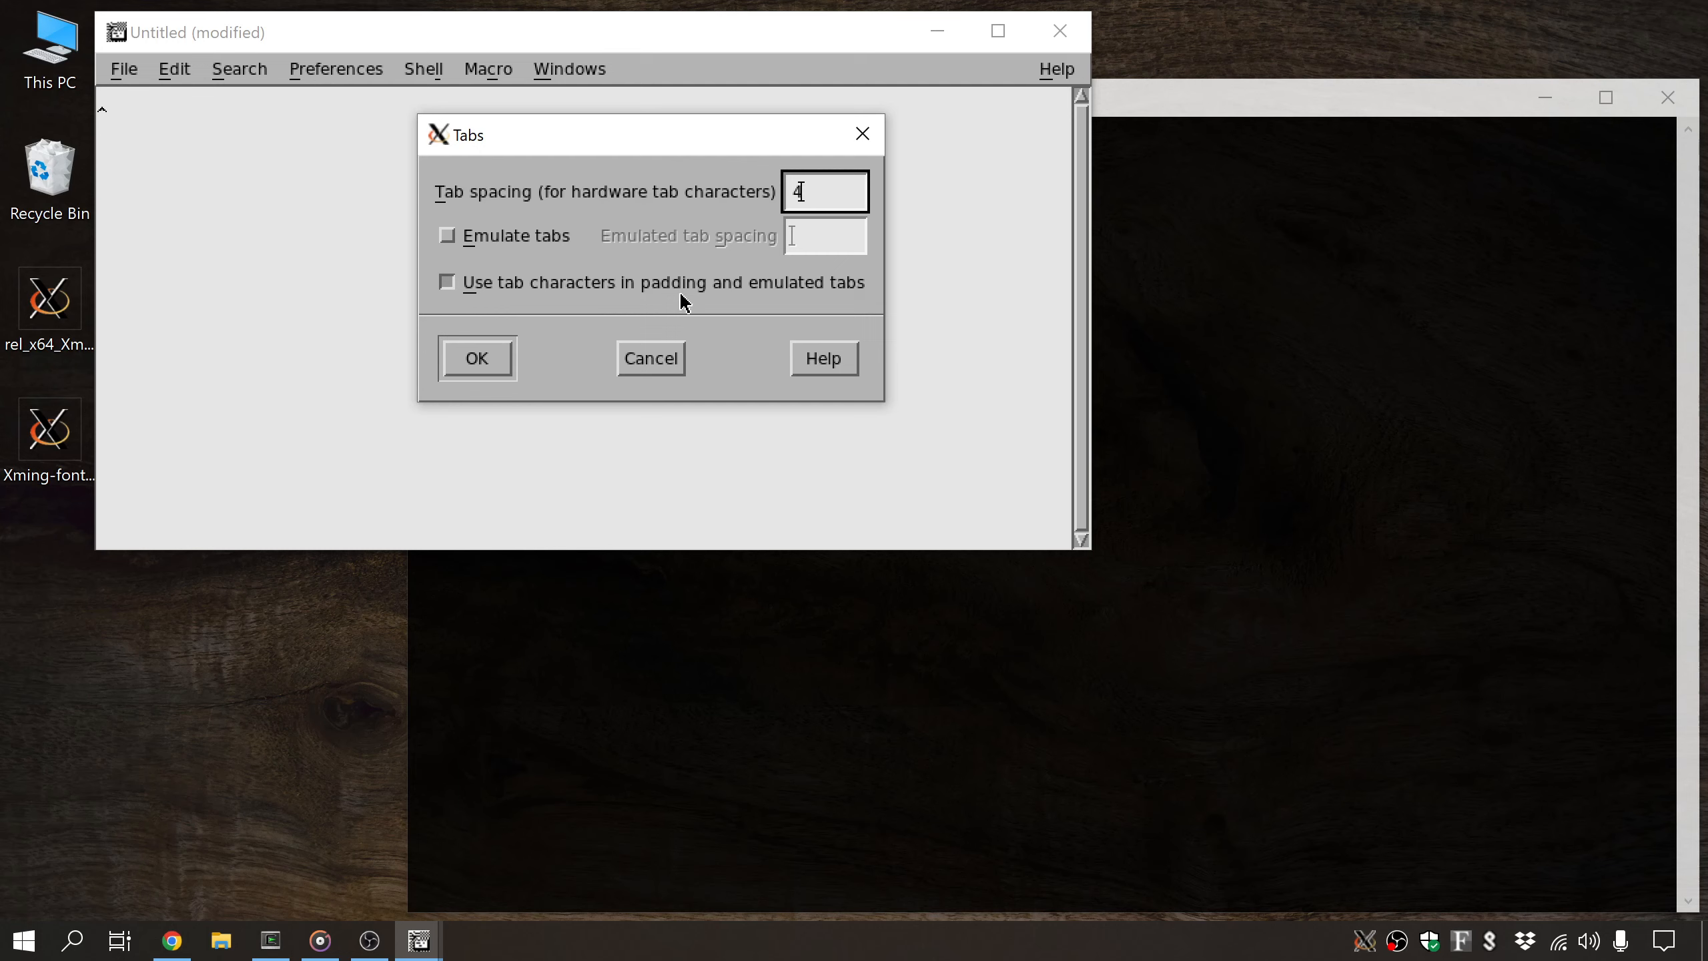
pyautogui.click(460, 362)
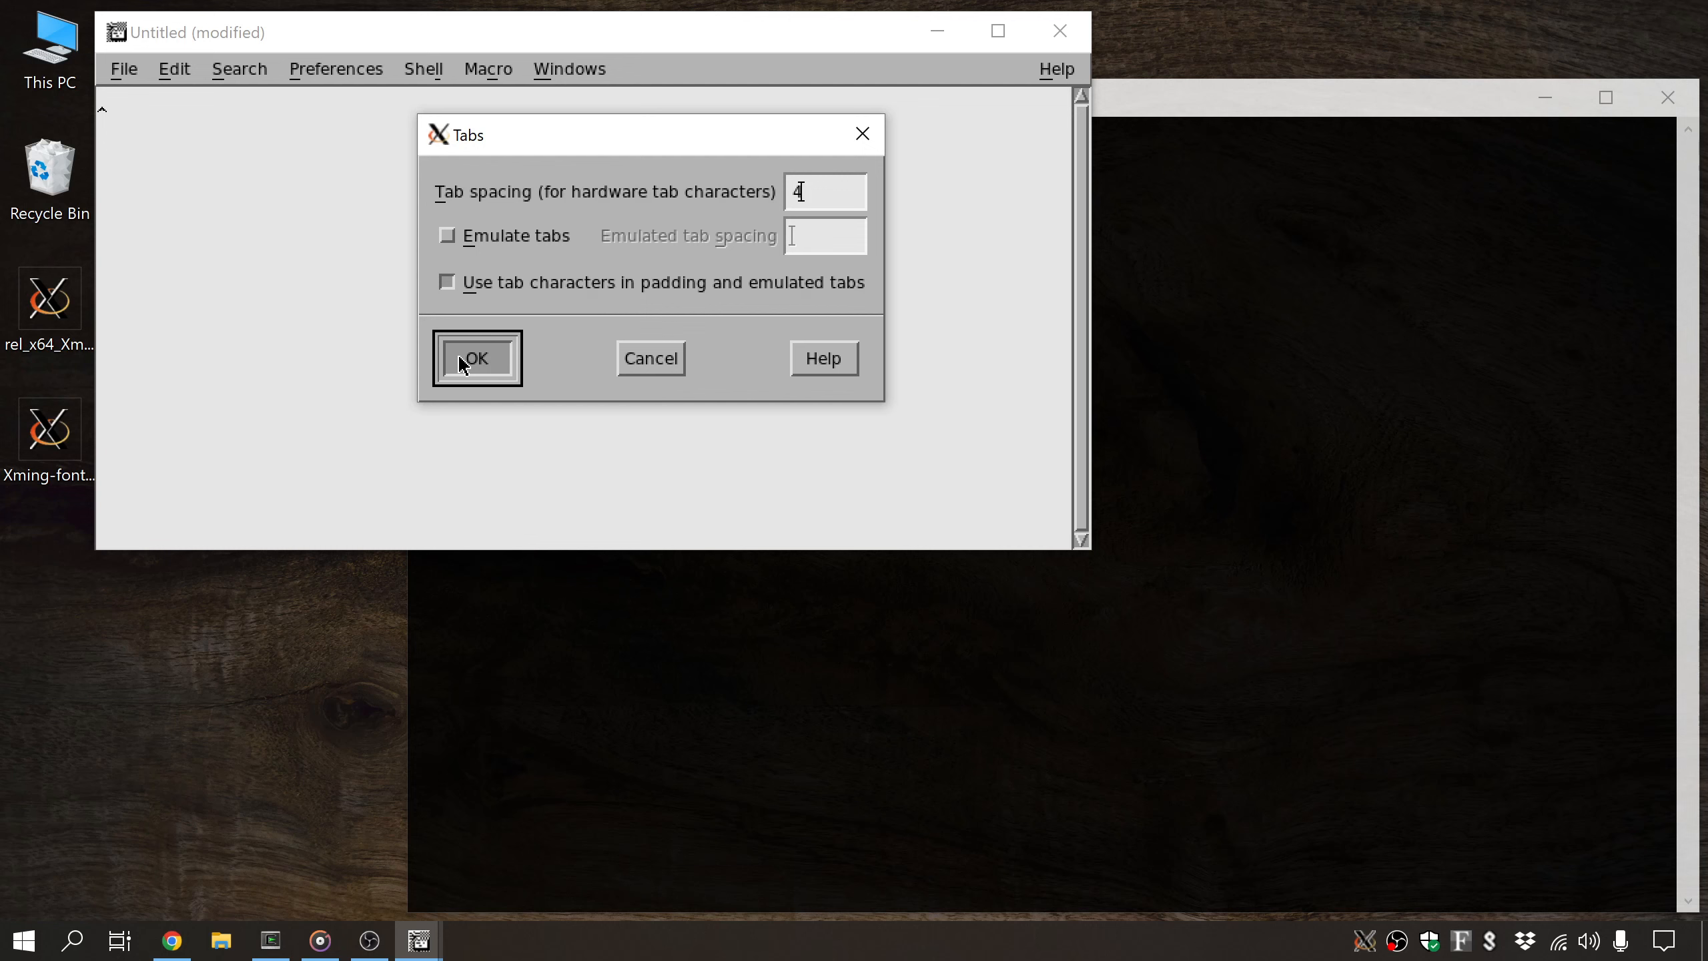
# - Open NEdit's default text font settings and browse the sizes available for the primary font without choosing one
pyautogui.click(339, 69)
pyautogui.moveTo(360, 110)
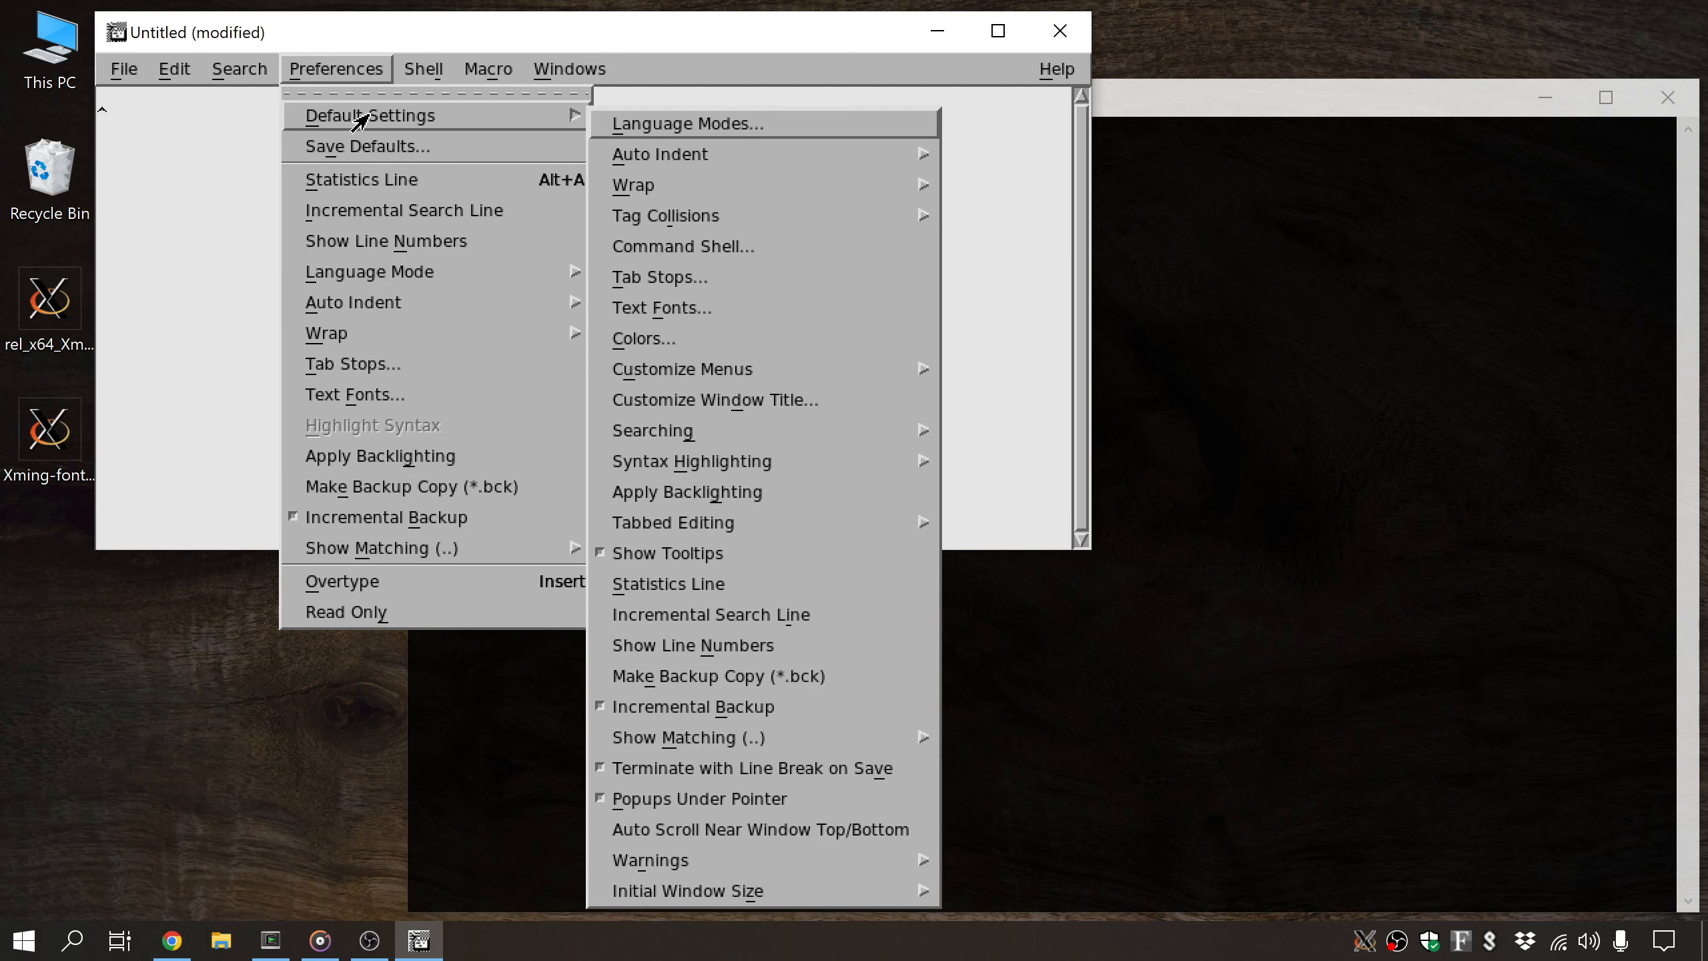
pyautogui.click(658, 316)
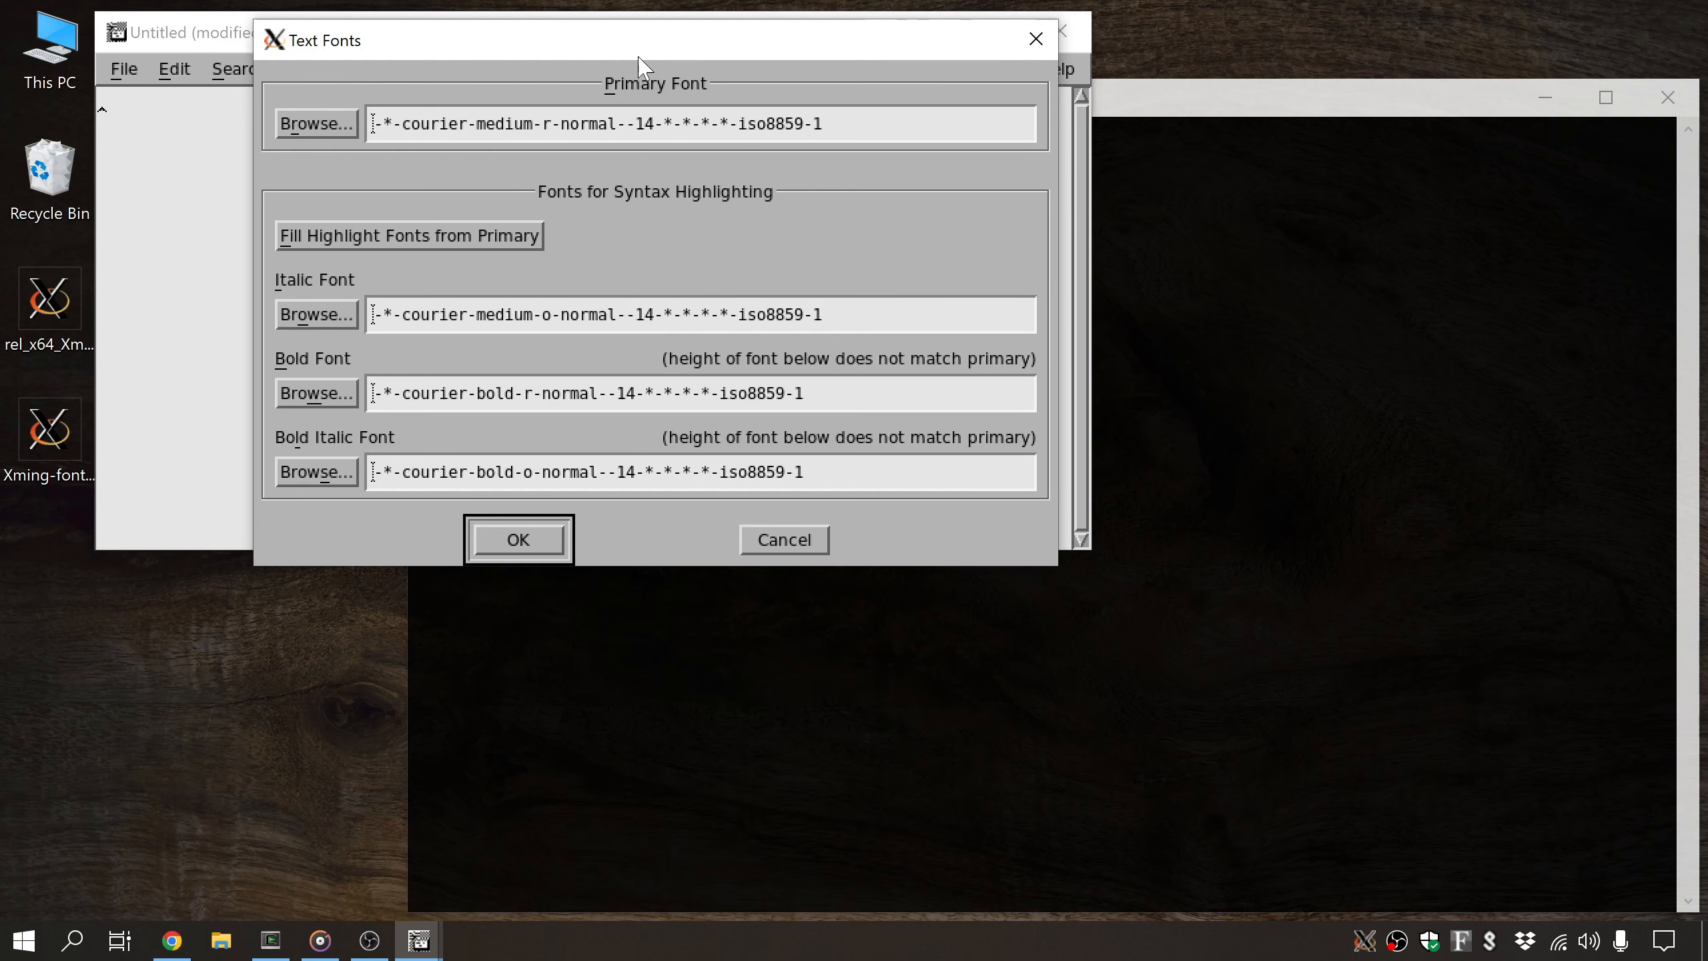
pyautogui.moveTo(639, 49); pyautogui.dragTo(863, 259)
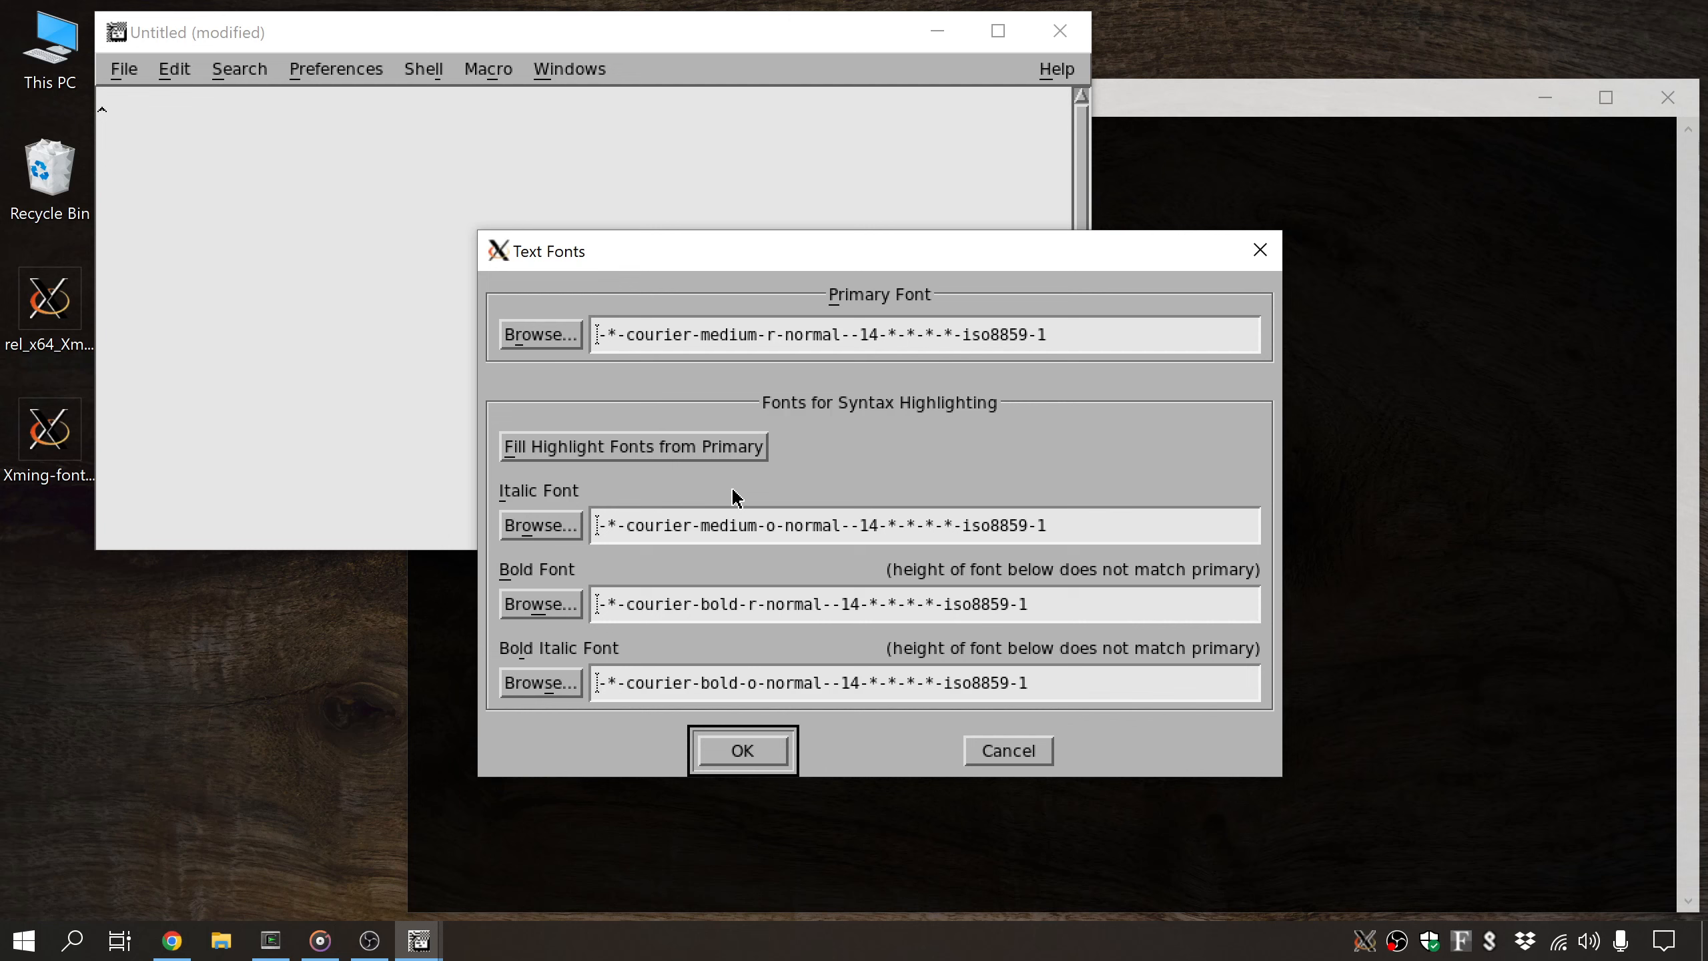
pyautogui.click(860, 338)
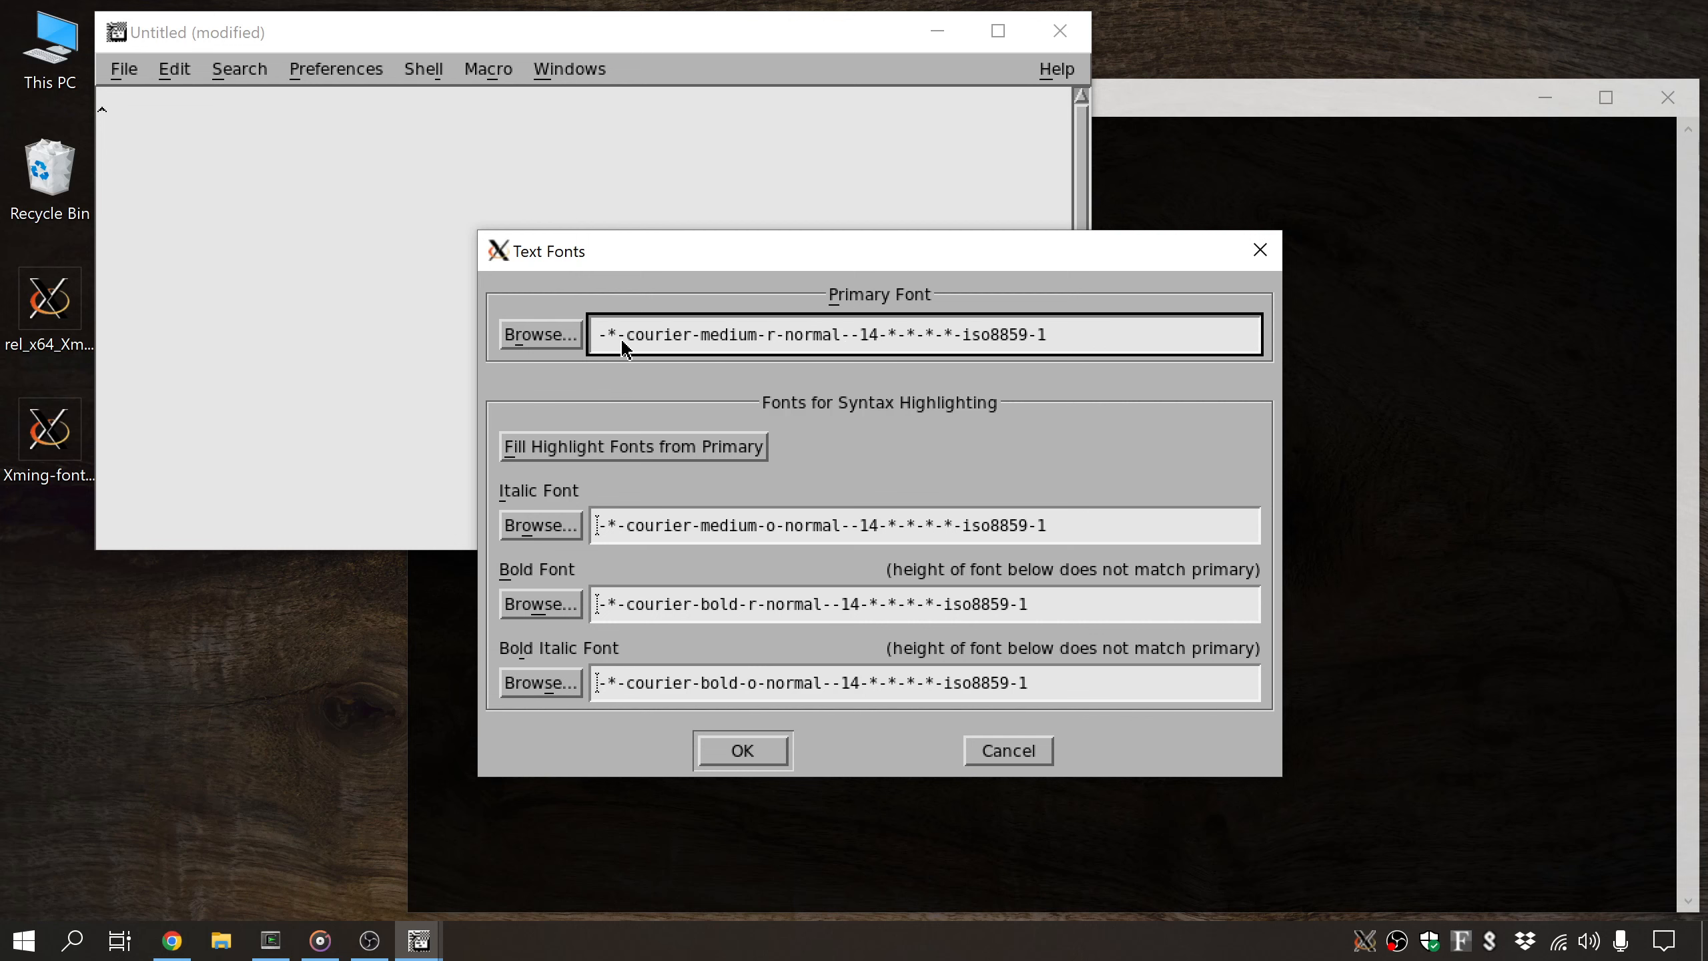
pyautogui.click(548, 336)
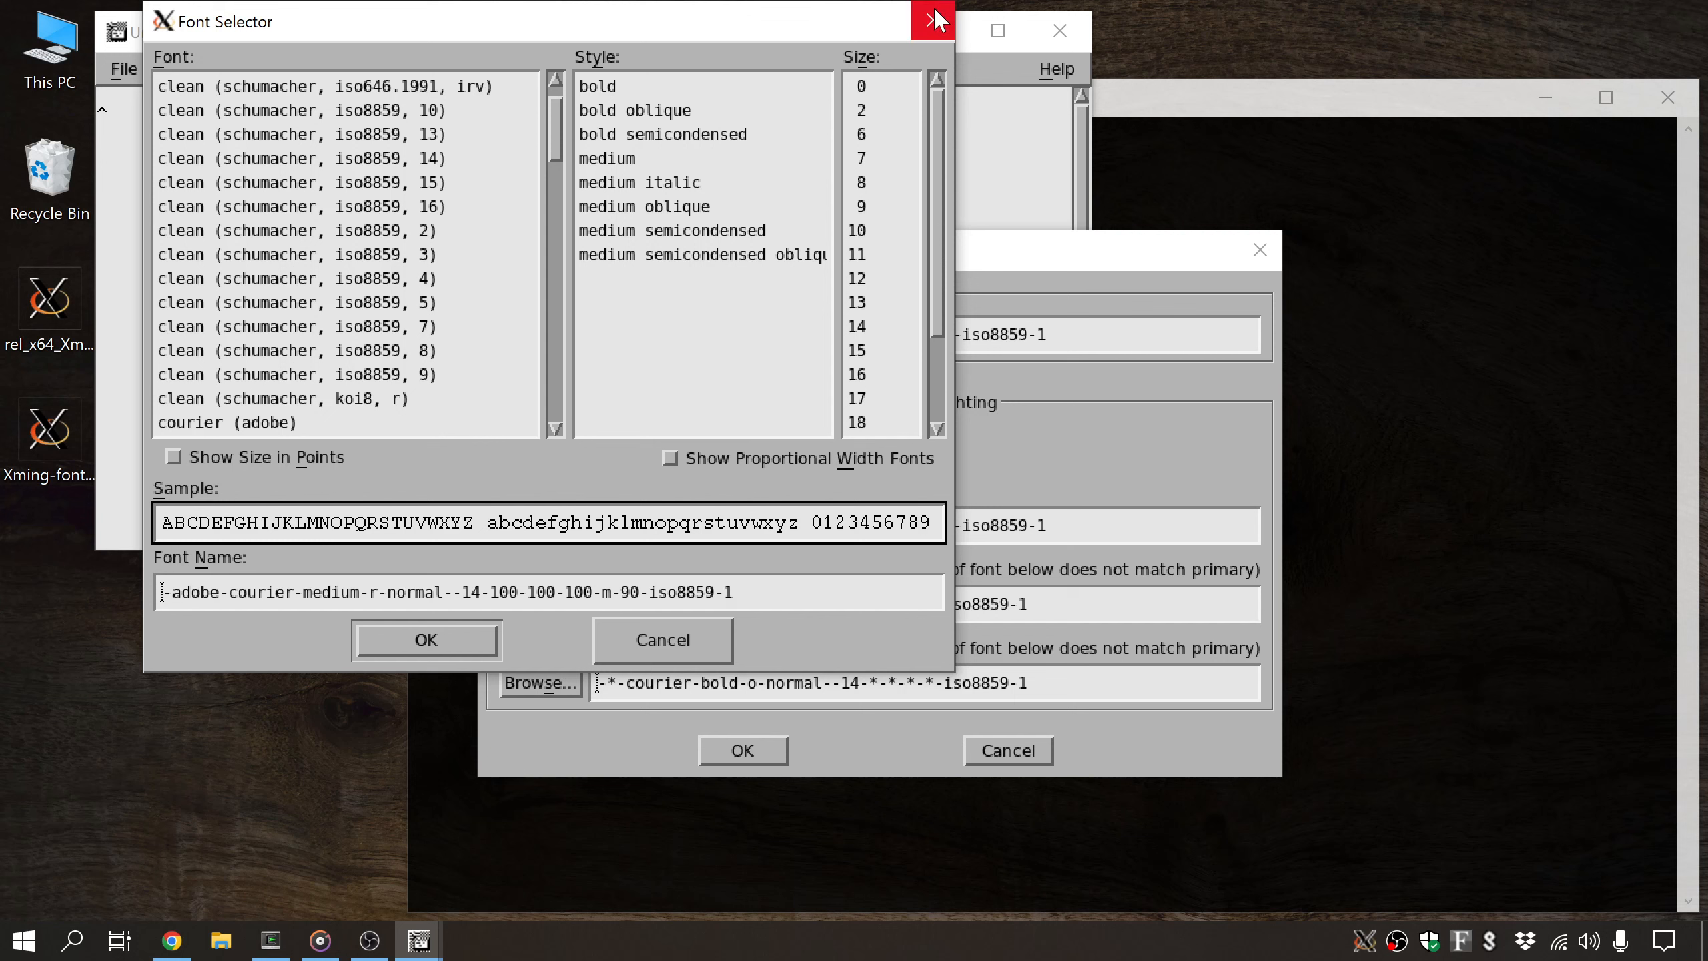
pyautogui.scroll(-1, 901, 142)
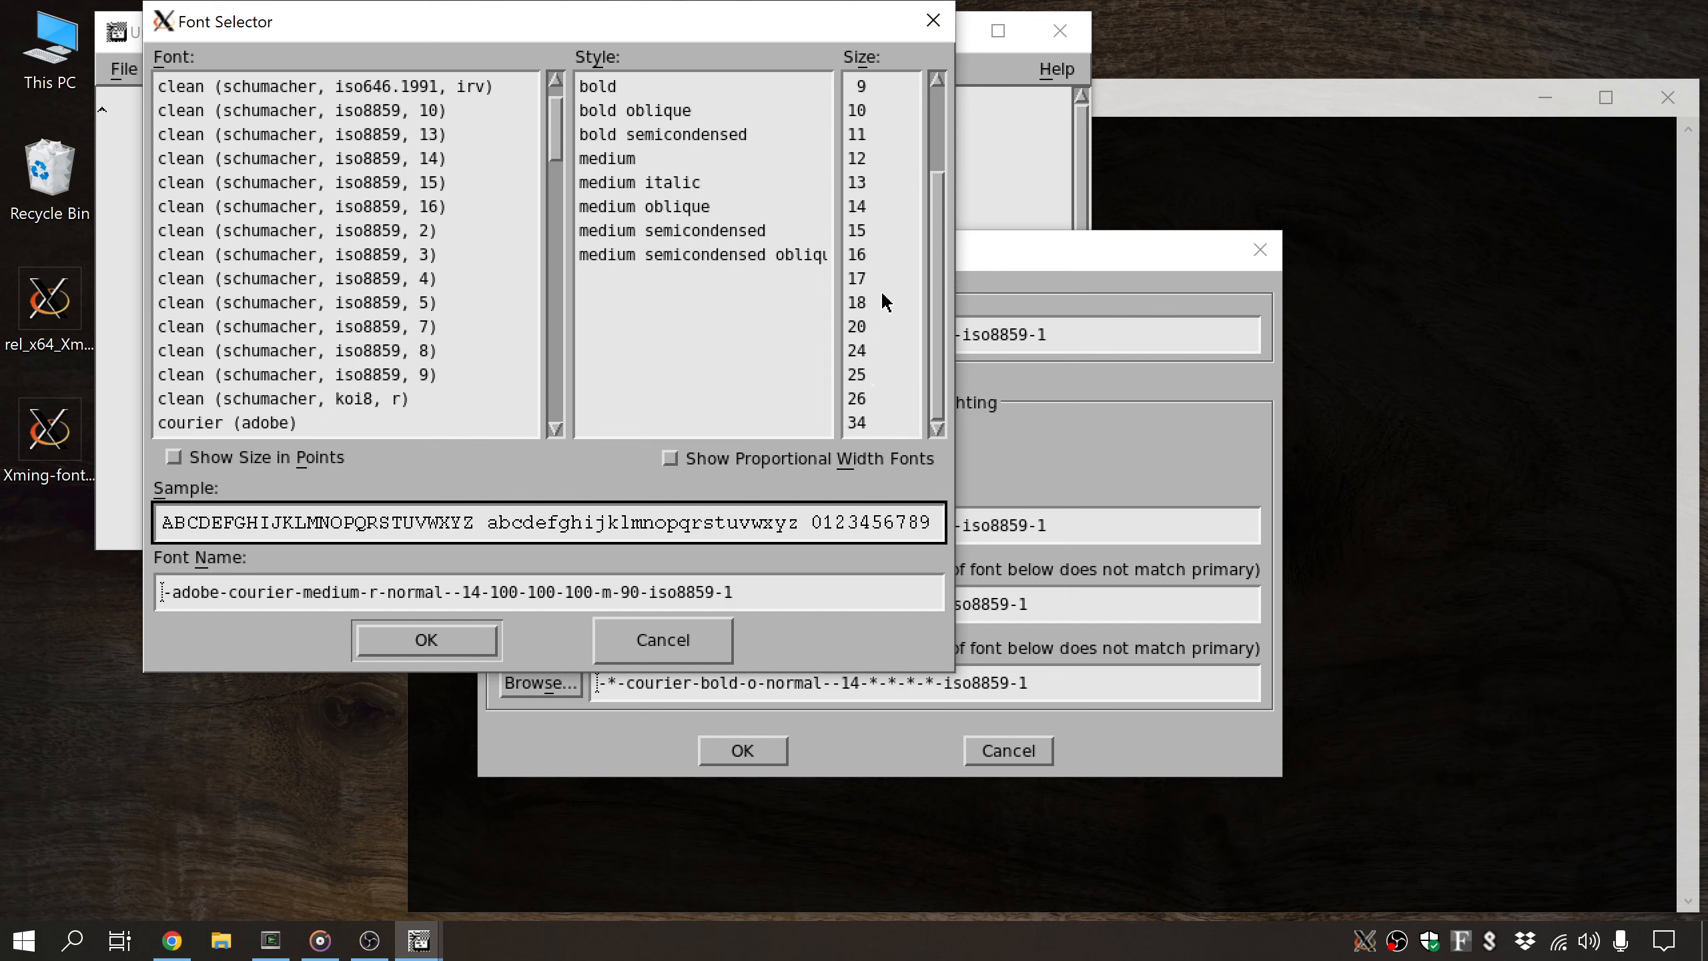
pyautogui.click(933, 20)
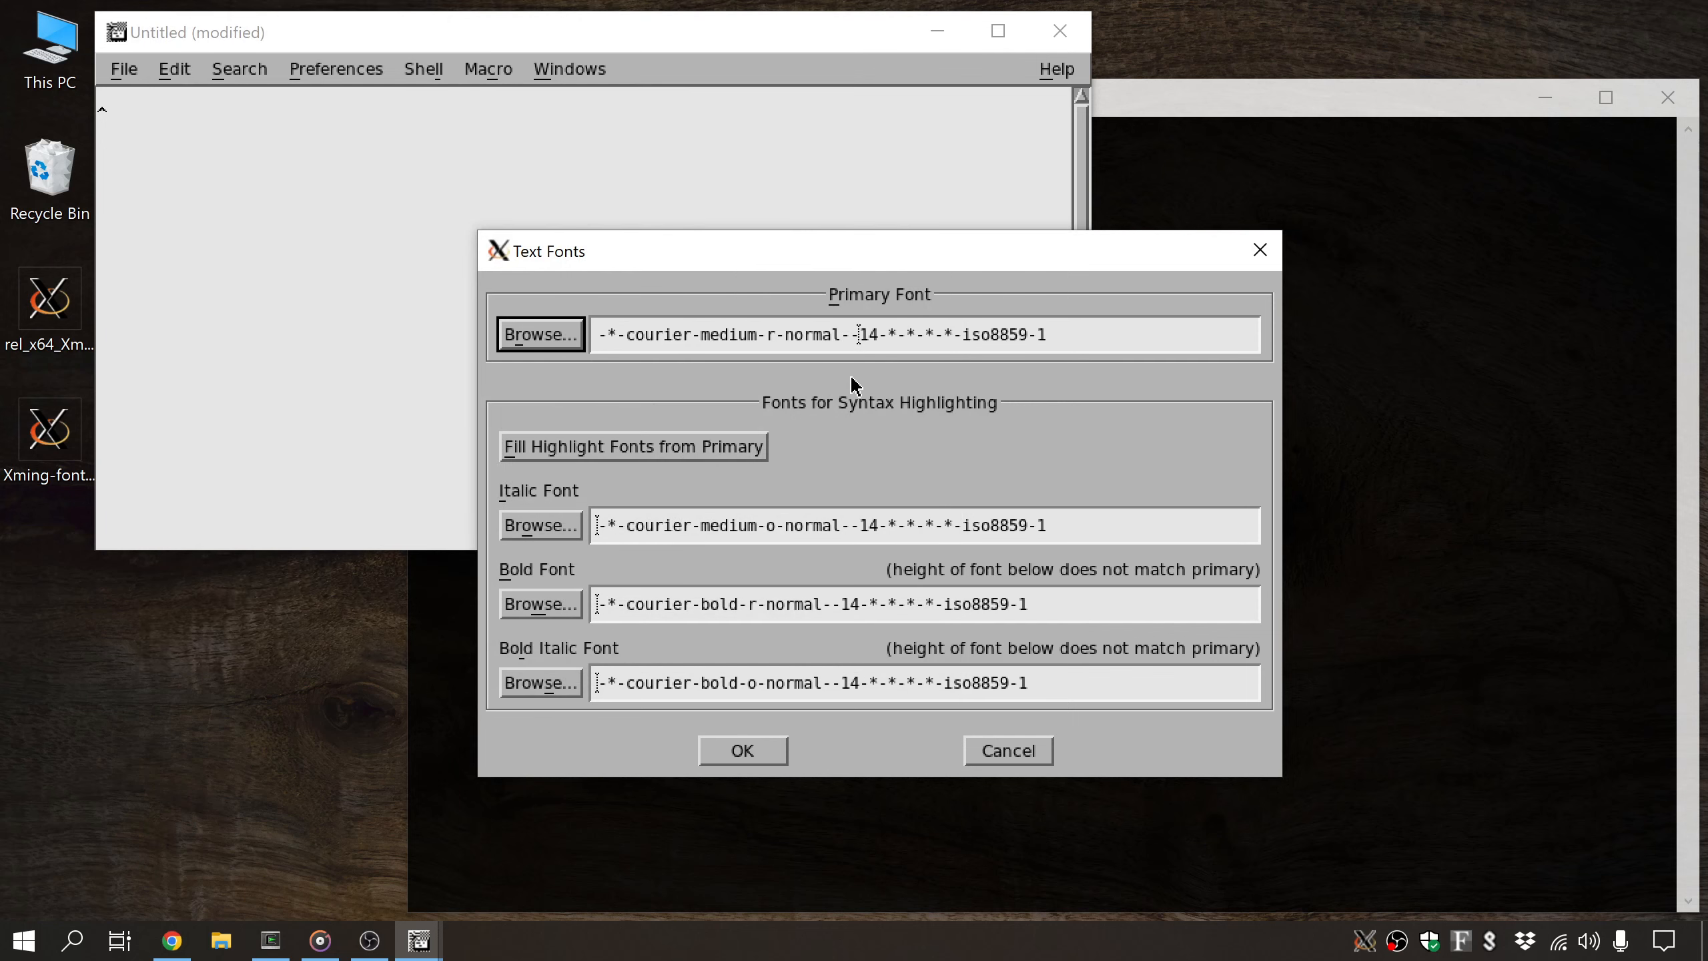
# - Set the primary Courier font's size to 24 and fill the highlight fonts from the primary font
pyautogui.click(872, 346)
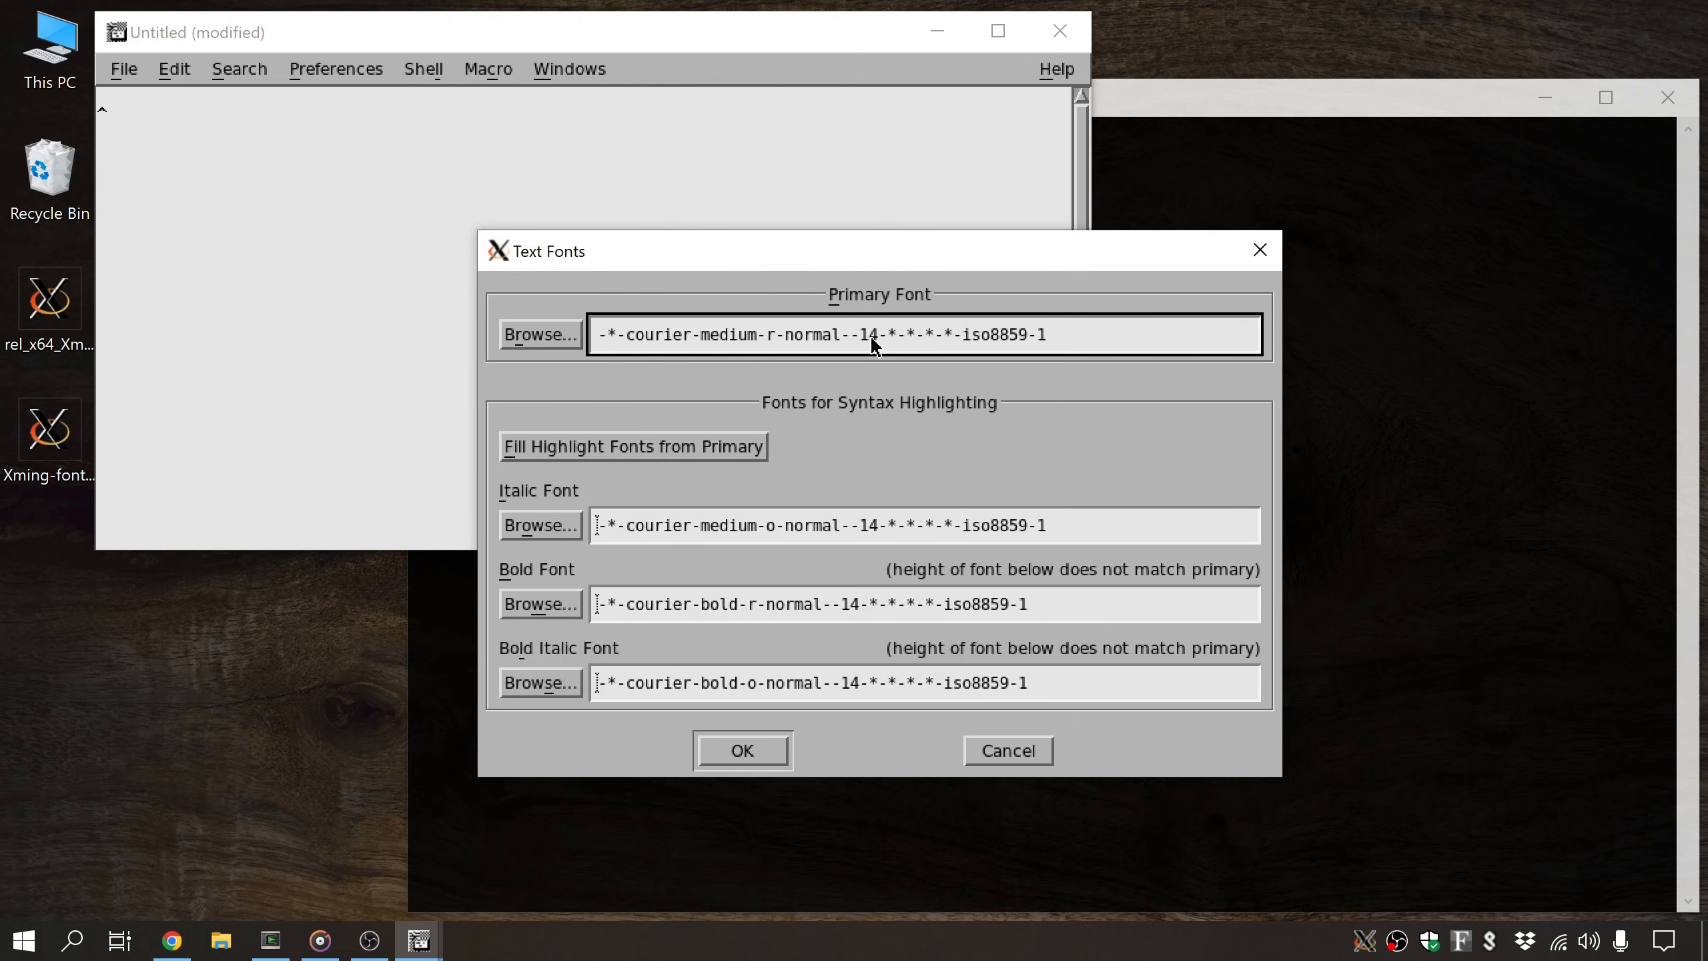
pyautogui.press('BackSpace')
pyautogui.write('2')
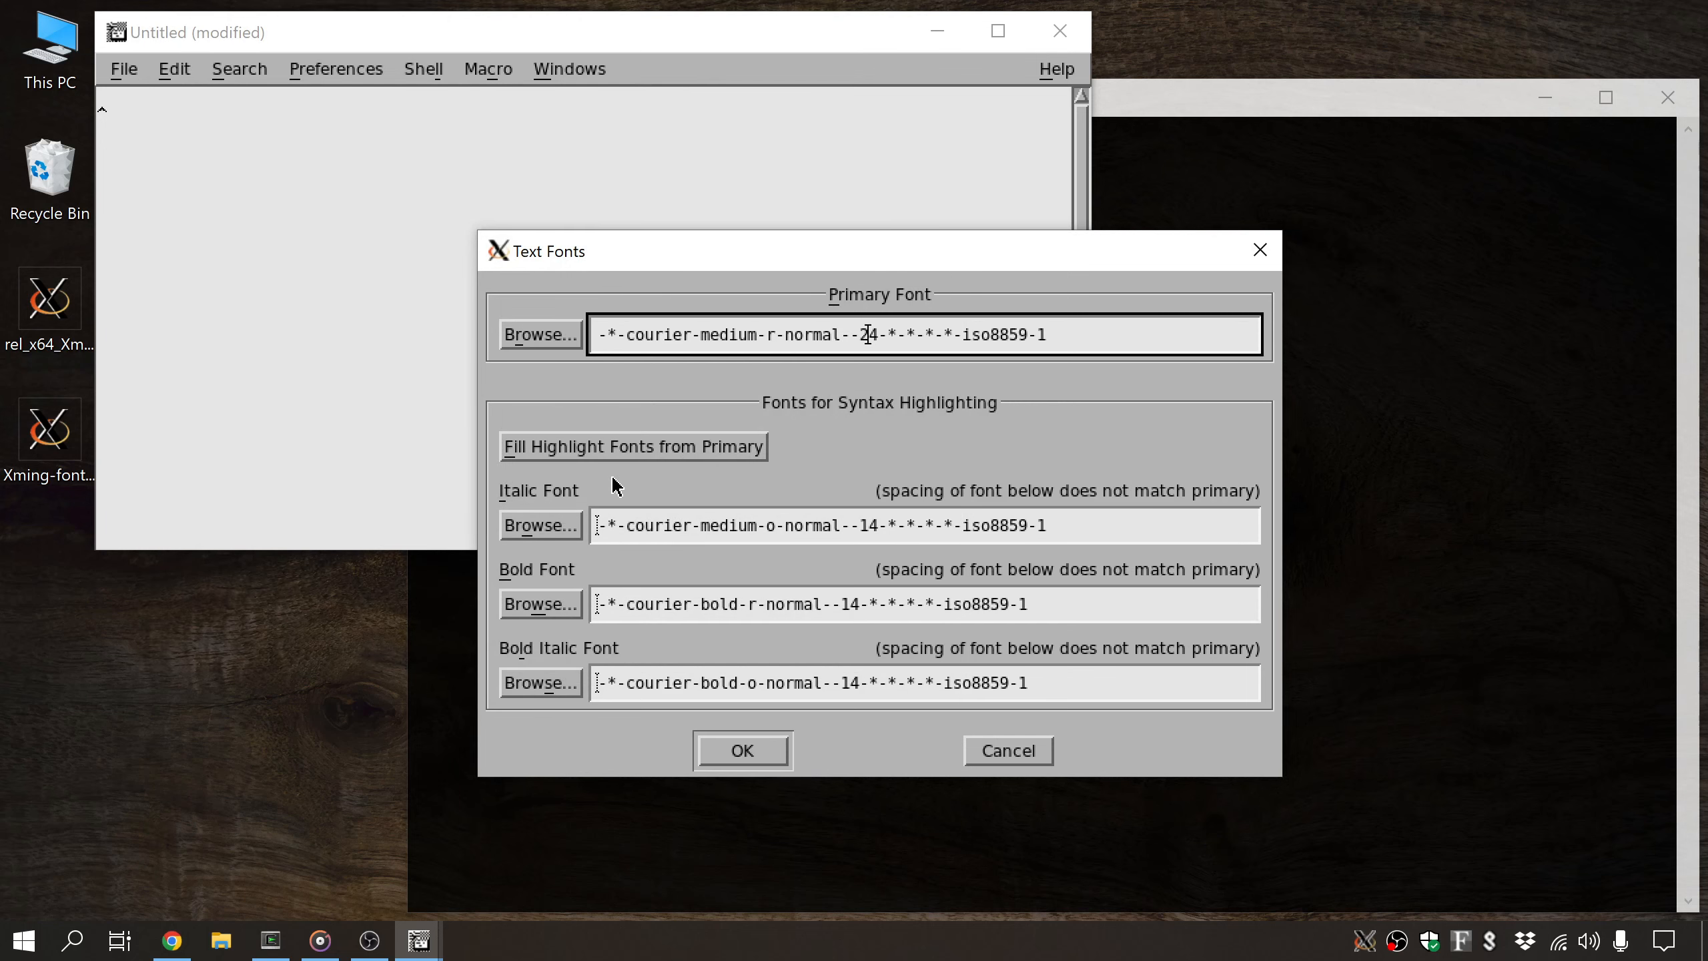
pyautogui.click(602, 452)
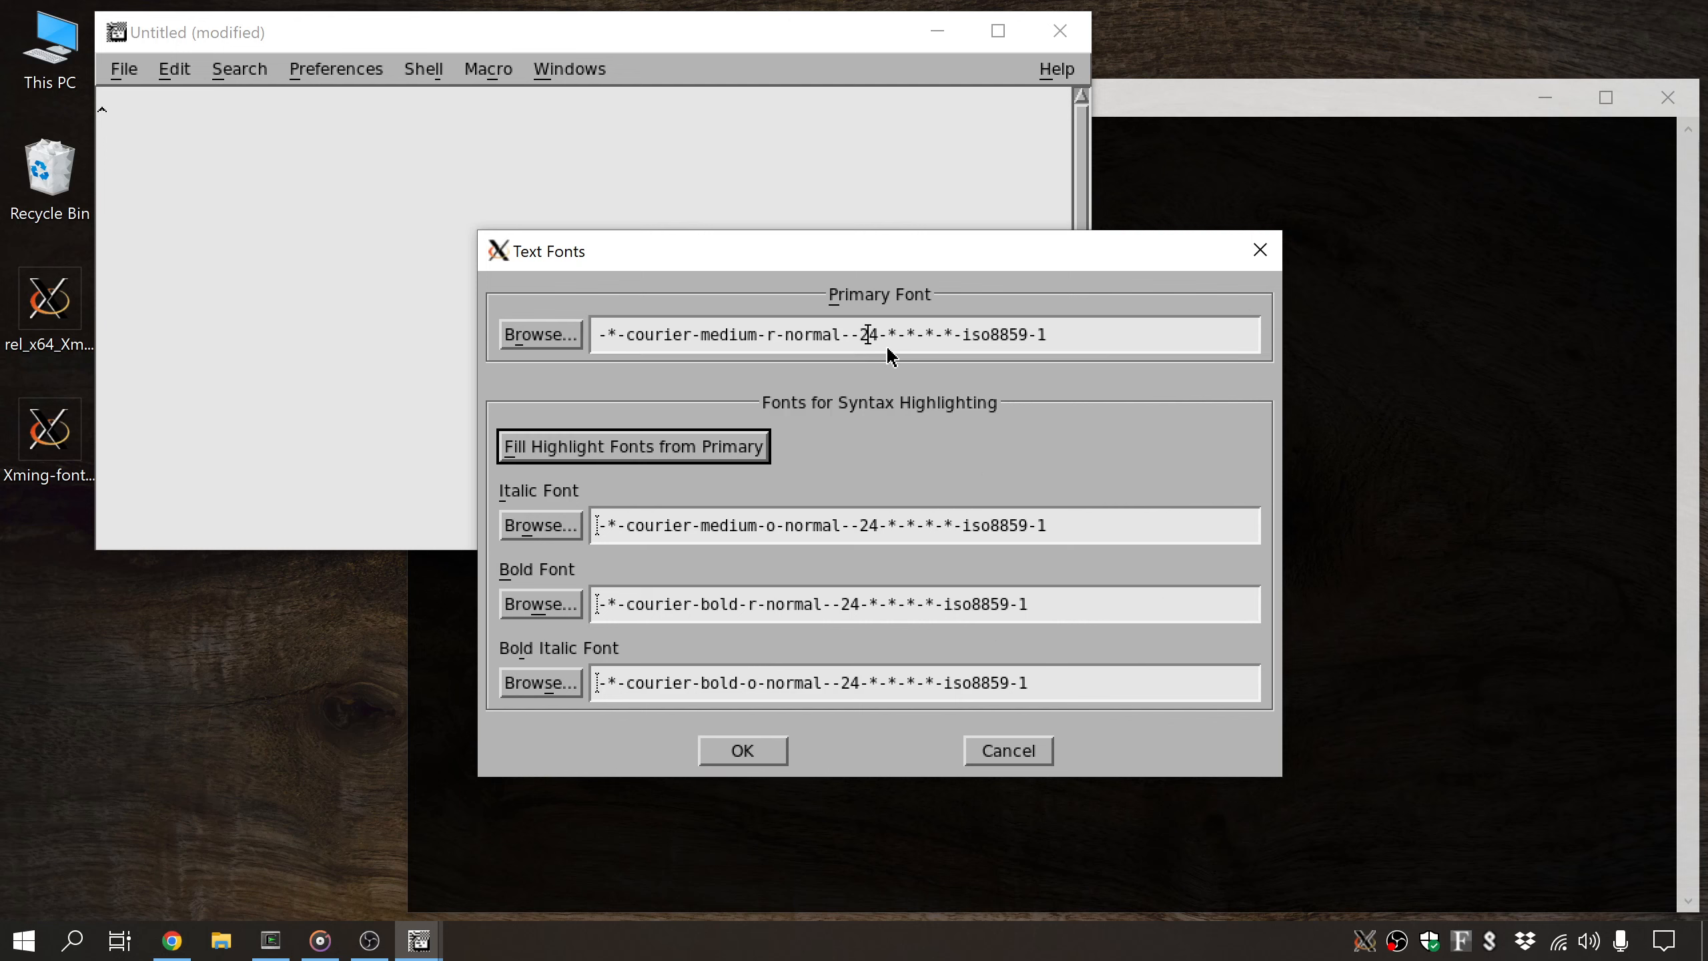
# - Try size 25 for the primary Courier font and fill the highlight fonts from it
pyautogui.click(875, 340)
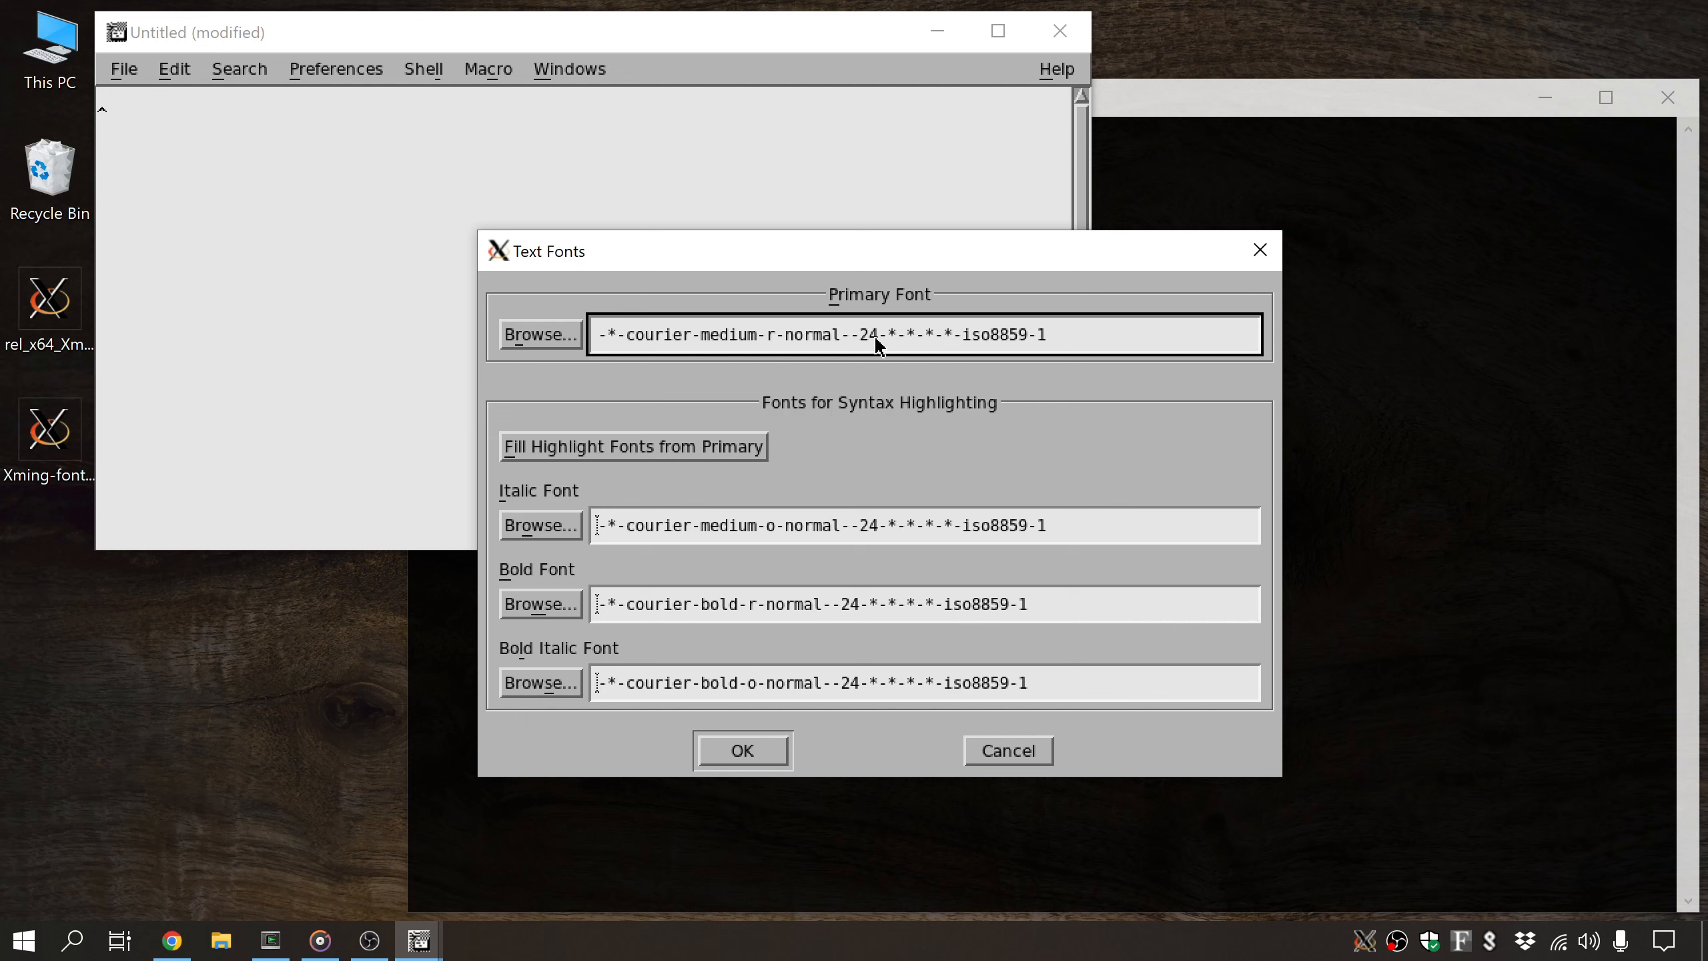
pyautogui.press('BackSpace')
pyautogui.write('5')
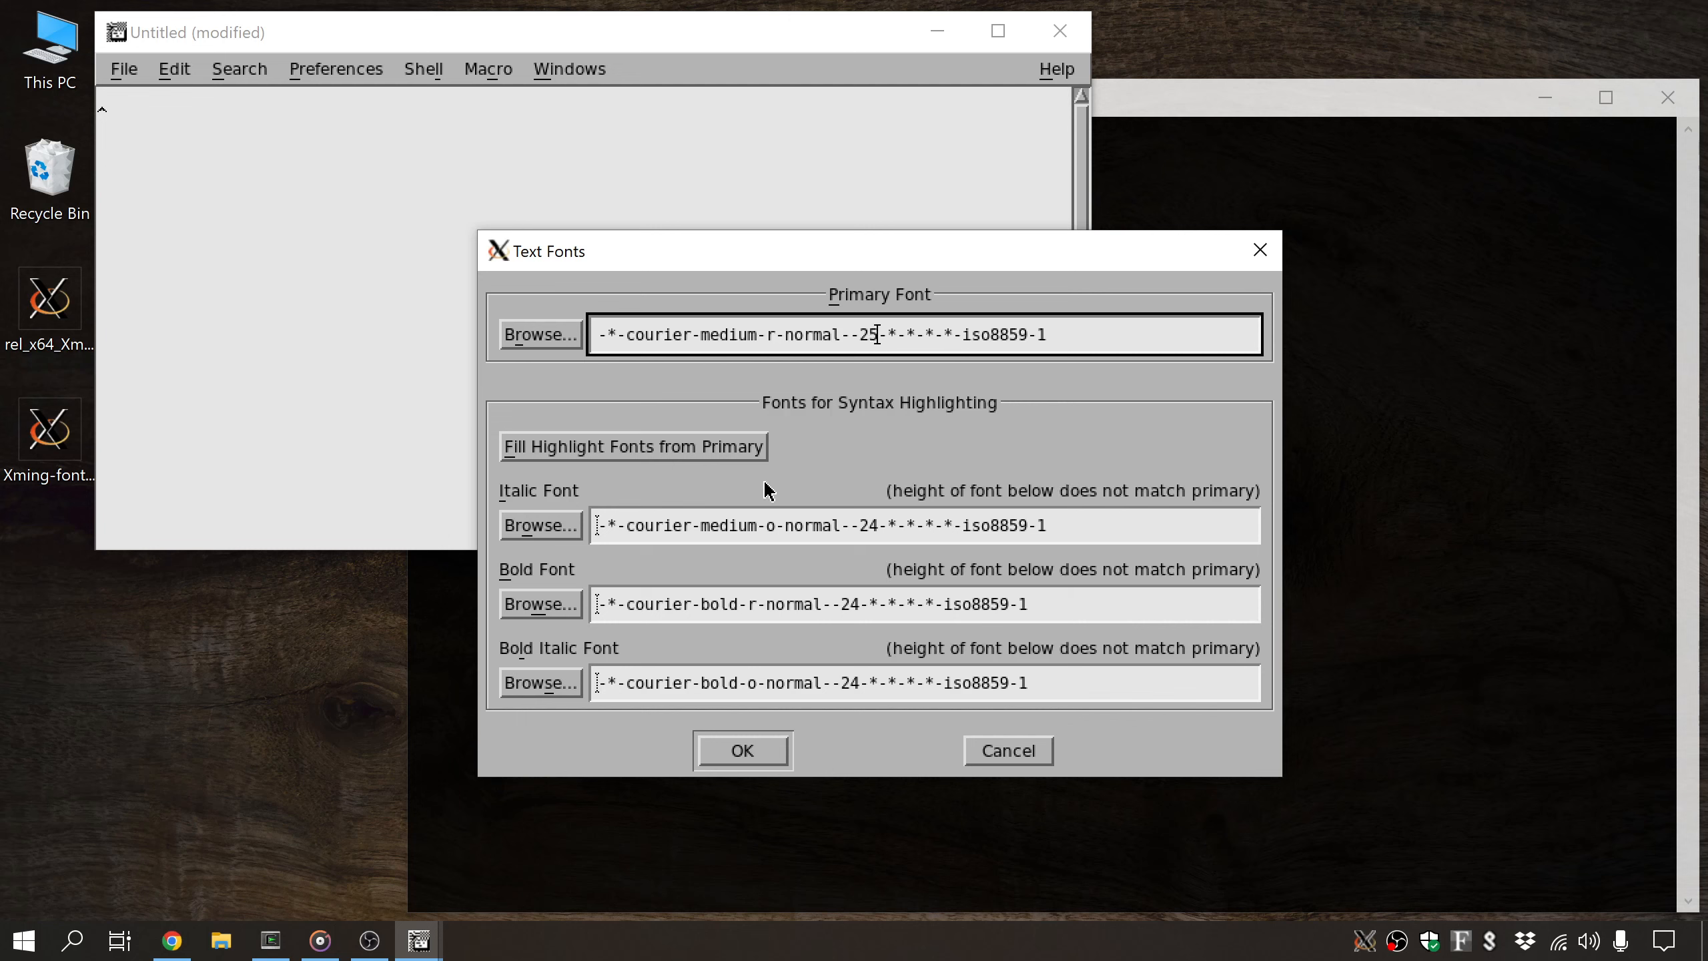
pyautogui.click(686, 447)
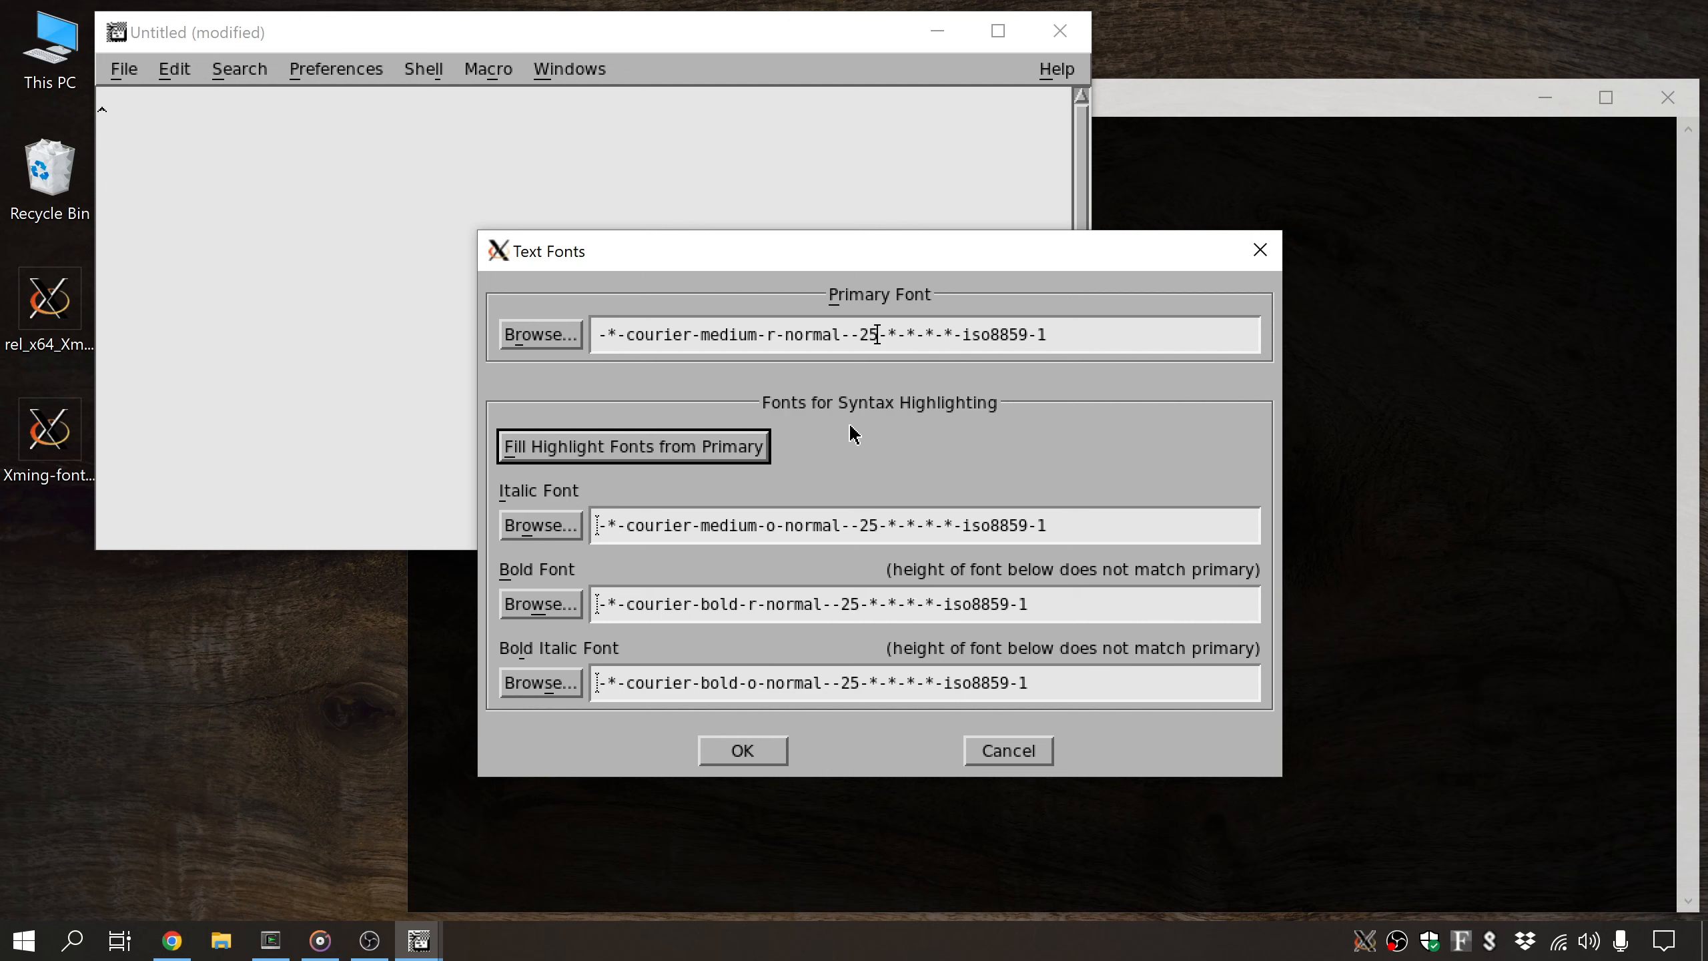
# - Set the primary font's size to 24, preview it in the font selector, refill the highlight fonts from it, and accept the font settings
pyautogui.click(881, 334)
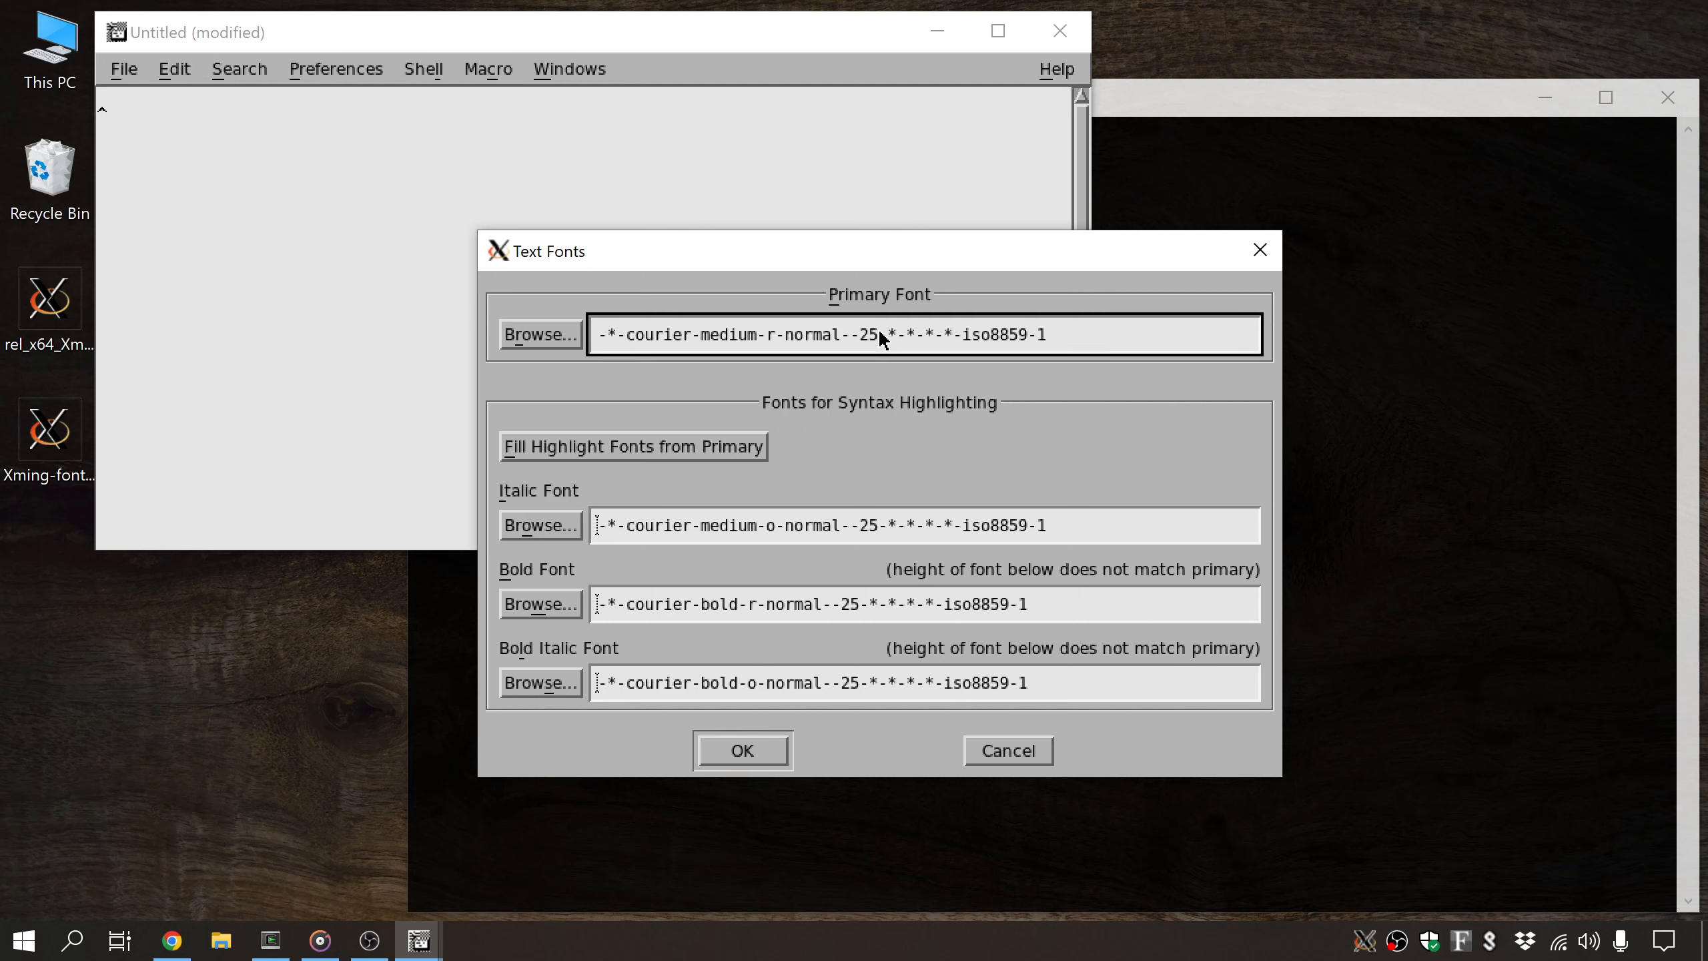
pyautogui.press('BackSpace')
pyautogui.write('4')
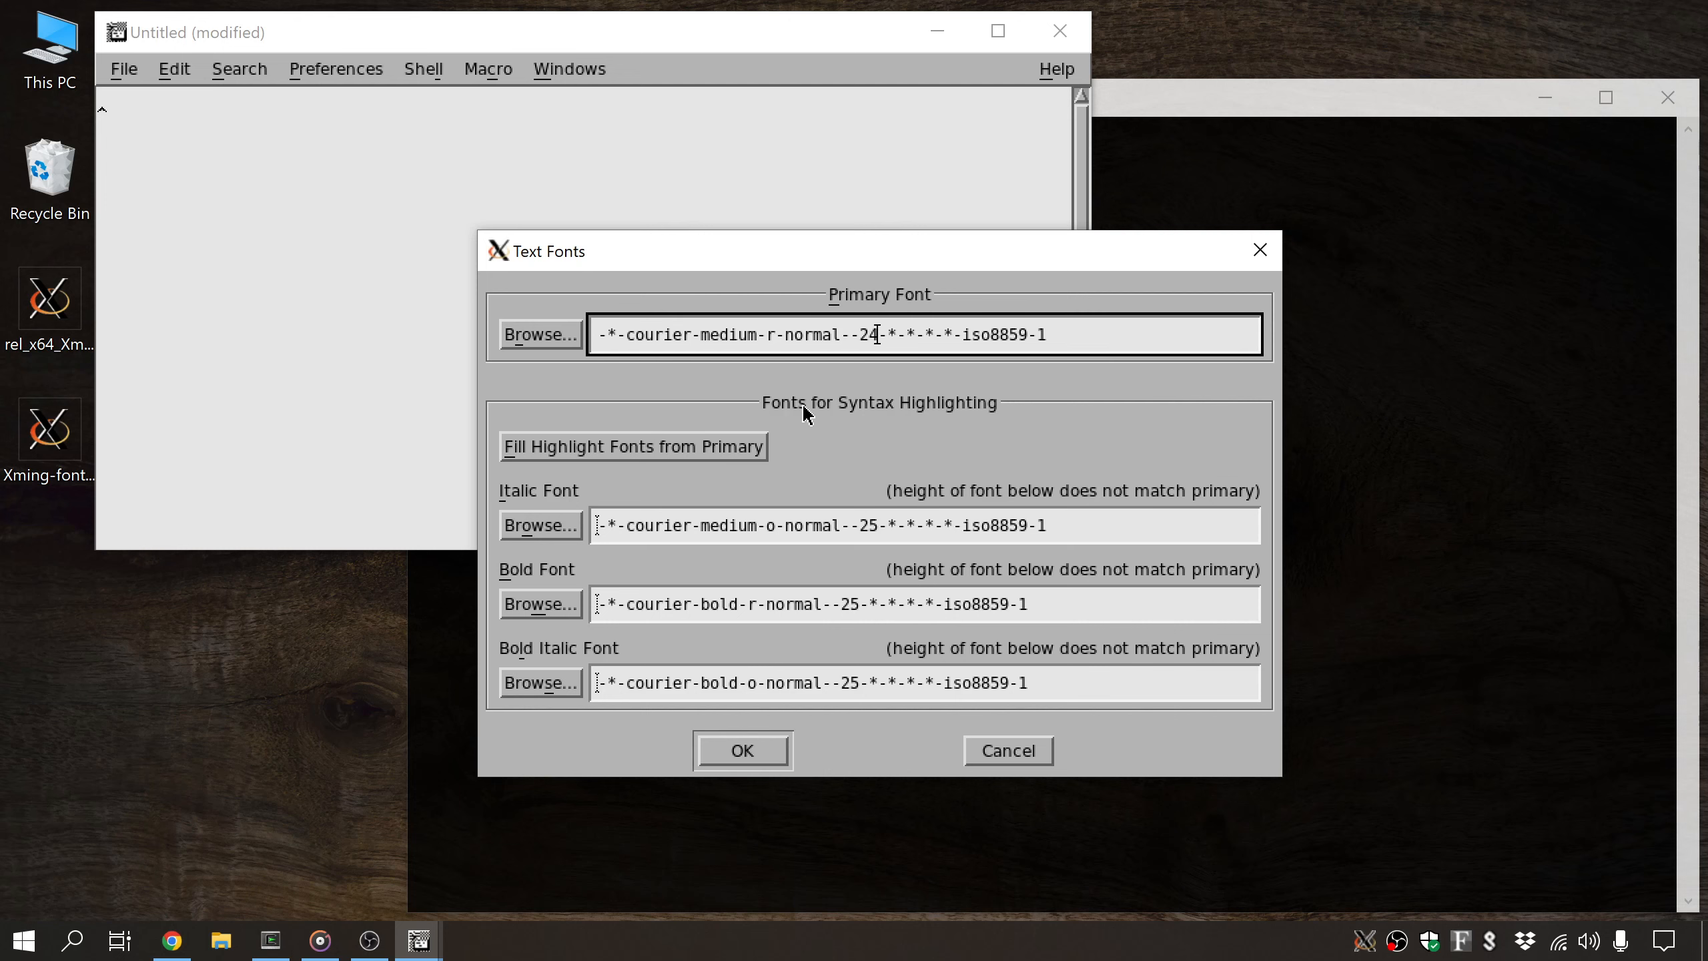
pyautogui.click(548, 343)
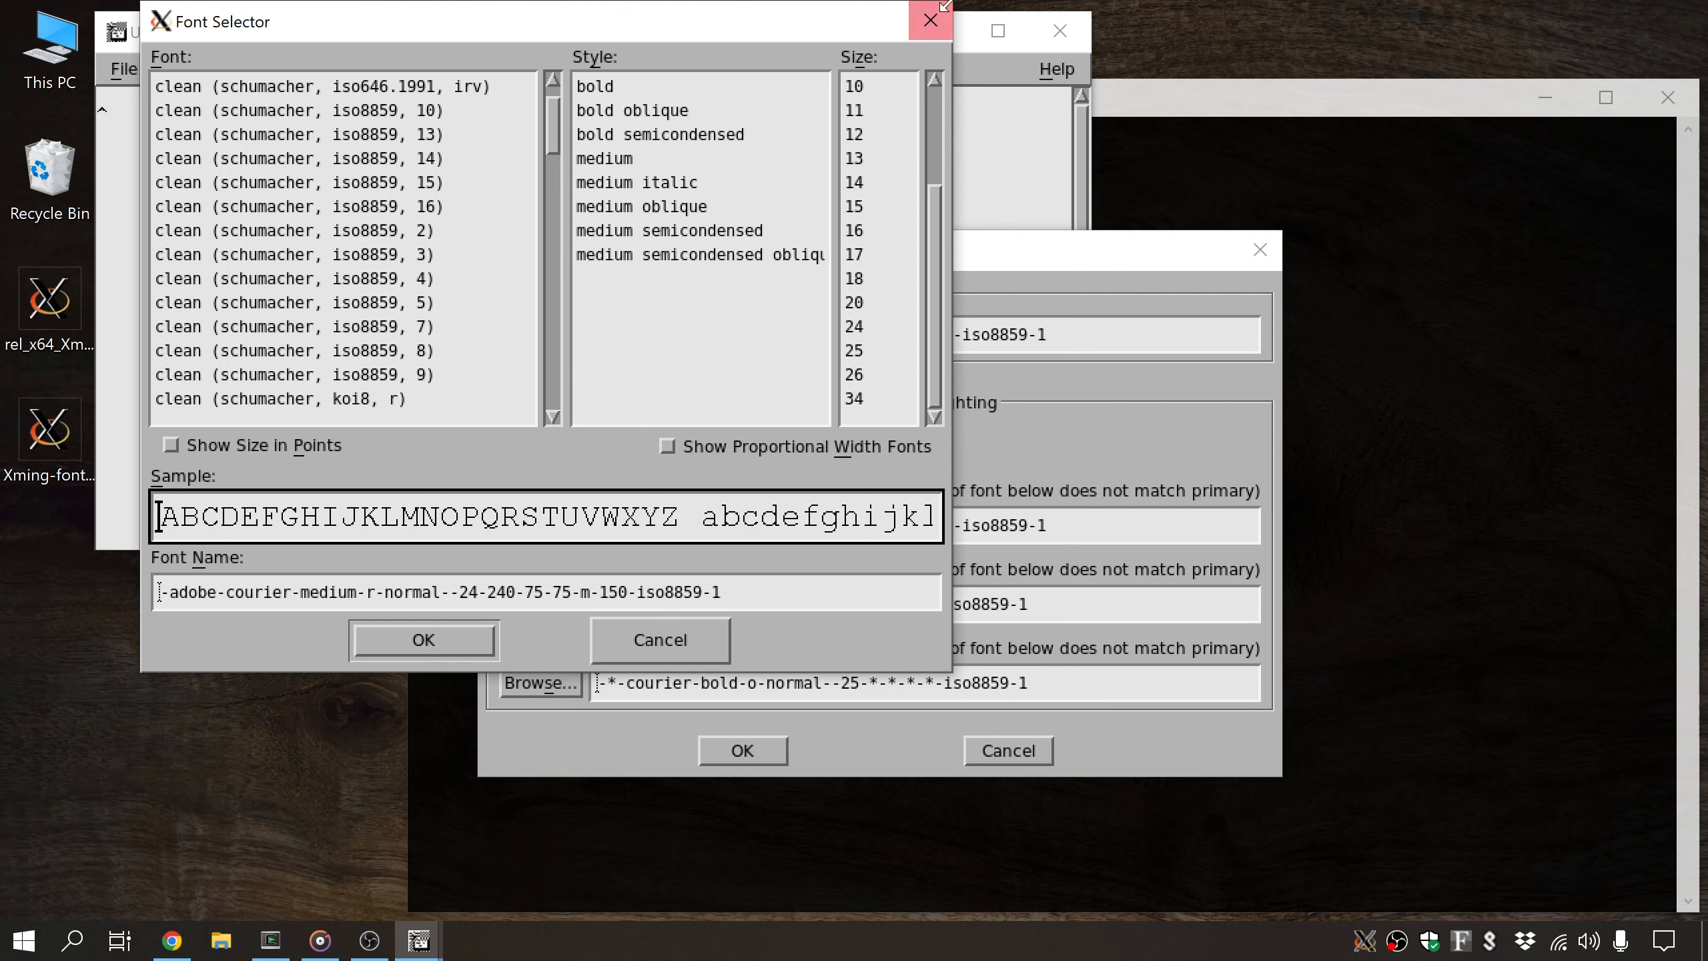
pyautogui.click(930, 20)
pyautogui.click(877, 350)
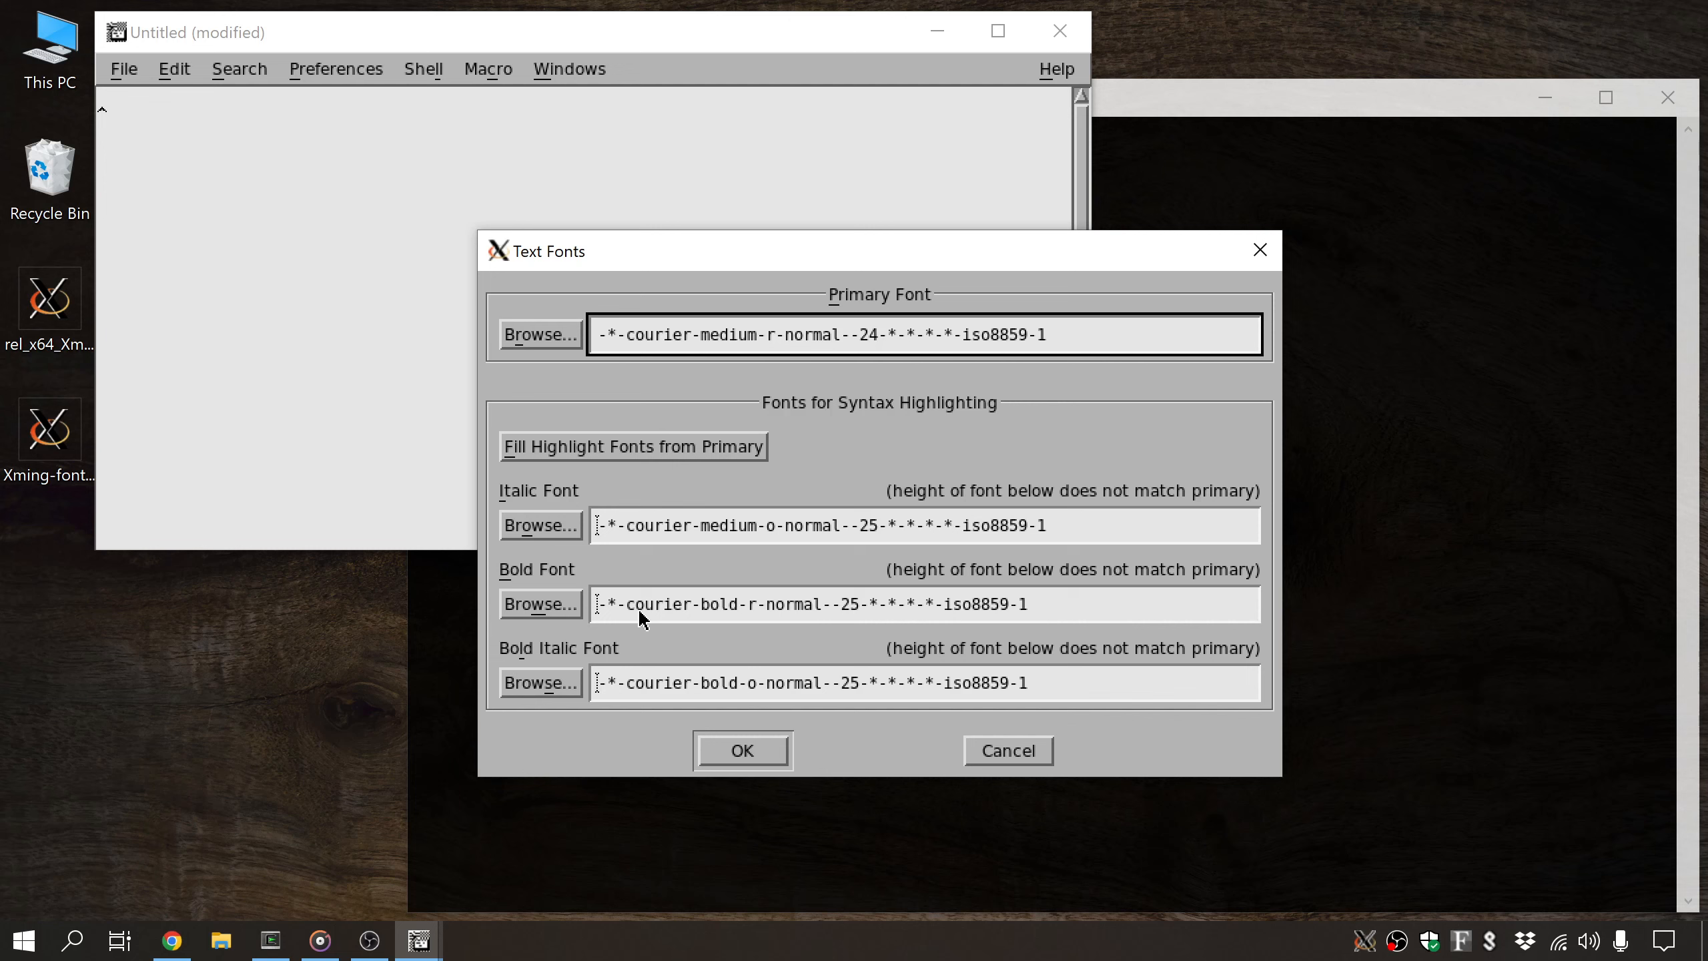
pyautogui.click(676, 449)
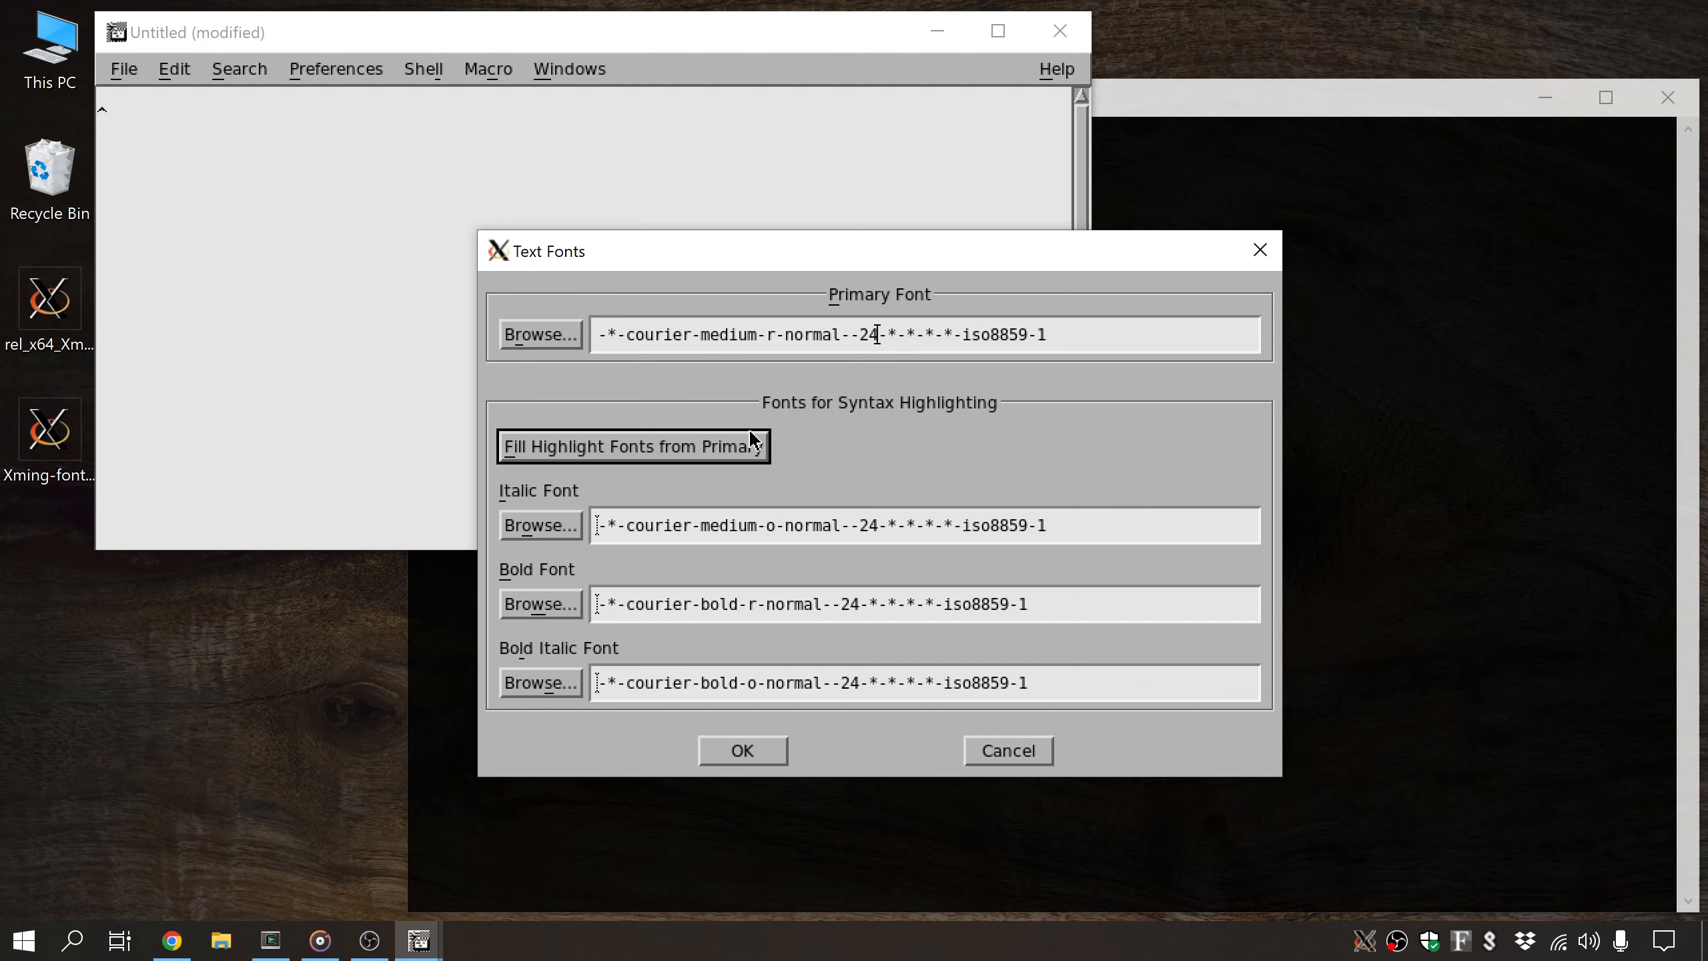
pyautogui.click(747, 757)
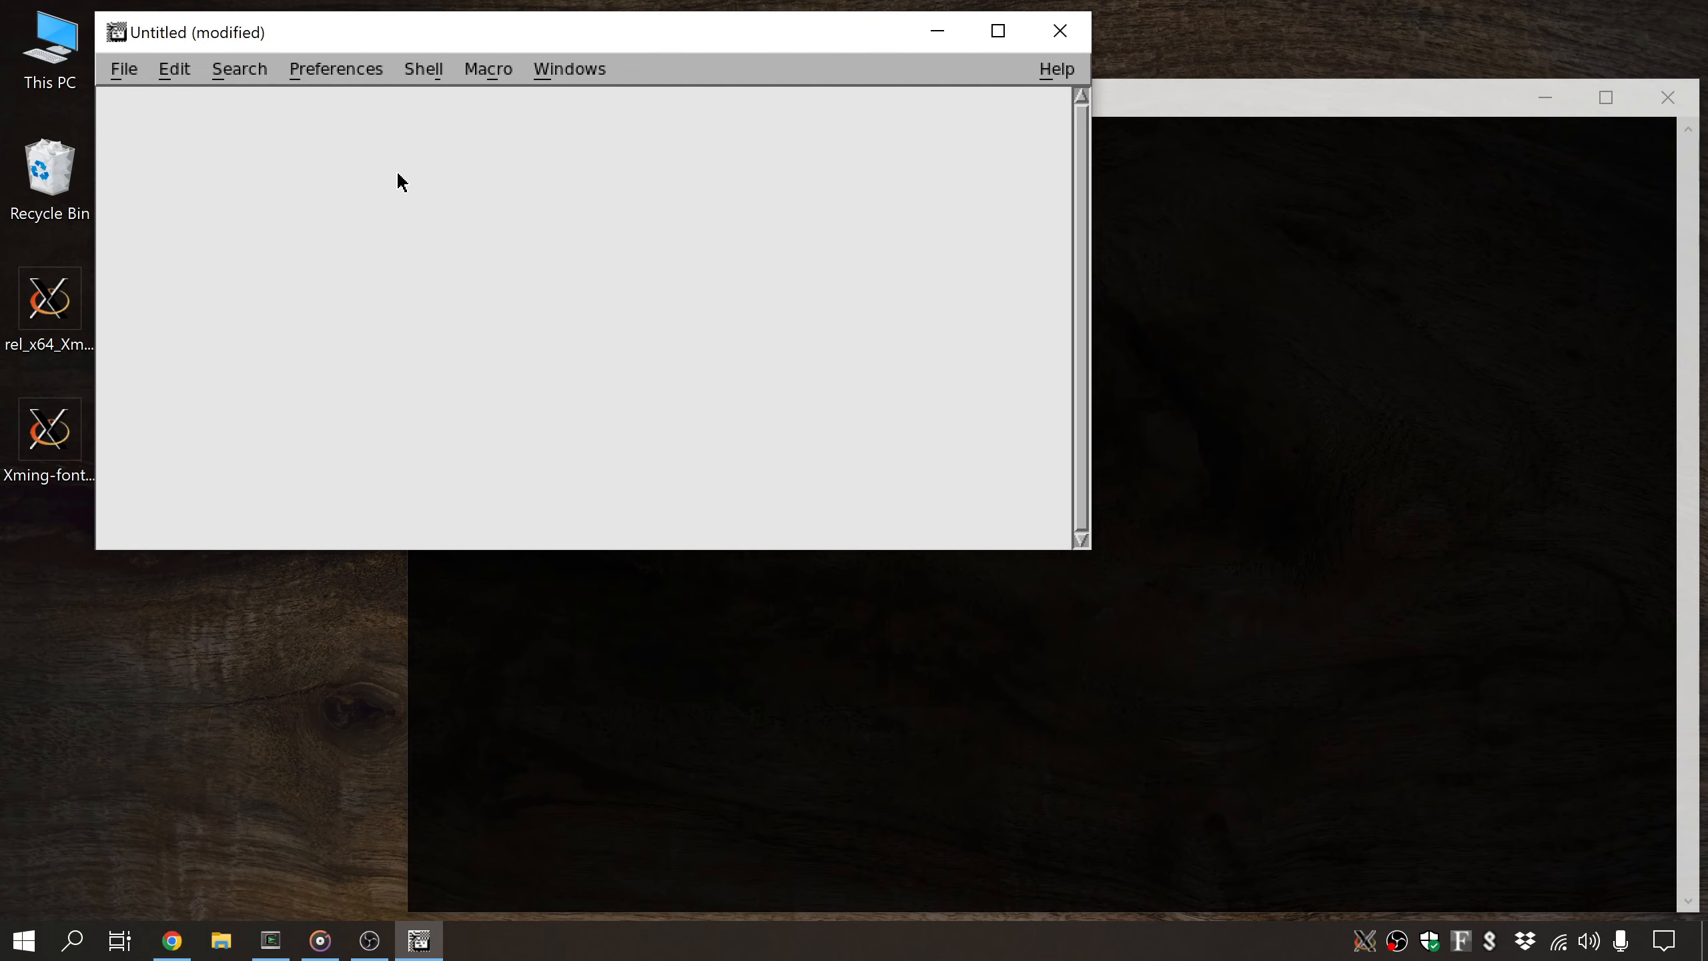
# - Move the editor window up to the desktop's upper edge to make room for the default initial window size choices
pyautogui.click(374, 68)
pyautogui.moveTo(369, 120)
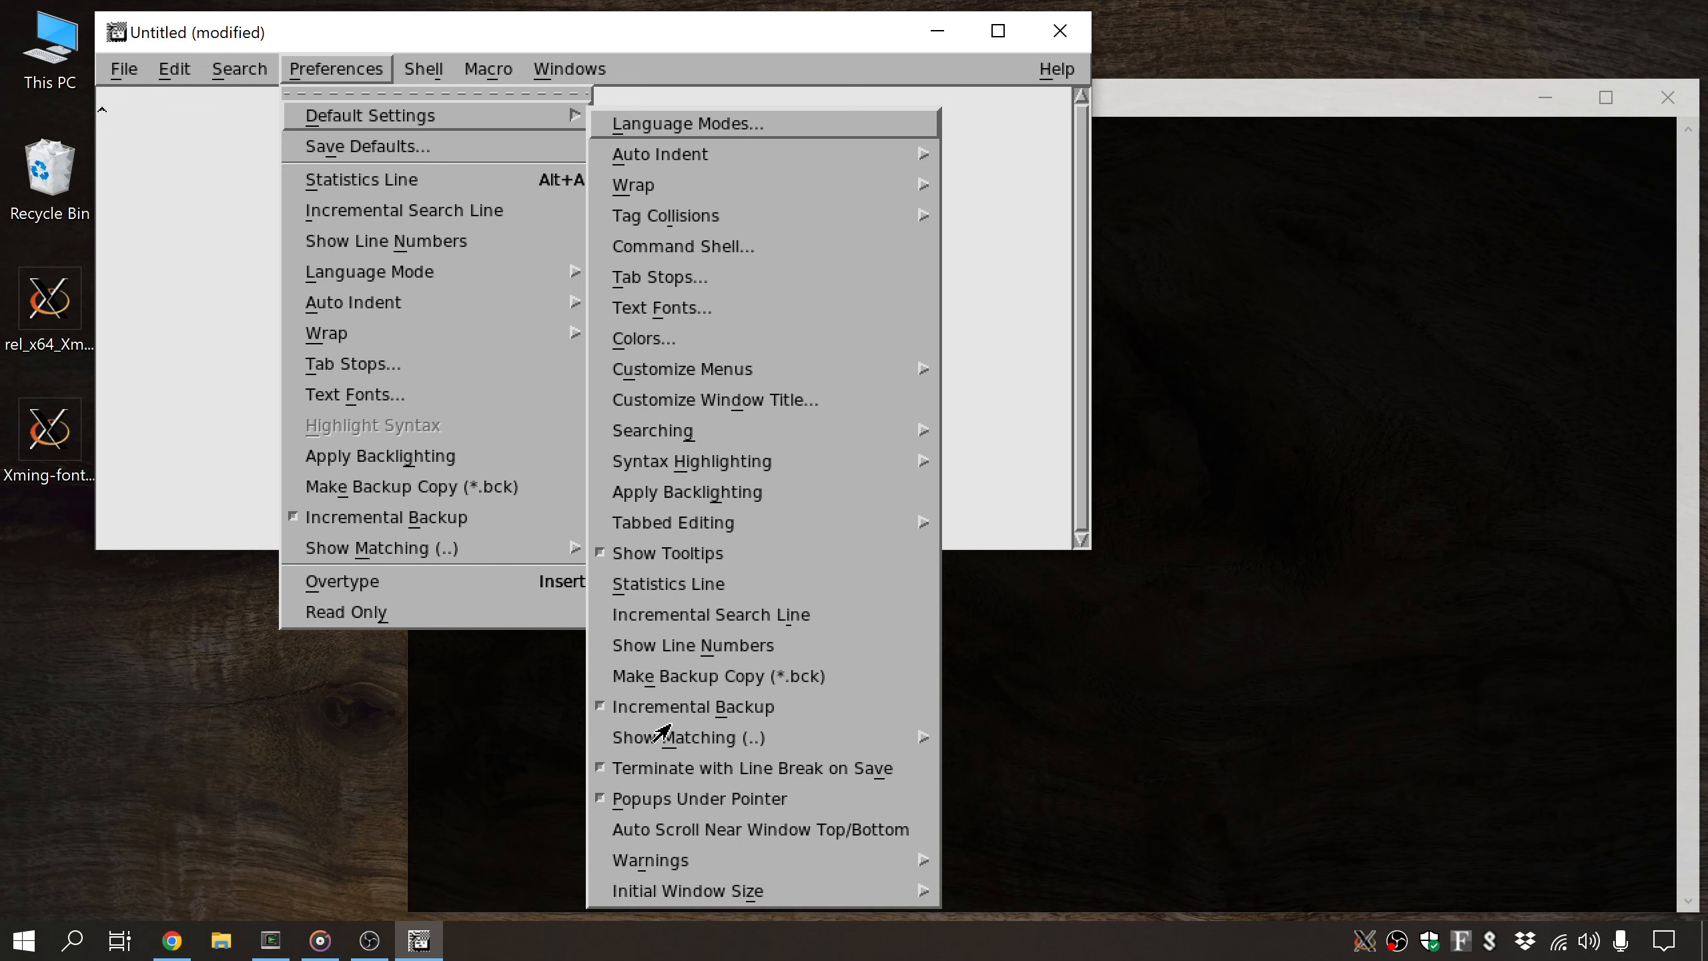
pyautogui.click(692, 898)
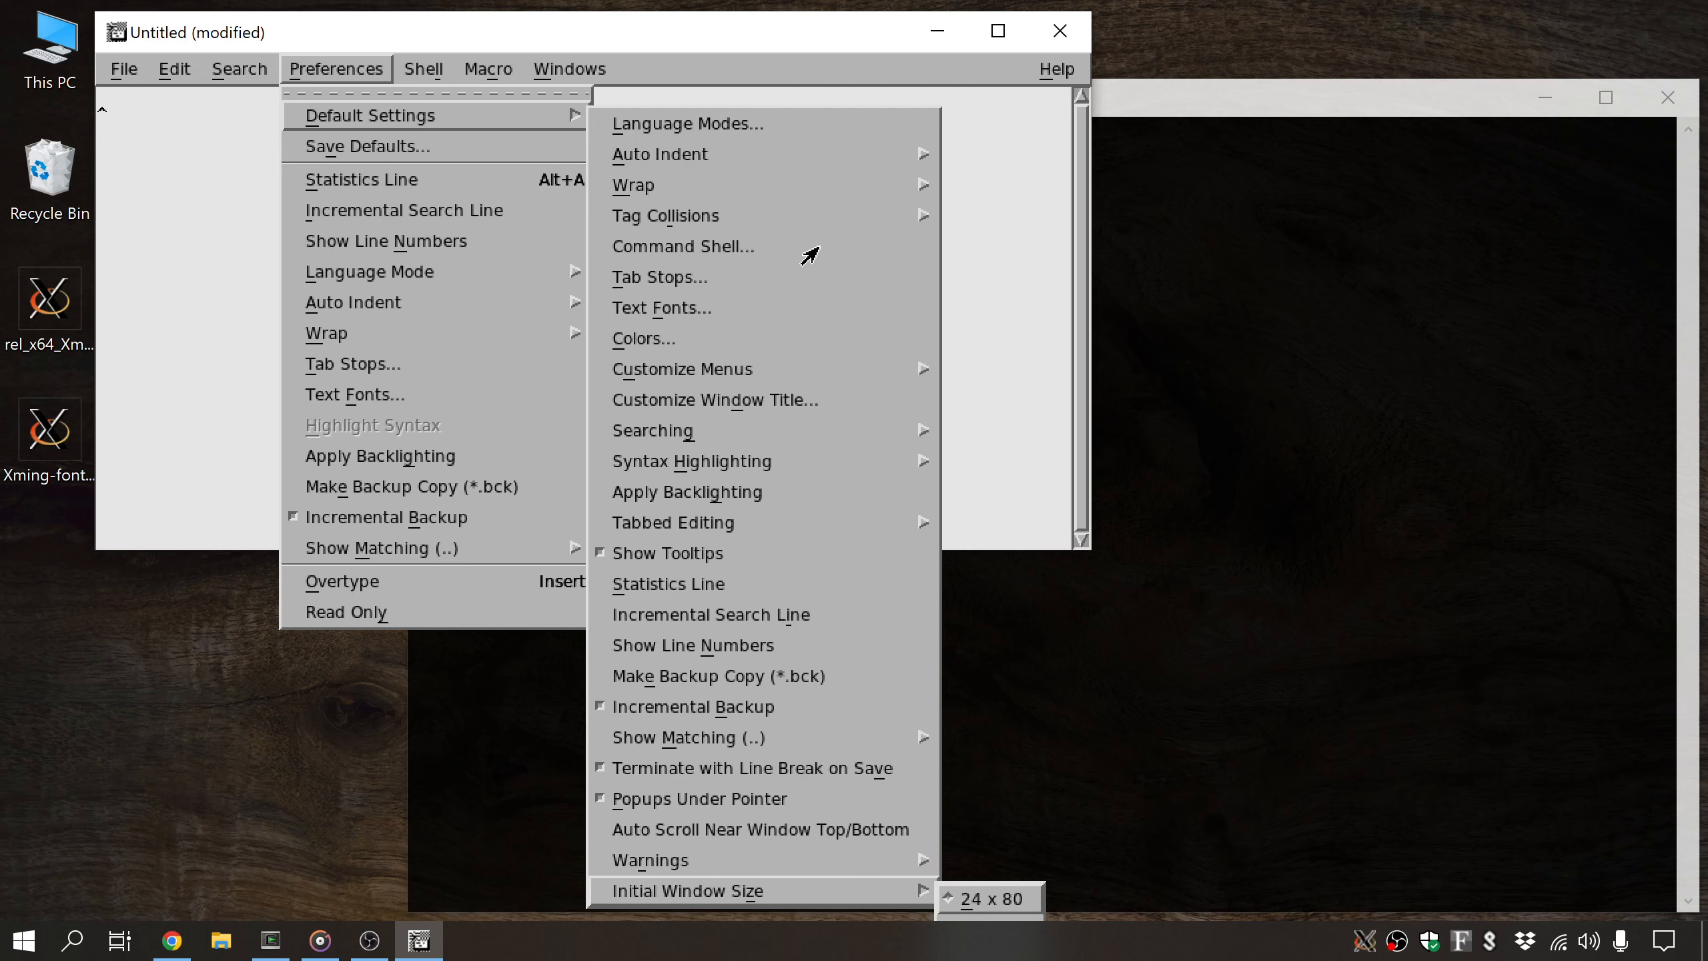
pyautogui.click(665, 45)
pyautogui.moveTo(666, 45); pyautogui.dragTo(887, 66)
pyautogui.click(562, 82)
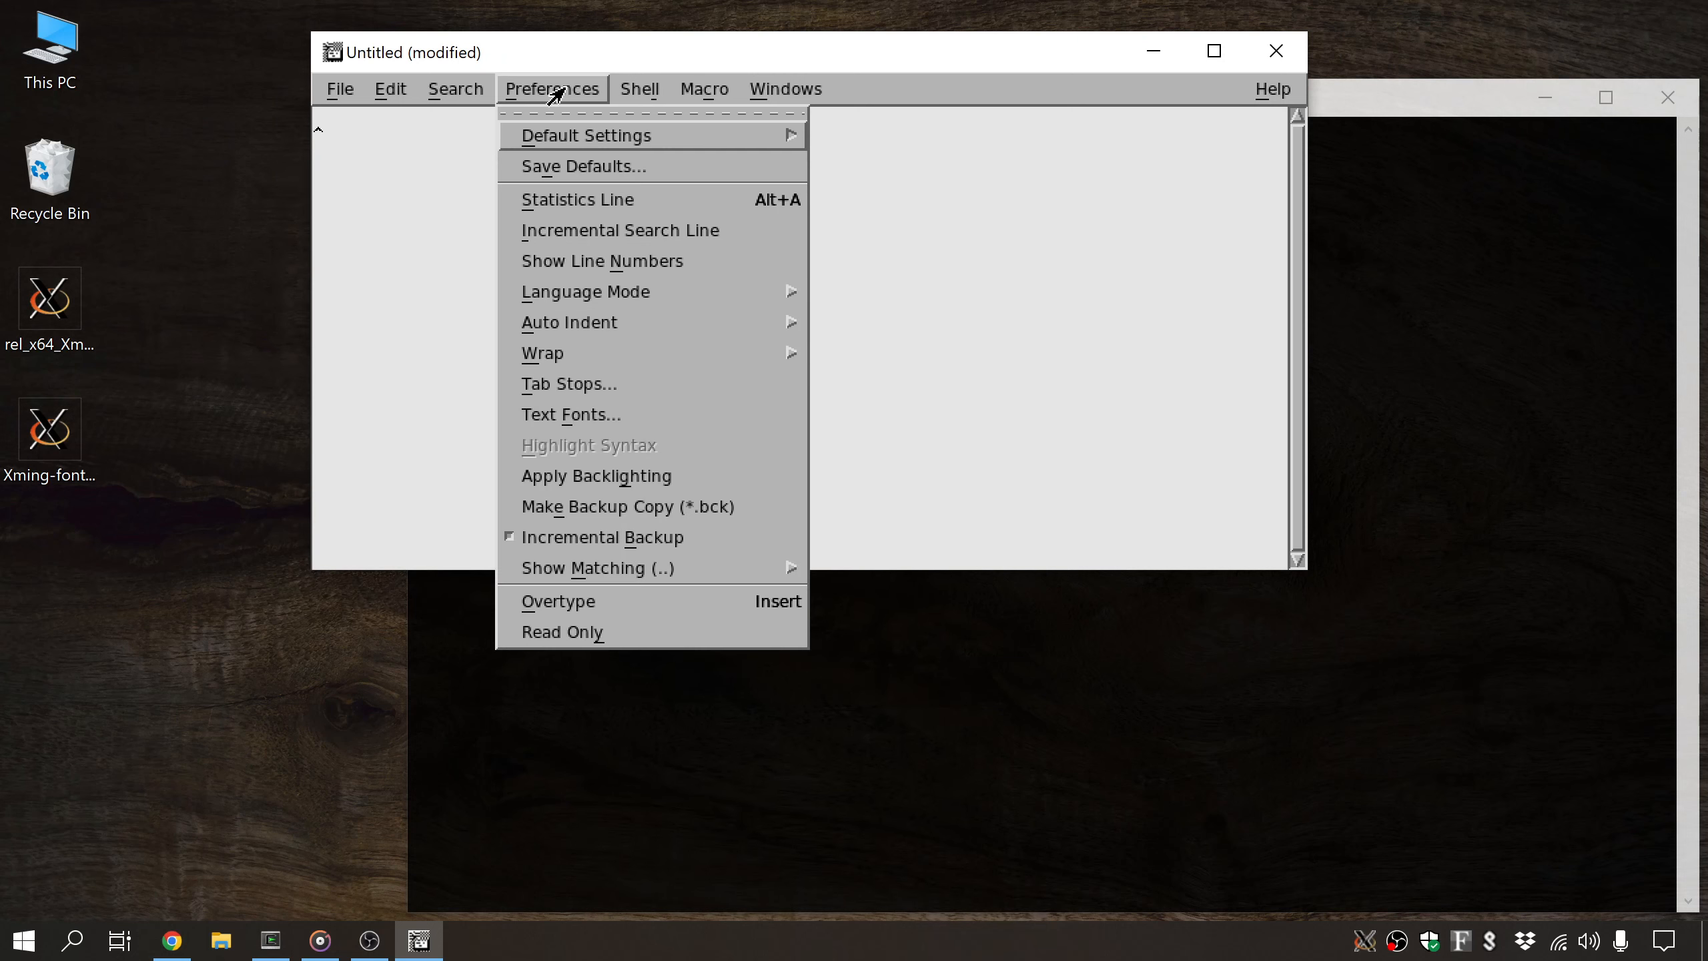
pyautogui.moveTo(599, 142)
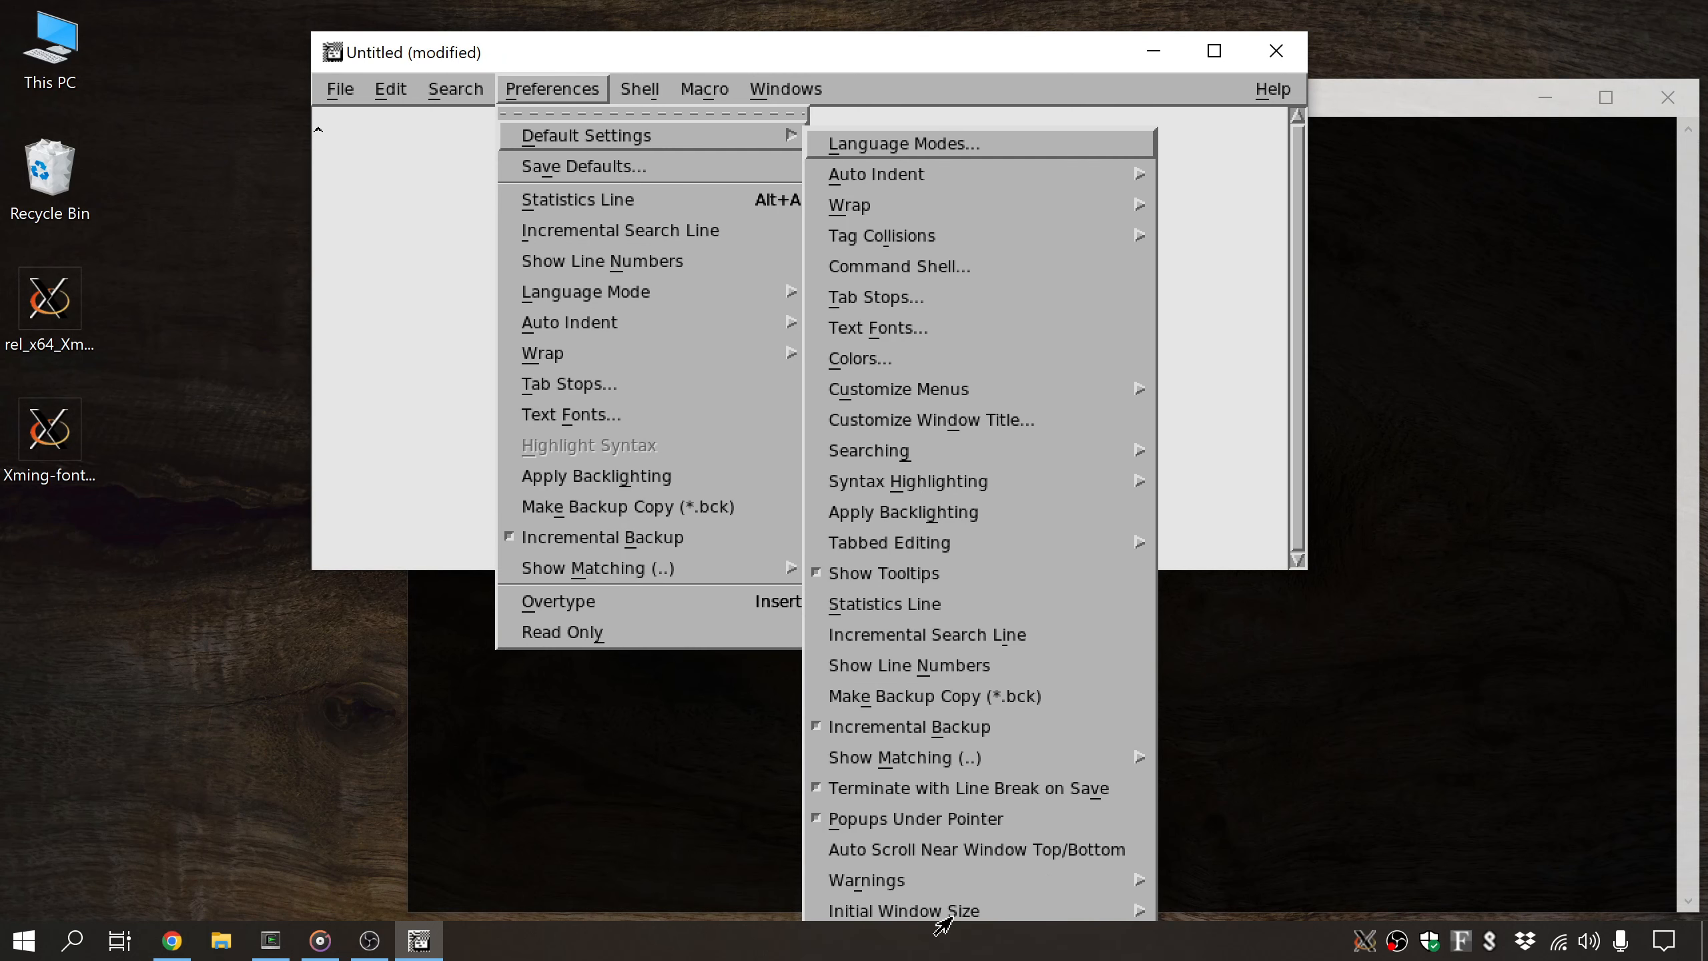
pyautogui.moveTo(941, 925)
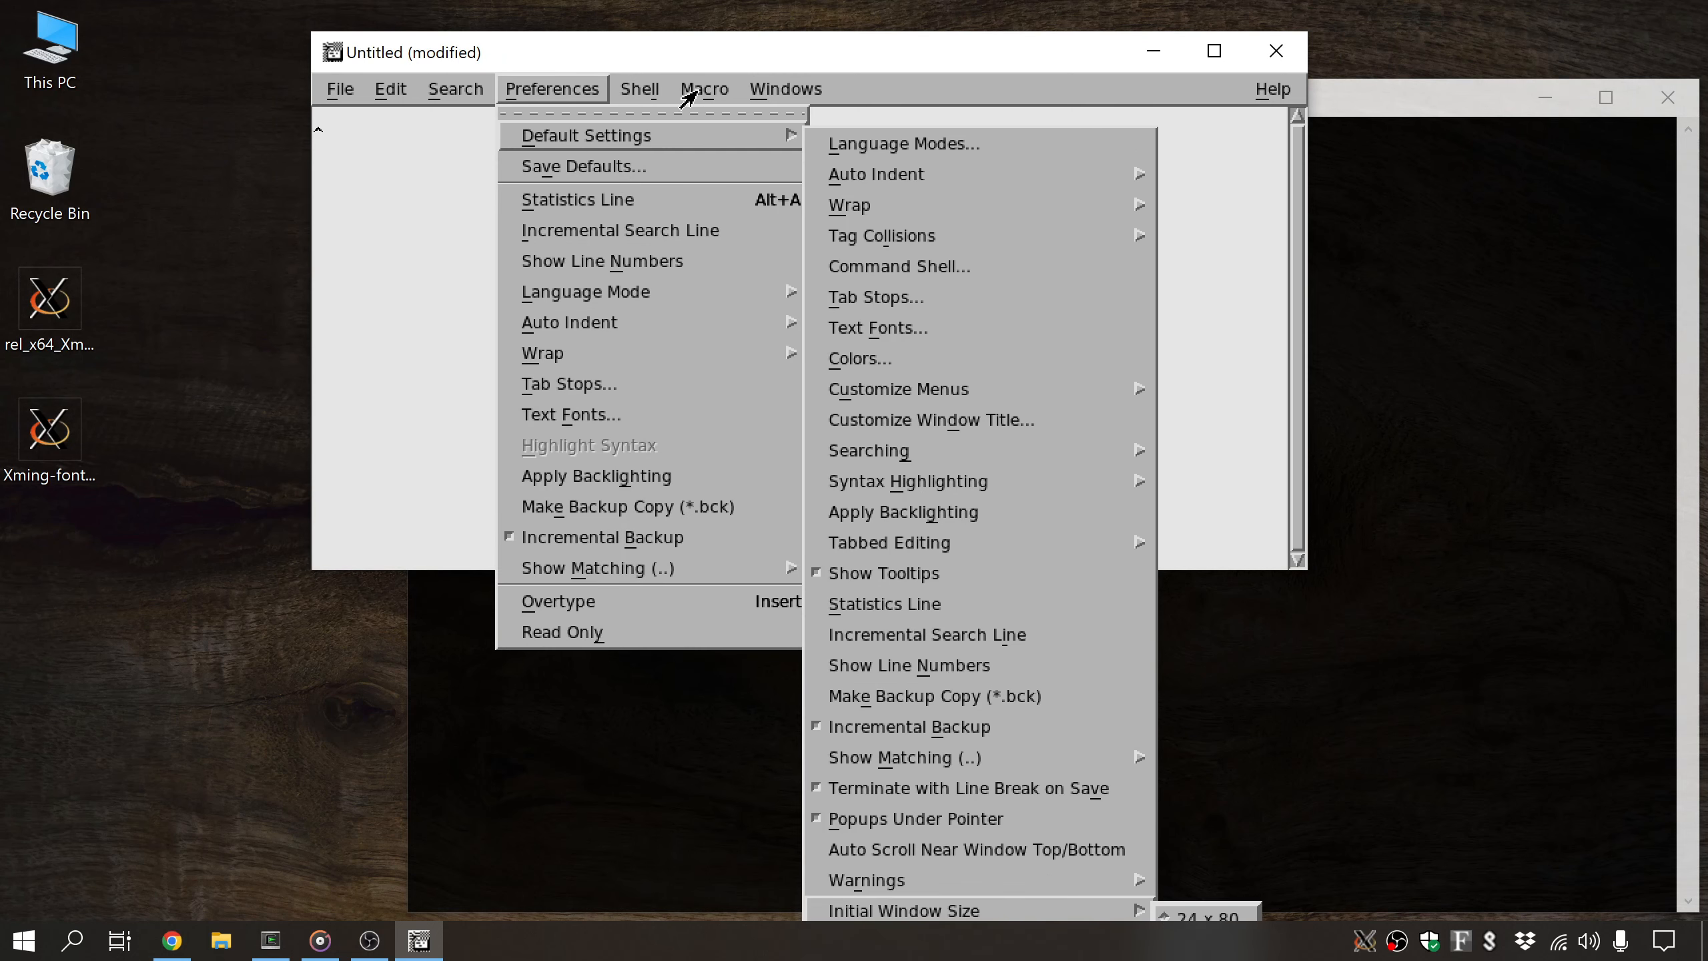
pyautogui.click(724, 54)
pyautogui.moveTo(747, 40); pyautogui.dragTo(625, 36)
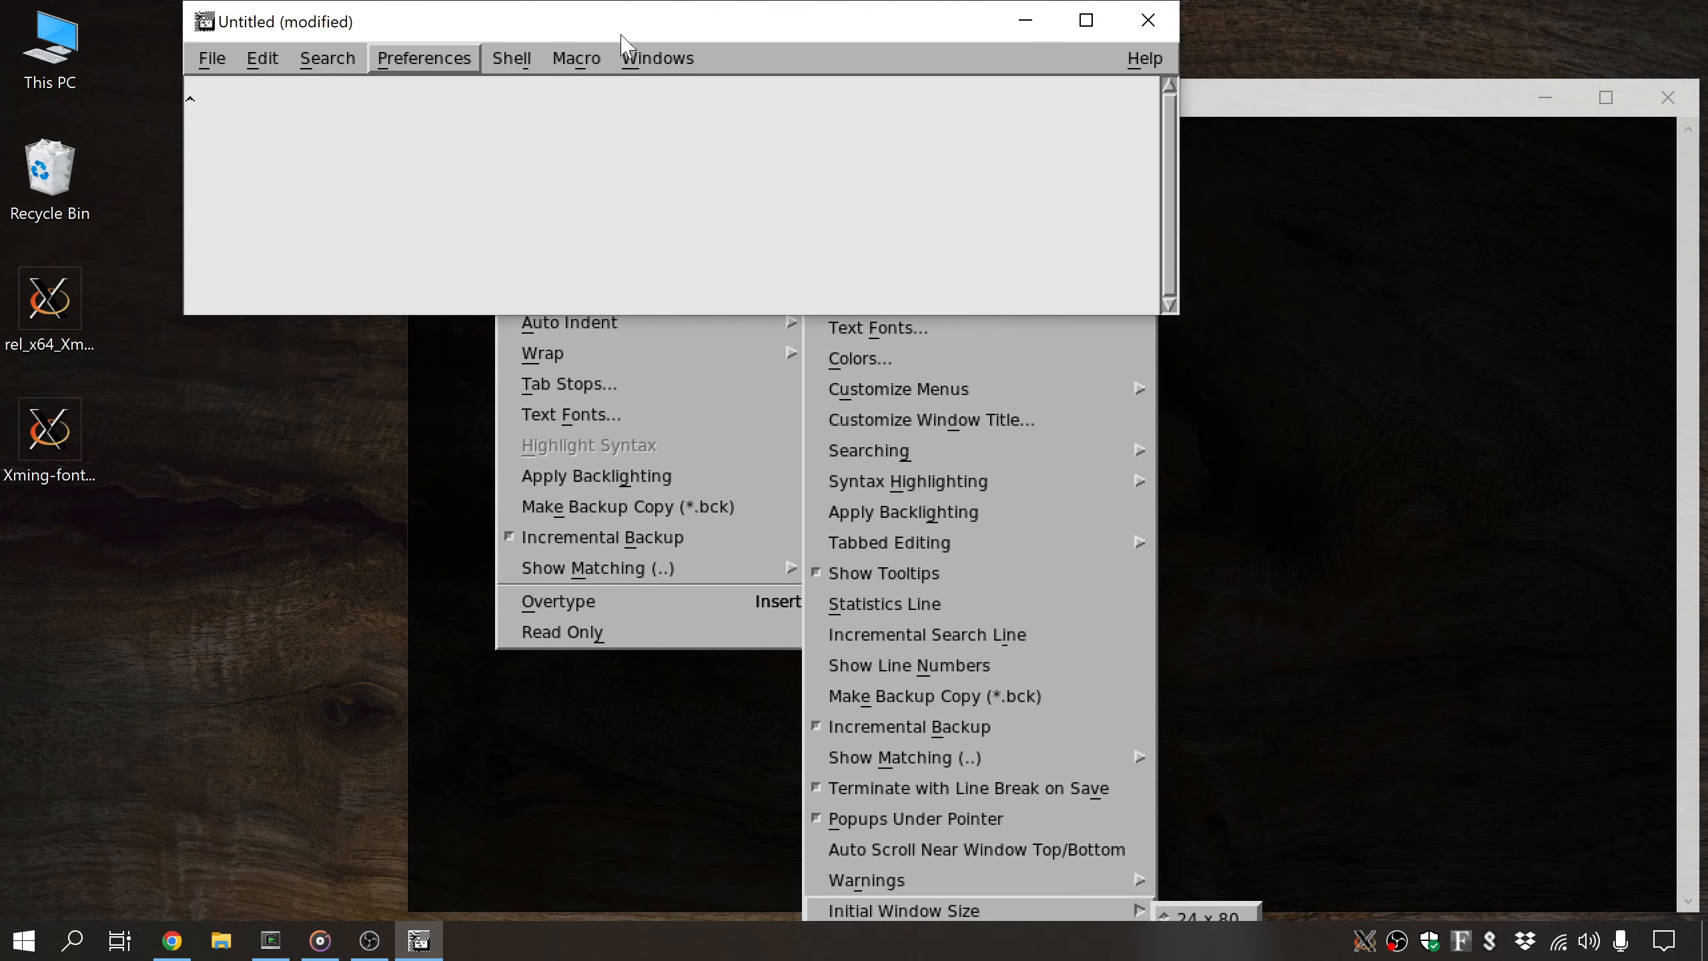
pyautogui.click(430, 64)
pyautogui.click(431, 65)
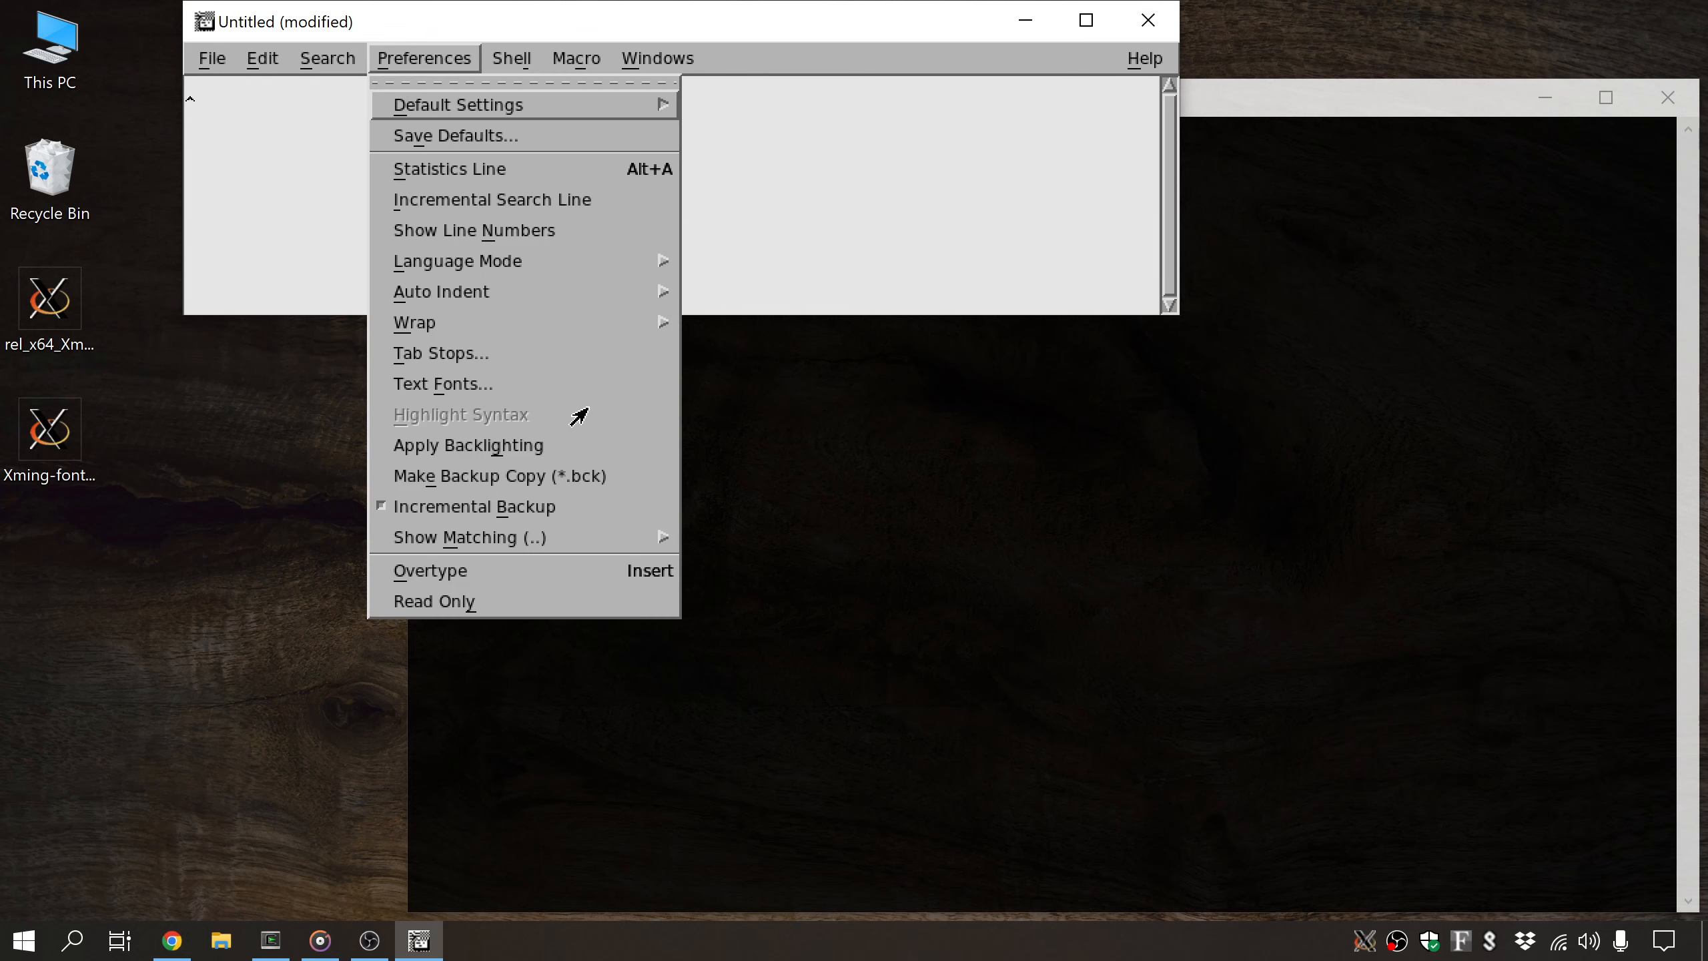
pyautogui.click(480, 106)
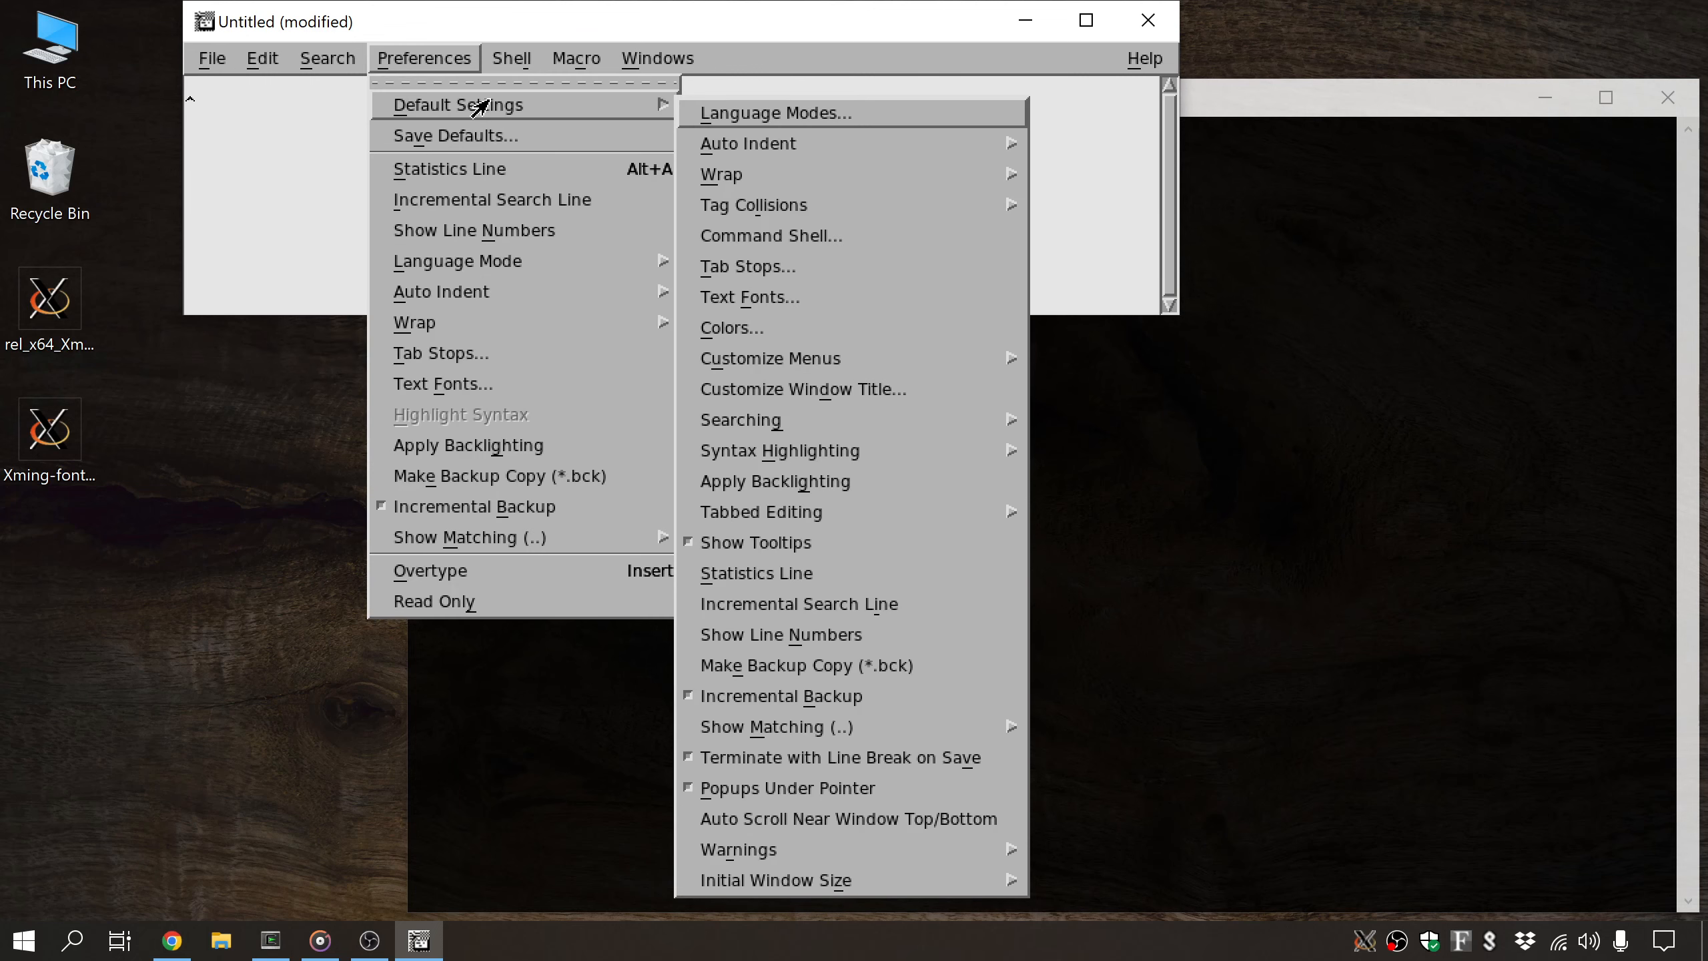
pyautogui.moveTo(834, 896)
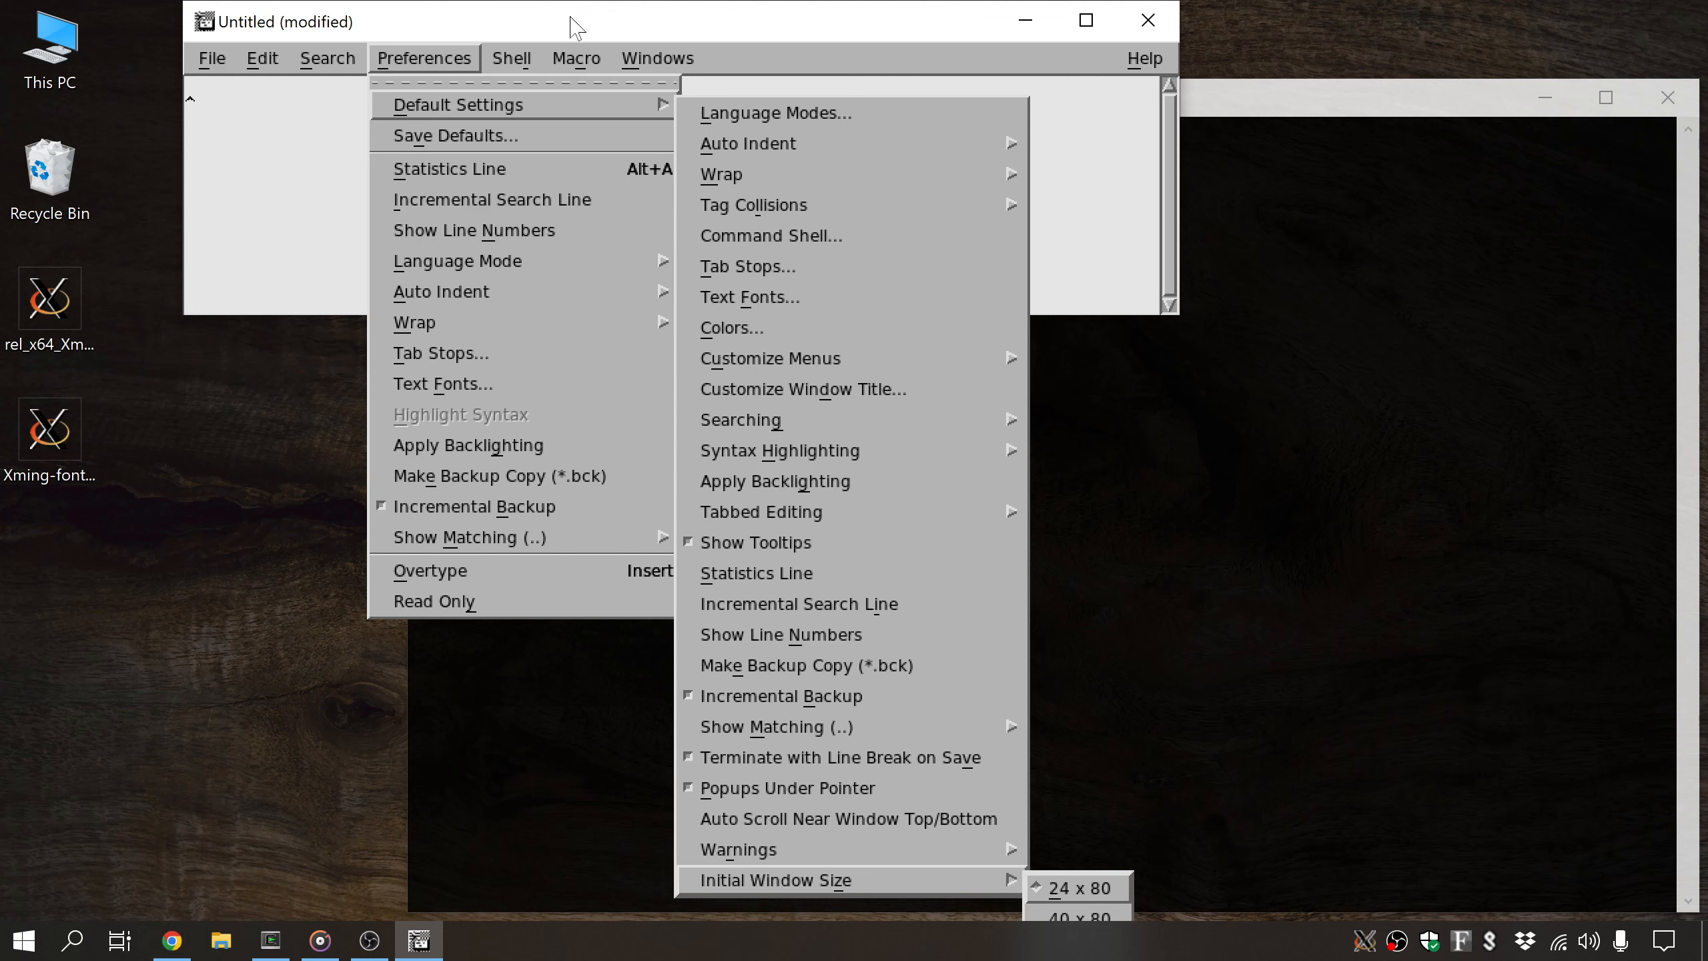
pyautogui.moveTo(572, 28); pyautogui.dragTo(573, 30)
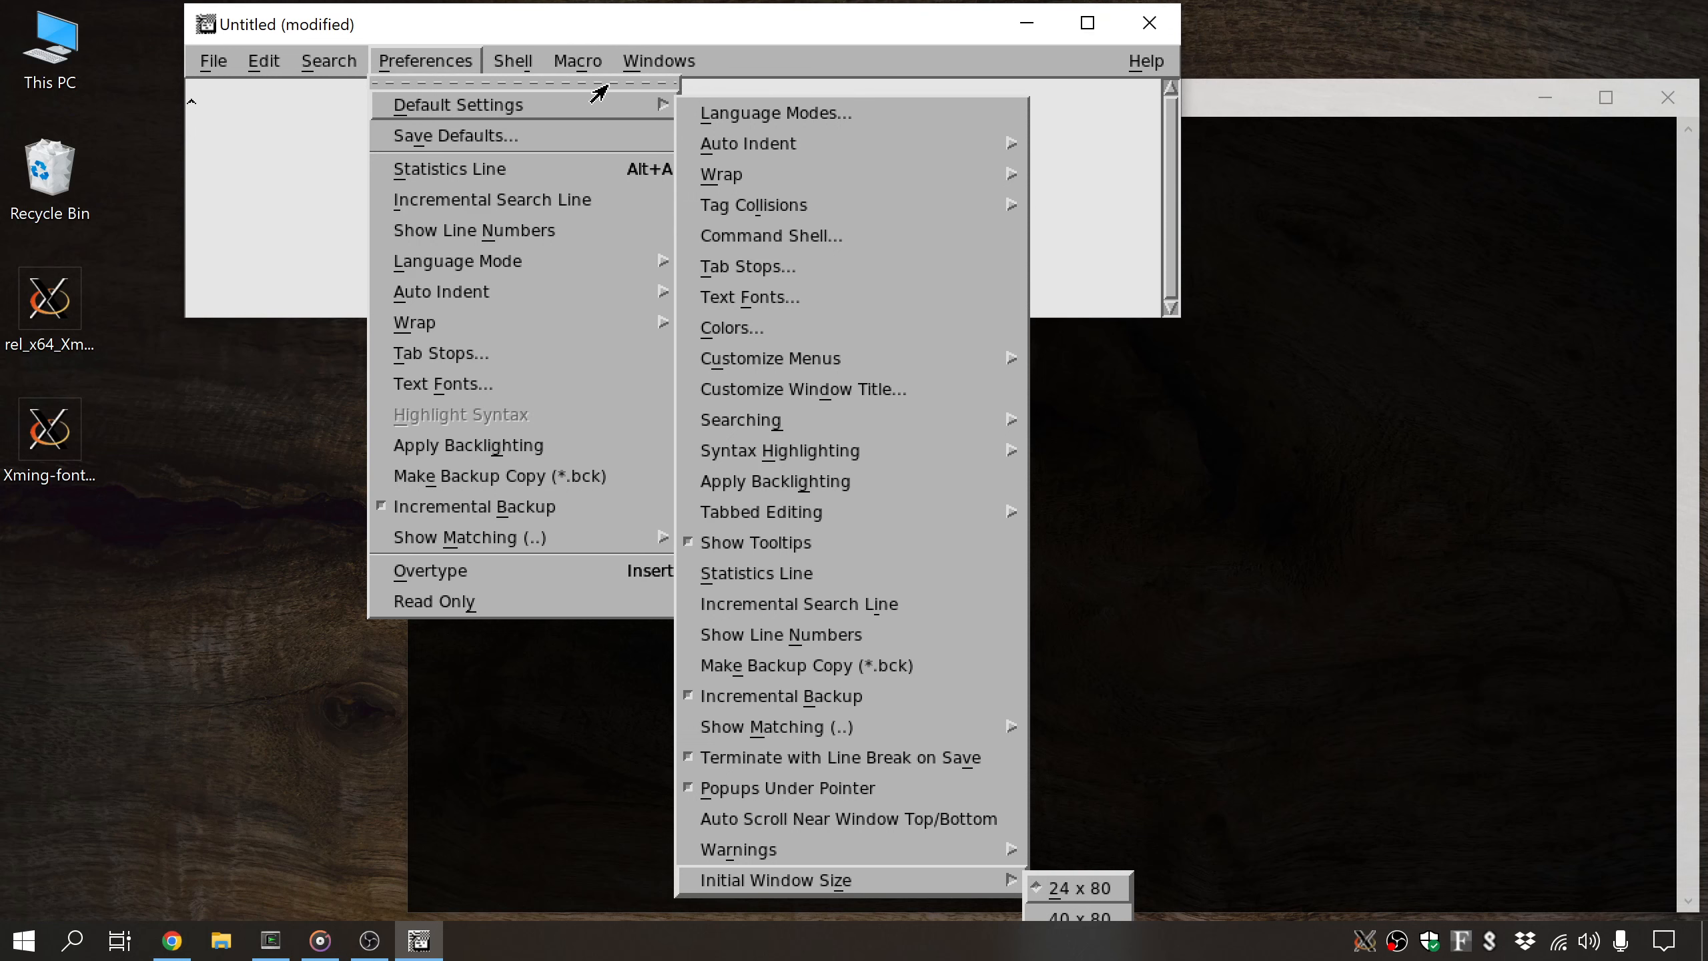
pyautogui.click(814, 119)
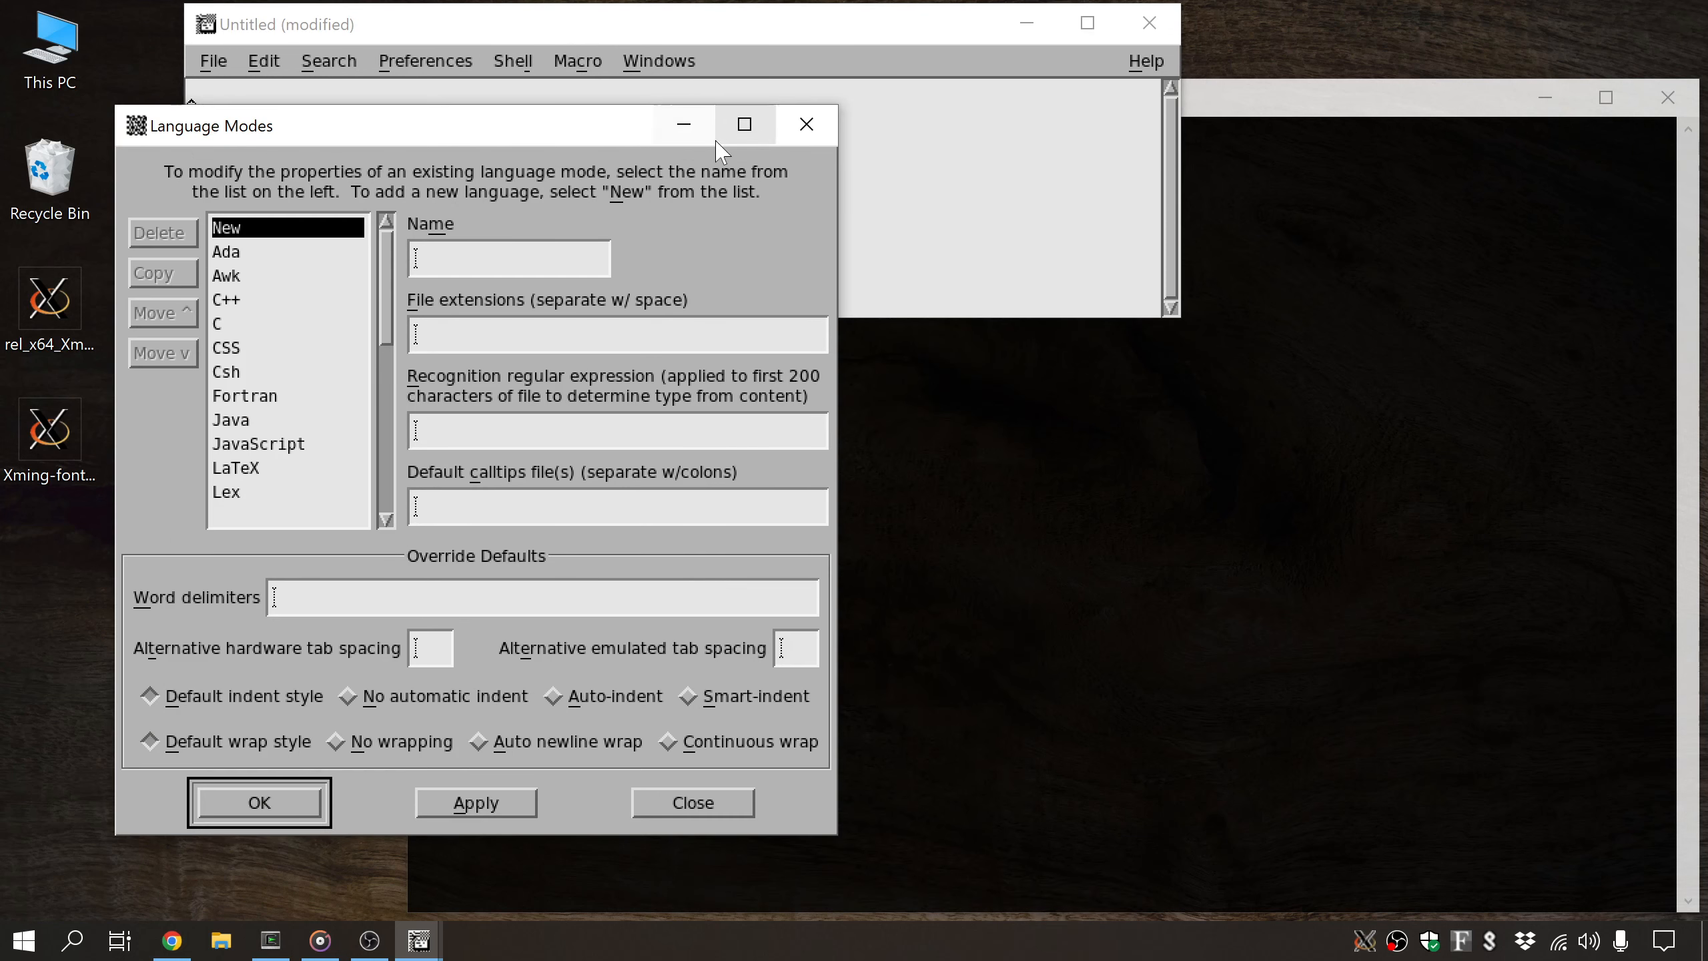
pyautogui.click(806, 124)
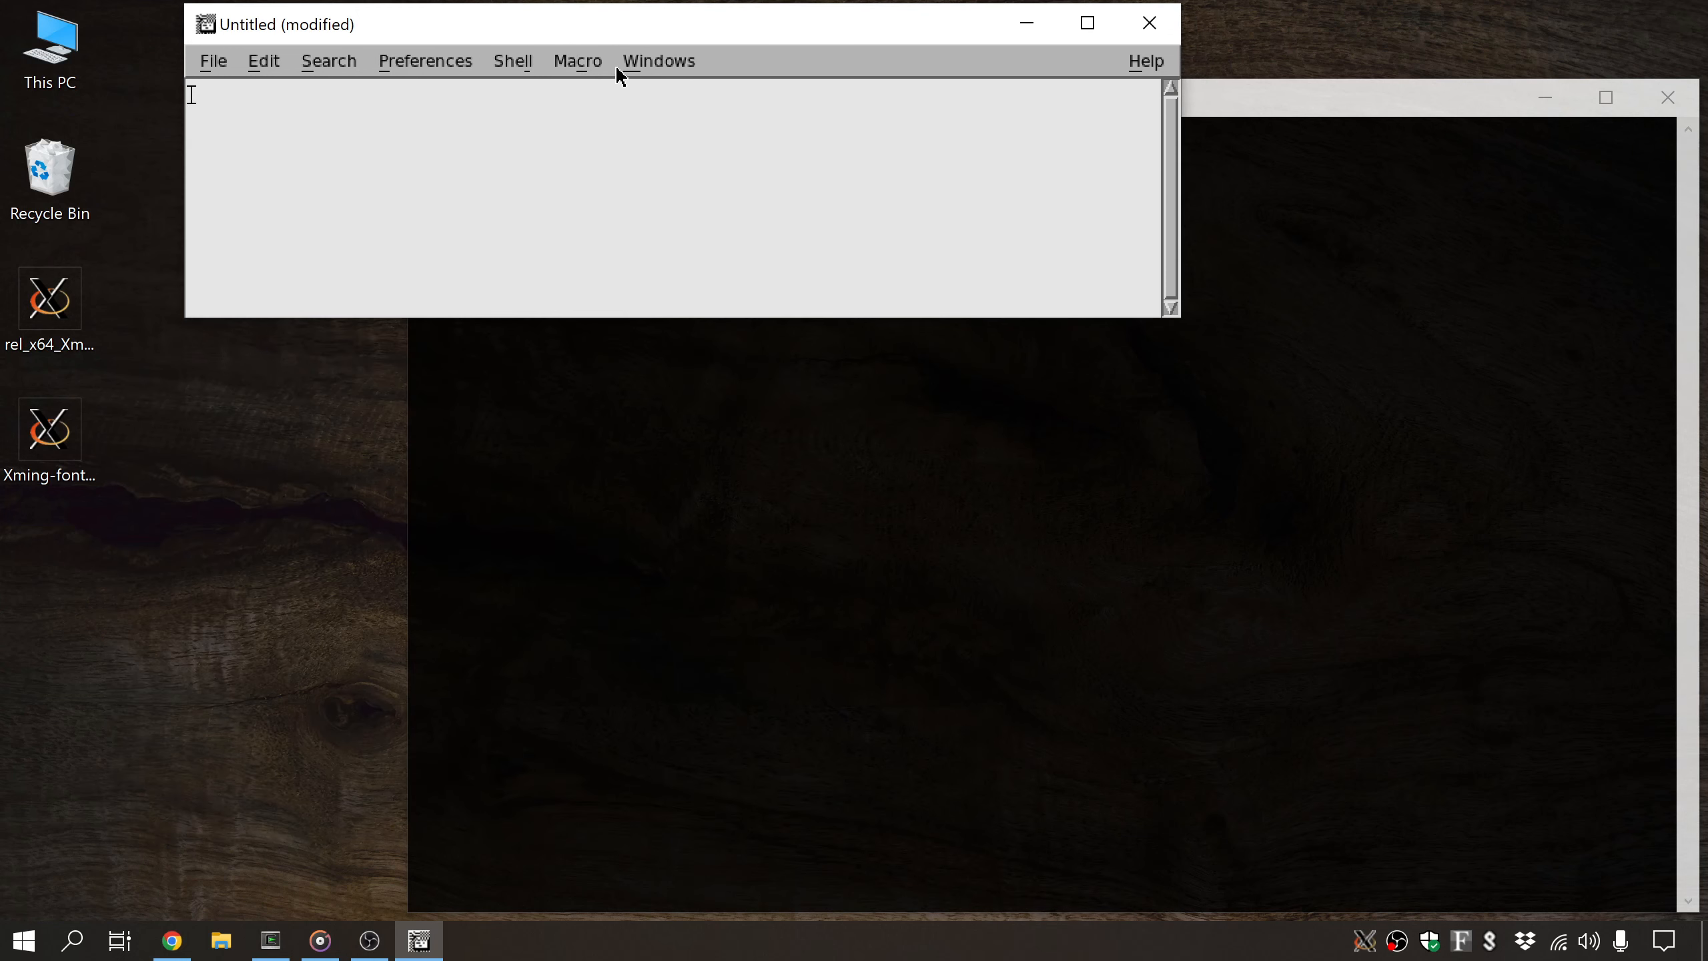
# - Tear off the preferences list, place it at the desktop's upper edge, and set the default initial window size to 60 x 80
pyautogui.click(394, 62)
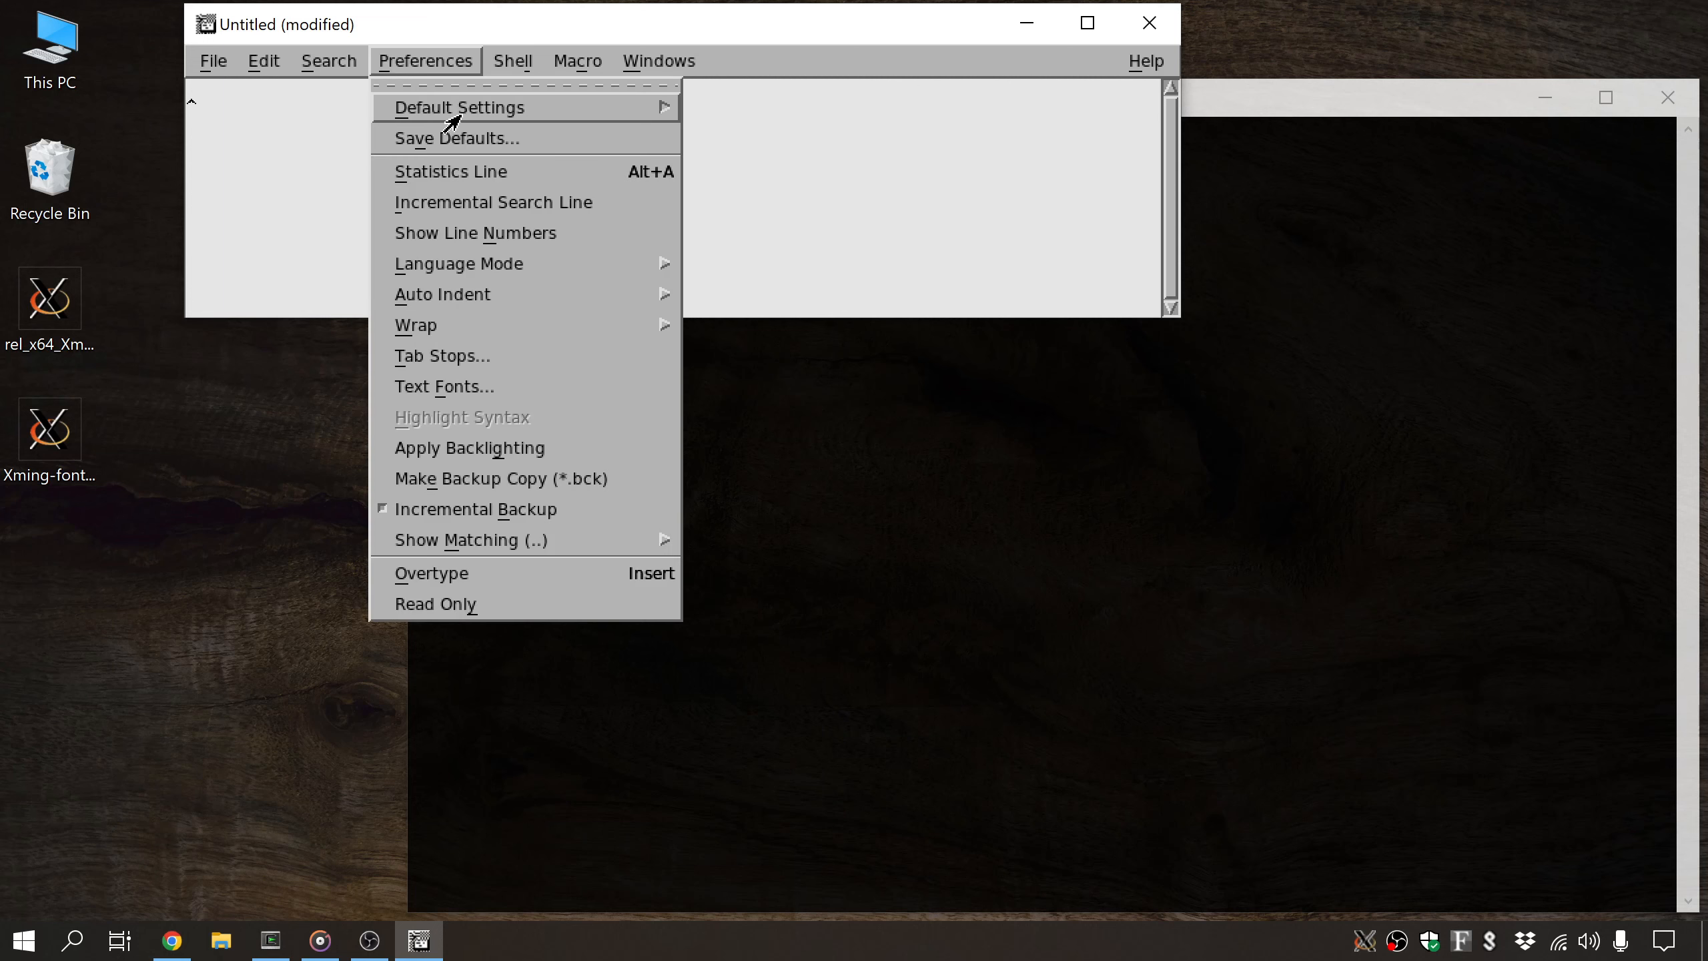
pyautogui.moveTo(451, 115)
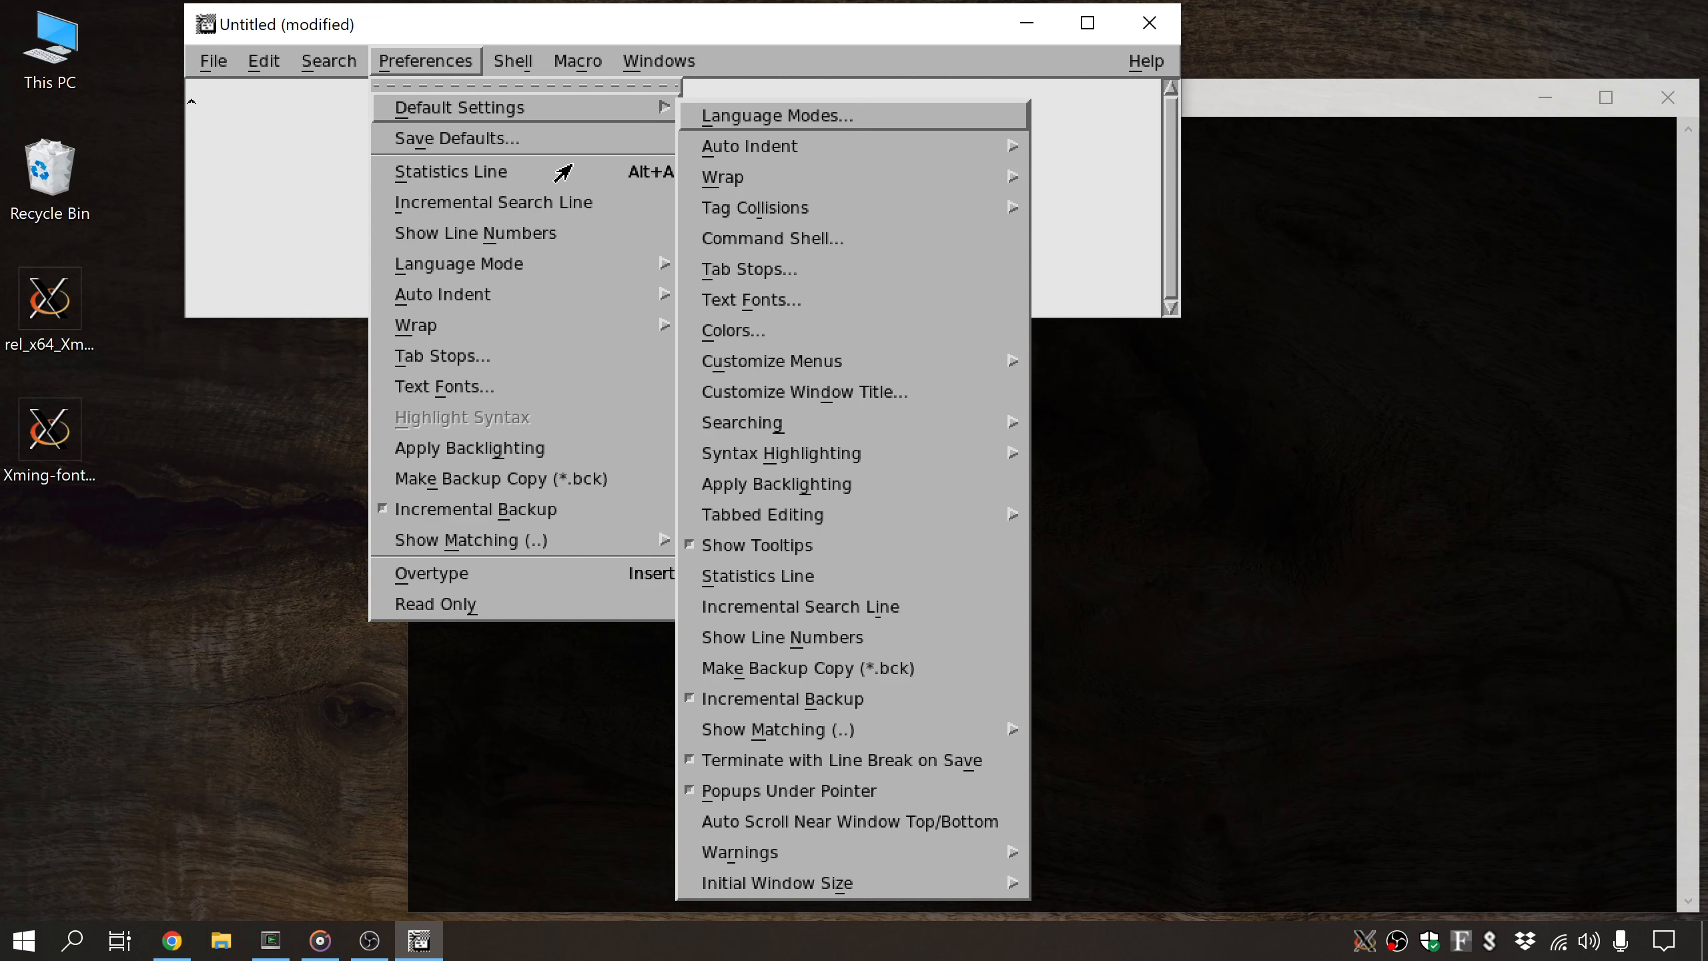
pyautogui.moveTo(489, 65)
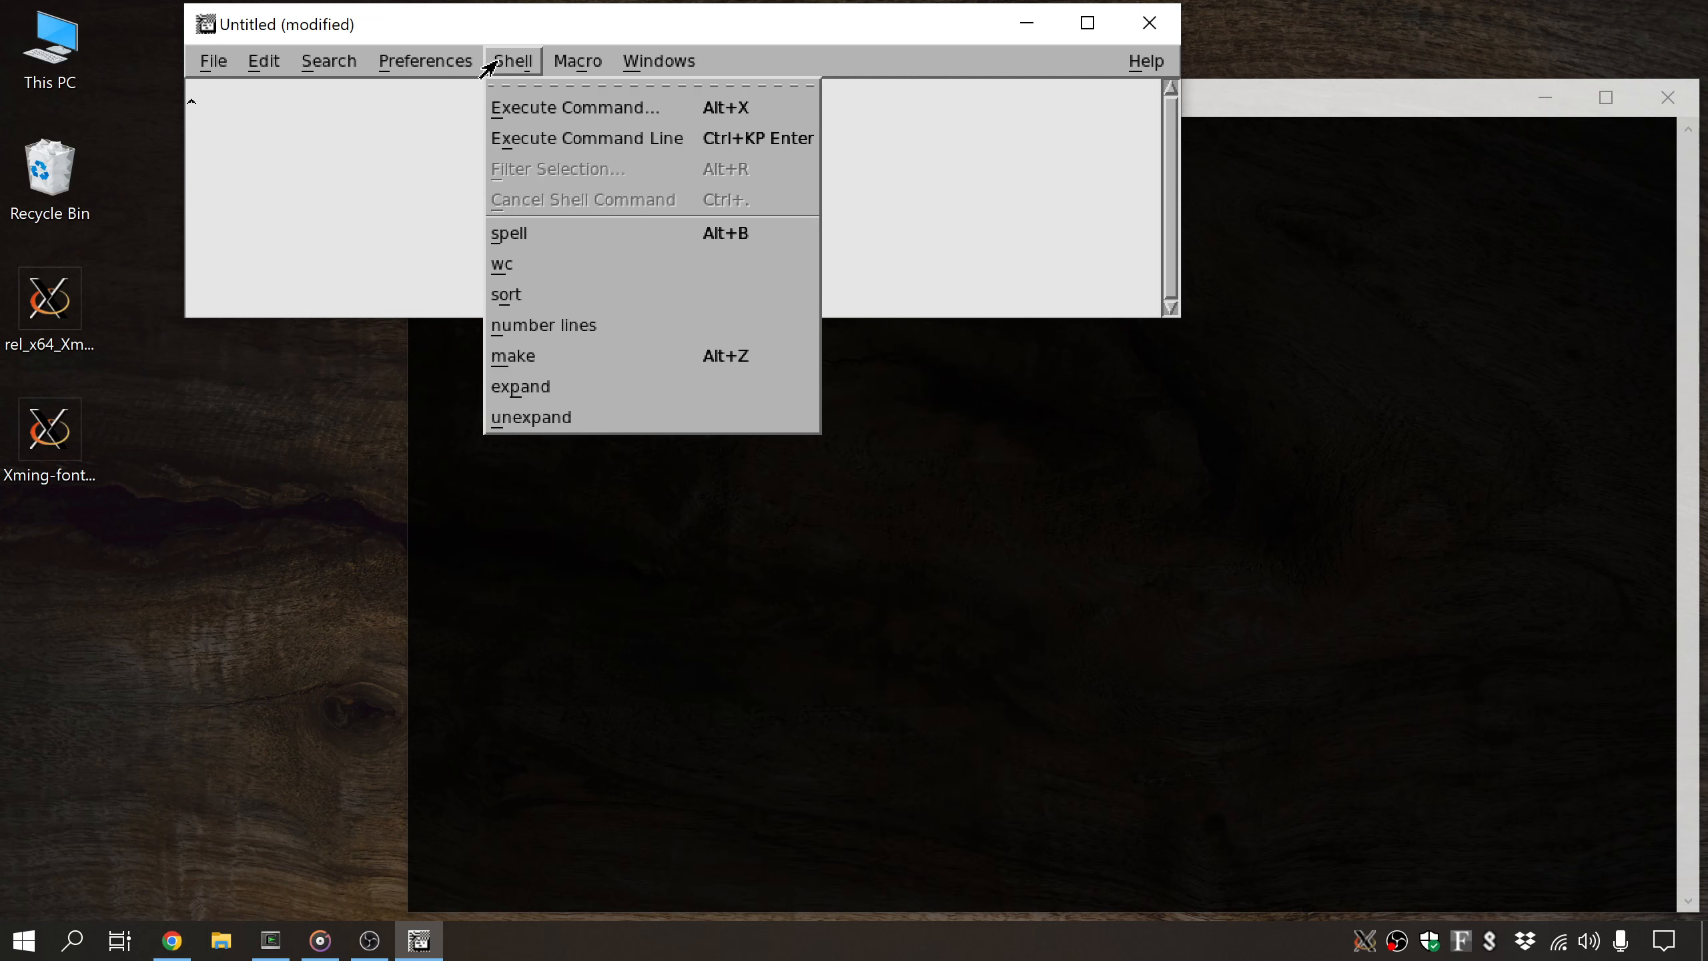
pyautogui.moveTo(425, 60)
pyautogui.click(464, 84)
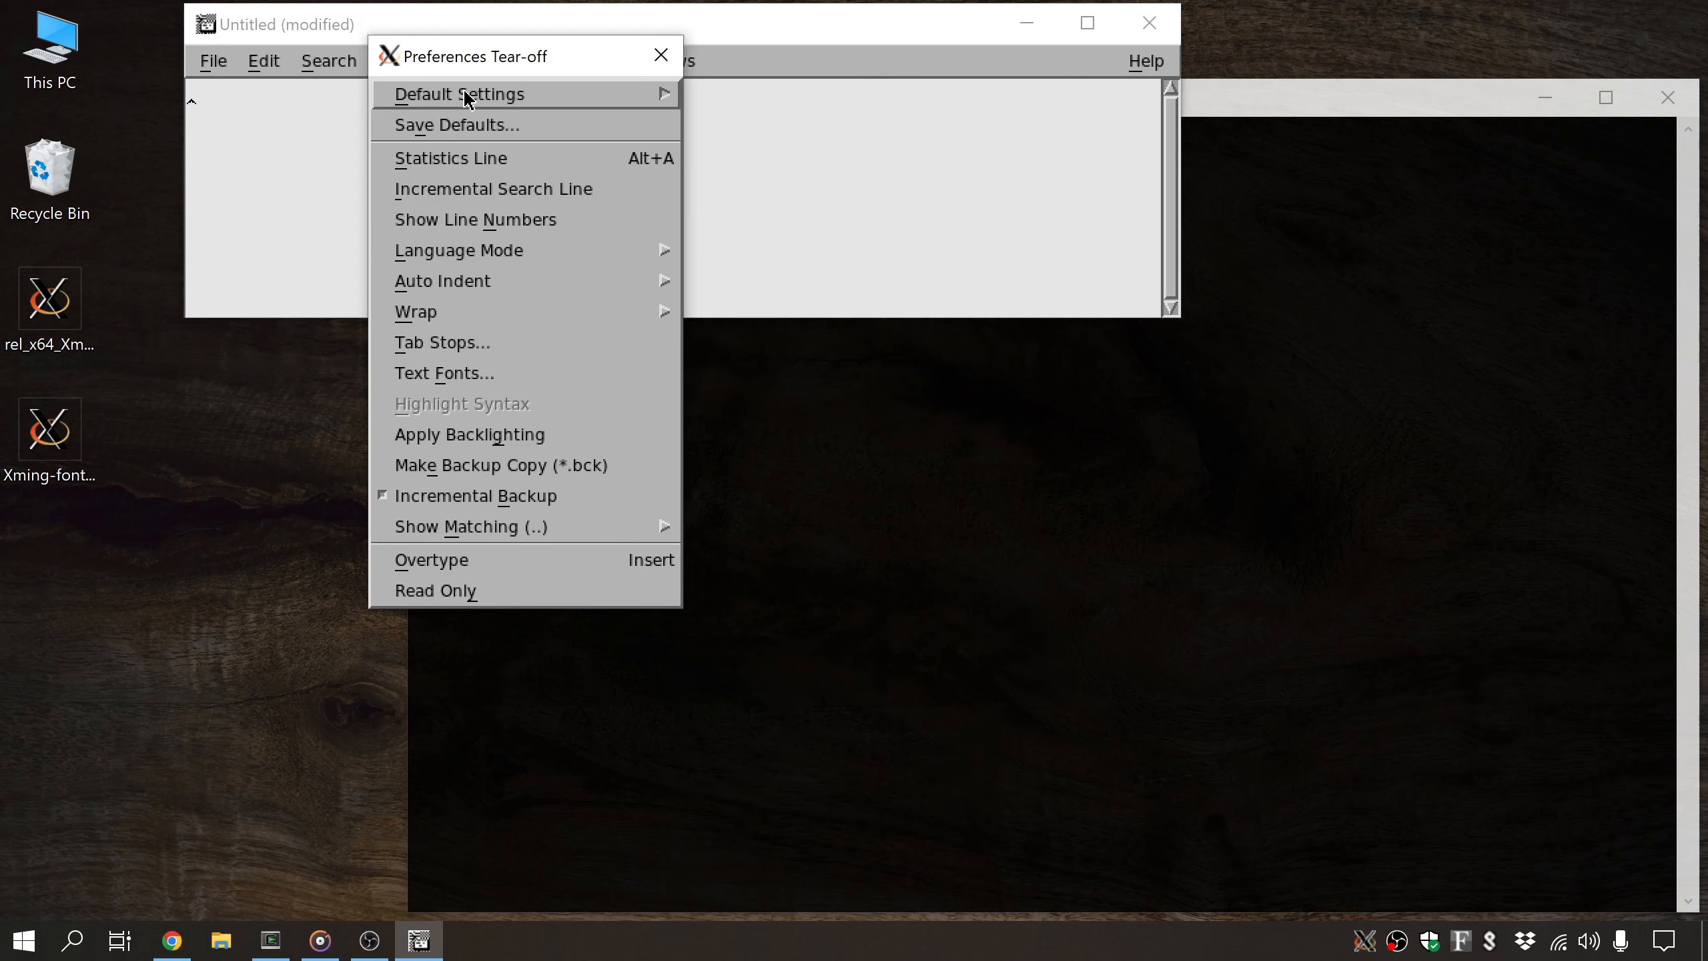
pyautogui.moveTo(480, 76); pyautogui.dragTo(463, 14)
pyautogui.click(470, 64)
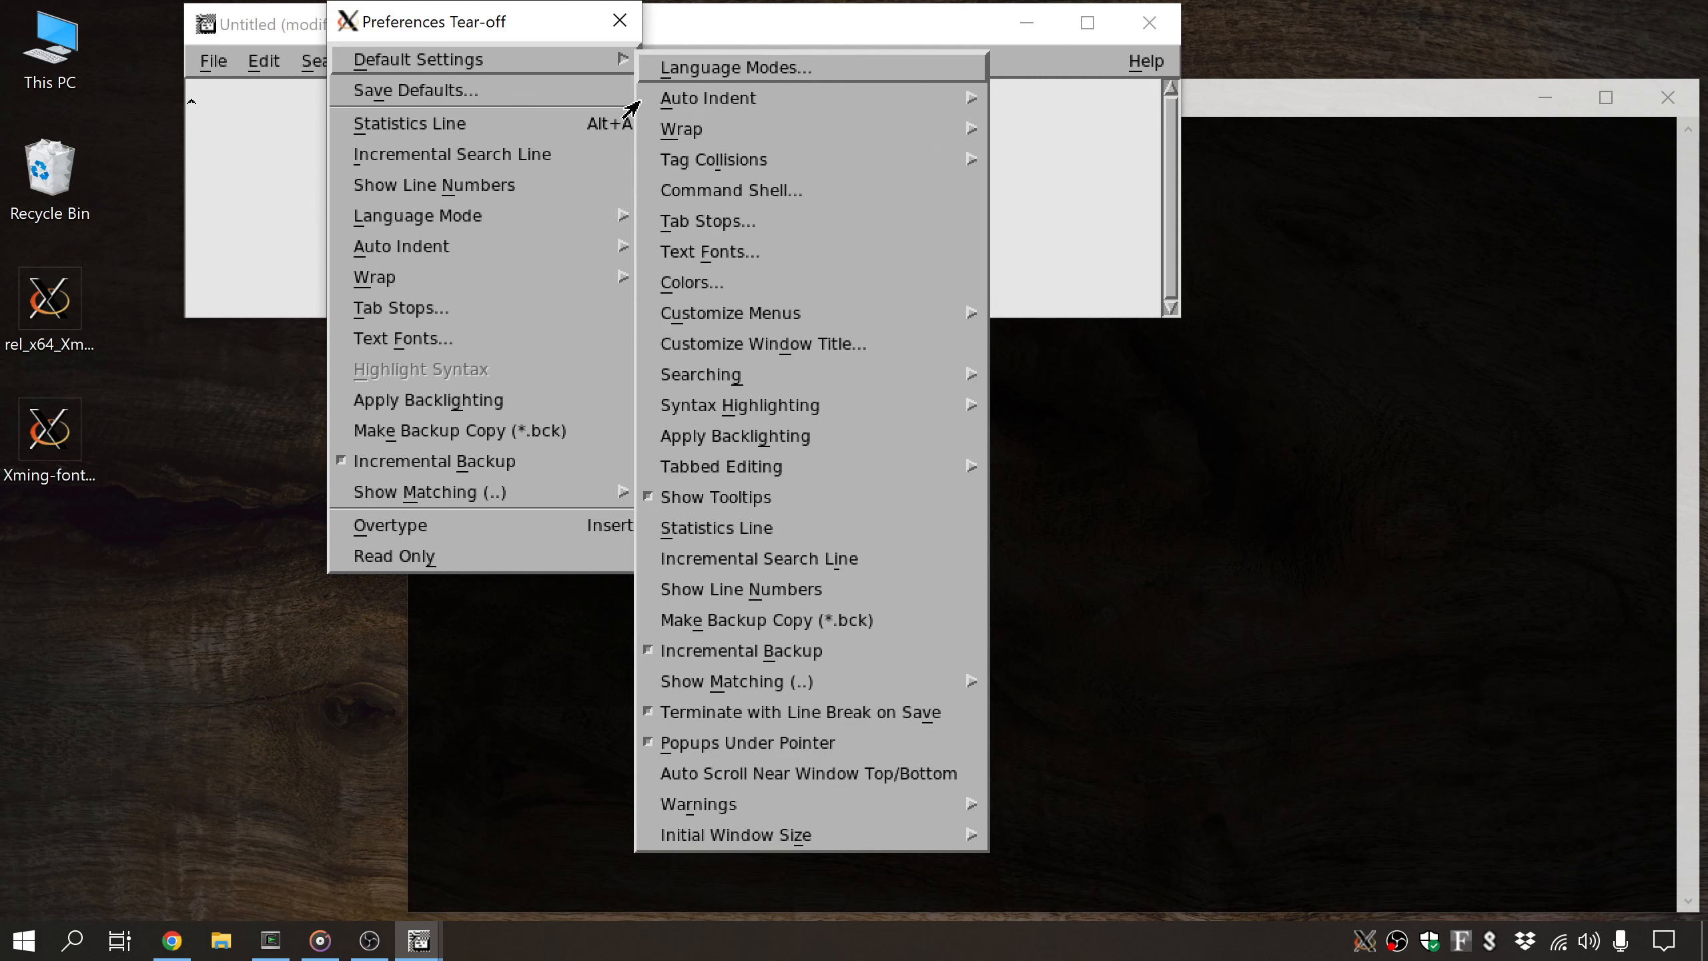
pyautogui.moveTo(824, 846)
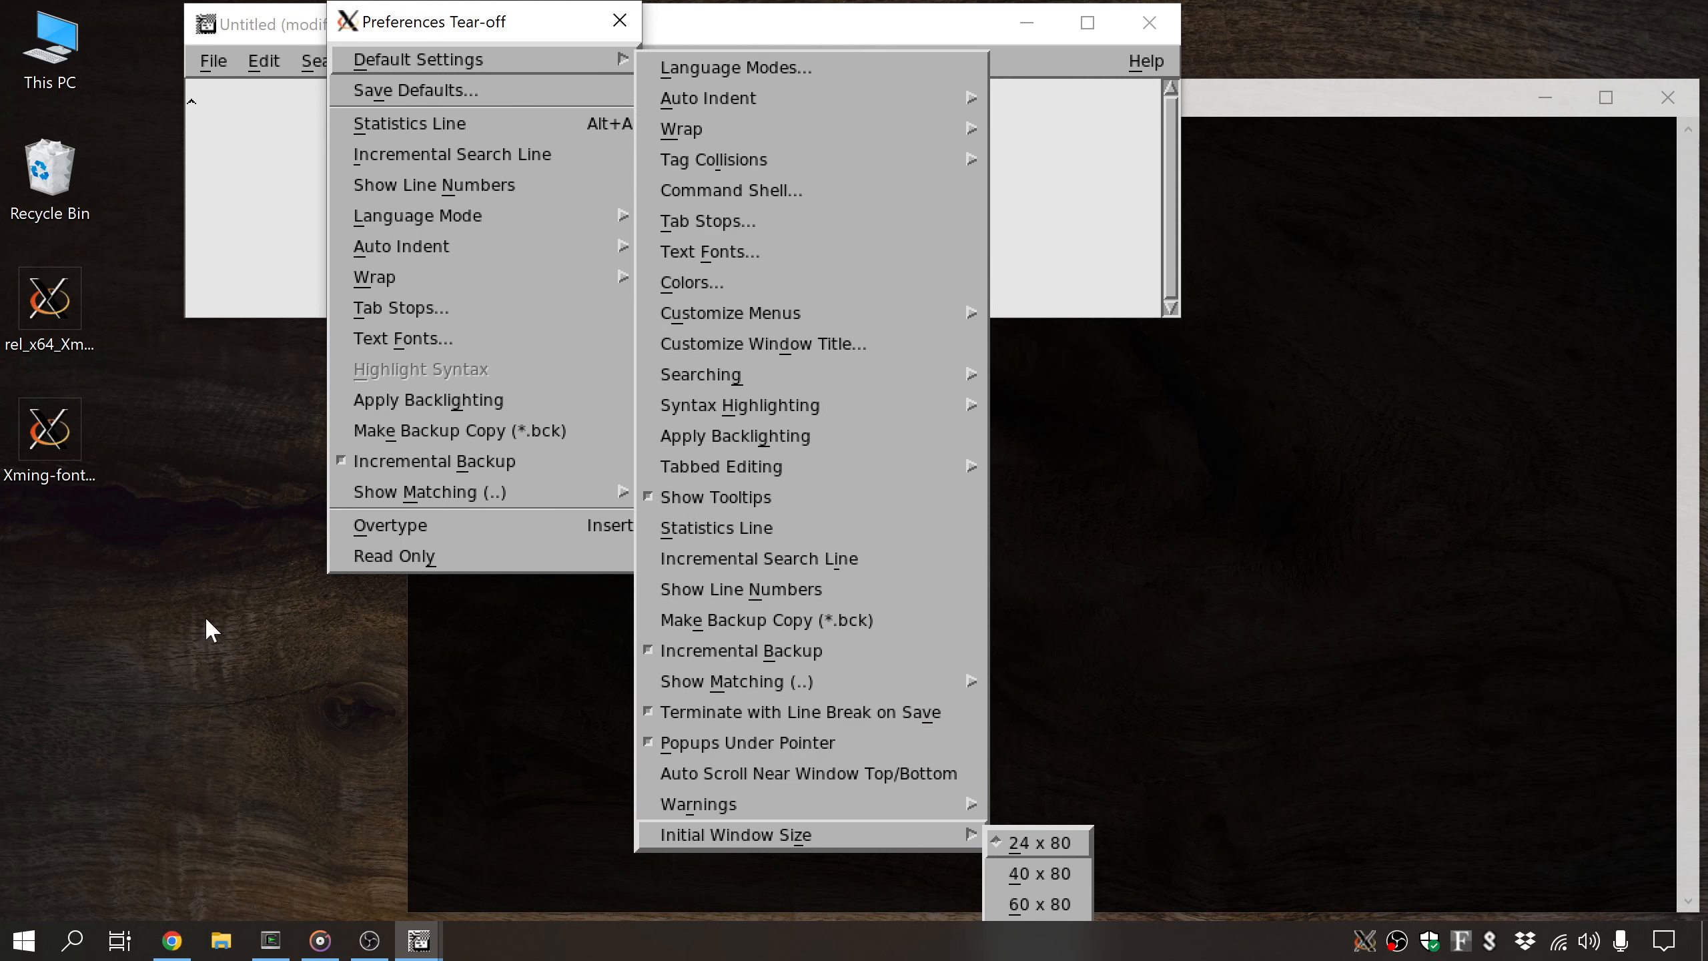
pyautogui.click(1028, 905)
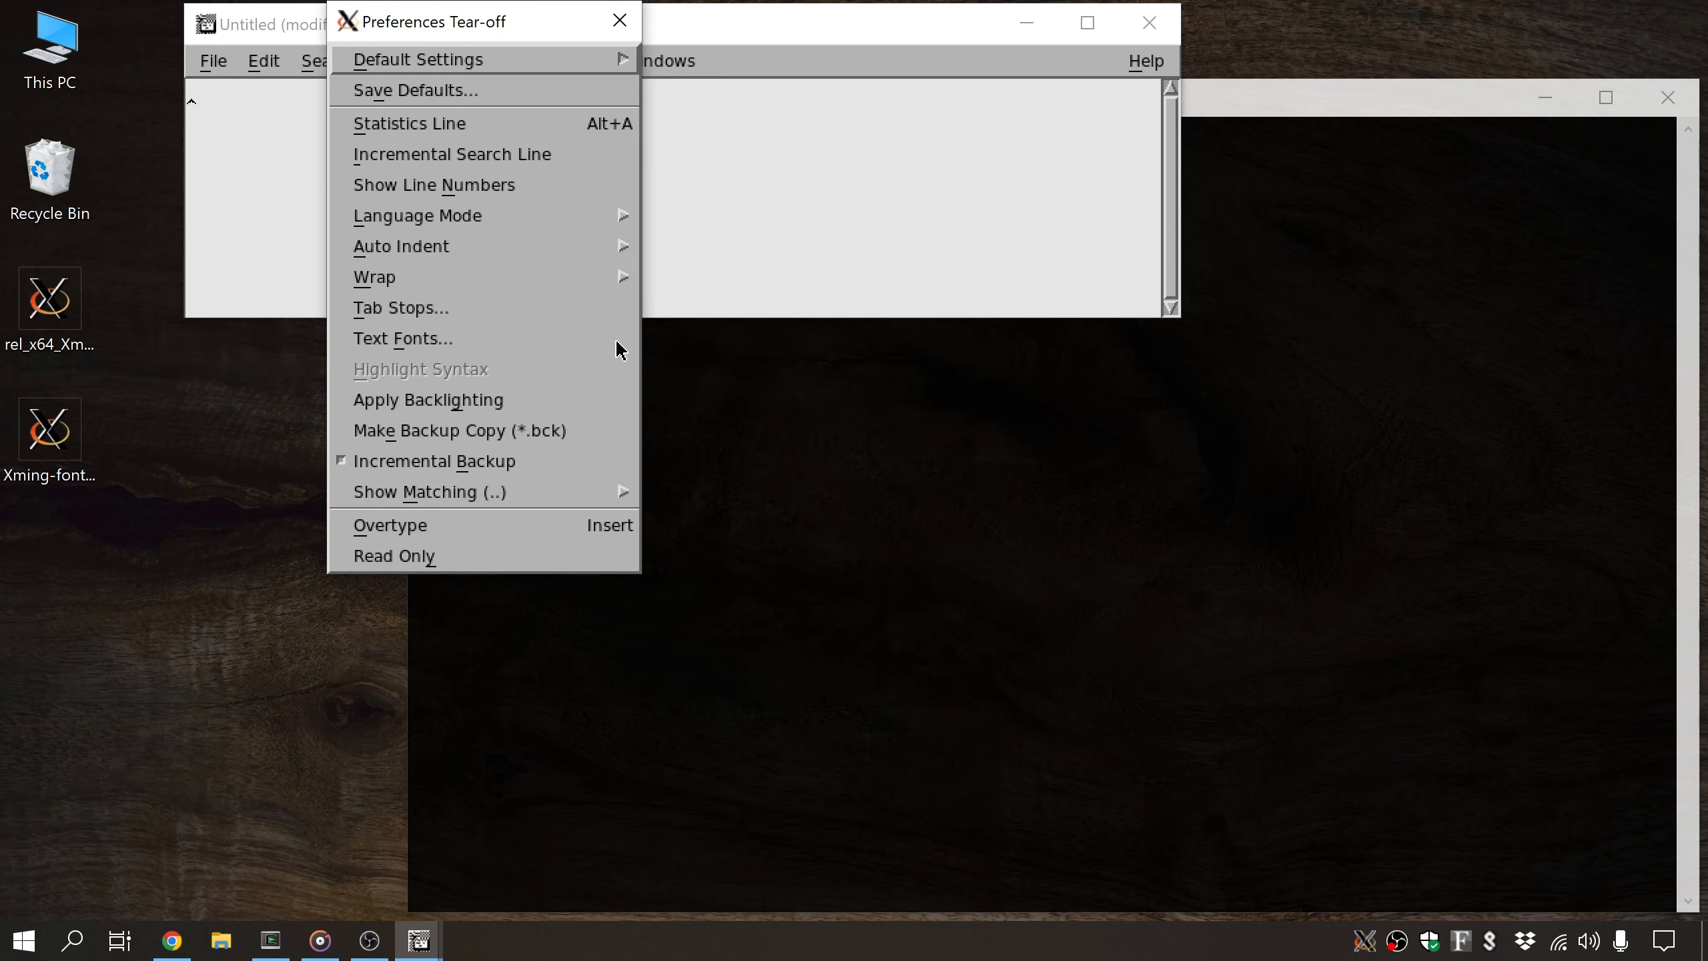
# - Save the default preferences to the nedit.rc file and close the torn-off preferences list
pyautogui.click(402, 91)
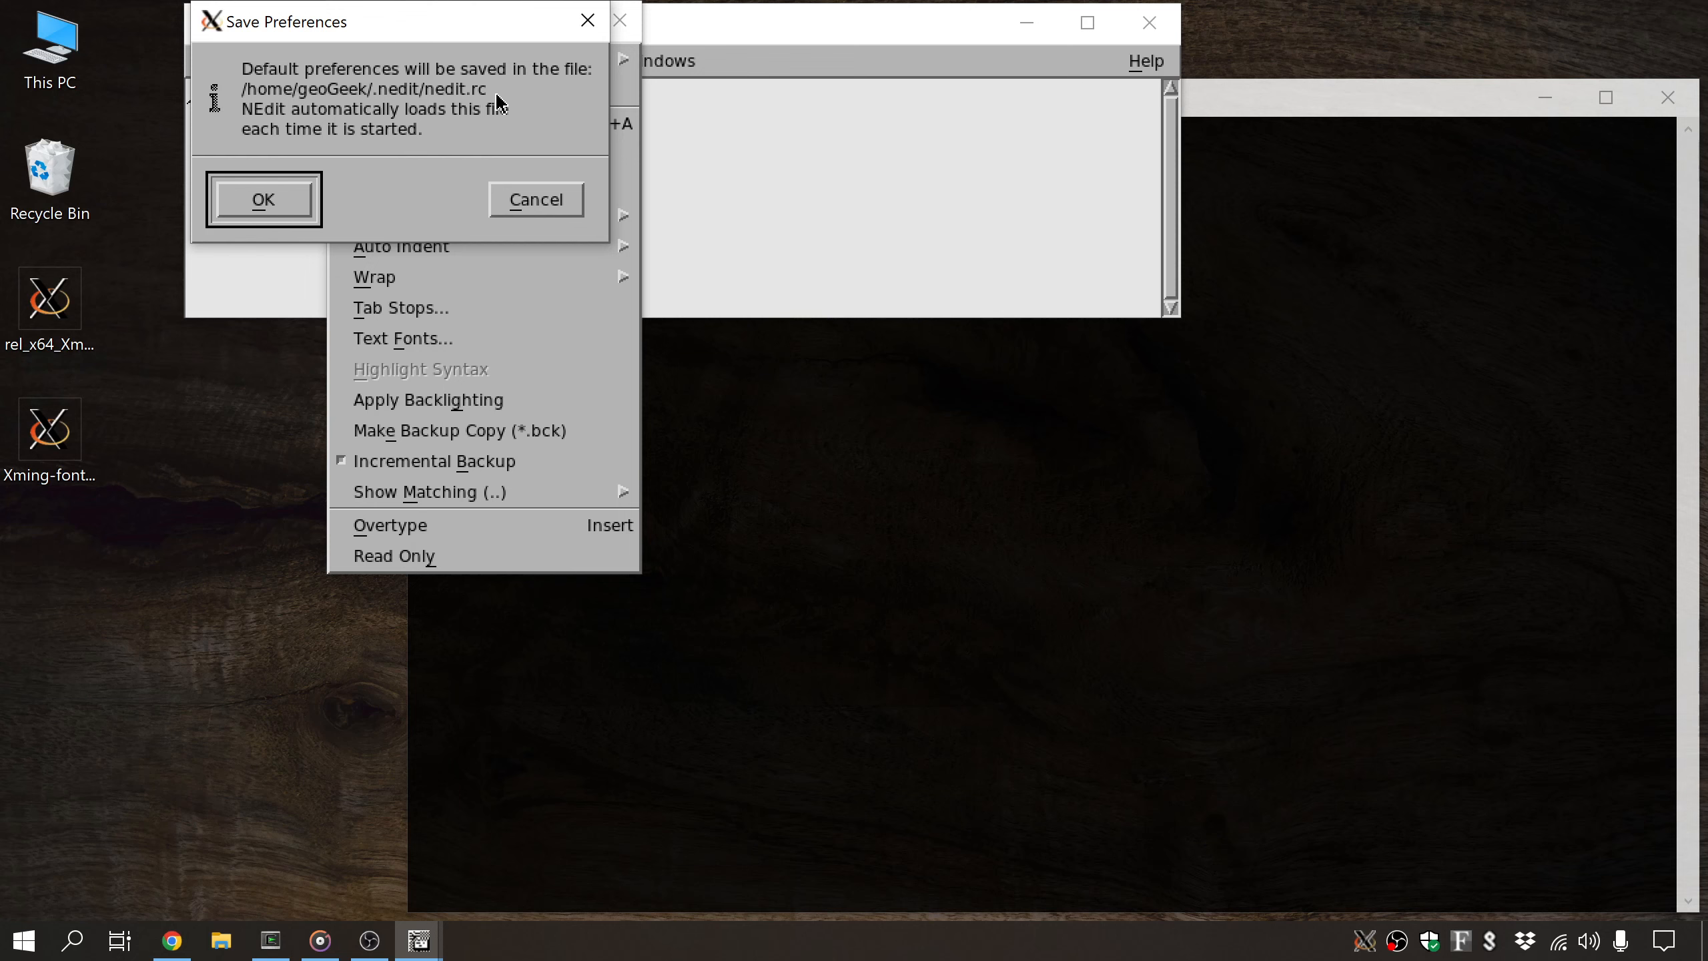
pyautogui.click(255, 199)
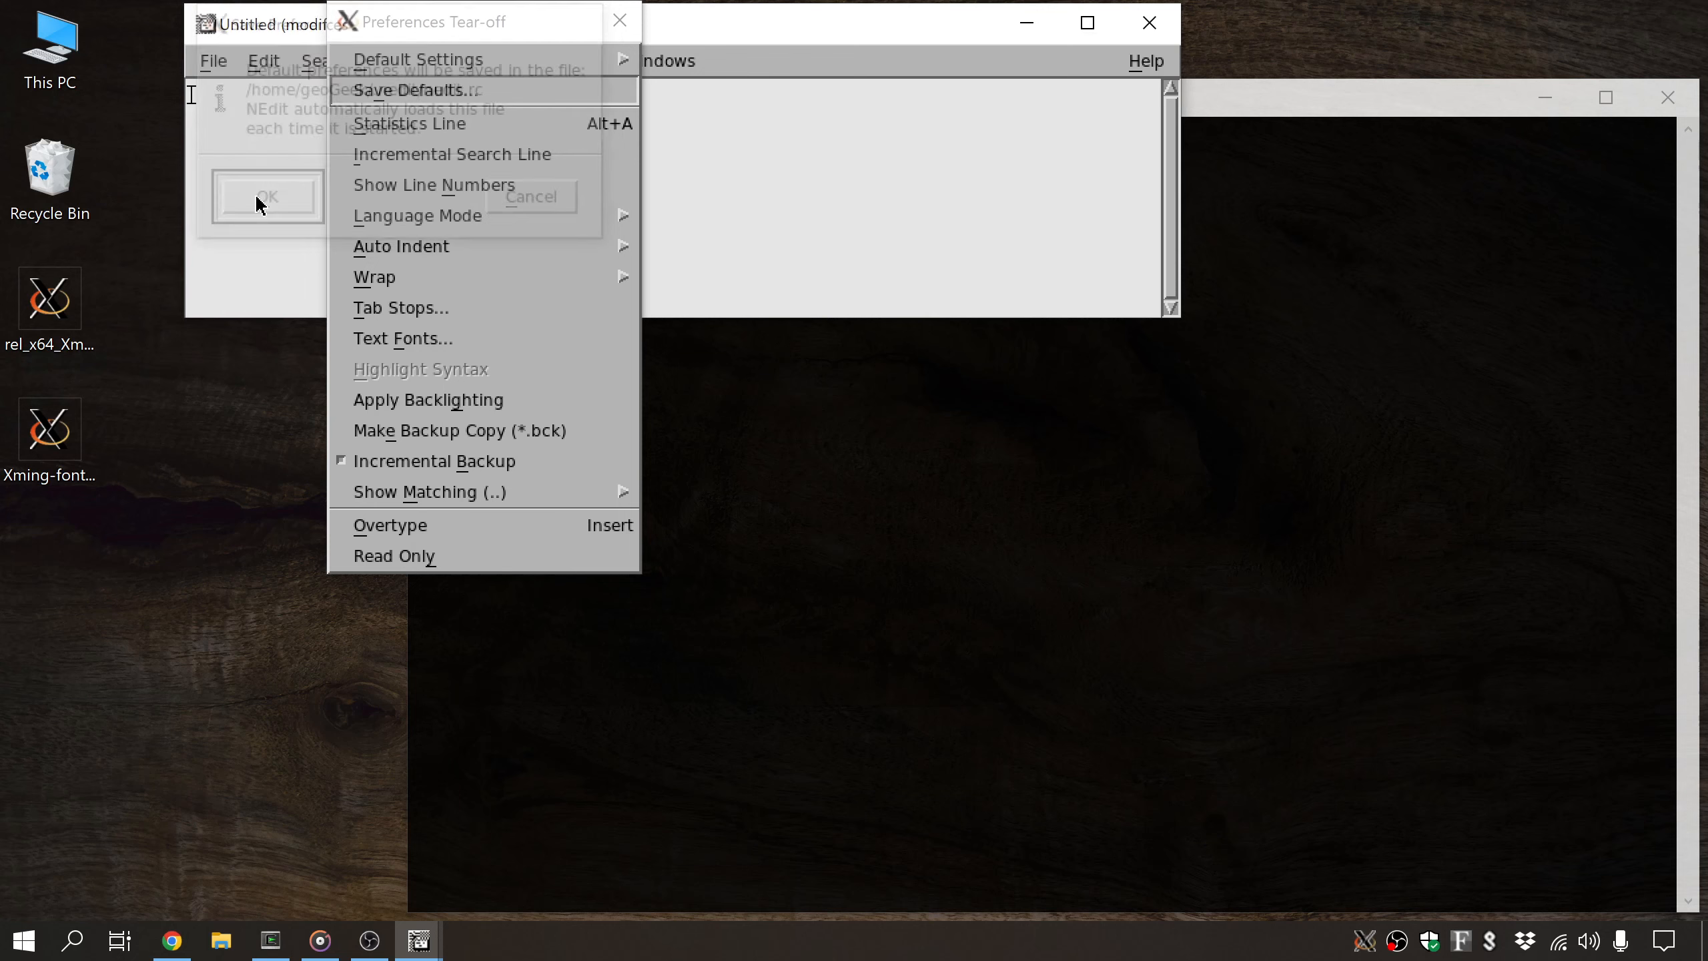
pyautogui.click(619, 21)
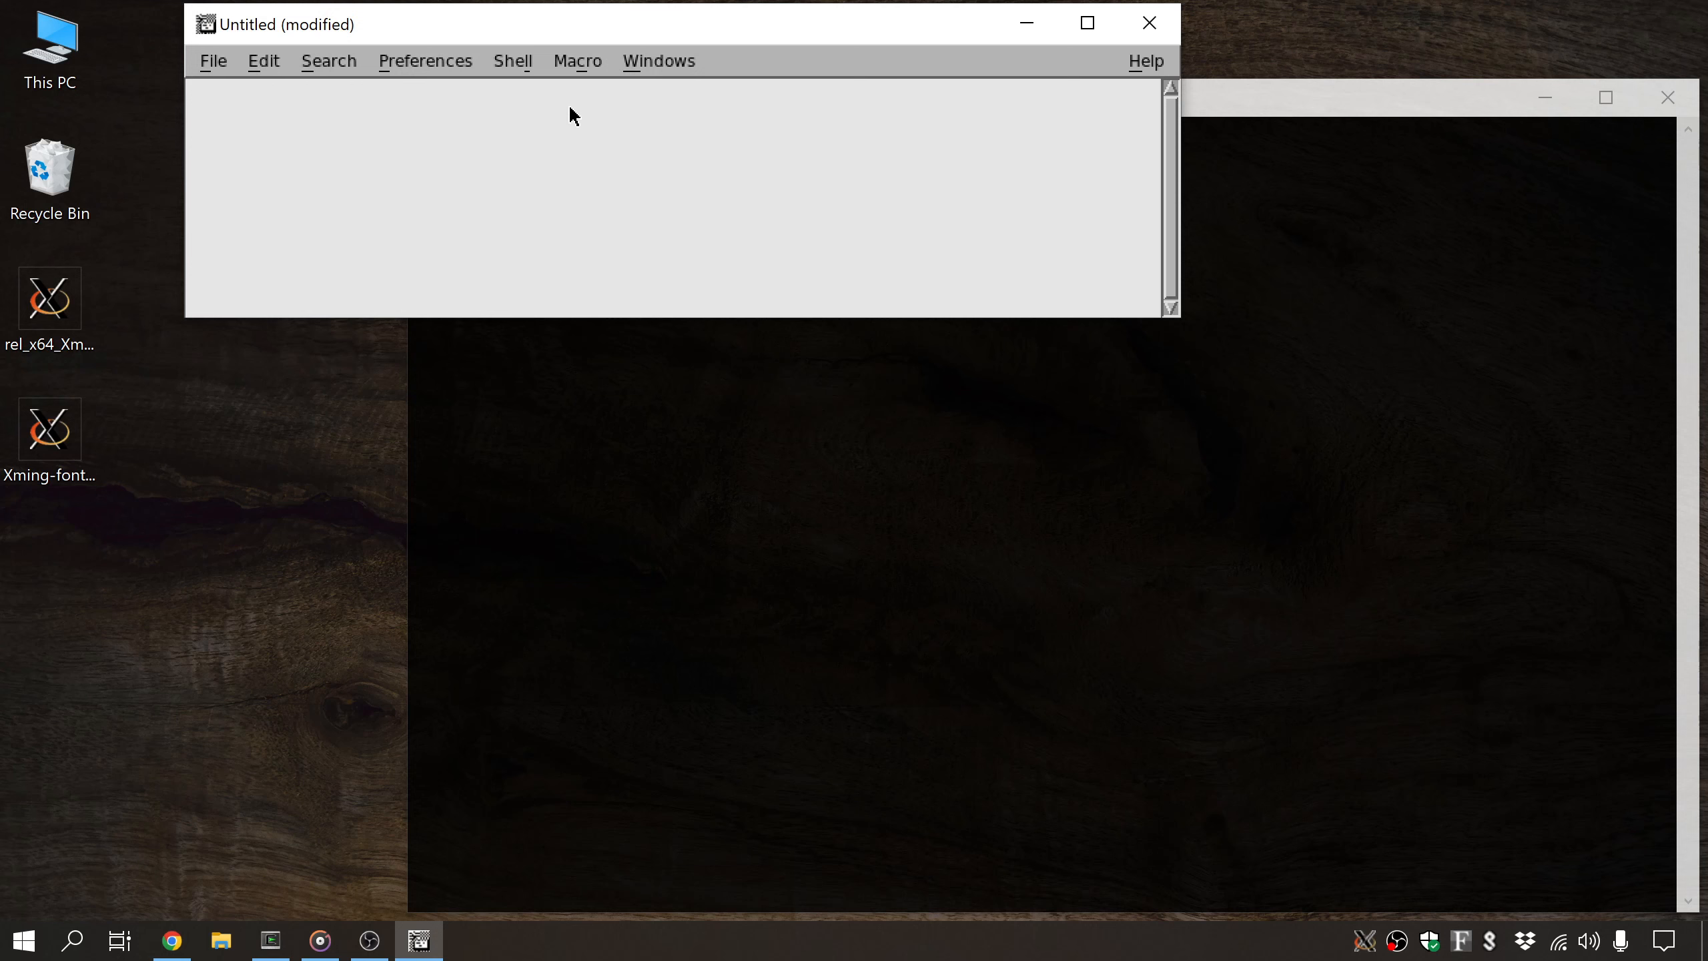
# - Save the default preferences once more from the main editor window and accept the nedit.rc file location
pyautogui.click(426, 62)
pyautogui.click(420, 138)
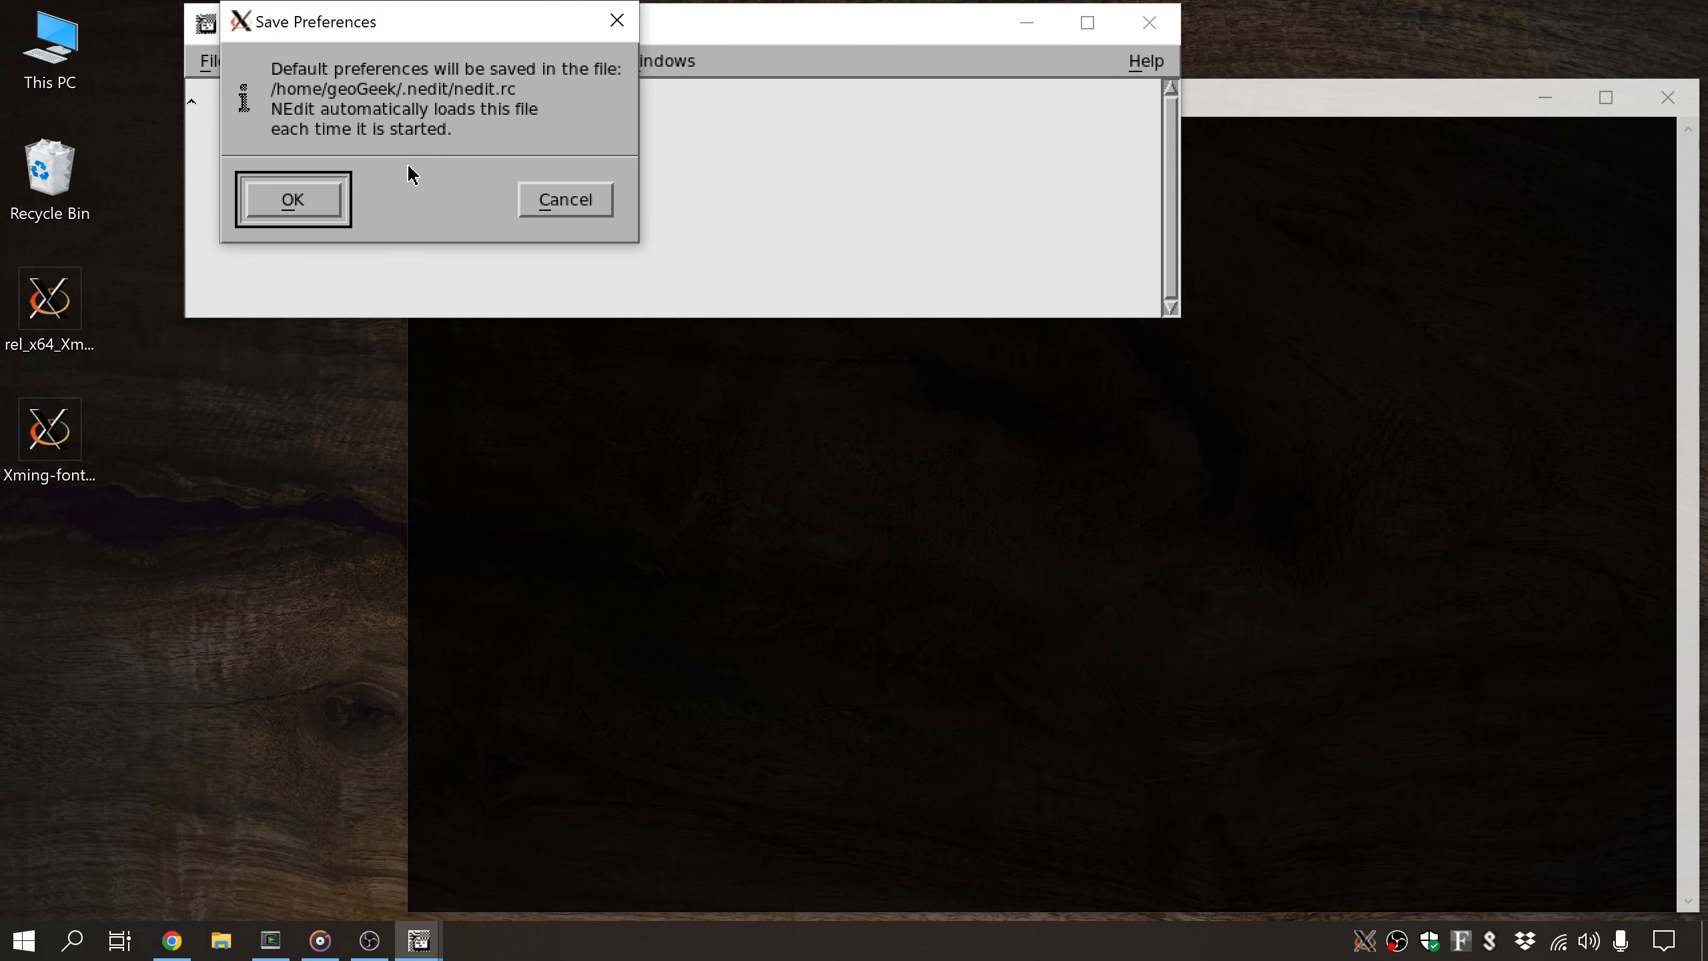
pyautogui.click(283, 207)
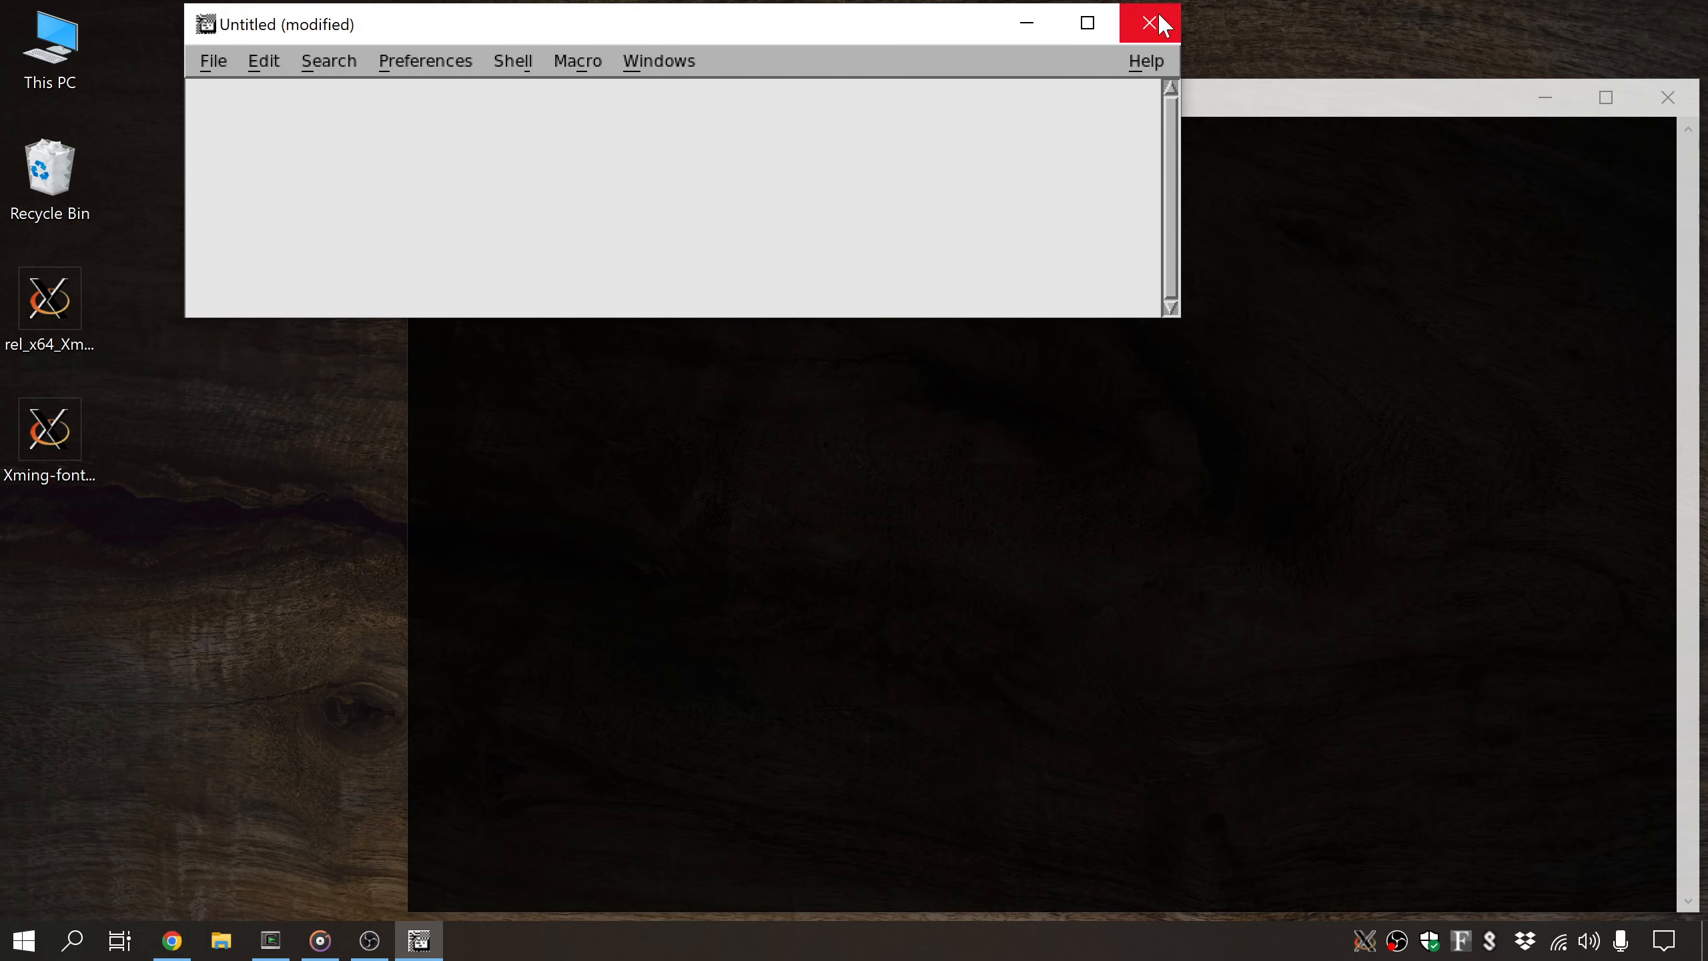